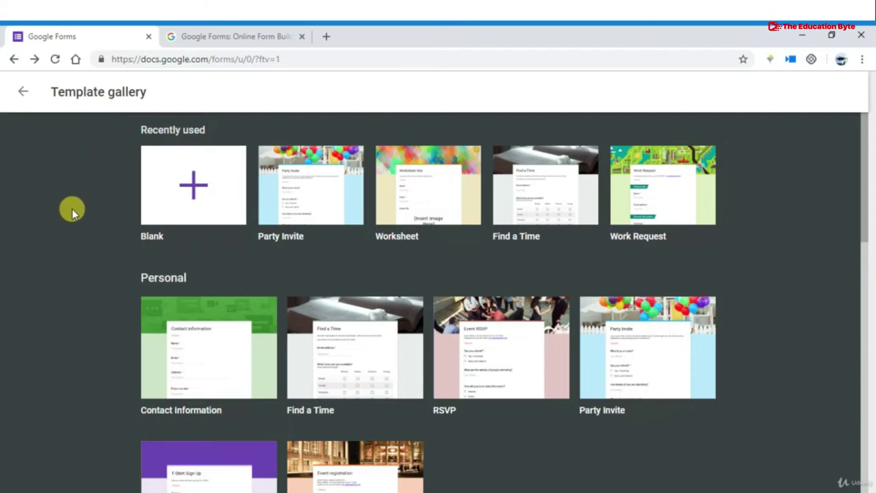
Create a blank form and title it 'Google Form Course'
left_click(201, 200)
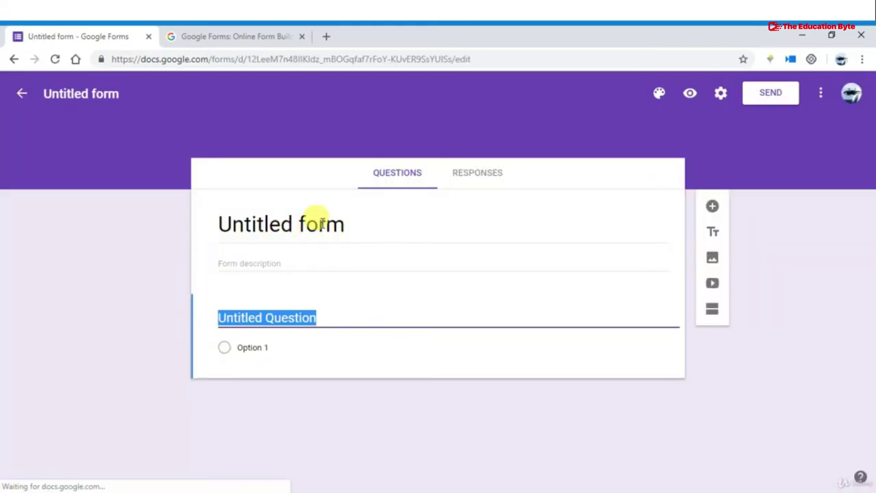
left_click(321, 224)
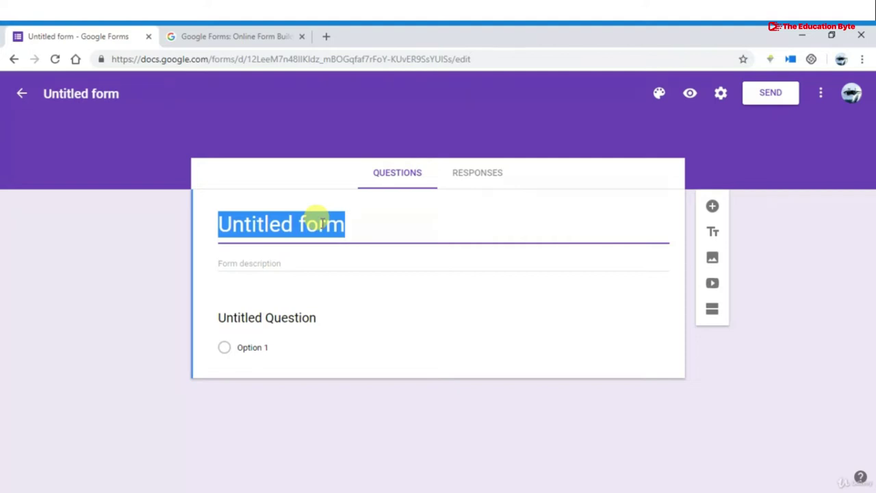
type("Google ")
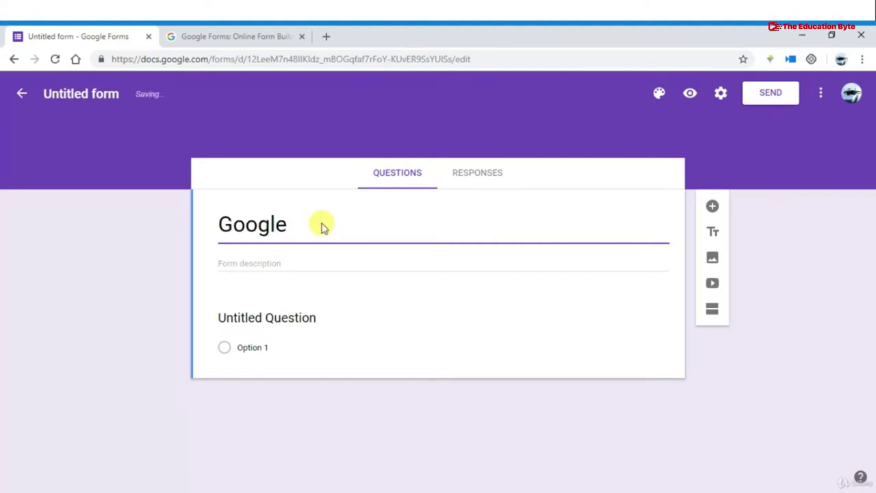
type("Form Cou")
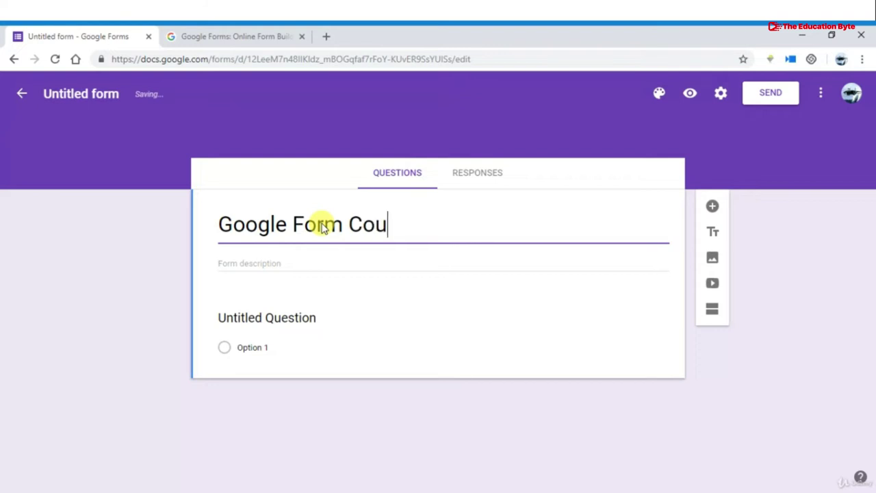
type("rse")
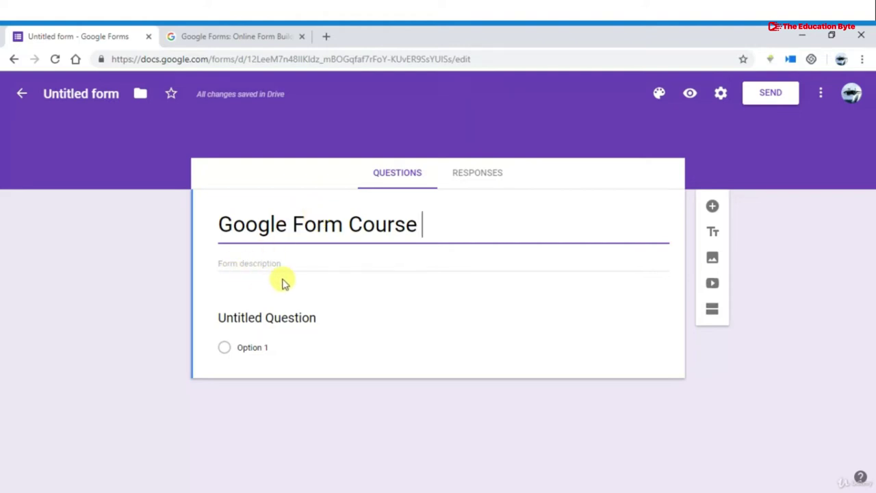
Enter 'this course is for learners' as the form description
left_click(303, 264)
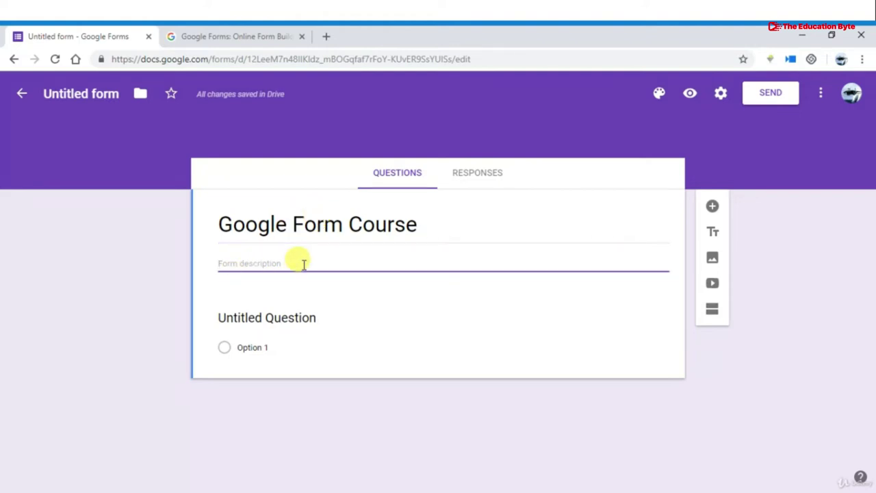
type("this course")
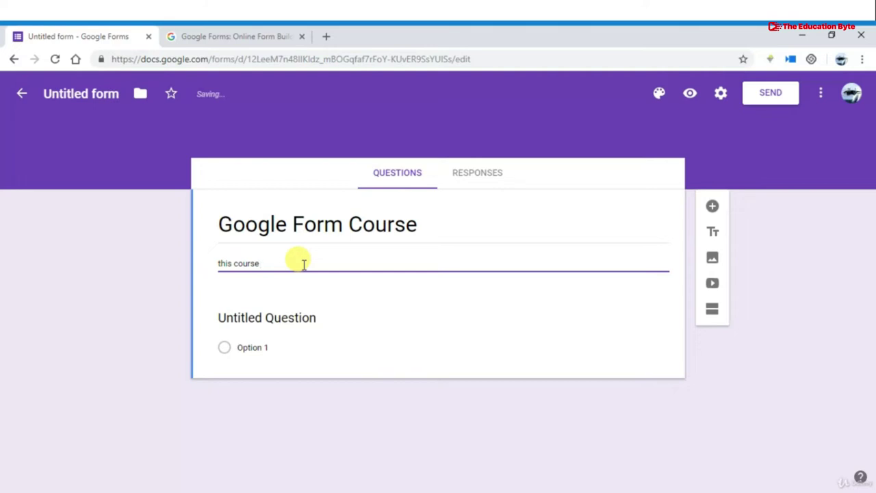
type(" is for learners")
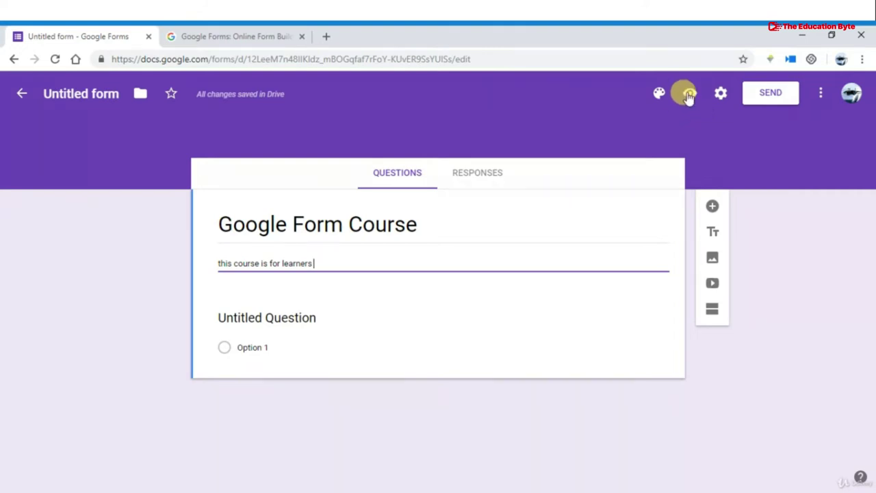
Glance at the form settings without changes, then bring up the theme options panel
left_click(721, 96)
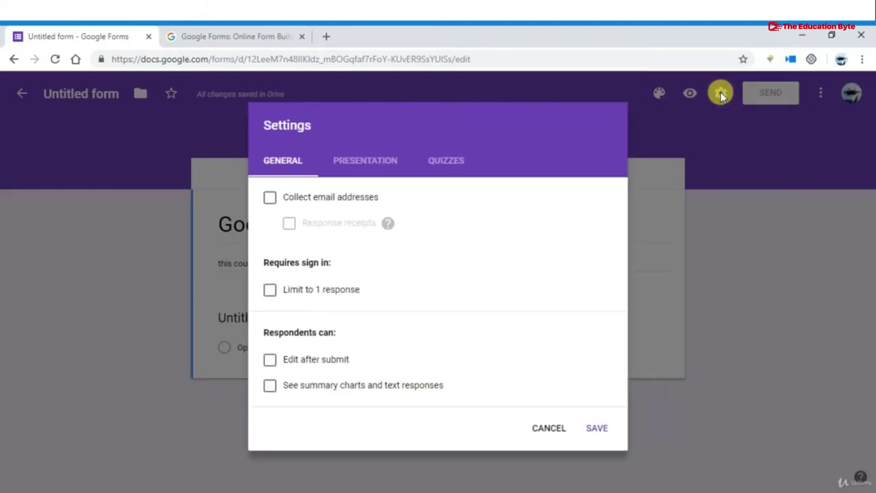
left_click(552, 429)
left_click(660, 94)
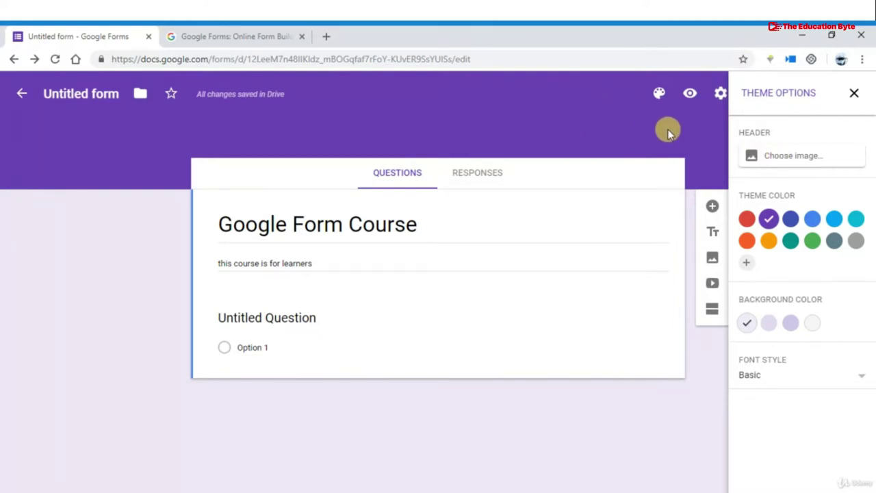
Try indigo and blue theme colours, then settle on red for the form
left_click(790, 218)
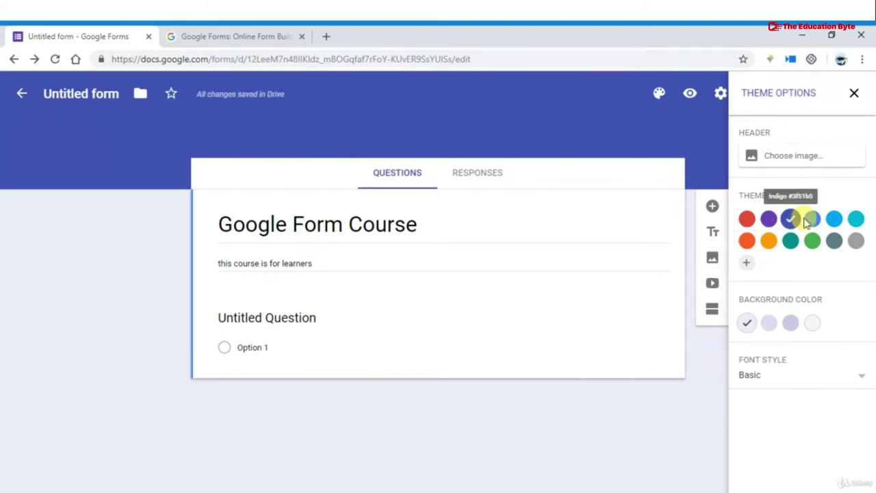
left_click(811, 219)
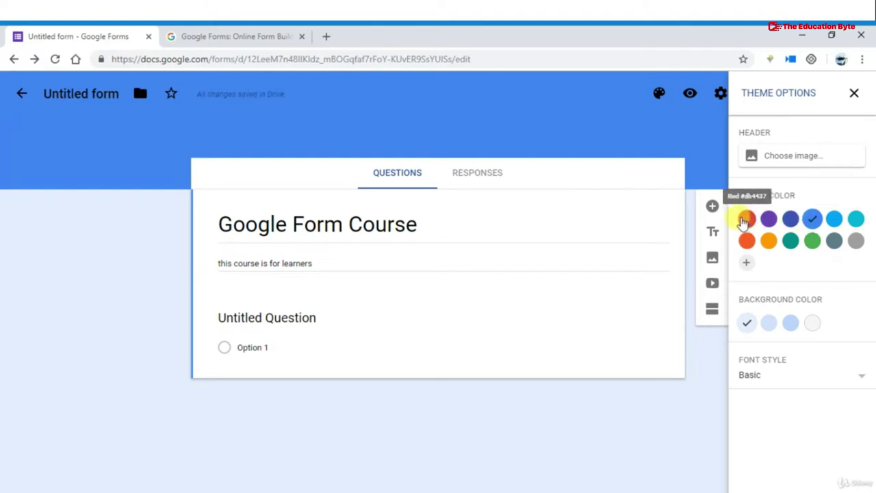
left_click(744, 219)
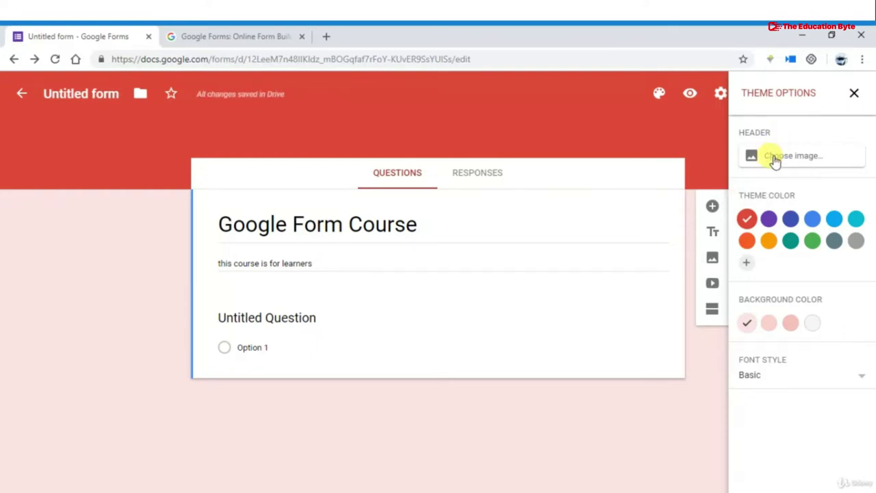
left_click(774, 160)
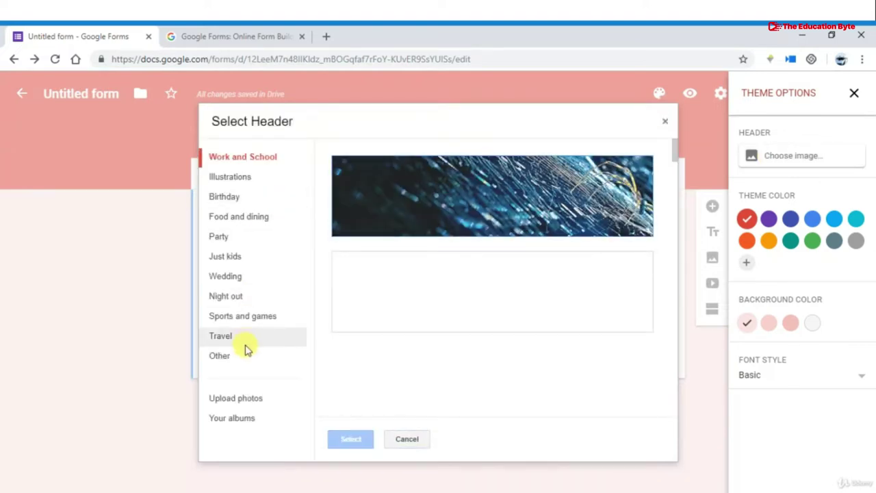
Apply the Travel suitcase-and-globe photo as the form's header image
left_click(241, 403)
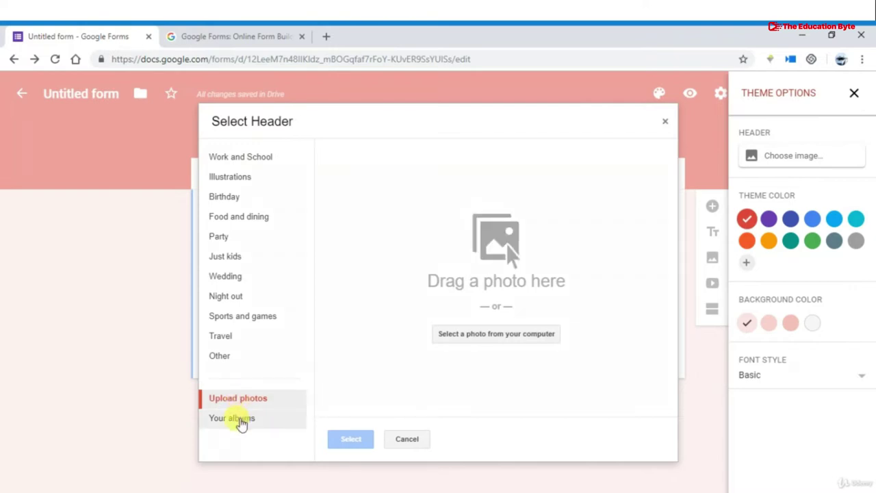
left_click(242, 334)
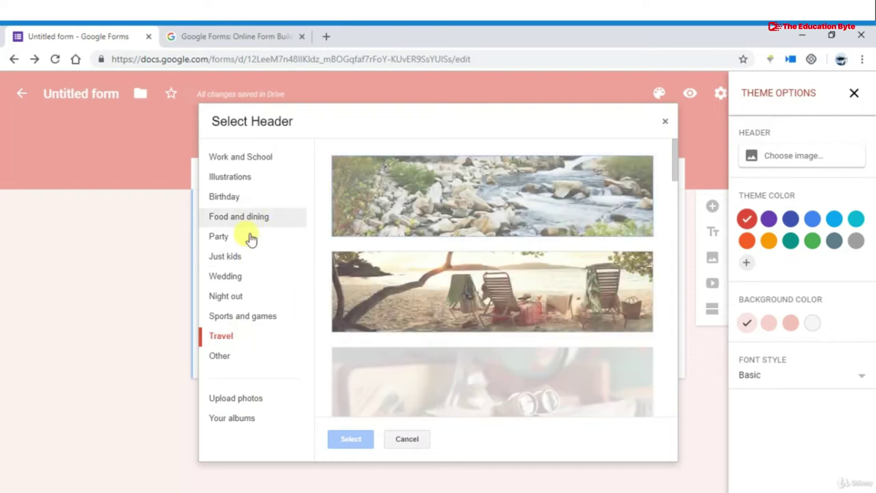
scroll(386, 321, "down", 2)
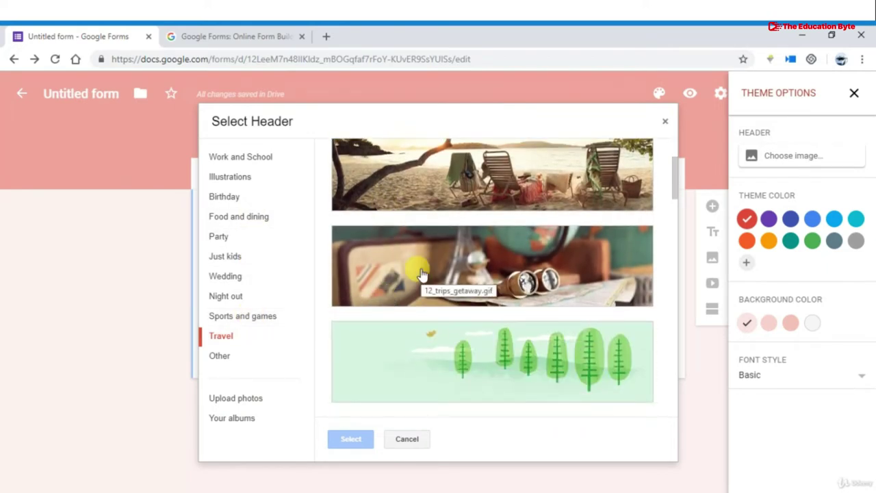
left_click(421, 273)
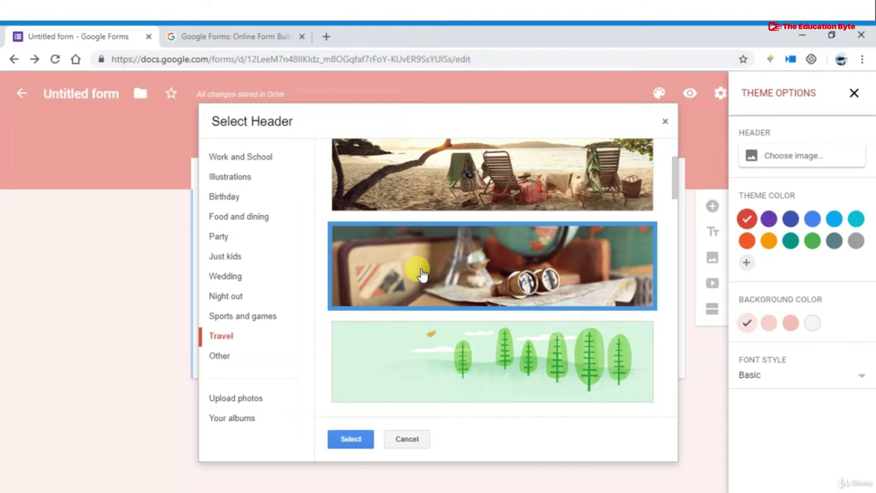
left_click(351, 442)
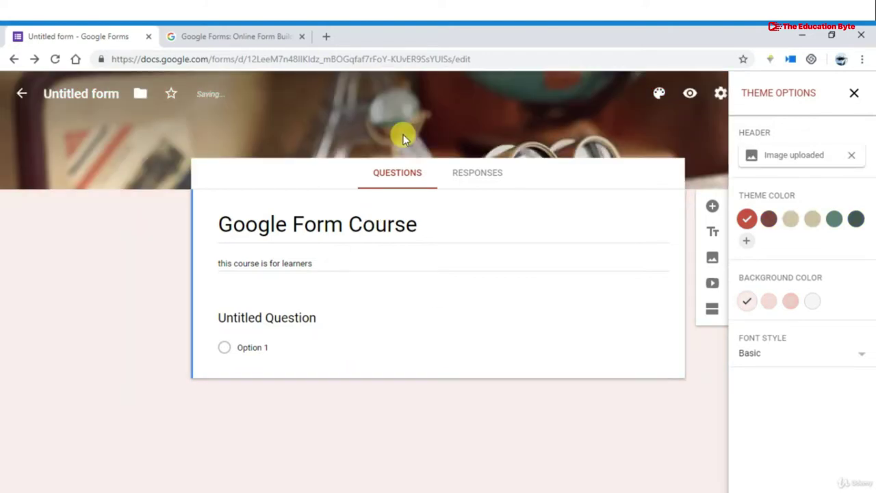
Try two pink shades, then set the page background to light gray
left_click(770, 303)
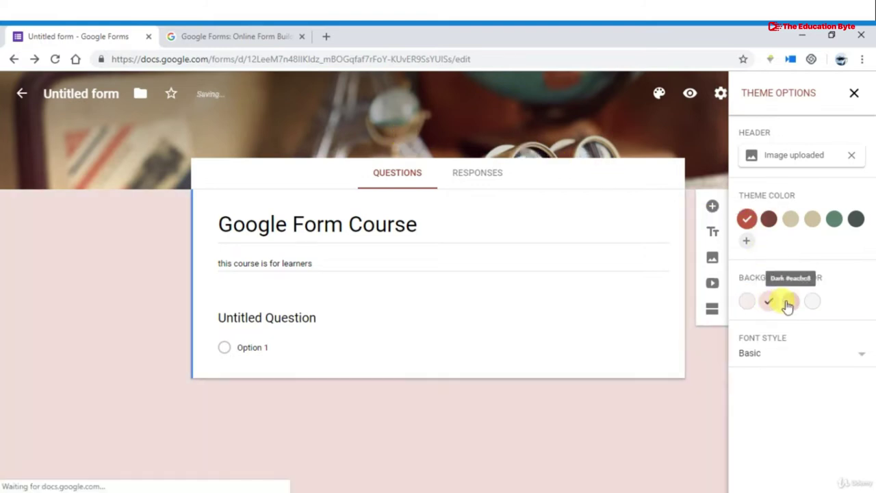
left_click(788, 302)
left_click(812, 305)
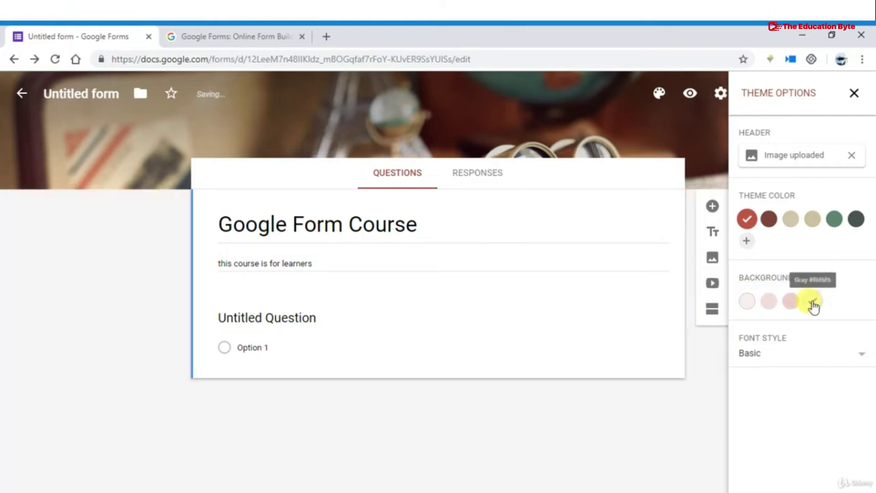
Try the Decorative and Formal fonts, then apply the Playful font style
left_click(781, 357)
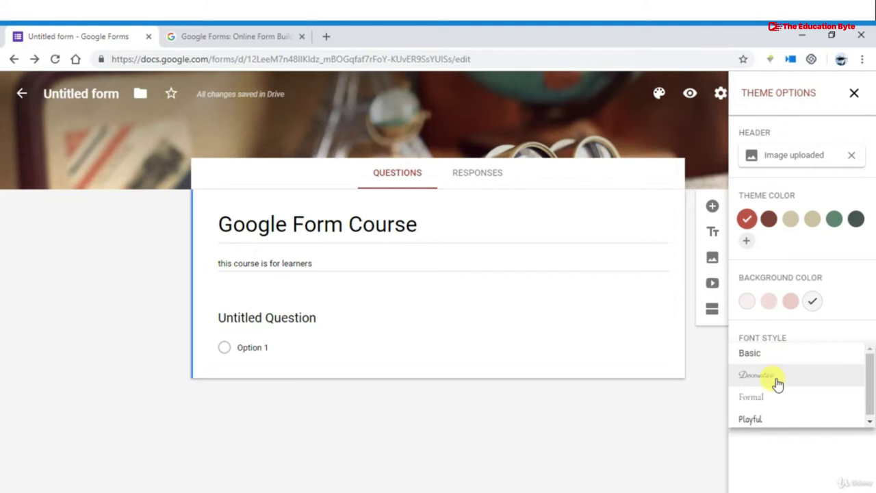
left_click(777, 383)
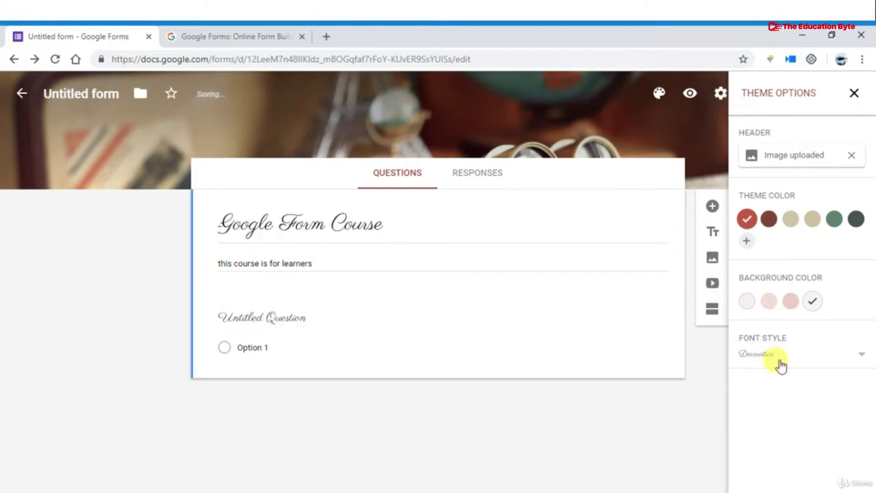
left_click(781, 360)
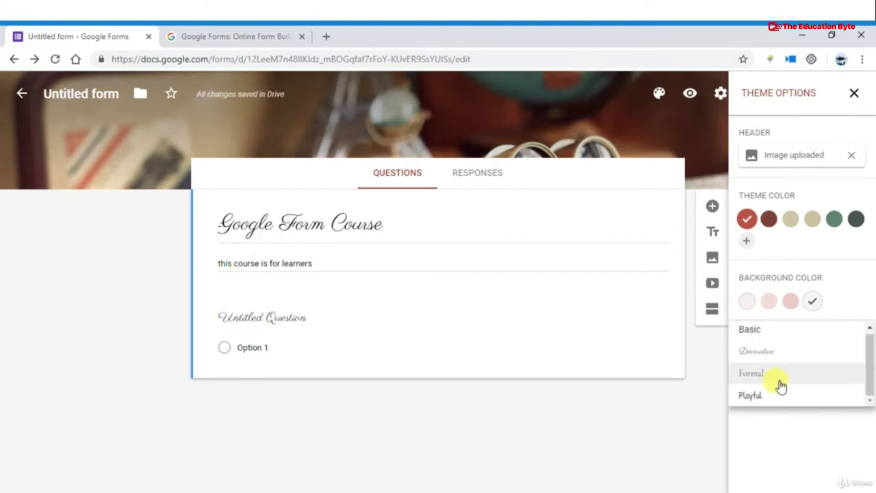
left_click(781, 385)
left_click(783, 358)
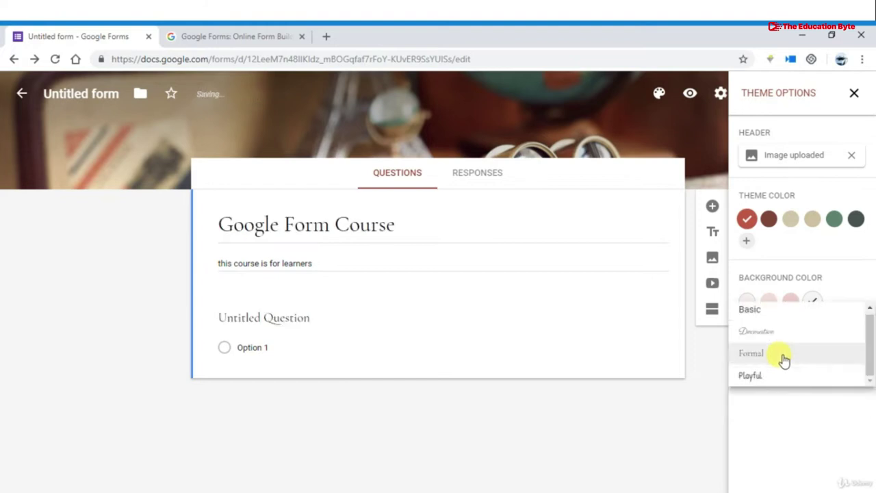
left_click(777, 376)
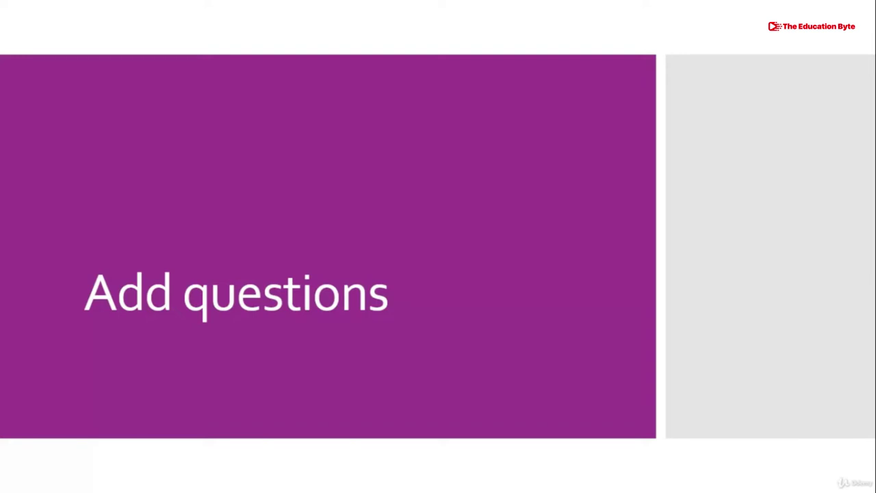
Switch from the PowerPoint slide back to the Google Form browser window via Task View
key("super+Tab")
key("Down")
key("Down")
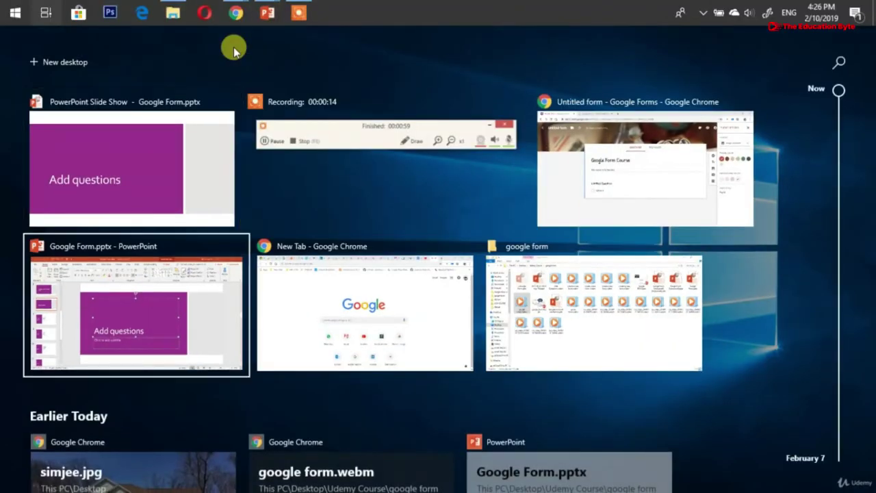
key("Up")
key("Right")
key("Right")
key("Up")
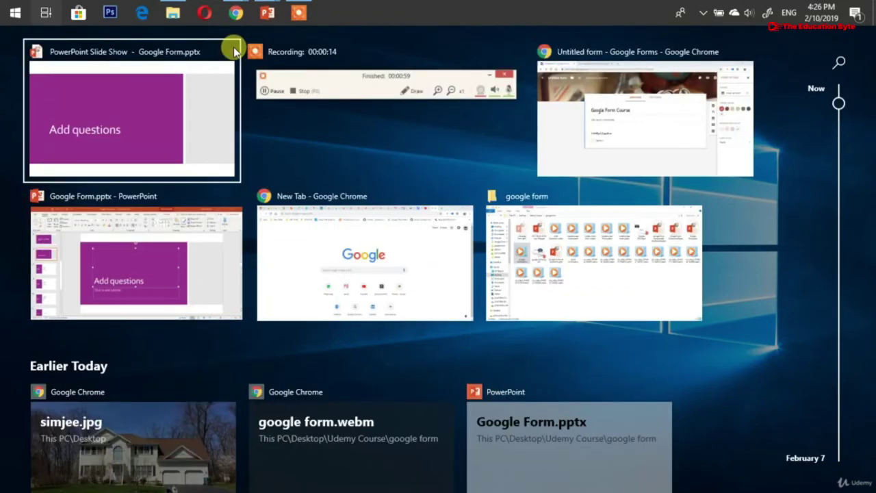
key("Down")
key("Up")
key("Return")
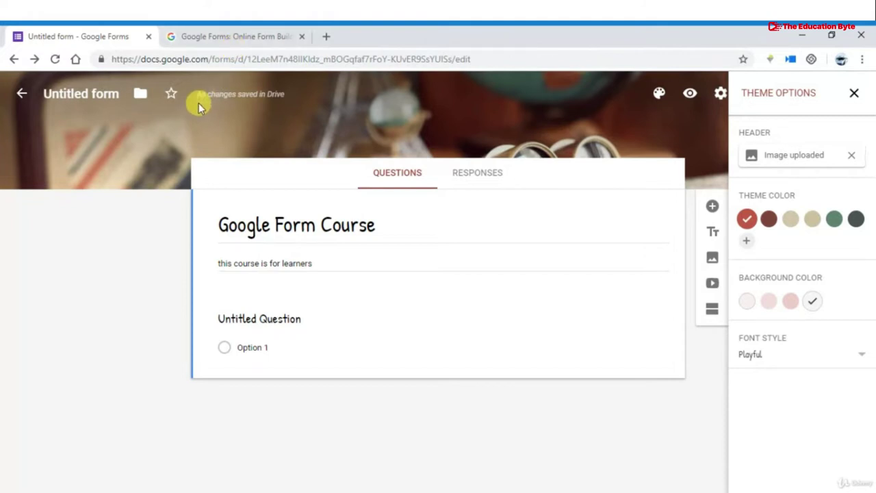
Title the first question 'Name:'
left_click(289, 309)
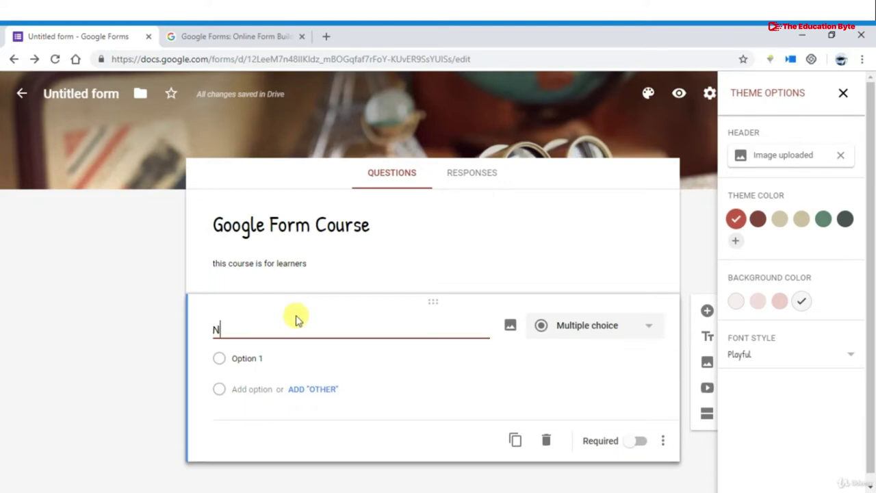
type("ame:")
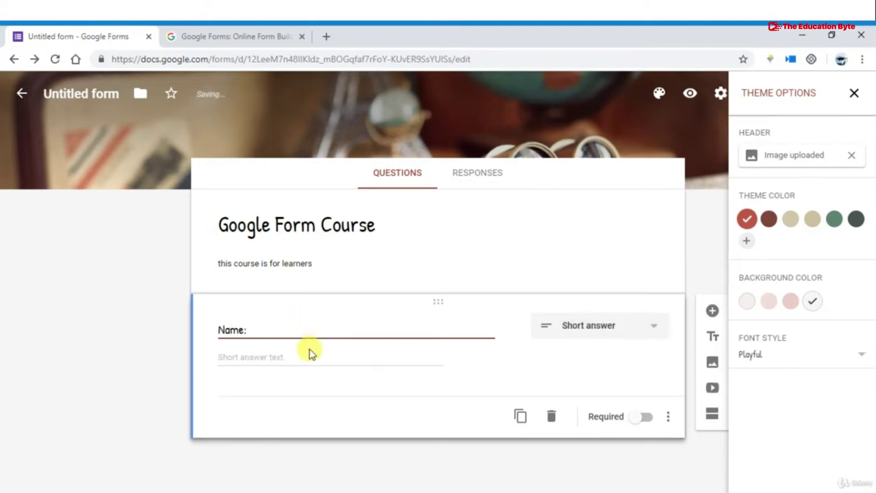
left_click(310, 356)
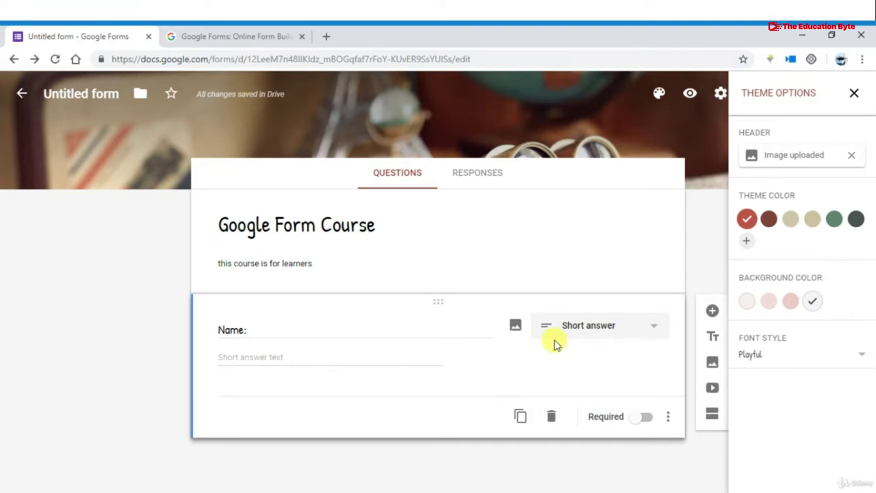
Change the Name: question from Short answer to the Paragraph answer type
left_click(630, 323)
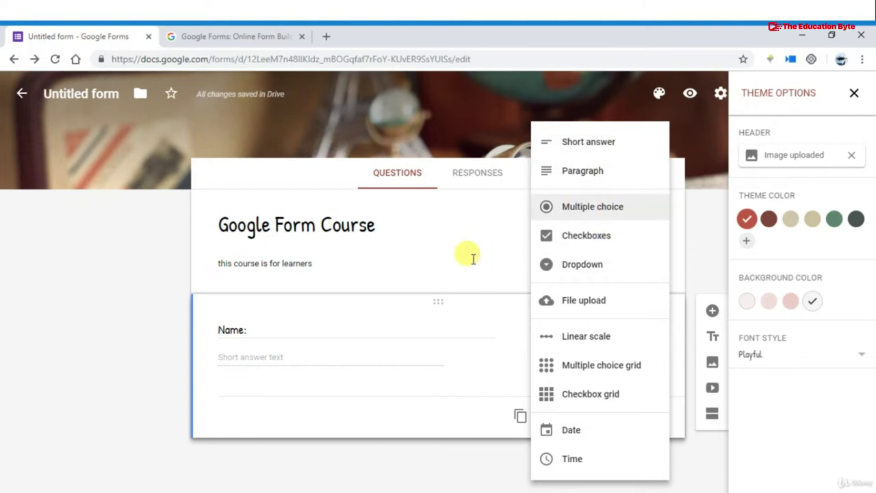
left_click(611, 147)
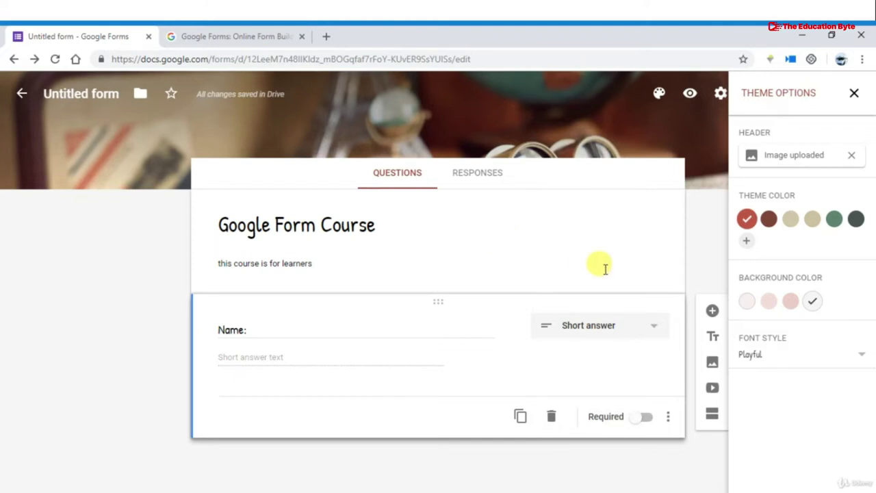
left_click(612, 326)
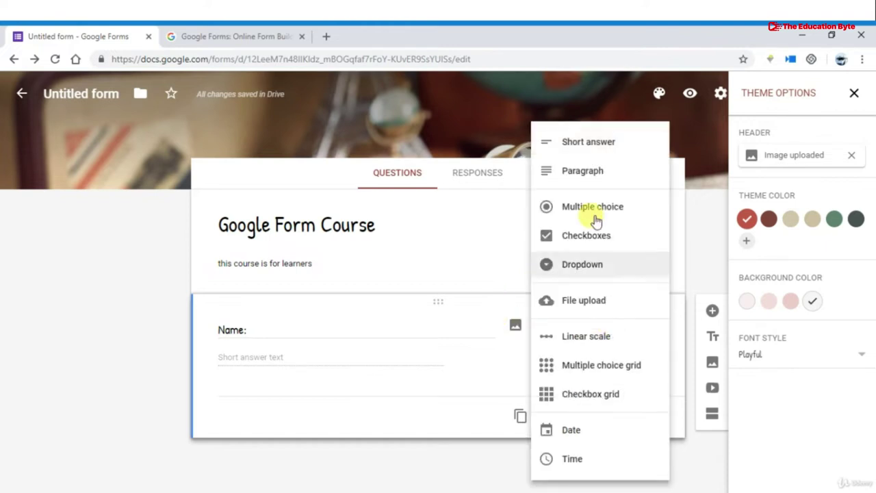
left_click(595, 170)
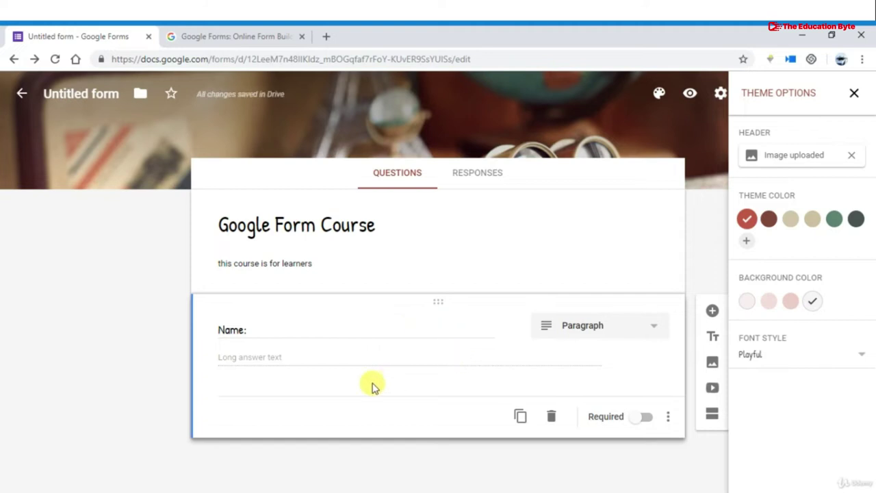
Add a Paragraph question titled 'Introduction' below Name:, then a new blank question
left_click(712, 311)
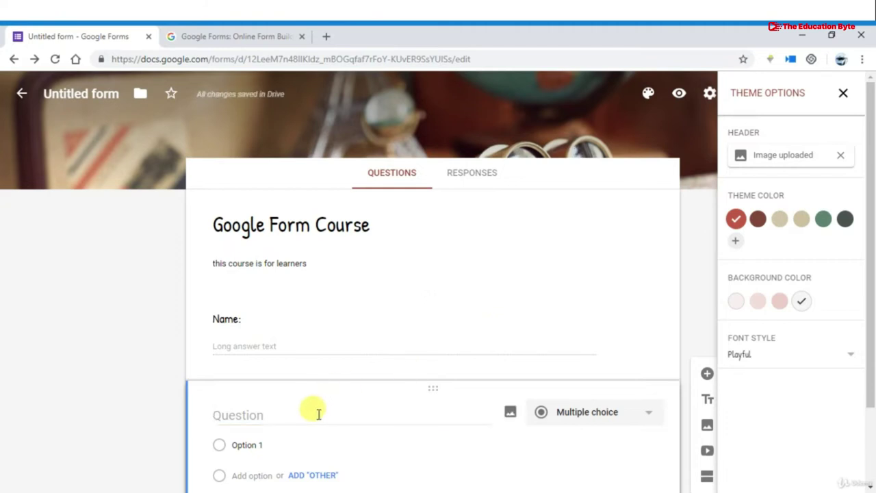
type("In")
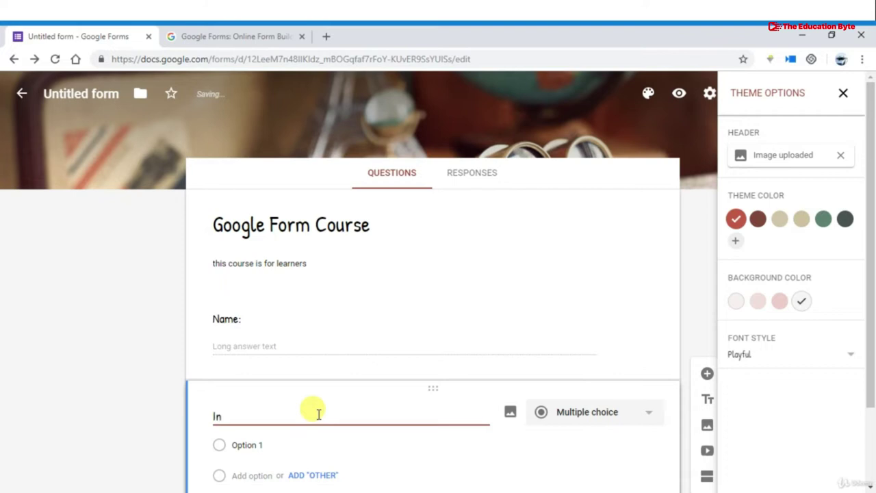
type("tr")
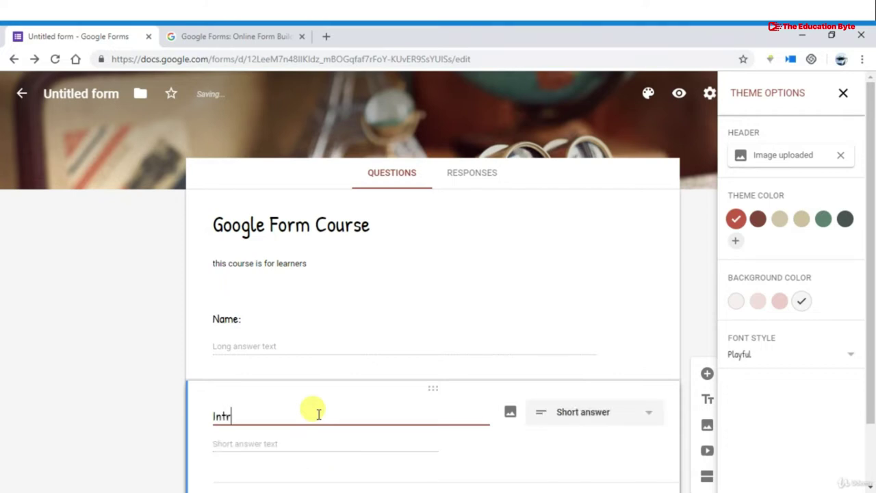
type("iction")
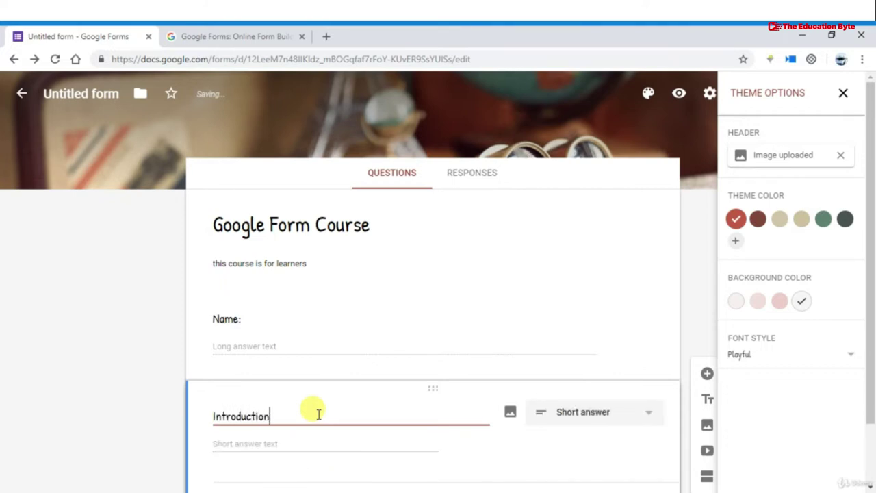
scroll(318, 414, "down", 1)
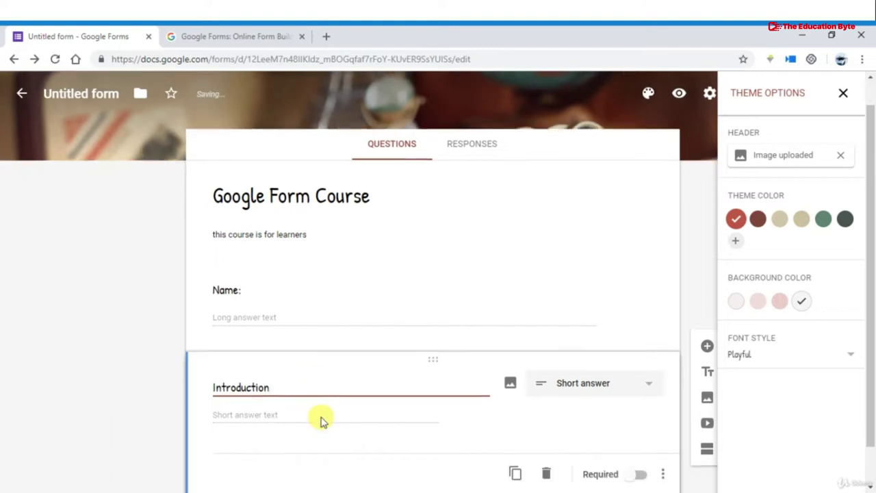
left_click(605, 340)
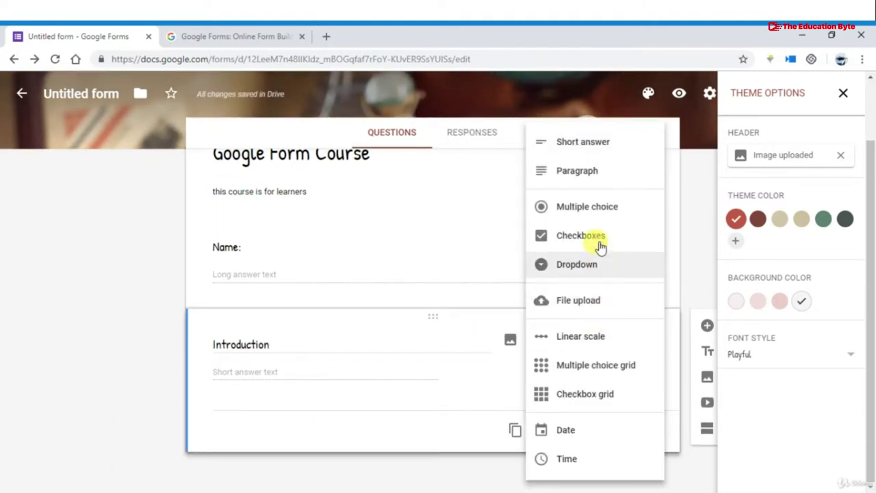
left_click(598, 177)
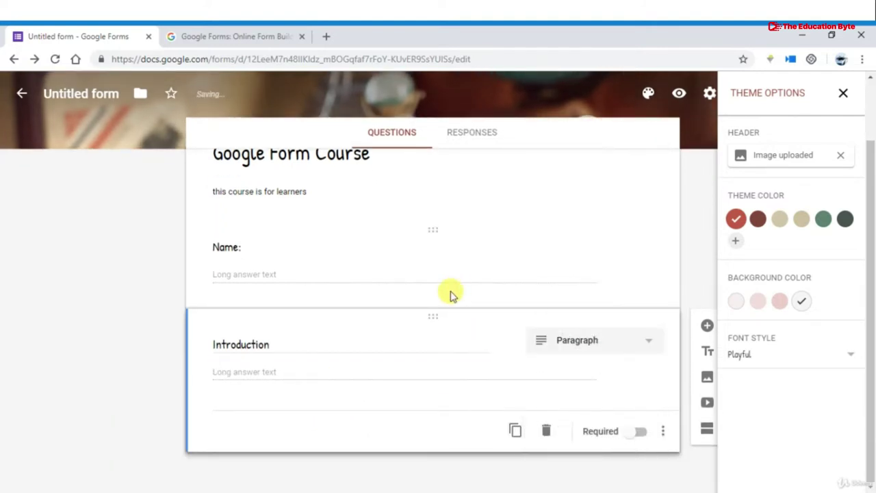
left_click(705, 325)
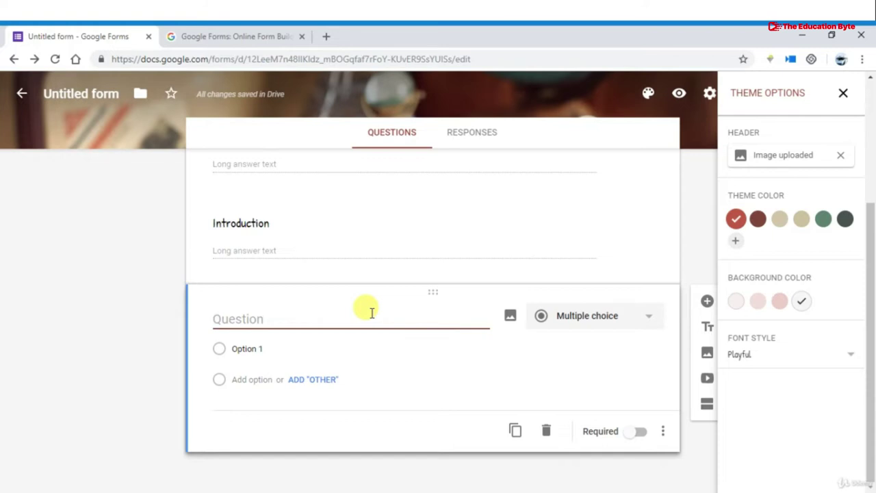
Title the third question 'Grade' with options Junior, Senior and Freshman
type("Gra")
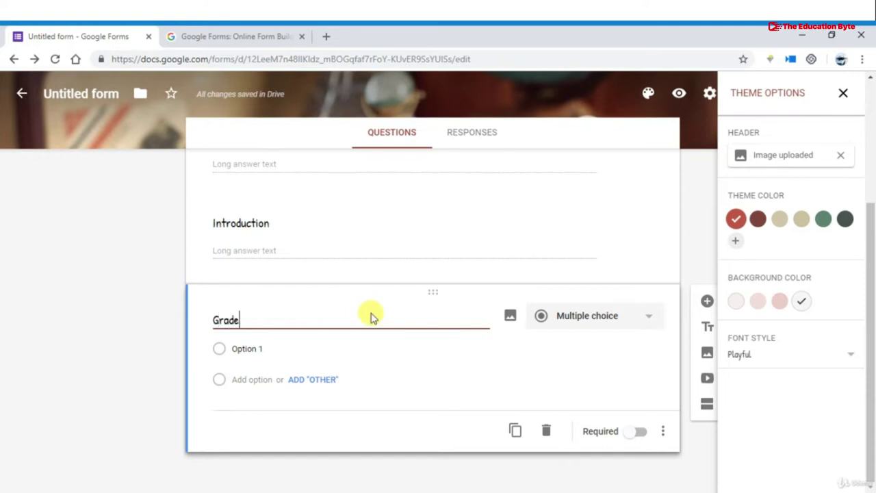
type("de")
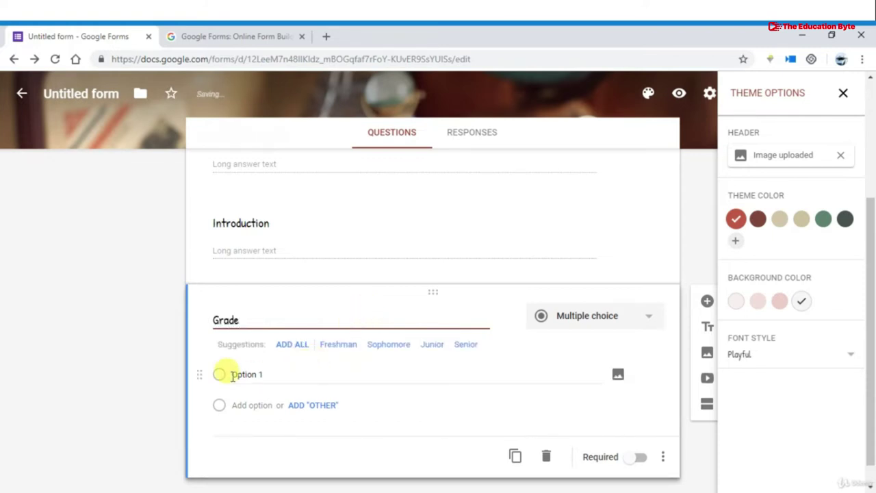
left_click(428, 349)
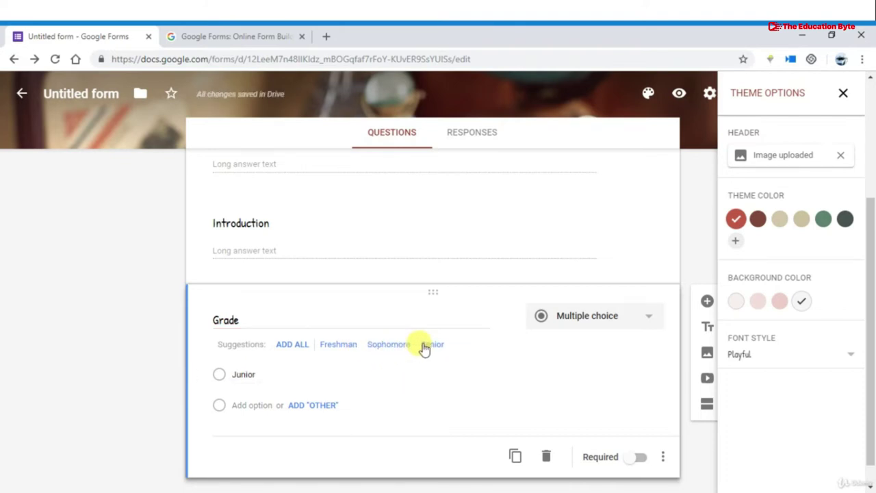
left_click(425, 346)
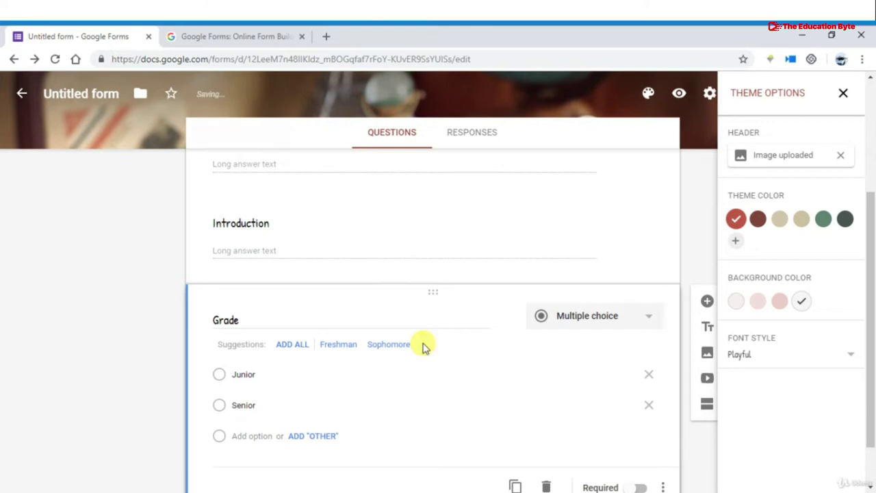
left_click(338, 345)
scroll(315, 390, "down", 1)
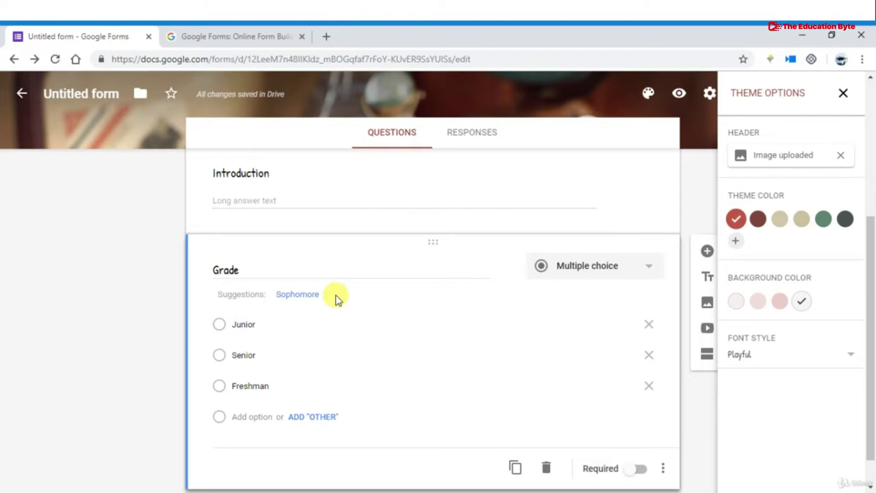
scroll(333, 297, "up", 1)
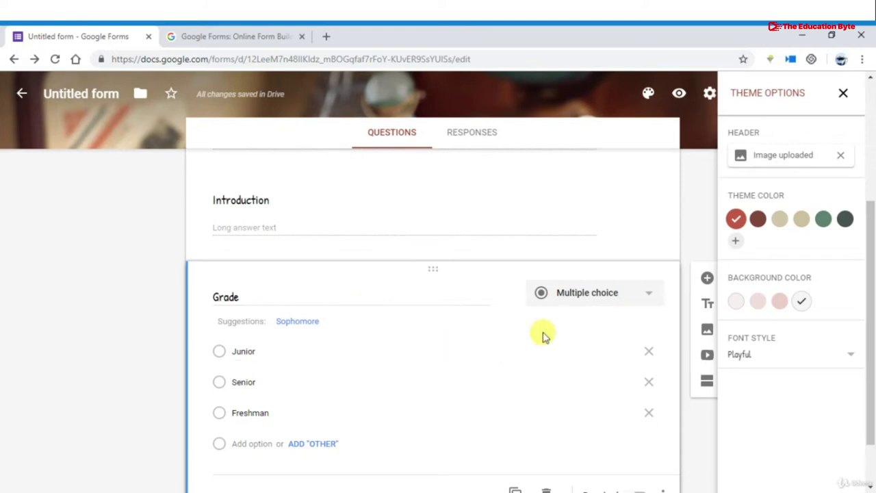
Review the Grade question's type choices and keep Multiple choice
left_click(617, 298)
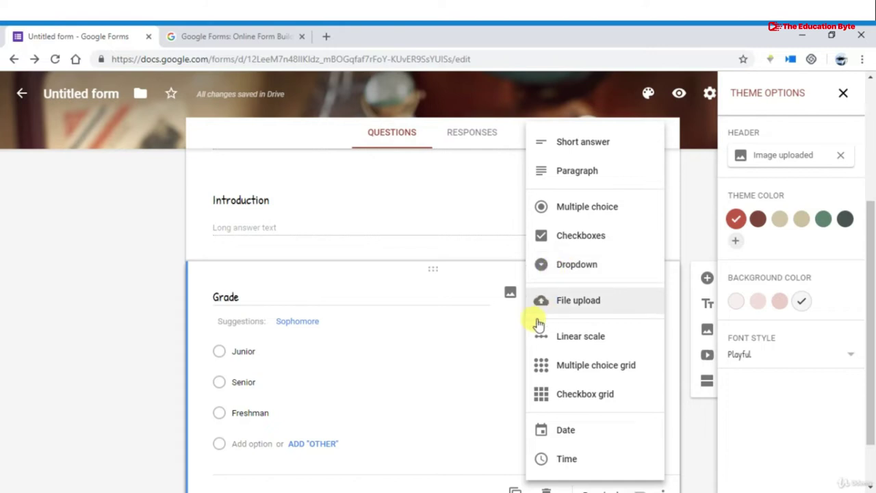
scroll(439, 385, "down", 1)
left_click(430, 413)
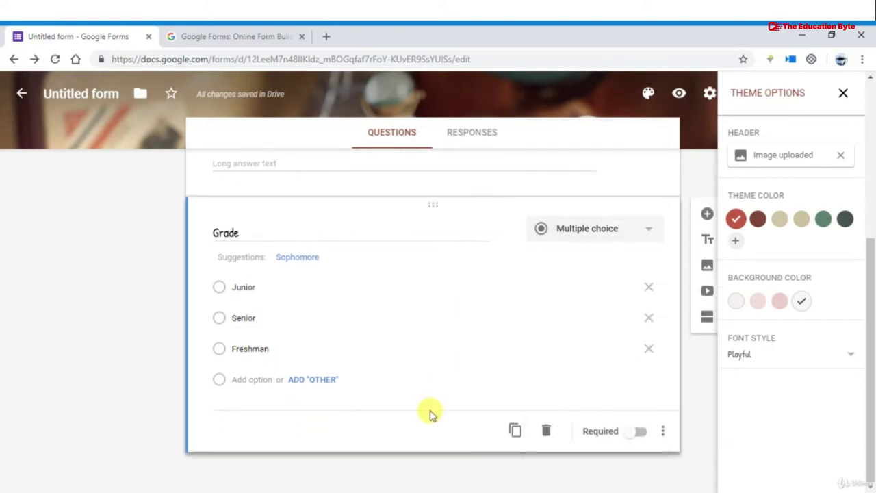
Add a File upload question titled 'Pic' below Grade, allowing respondent uploads to Drive
left_click(709, 218)
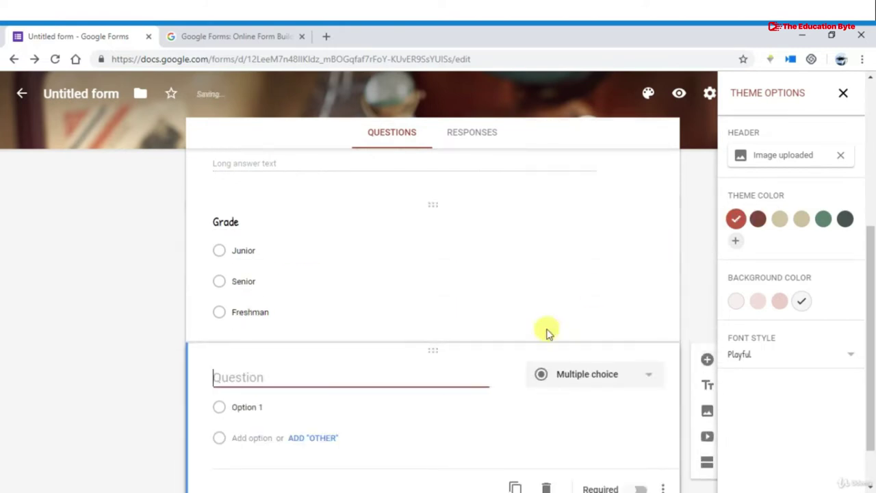
left_click(382, 378)
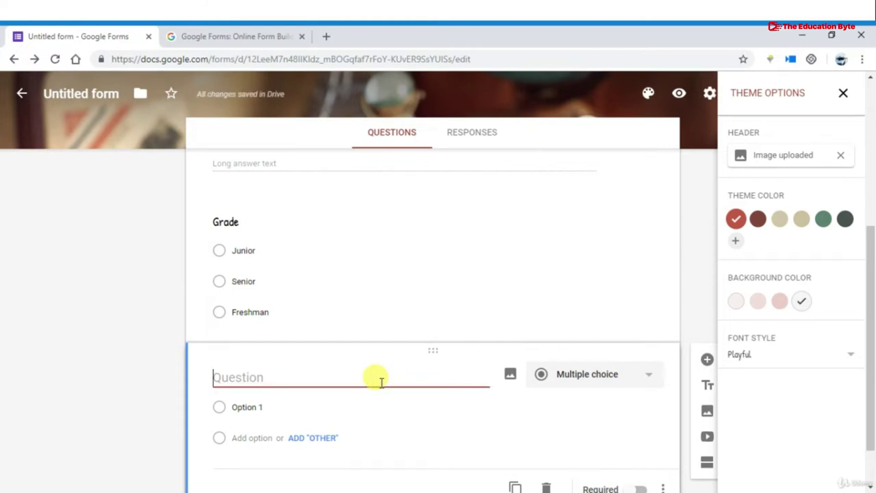
type("Pic")
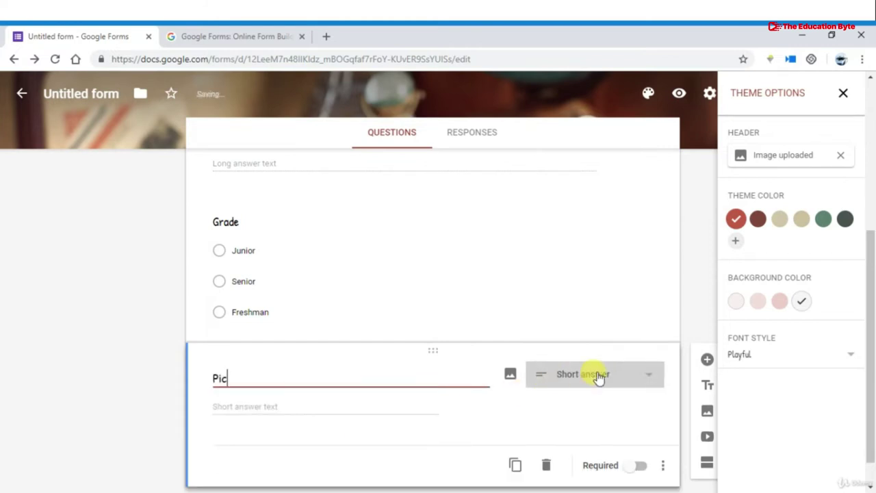
left_click(596, 377)
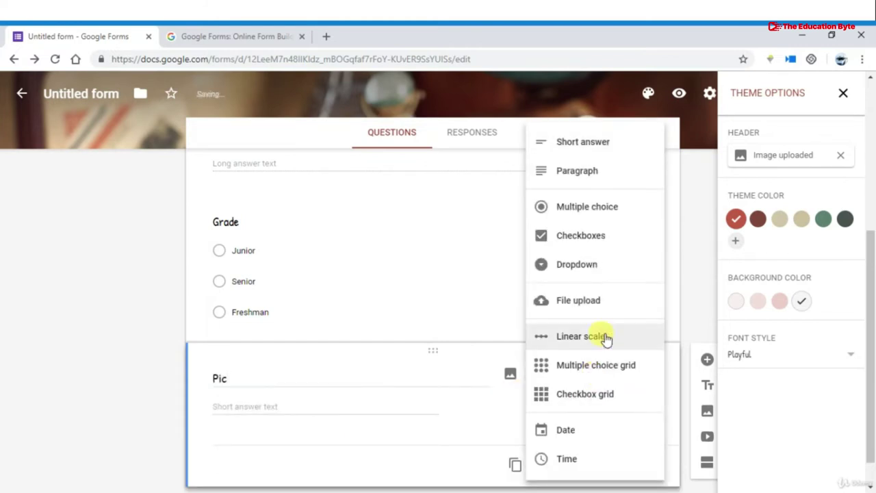
left_click(587, 301)
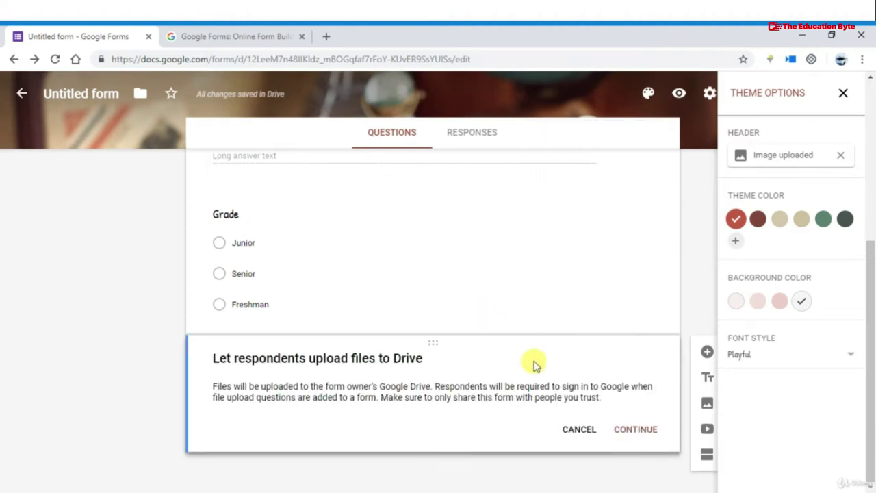
left_click(631, 428)
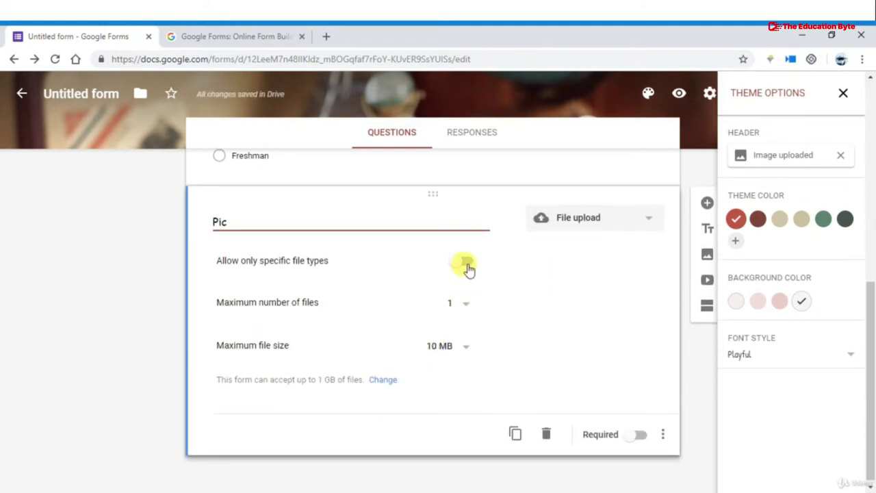
Turn on 'Allow only specific file types' for Pic, leaving only Image ticked
left_click(468, 269)
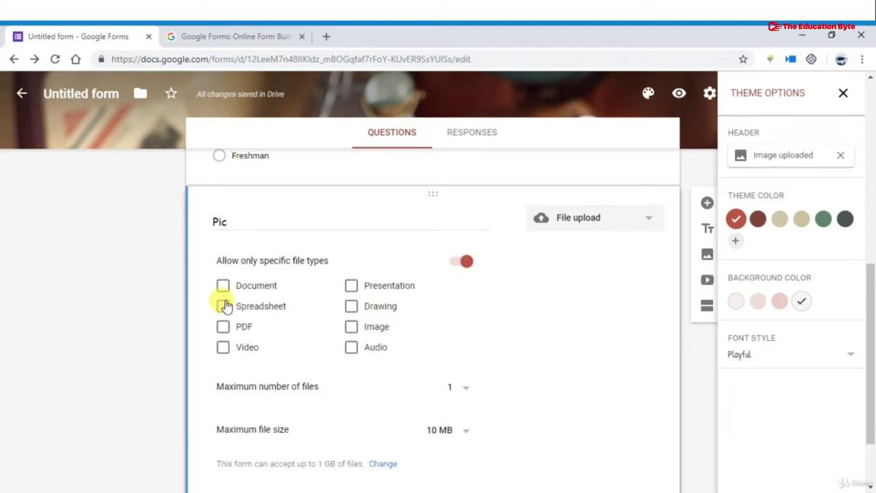
left_click(223, 287)
left_click(224, 307)
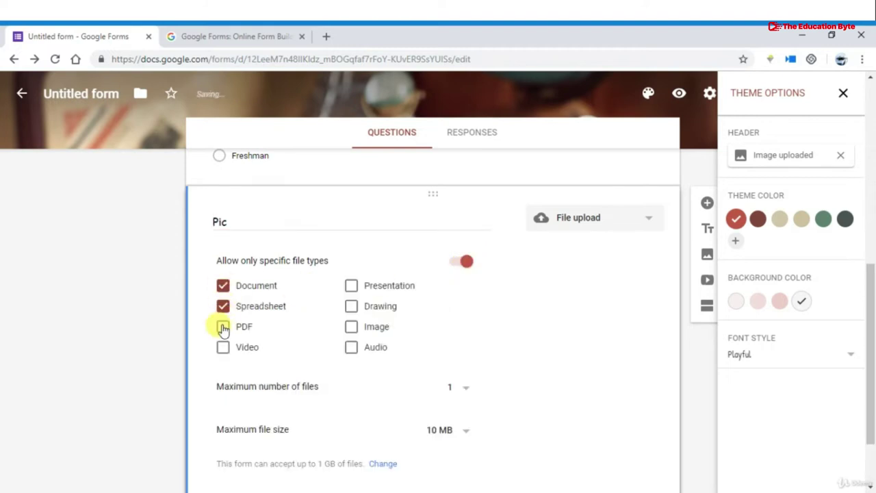
left_click(223, 328)
left_click(224, 349)
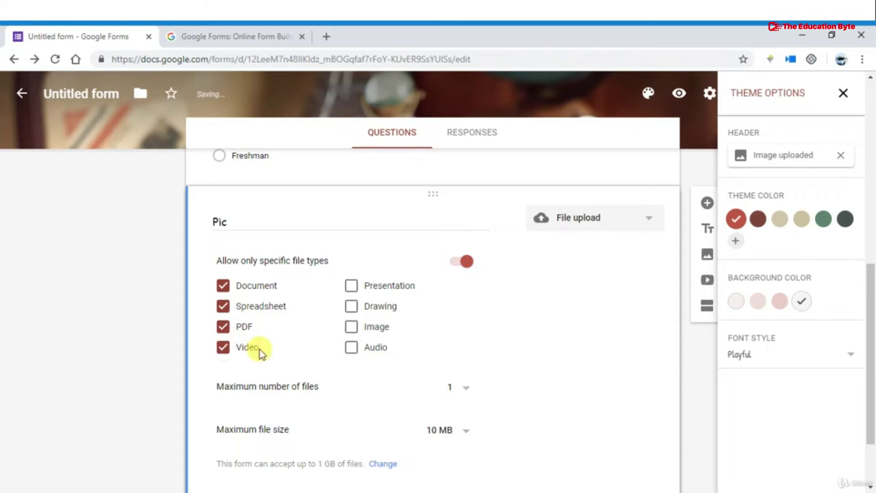
left_click(351, 348)
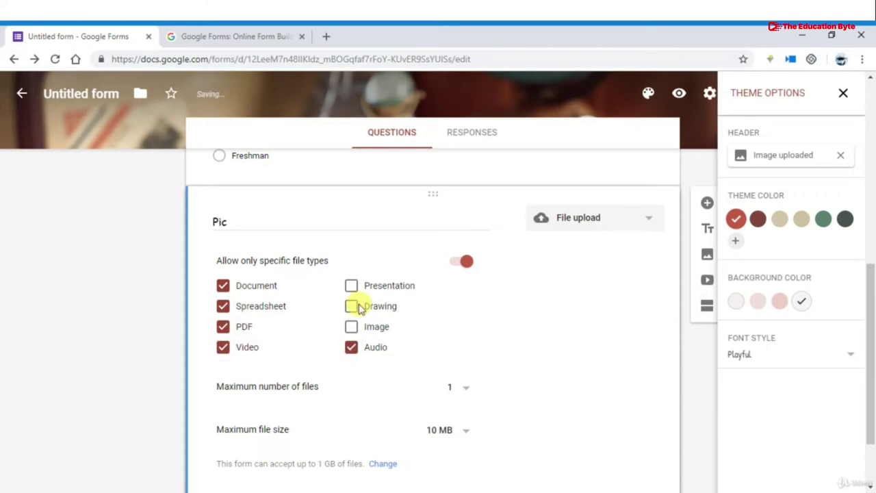
left_click(352, 307)
left_click(351, 286)
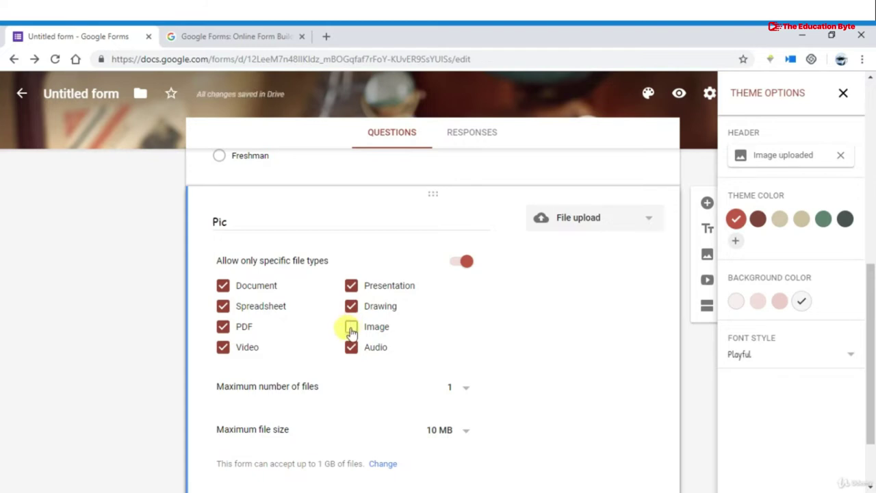
left_click(351, 329)
left_click(351, 347)
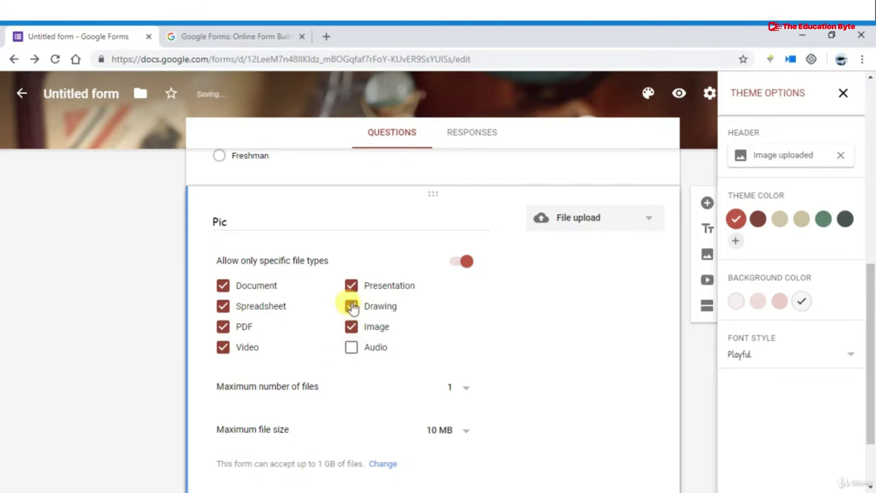
left_click(352, 305)
left_click(351, 286)
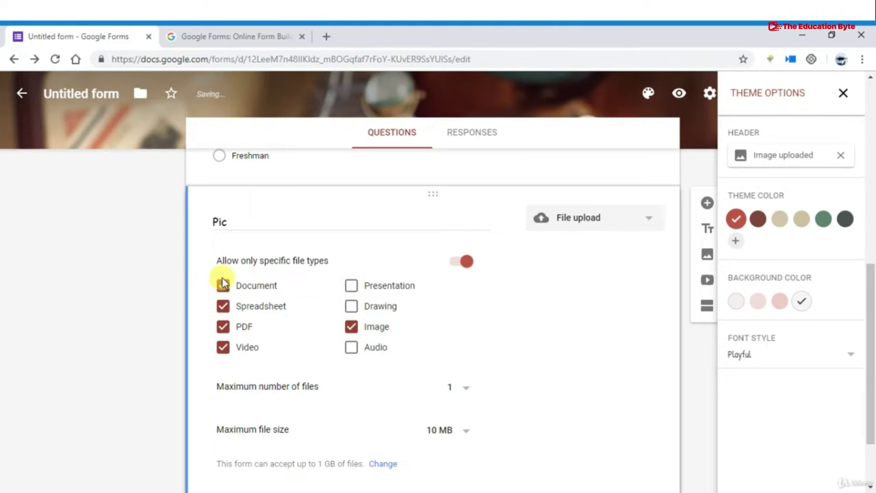
left_click(222, 286)
left_click(223, 306)
left_click(223, 327)
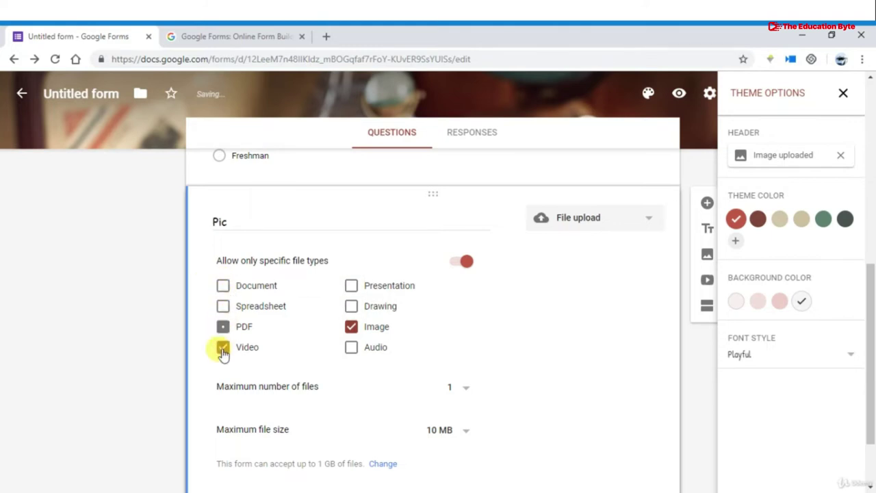
left_click(223, 348)
scroll(354, 338, "down", 1)
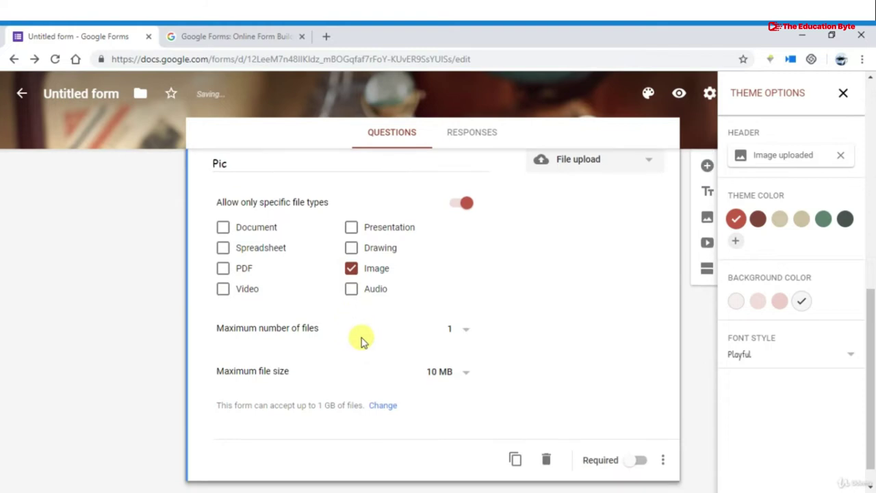
Set Pic's maximum file size to 10 MB and maximum number of files to 1
left_click(446, 372)
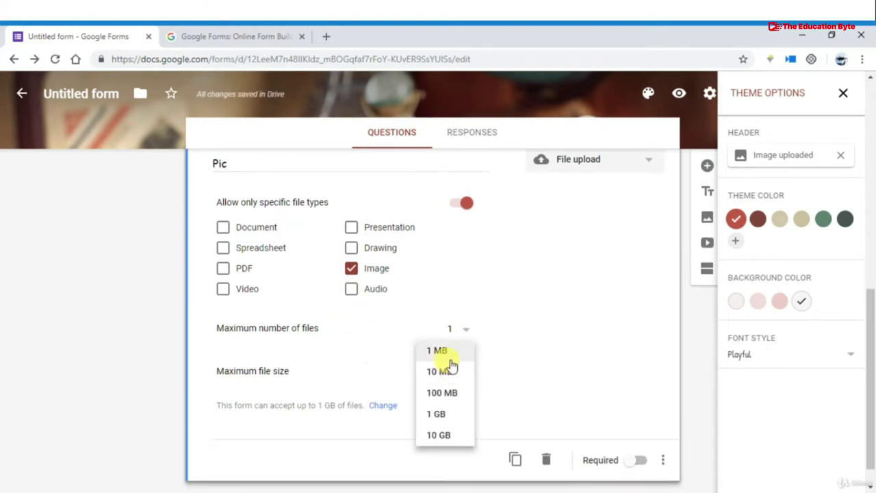
left_click(450, 352)
left_click(449, 373)
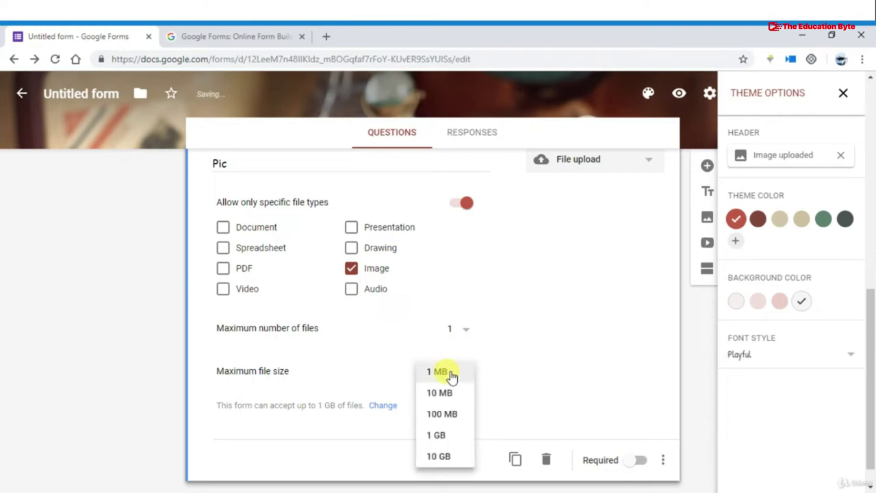
left_click(450, 392)
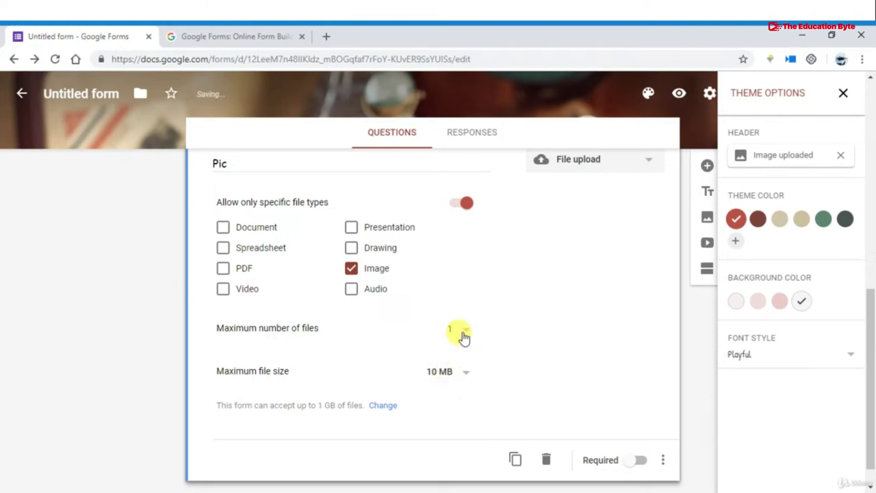
left_click(462, 336)
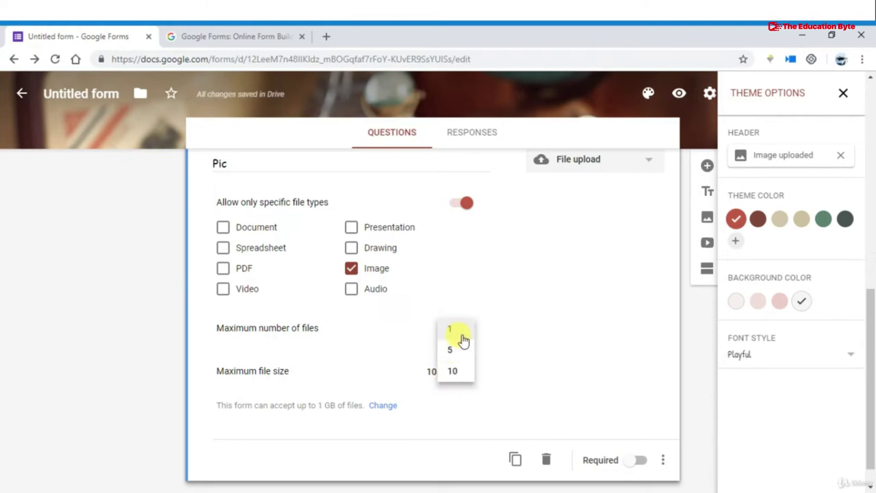
left_click(462, 338)
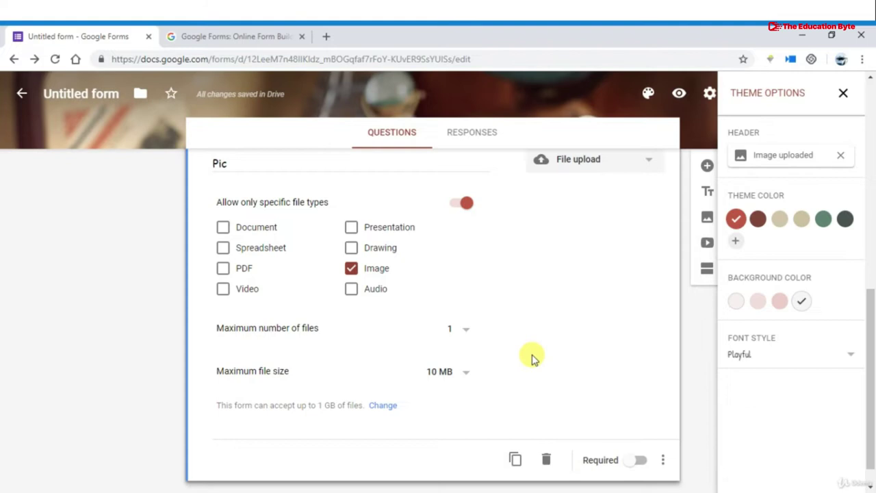
scroll(534, 359, "up", 3)
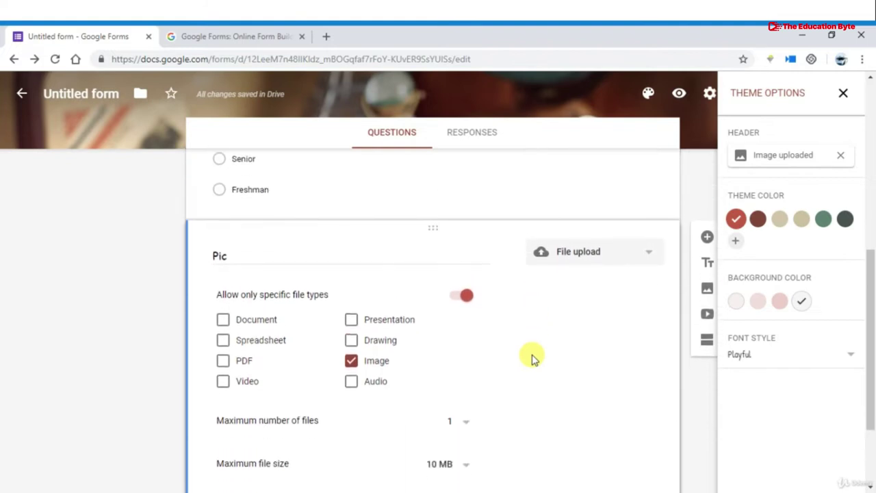
scroll(534, 359, "down", 4)
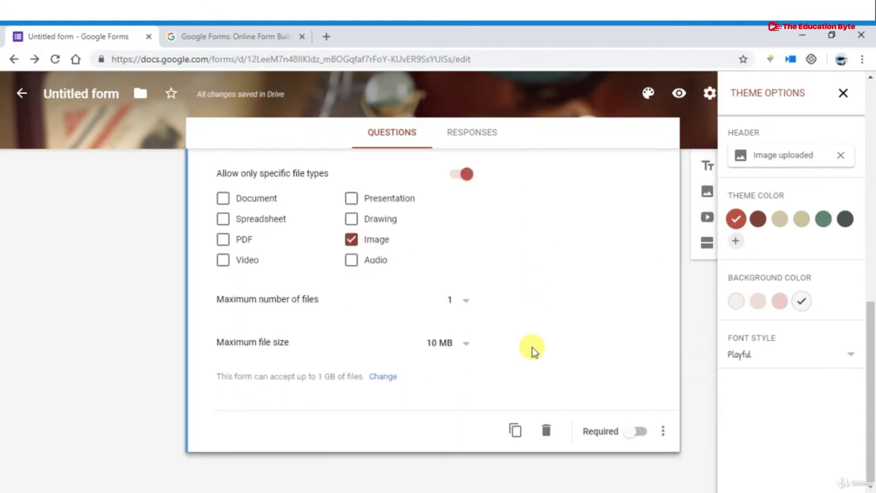
Mark the Pic question required and duplicate it
left_click(639, 433)
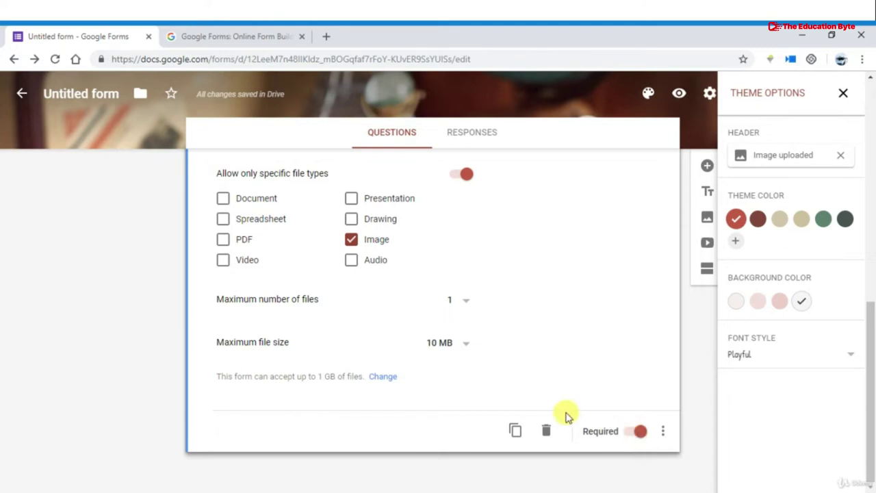
left_click(513, 428)
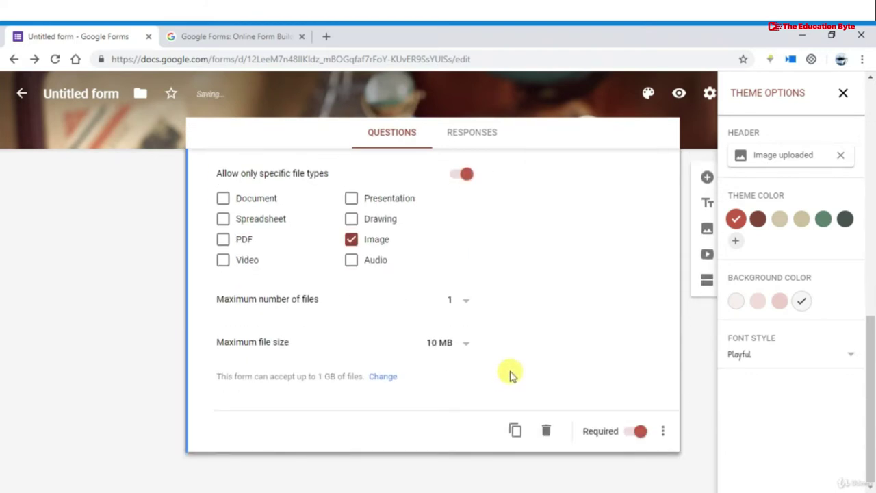
scroll(510, 373, "up", 6)
scroll(510, 373, "down", 6)
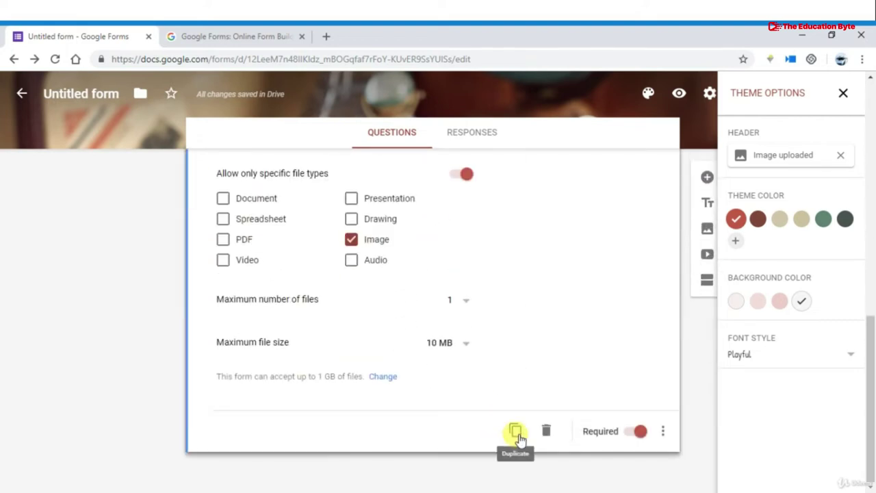
Duplicate the Pic question a few more times, then delete the extra lower copy
left_click(517, 433)
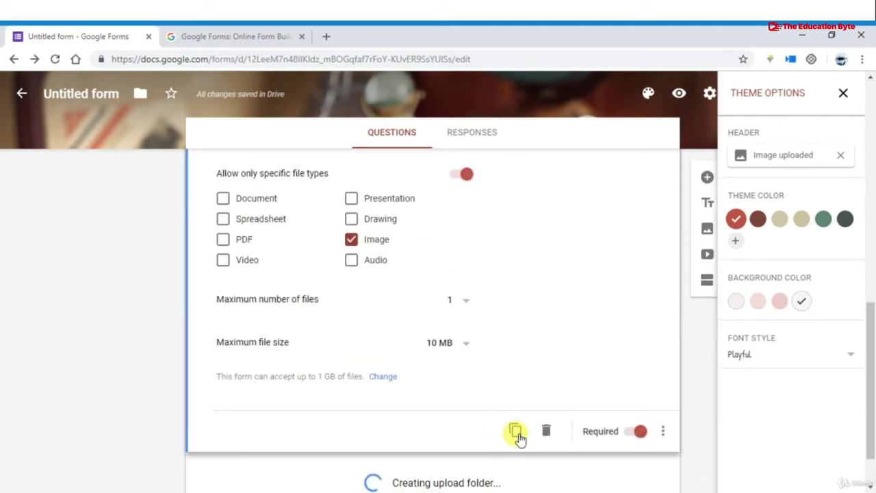
scroll(518, 437, "down", 3)
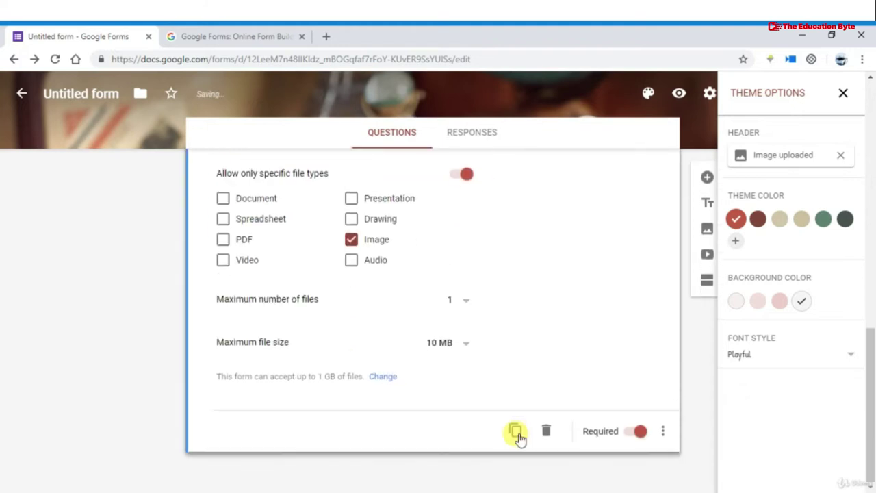
left_click(518, 432)
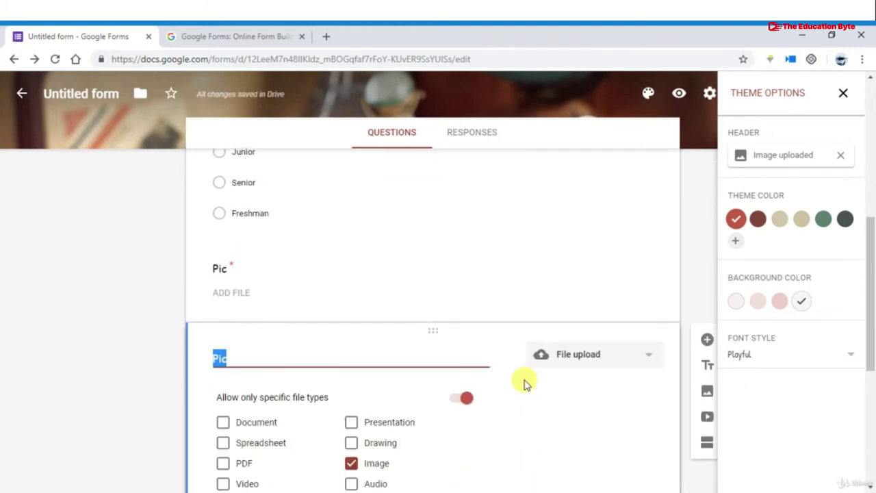
scroll(525, 405, "down", 4)
scroll(525, 404, "down", 1)
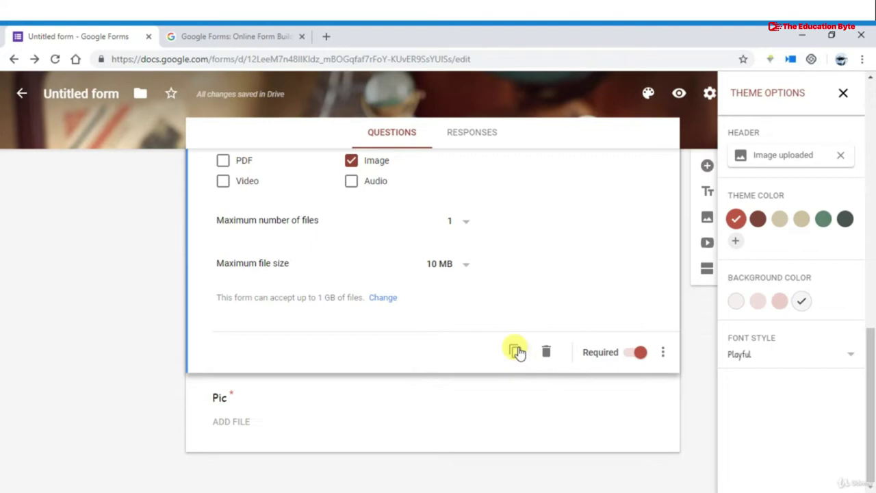
left_click(516, 352)
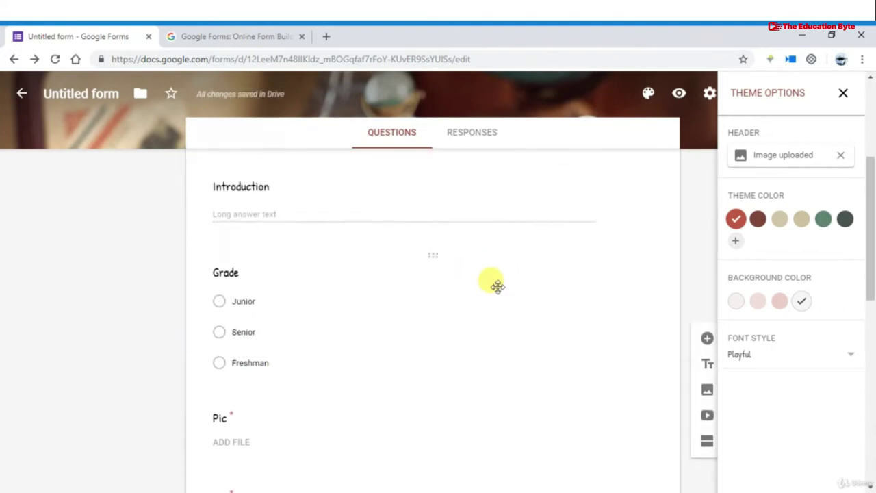
scroll(264, 417, "down", 2)
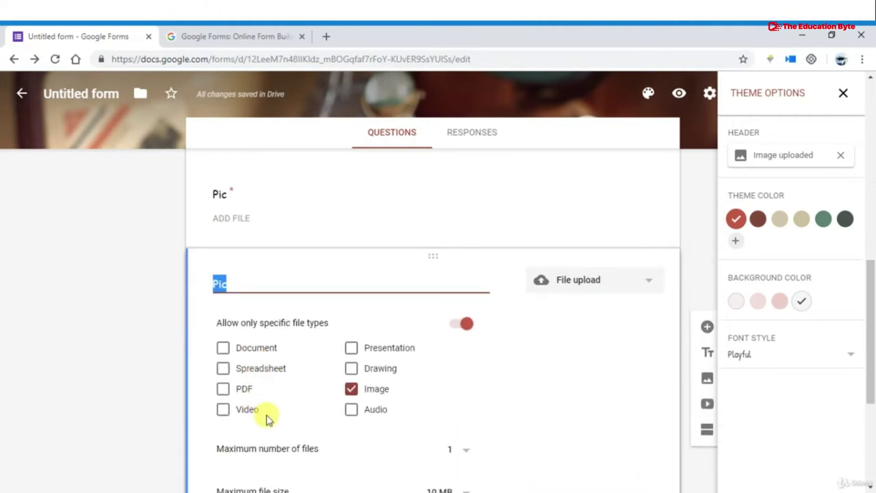
scroll(369, 383, "down", 2)
scroll(372, 383, "down", 2)
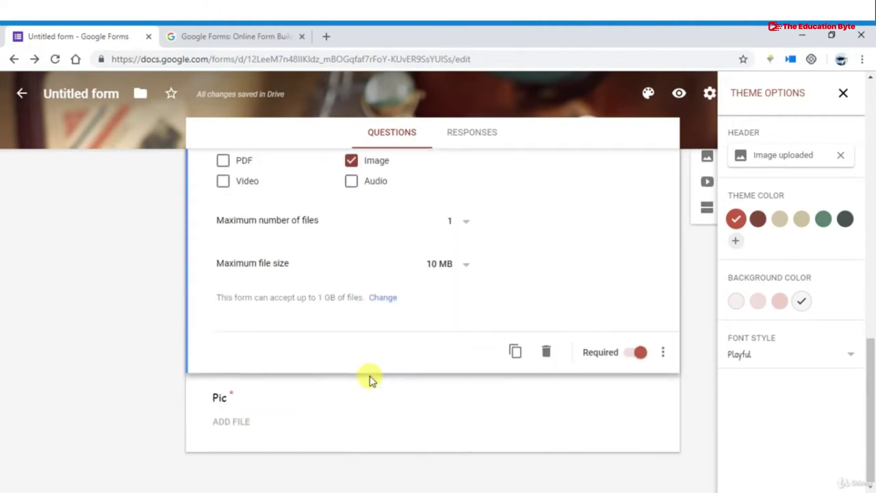
left_click(547, 422)
left_click(543, 432)
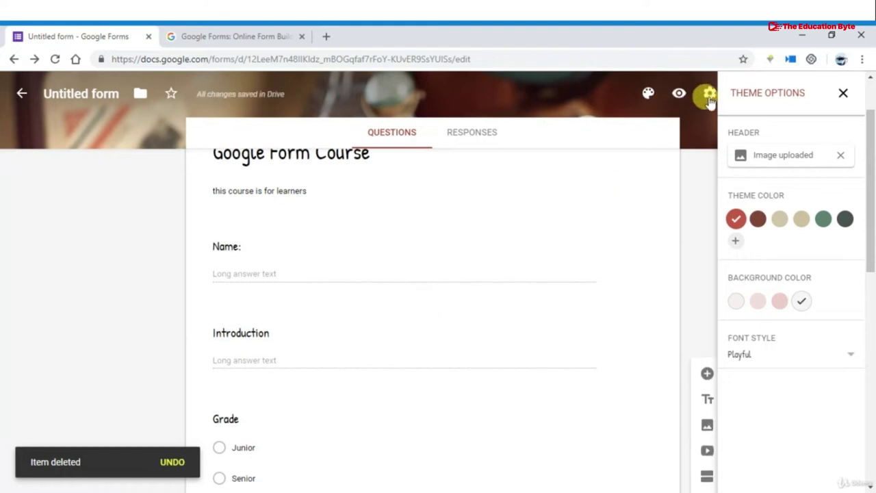
Close the theme options and open a live preview of Google Form Course
left_click(843, 94)
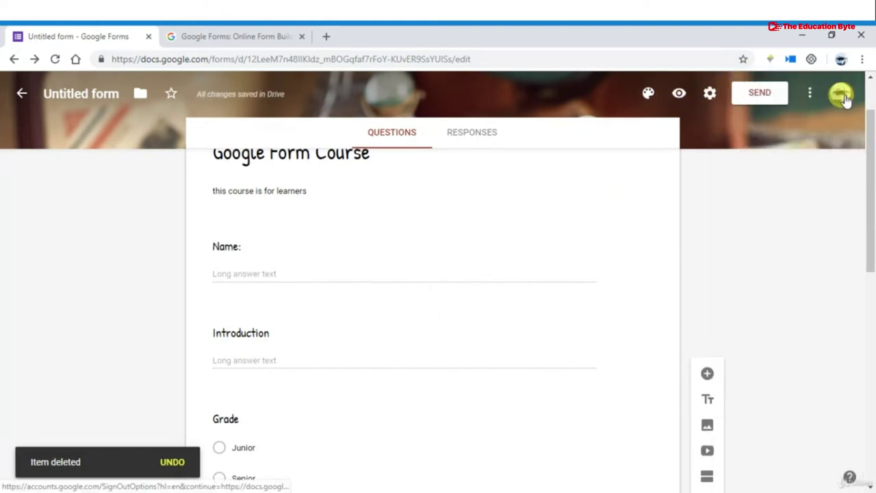
left_click(809, 96)
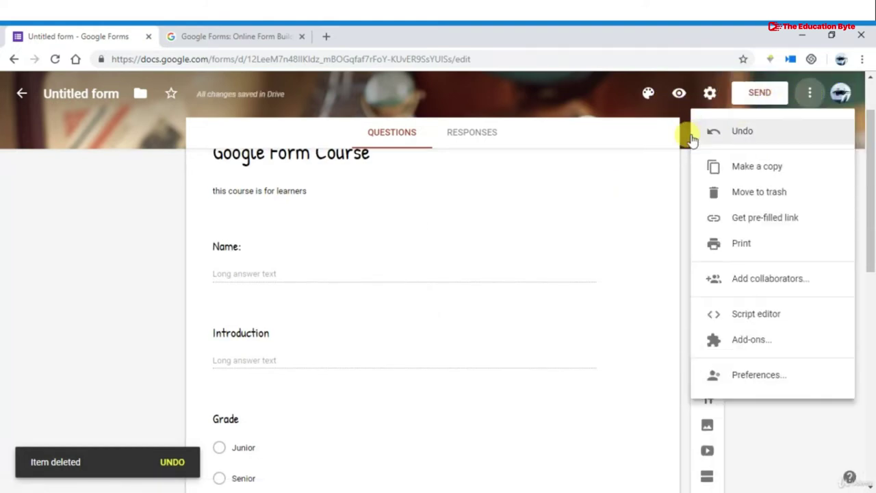
left_click(541, 117)
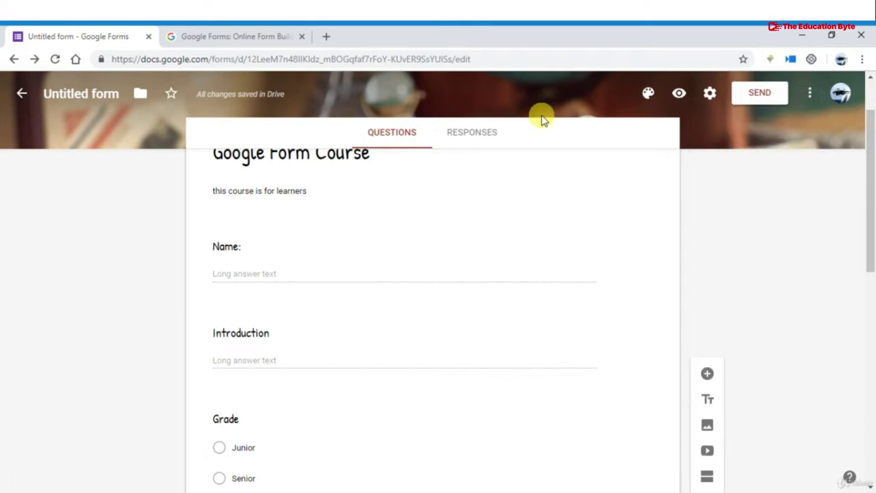
left_click(681, 94)
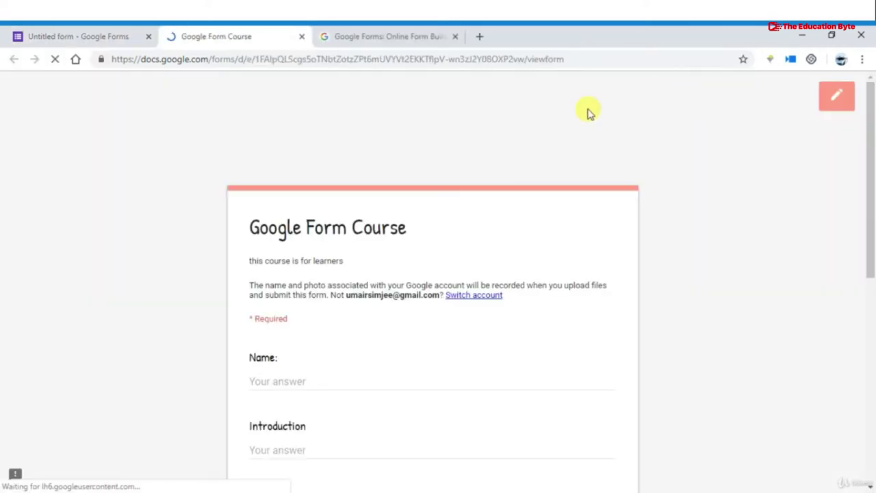
Try ADD FILE on the first Pic question in the preview, then close the preview tab
scroll(452, 215, "down", 3)
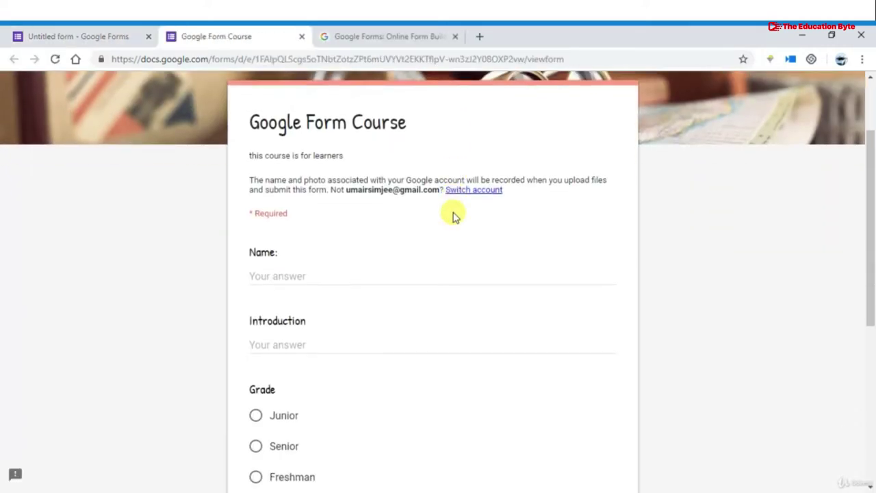
scroll(367, 228, "down", 1)
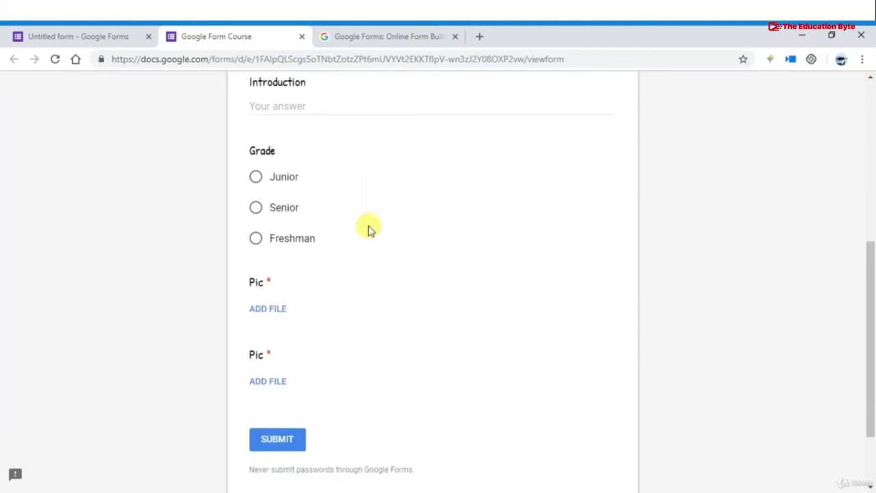
scroll(367, 229, "down", 2)
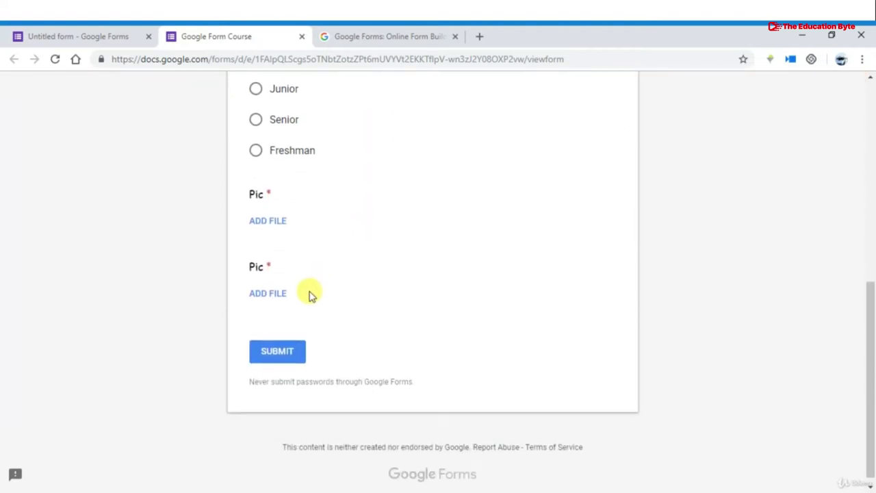
scroll(319, 251, "up", 3)
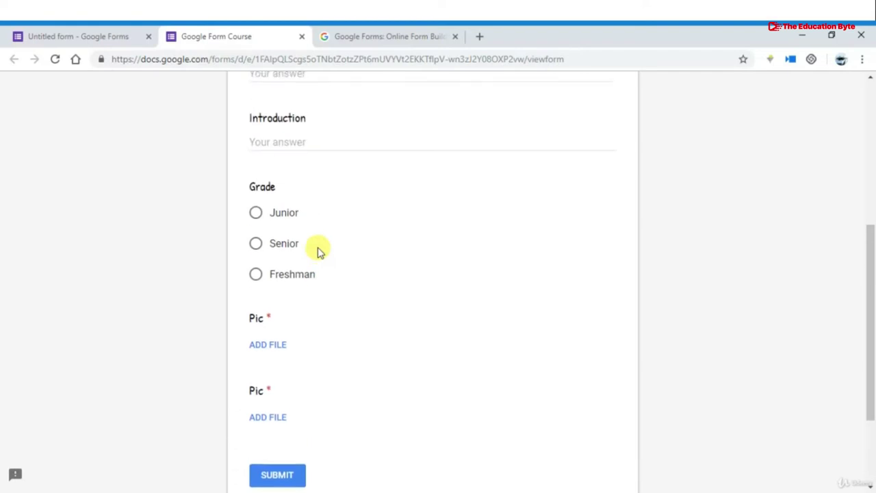
scroll(319, 250, "down", 3)
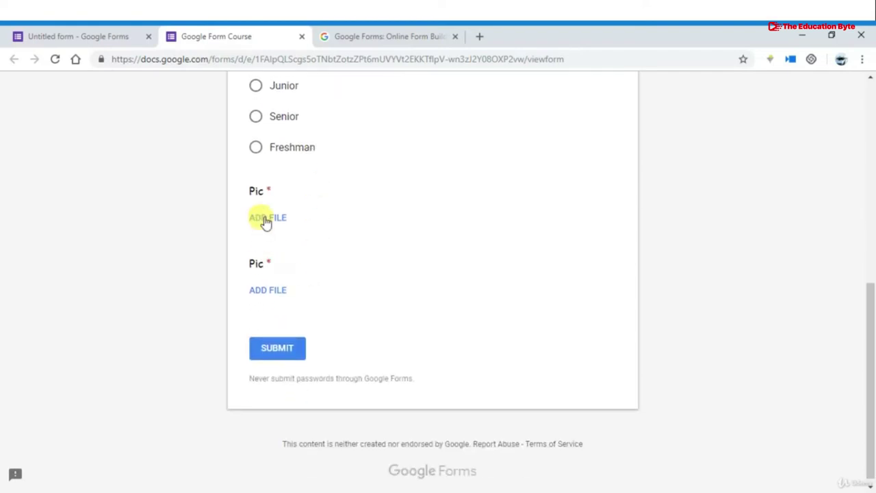
left_click(265, 220)
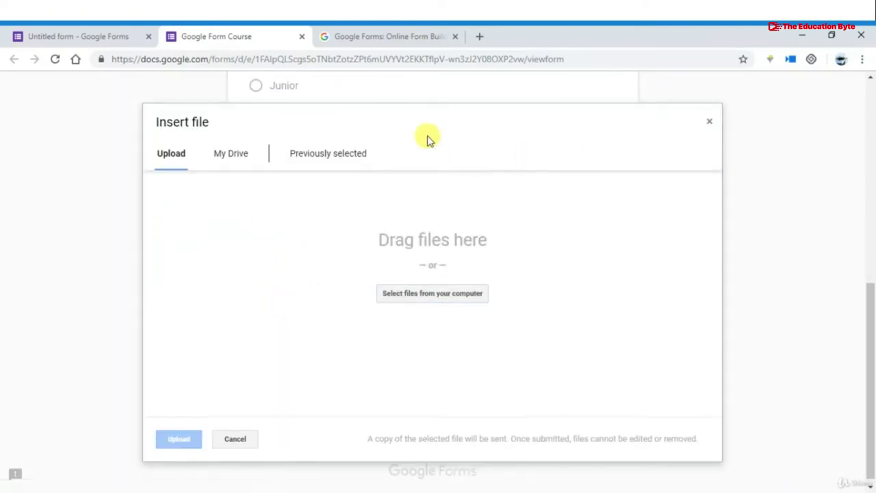
left_click(710, 124)
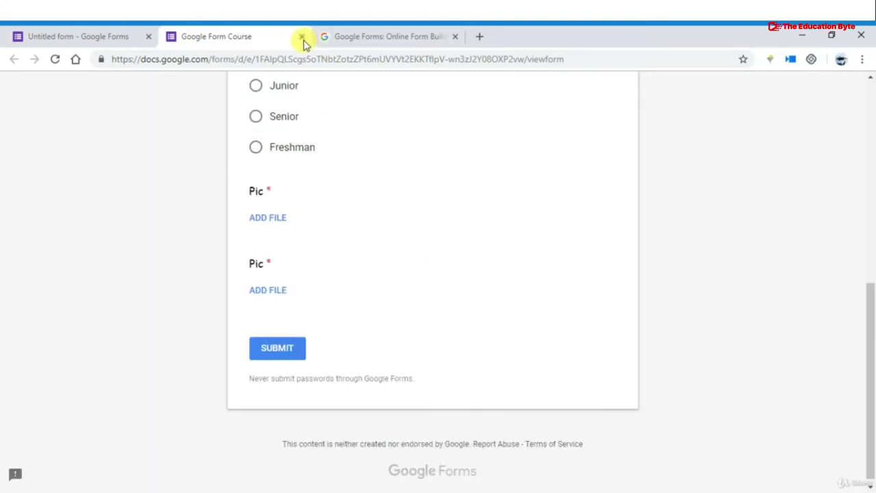
left_click(301, 37)
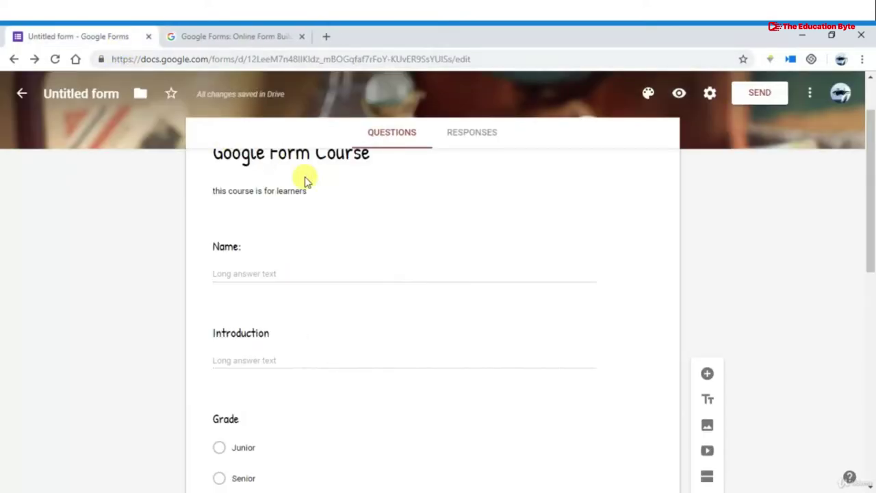
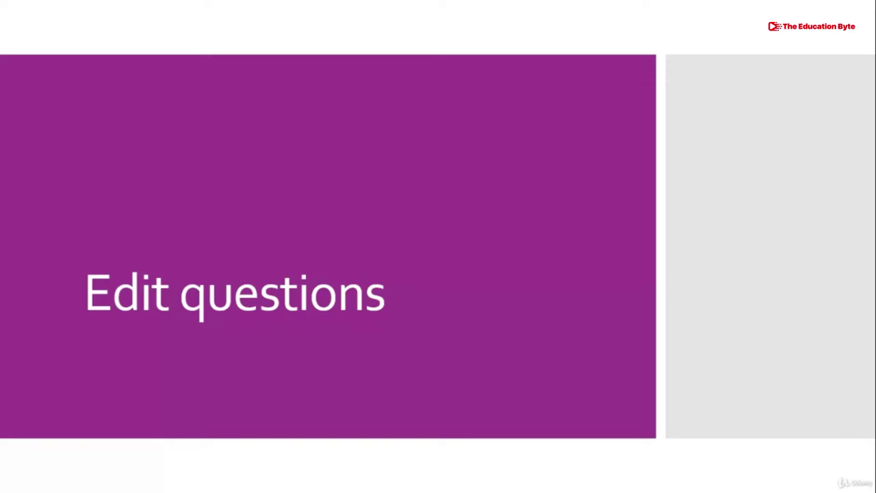
Leave the slide show through Task View and return to the Google Forms window
key("super+Tab")
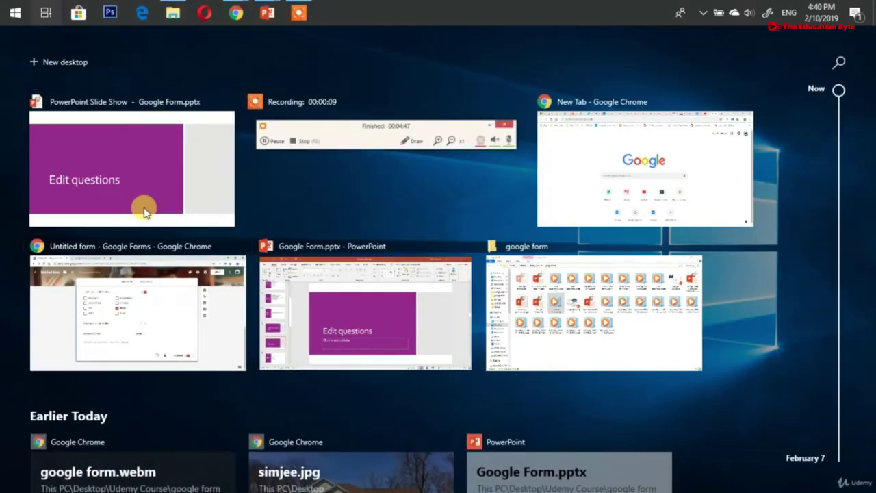
key("Return")
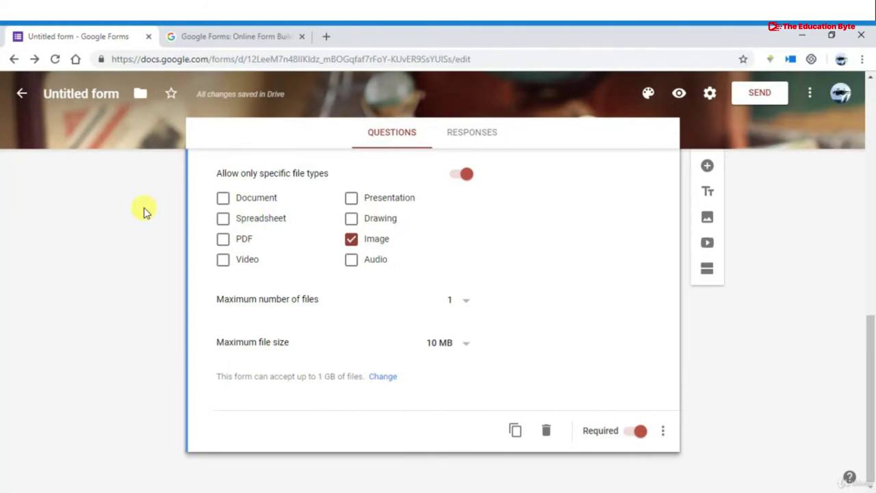
Drag the Name: question below the Grade question
scroll(144, 211, "up", 2)
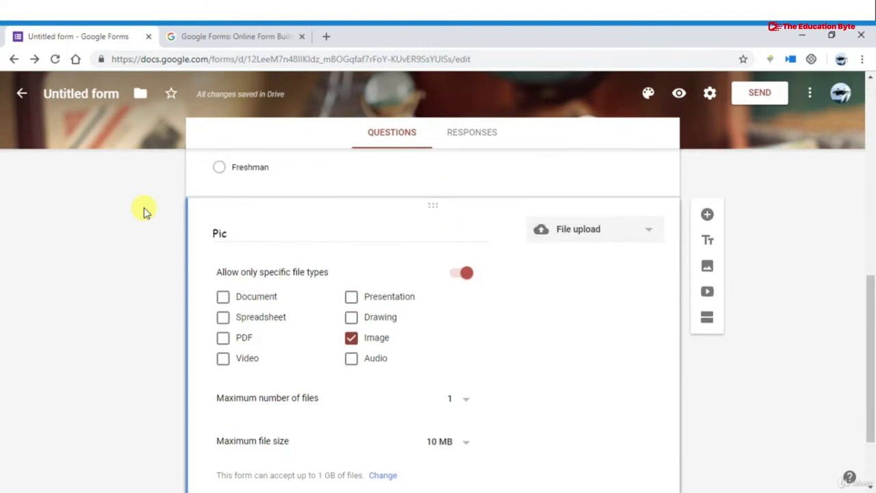
scroll(144, 211, "up", 8)
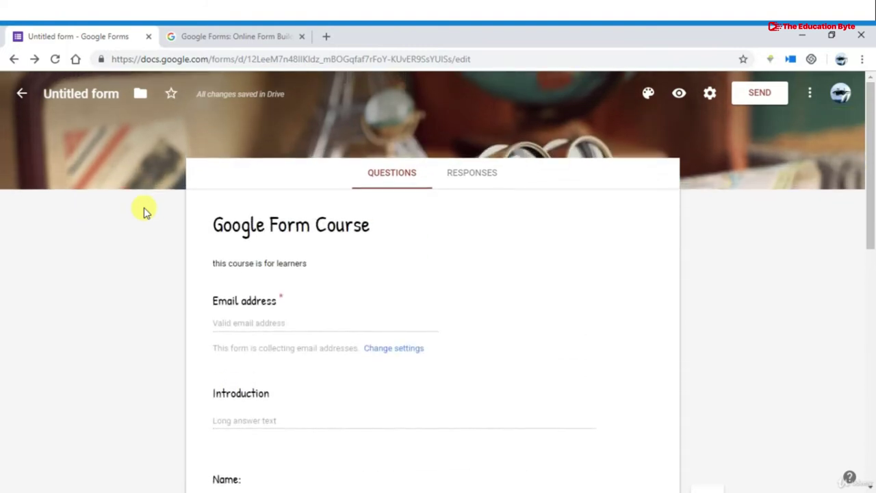
scroll(250, 205, "down", 1)
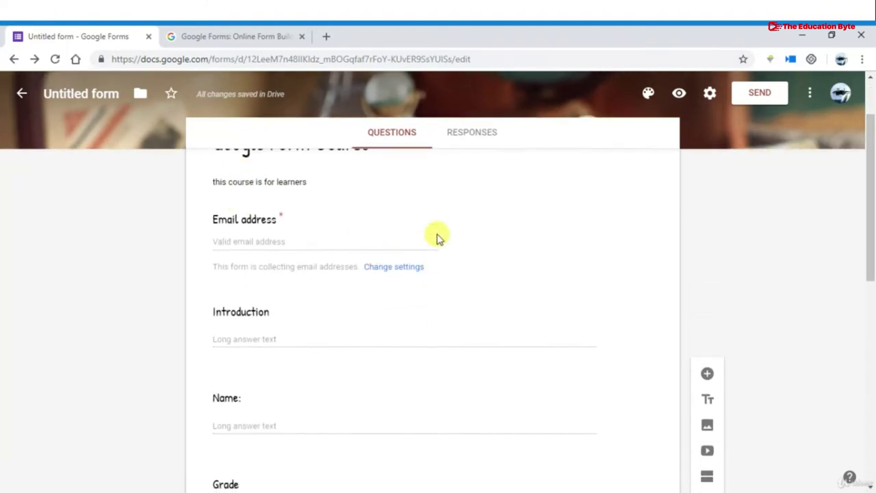
scroll(384, 328, "down", 1)
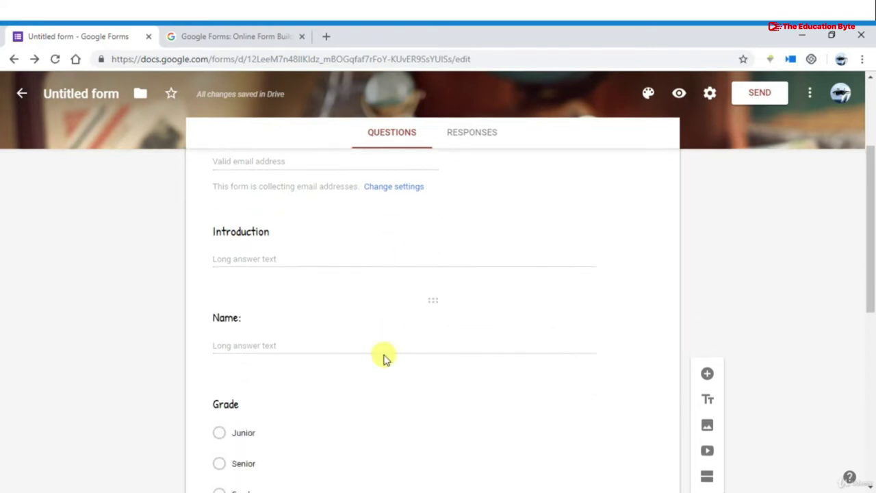
left_click_drag(433, 299, 422, 438)
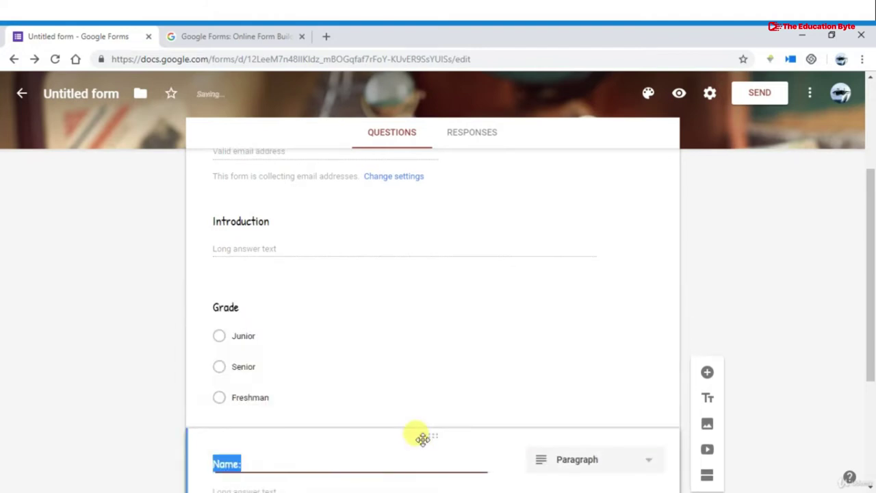
Duplicate the Pic upload question, then delete the copy
scroll(422, 438, "down", 3)
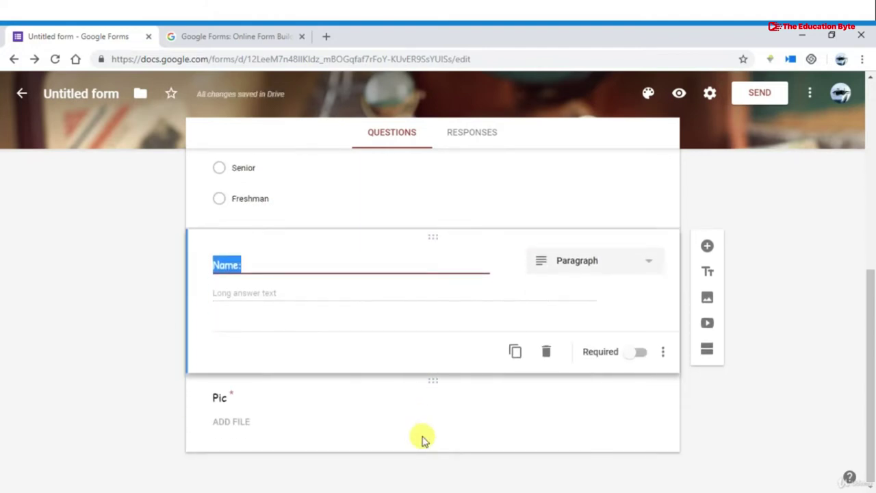
left_click(436, 424)
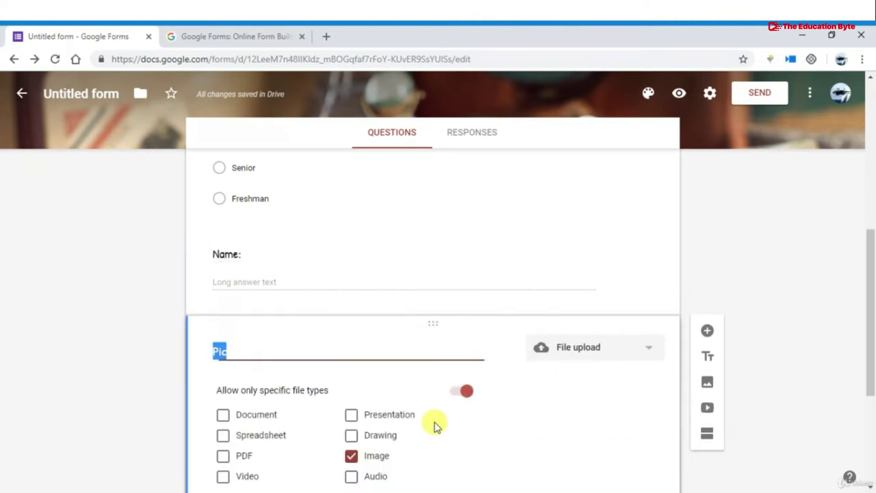
scroll(470, 391, "down", 3)
left_click(516, 434)
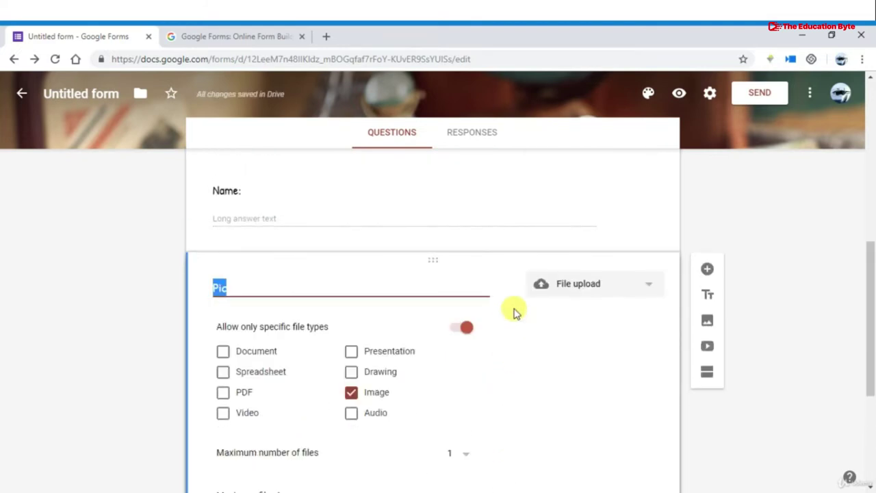
scroll(512, 312, "down", 4)
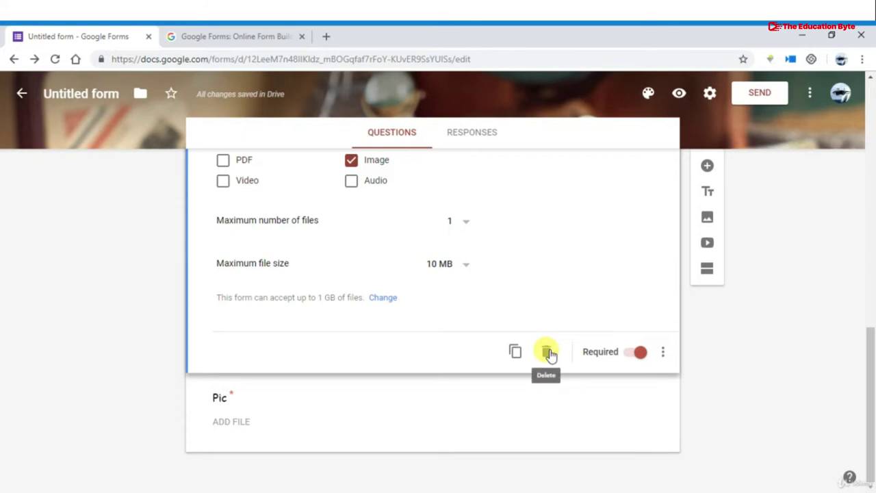
left_click(548, 352)
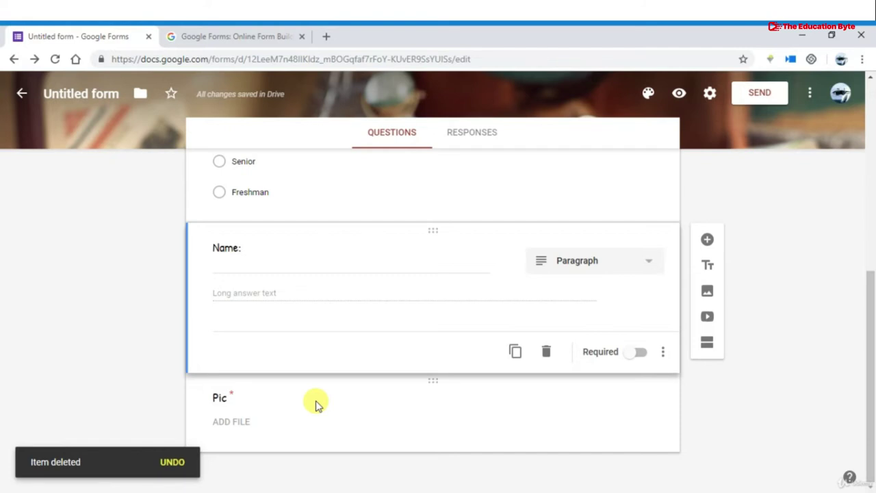
Give the Name: question a description with a sample name
left_click(662, 356)
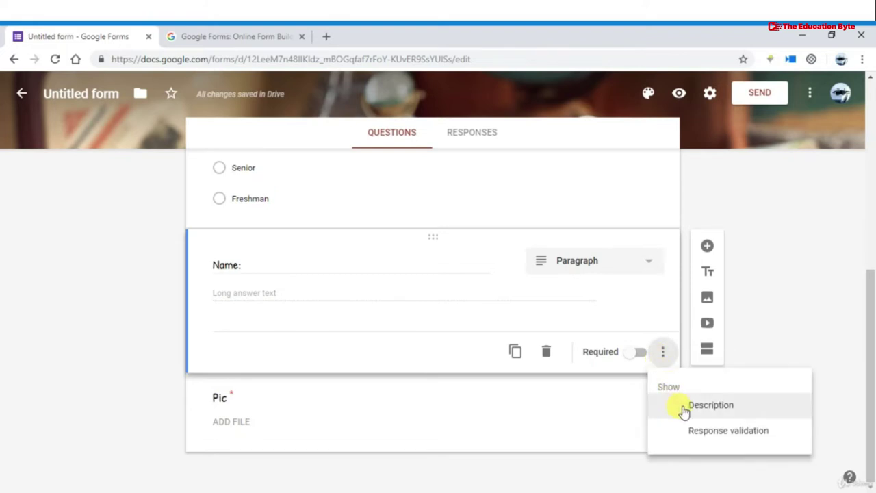
left_click(709, 405)
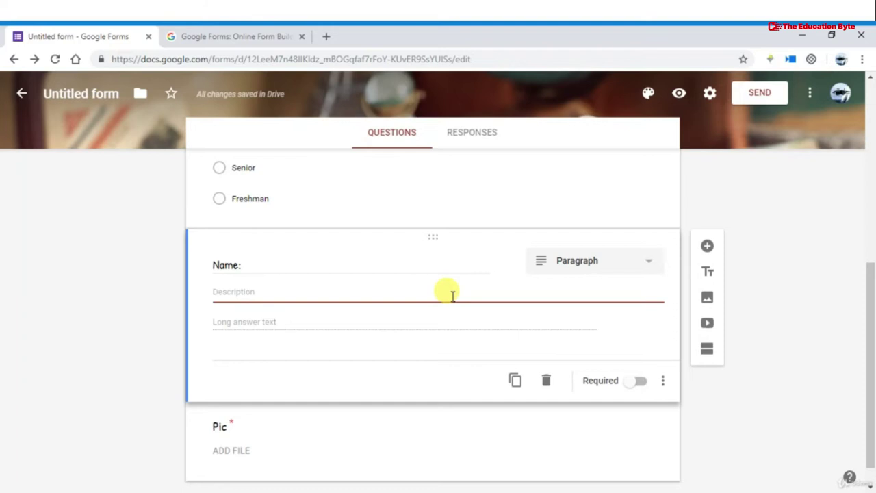
type("jhon")
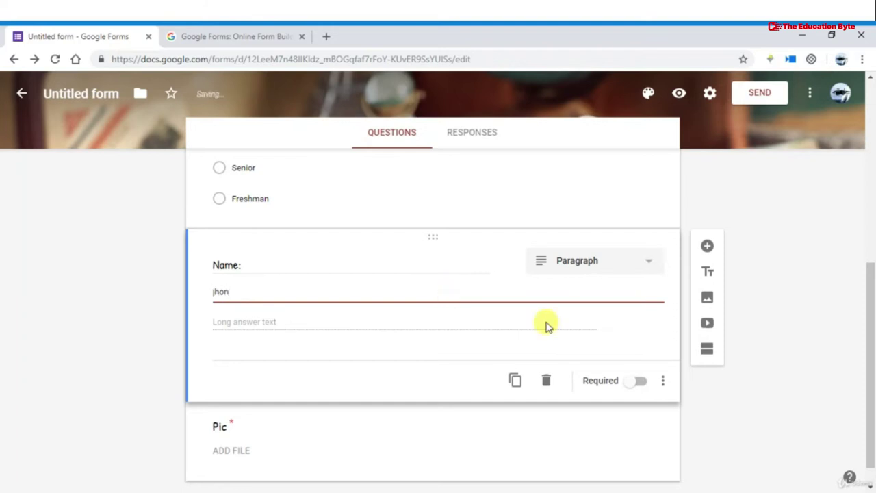
left_click(677, 382)
Add a Length minimum-character validation to Name:, then remove it again
scroll(459, 364, "down", 1)
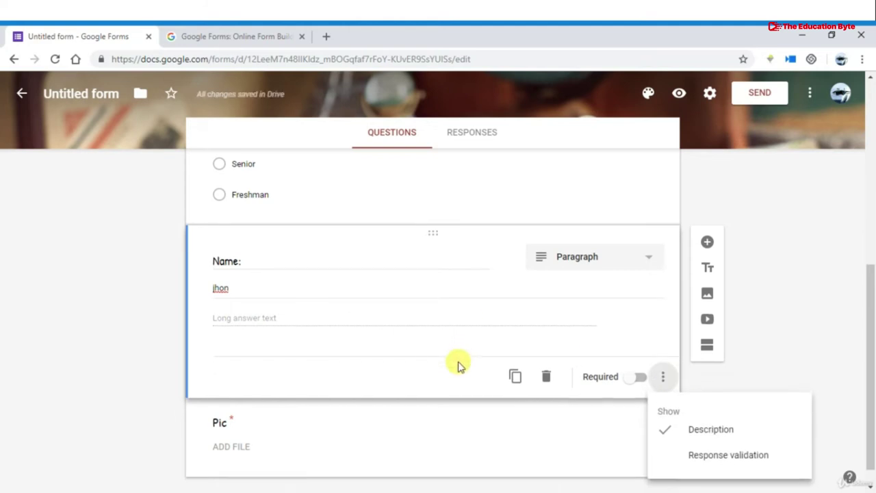
left_click(680, 452)
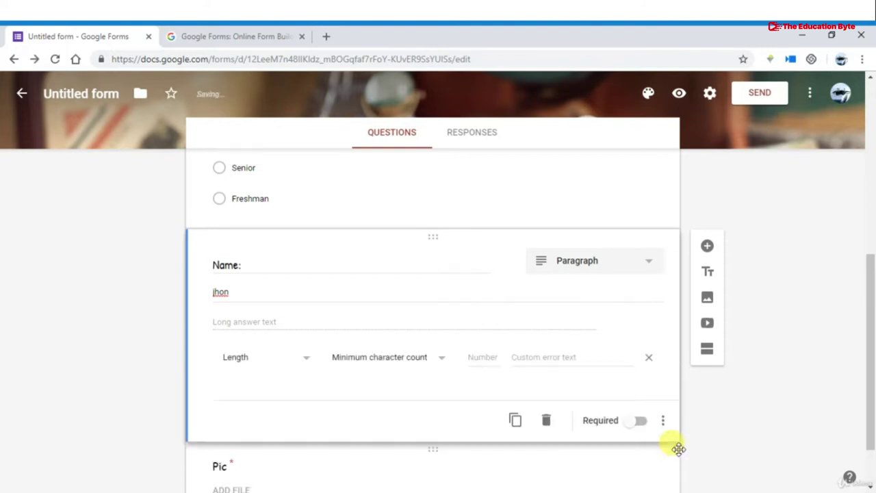
left_click(306, 360)
left_click(306, 362)
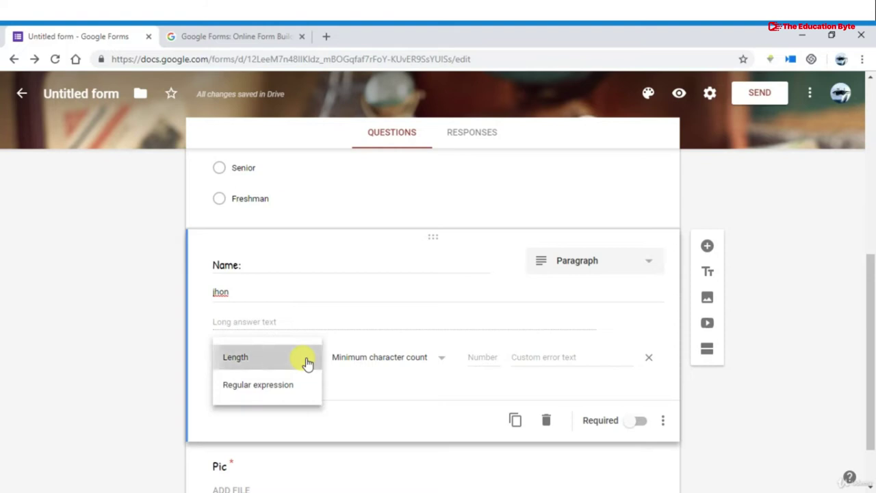
left_click(380, 366)
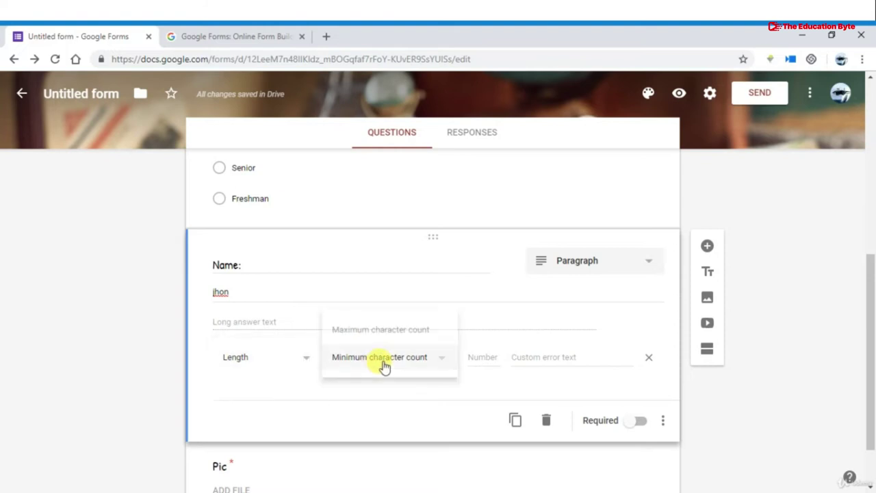
left_click(494, 380)
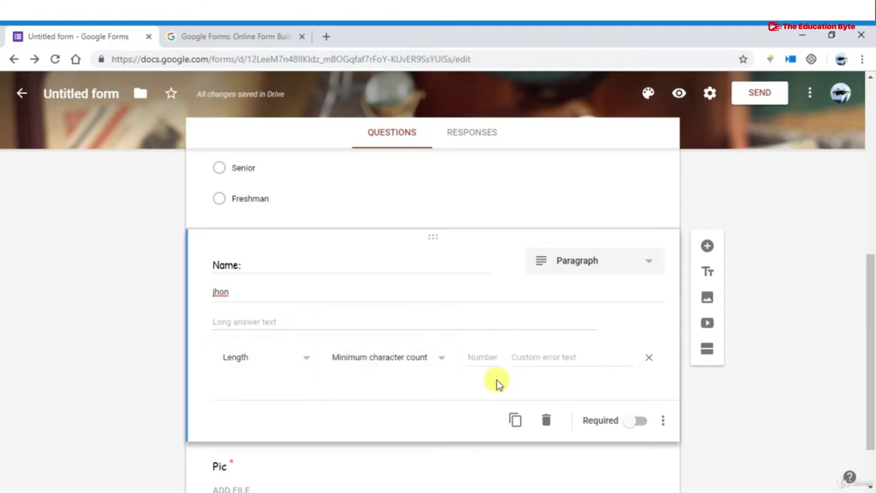
left_click(647, 357)
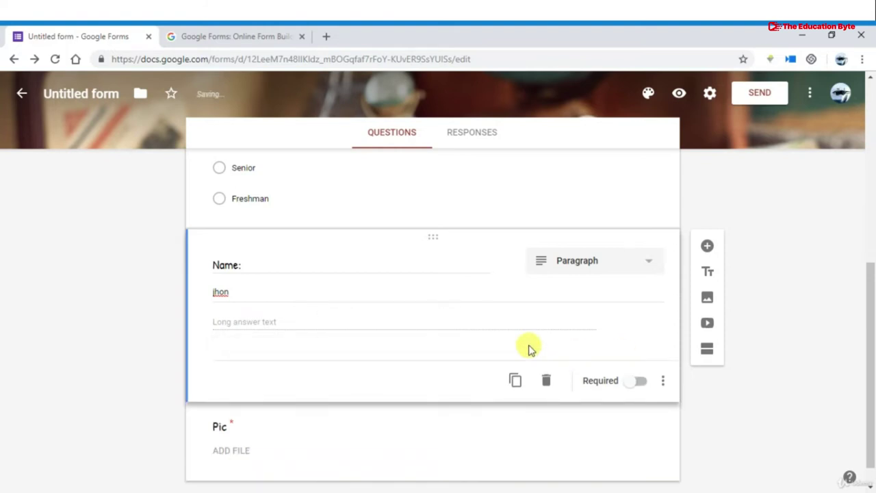
Change the Name: question type to Short answer
left_click(600, 263)
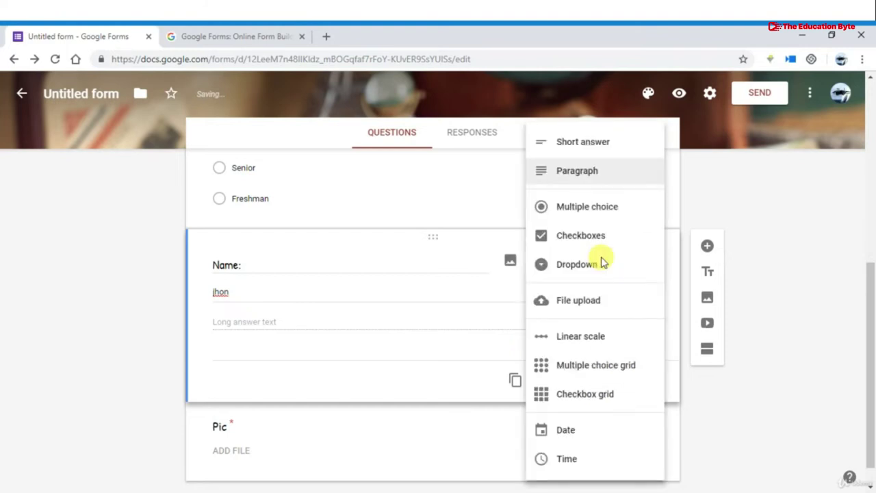
left_click(599, 145)
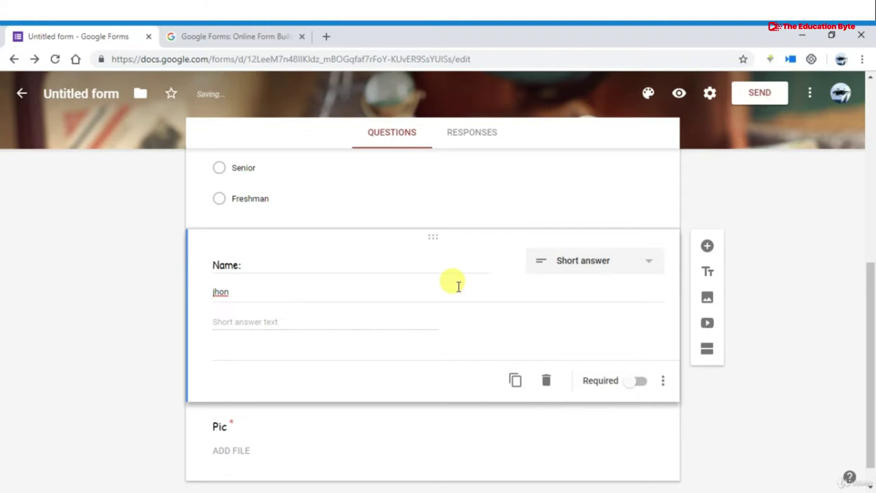
scroll(457, 287, "up", 2)
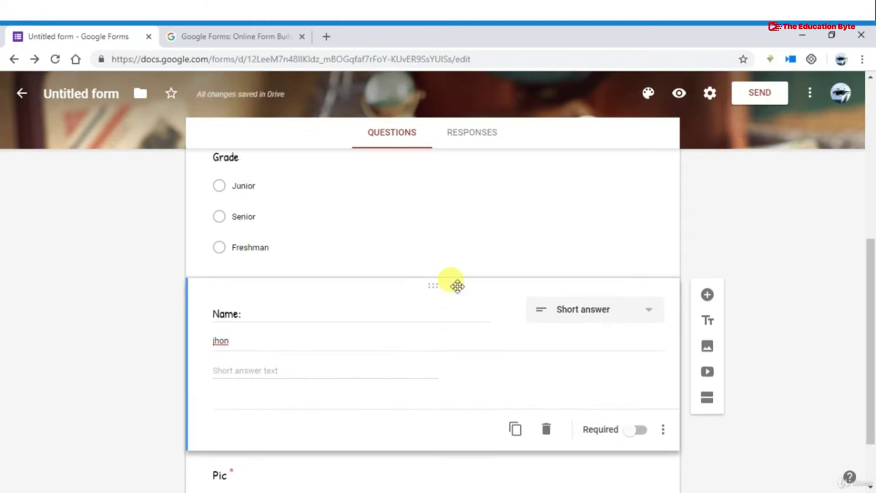
scroll(457, 286, "up", 3)
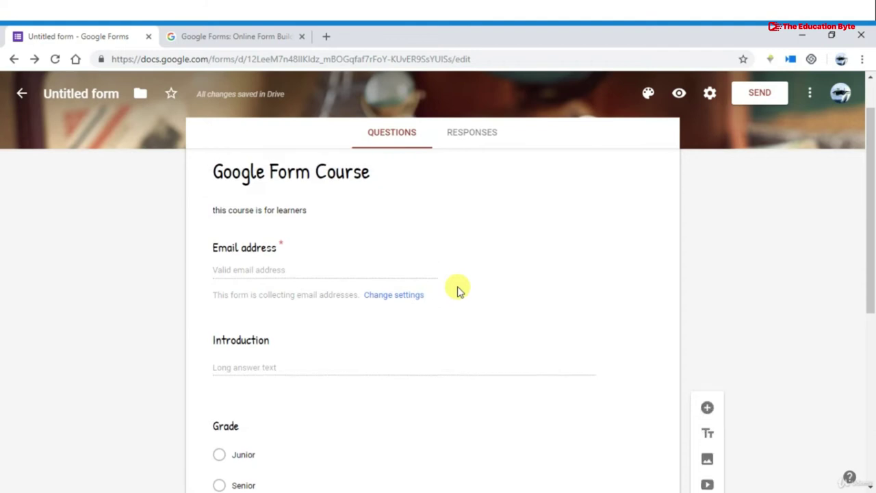
In form settings, switch Edit after submit on and back off
left_click(709, 96)
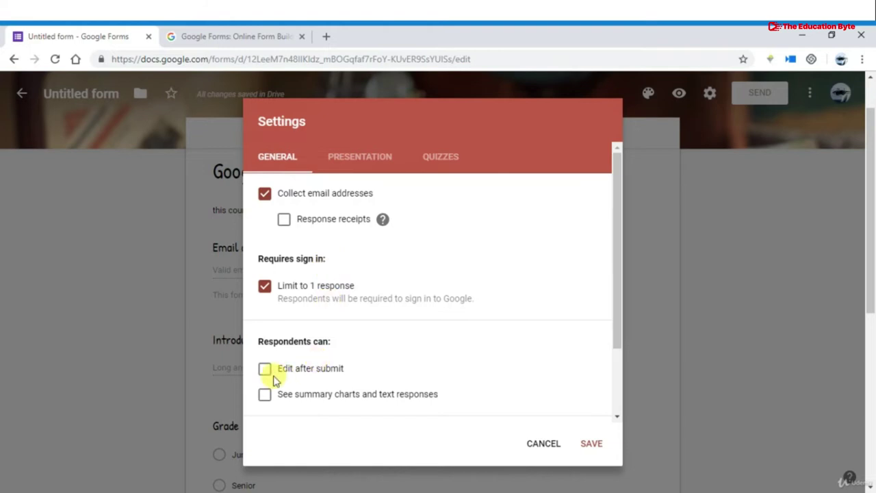
scroll(264, 377, "down", 1)
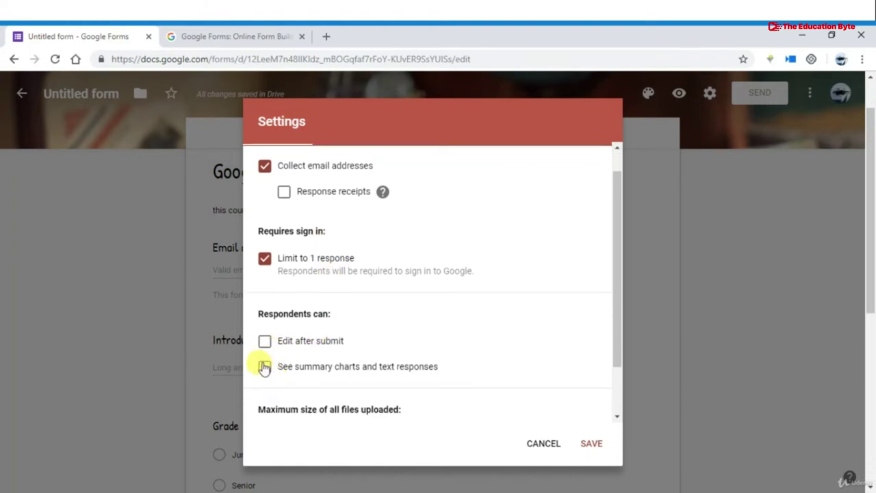
left_click(264, 348)
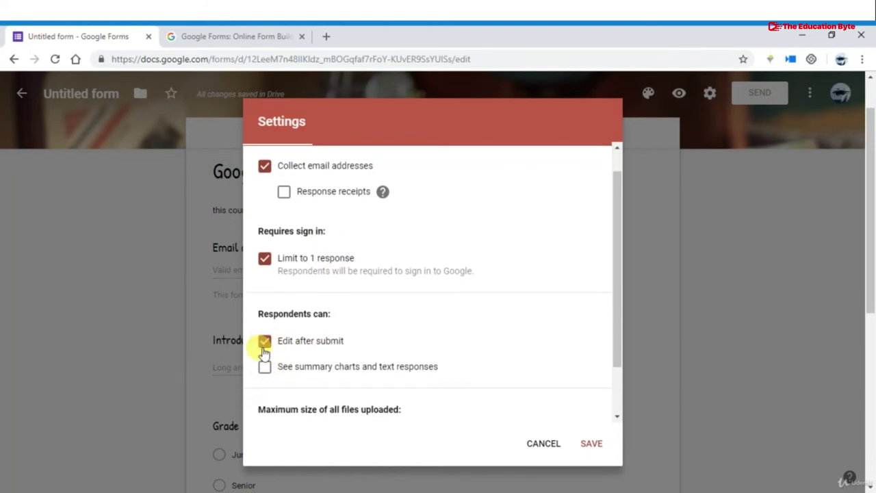
left_click(264, 349)
scroll(322, 293, "up", 1)
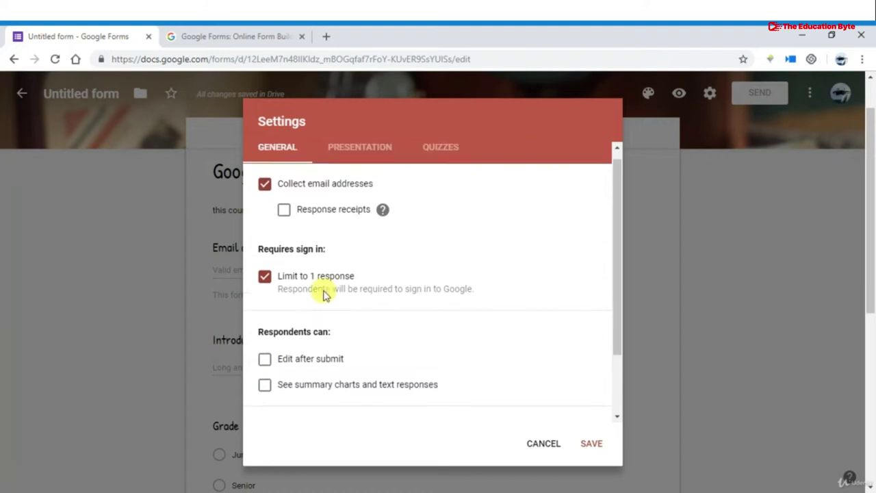
Turn on Shuffle question order under Presentation and save the settings
left_click(347, 159)
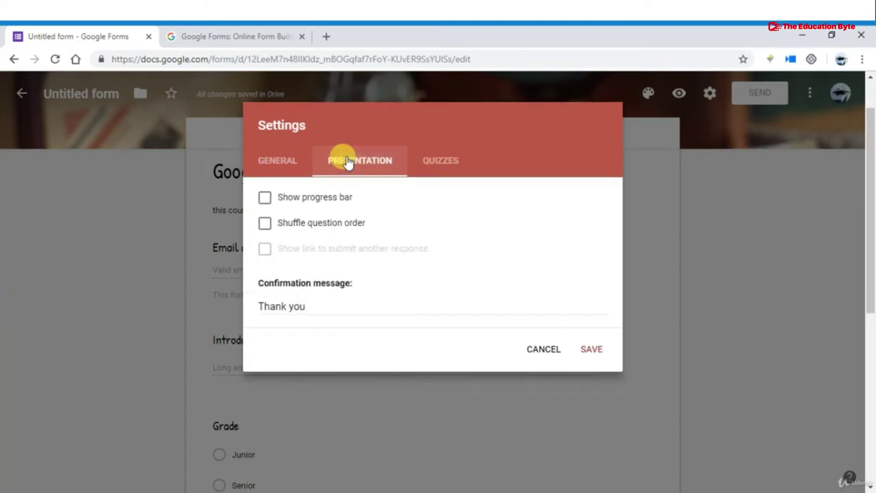
left_click(265, 226)
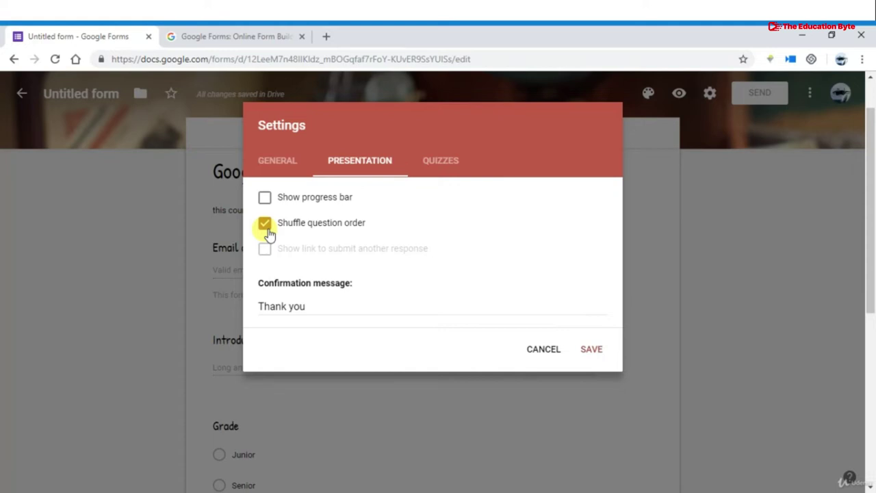
left_click(282, 155)
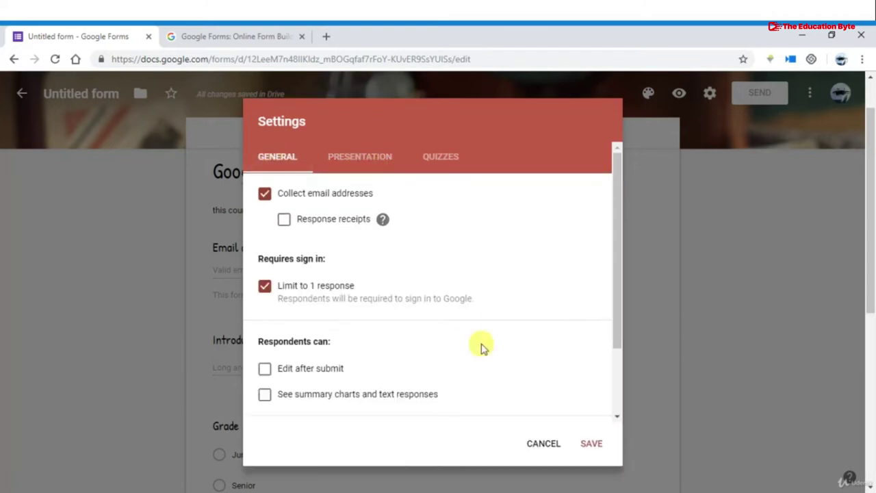
left_click(592, 445)
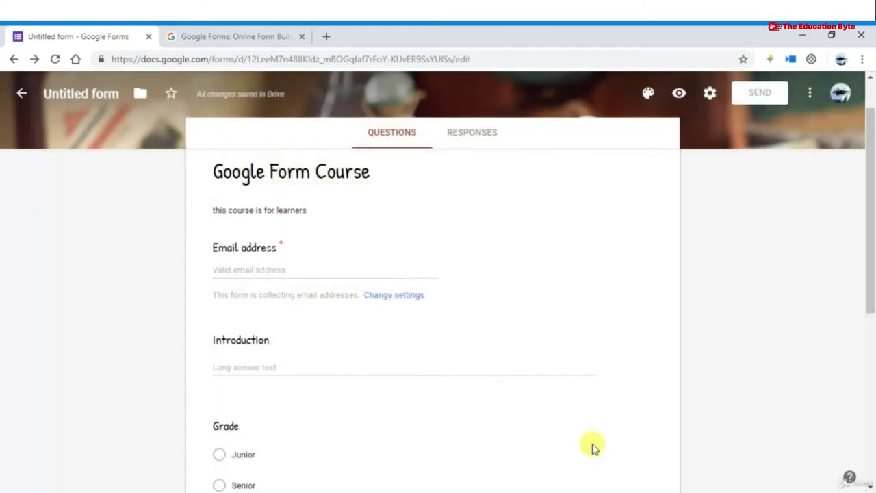
scroll(543, 401, "down", 3)
left_click(546, 403)
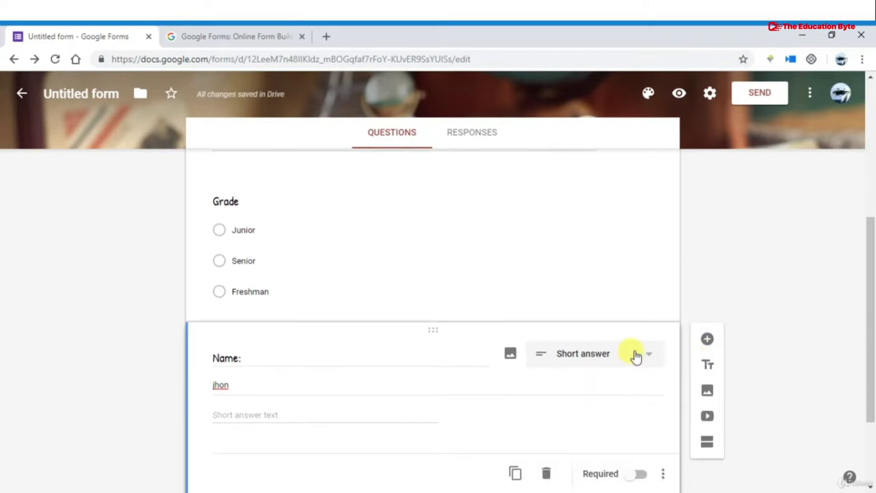
scroll(635, 356, "down", 2)
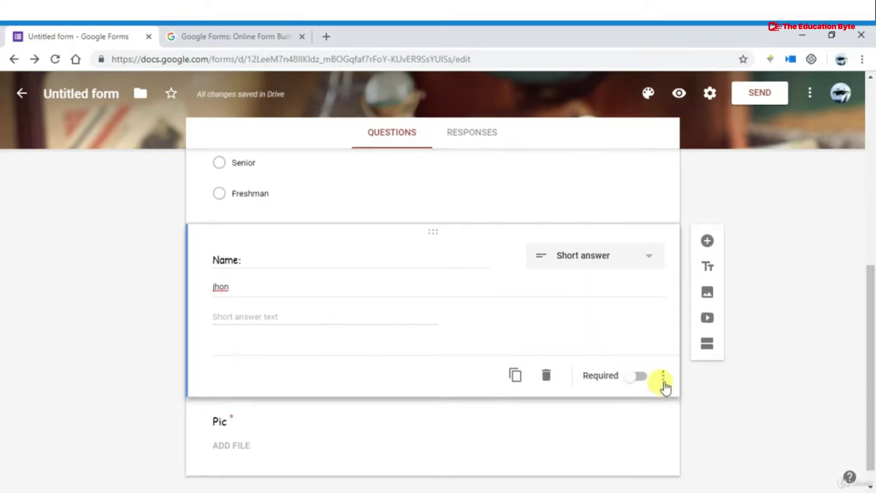
left_click(663, 378)
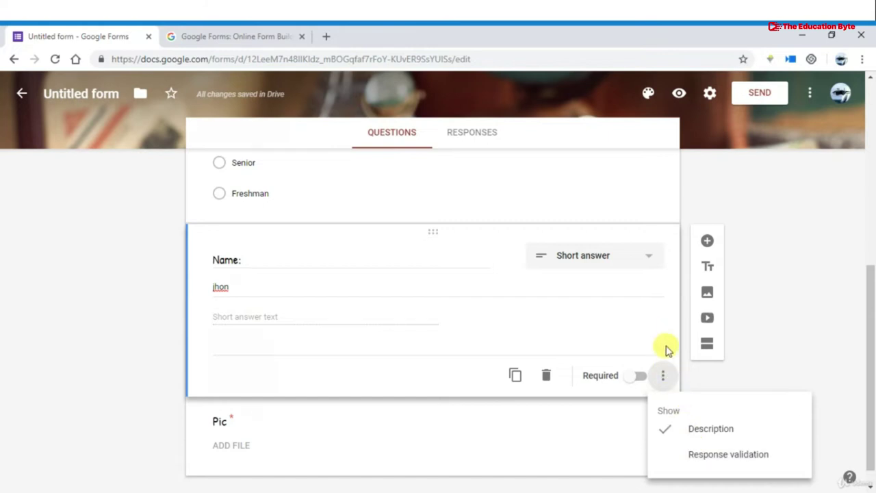
left_click(701, 297)
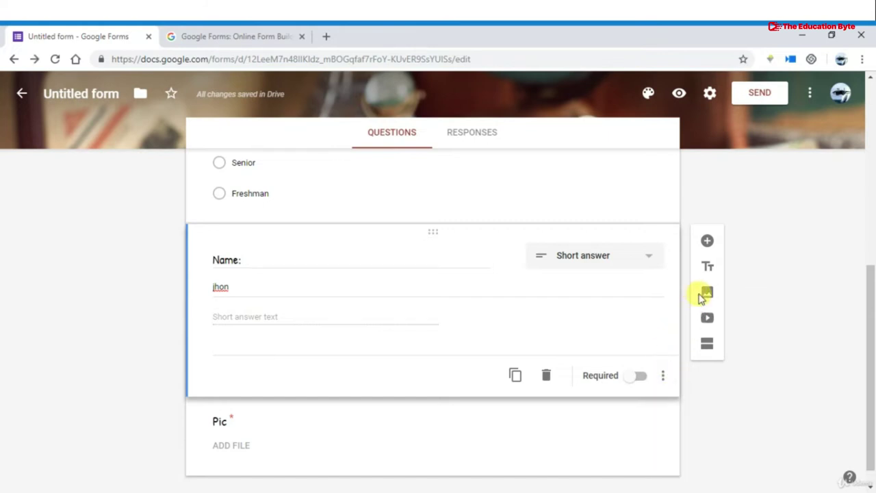
left_click(702, 297)
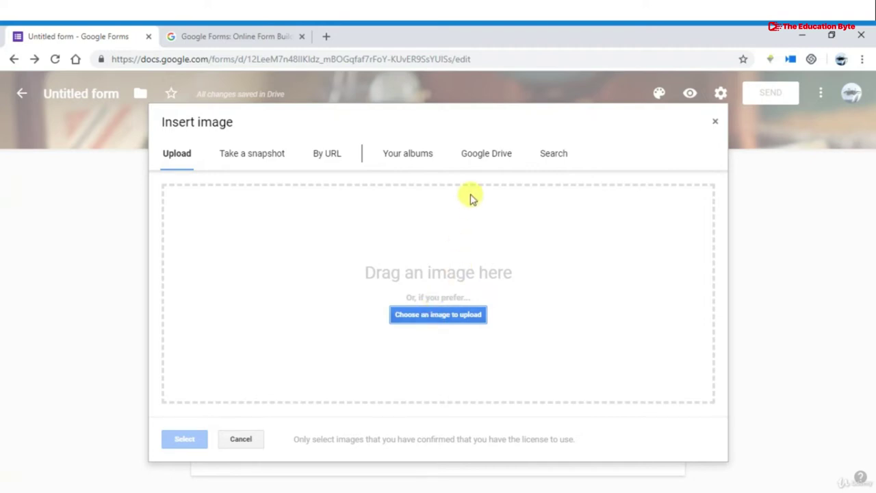
left_click(321, 155)
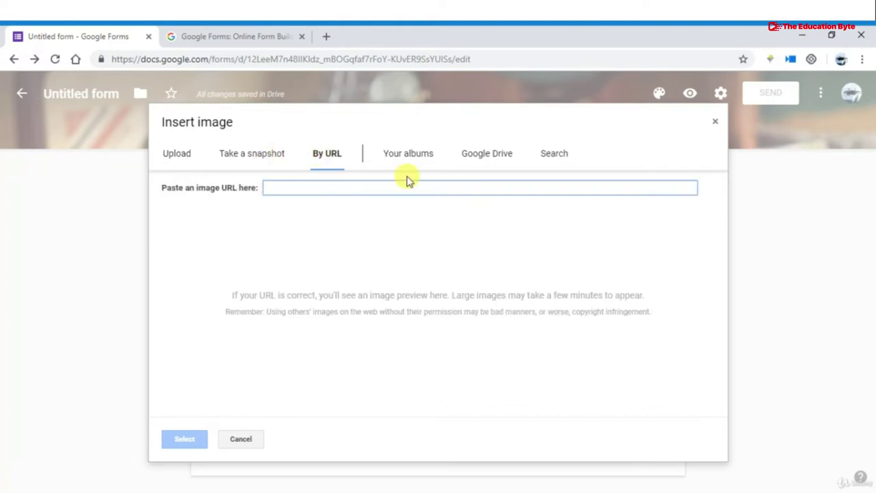
left_click(717, 124)
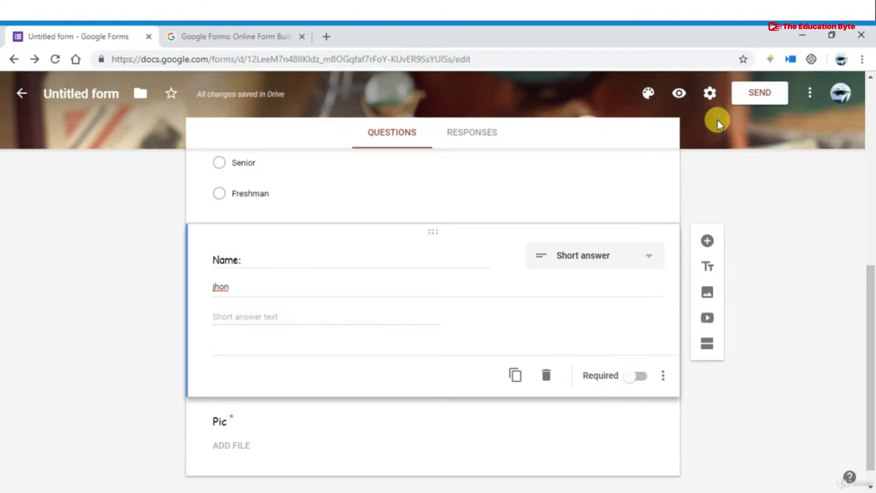
Open the Add video dialog on its YouTube URL tab, then close it without adding a video
scroll(710, 200, "down", 1)
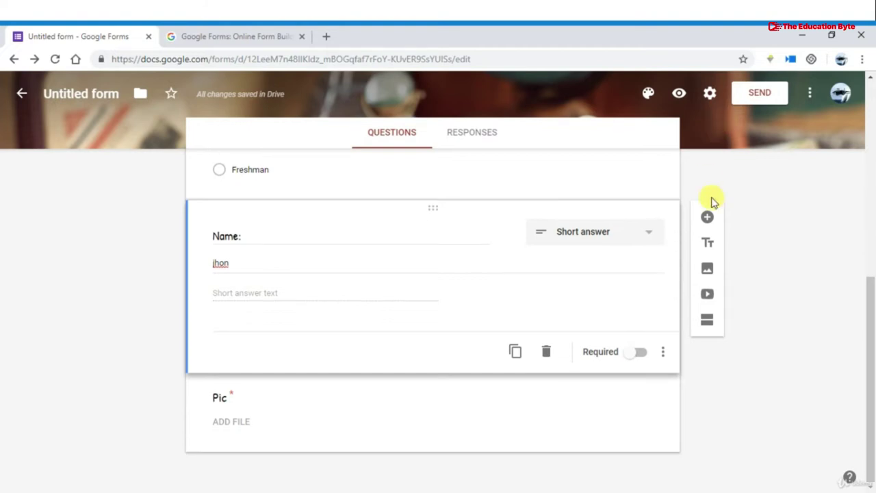
left_click(708, 294)
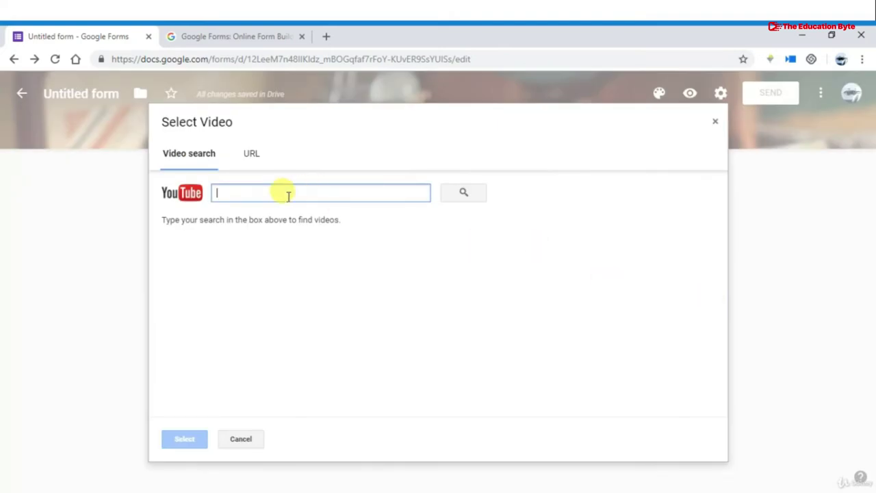
left_click(256, 152)
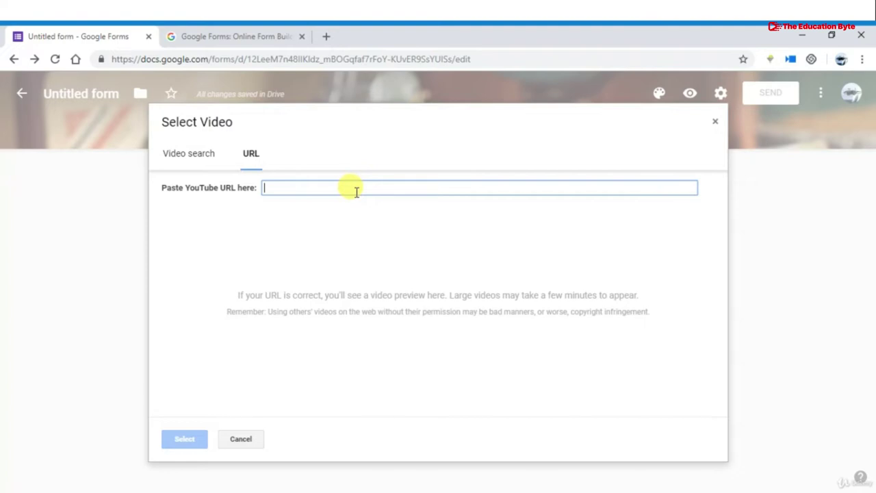
left_click(715, 123)
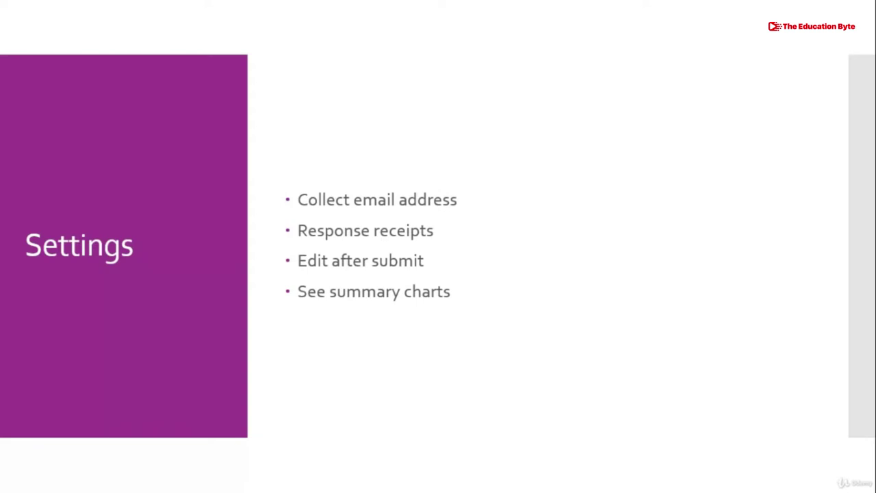
Return from Task View to the Google Forms window and open the form settings
key("super+Tab")
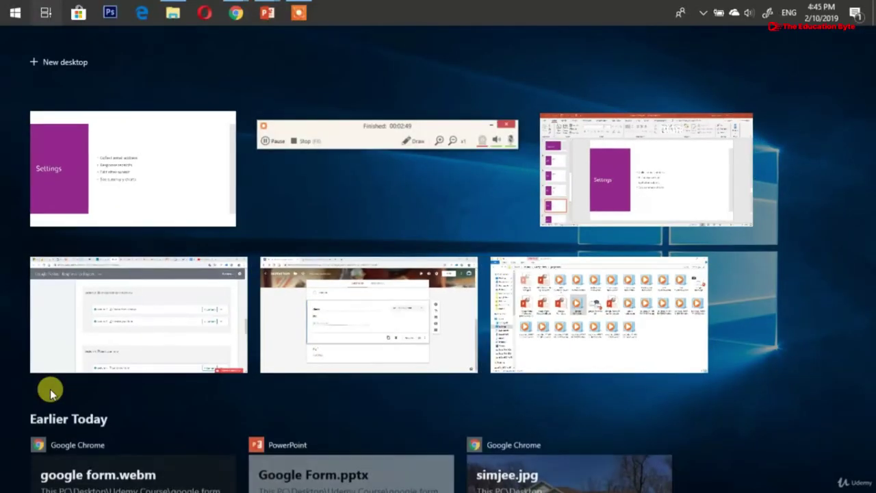
key("Return")
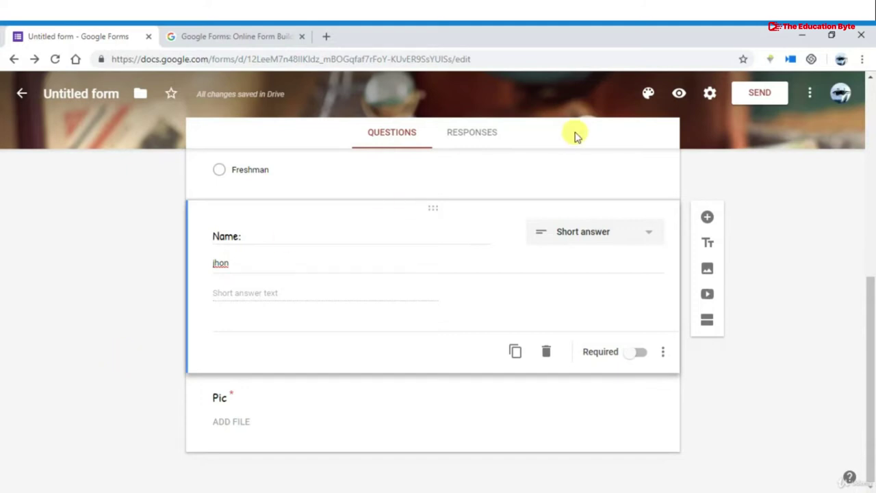
left_click(711, 92)
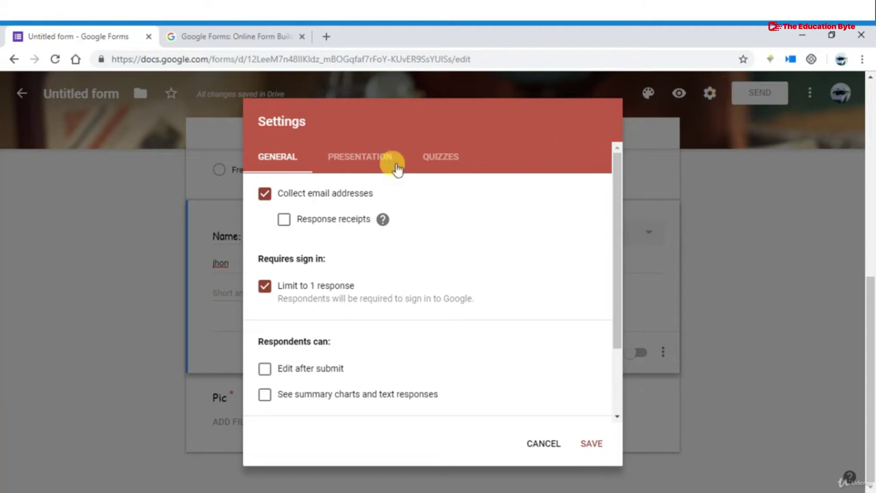
Enable Collect email addresses and set Response receipts to Always
left_click(265, 195)
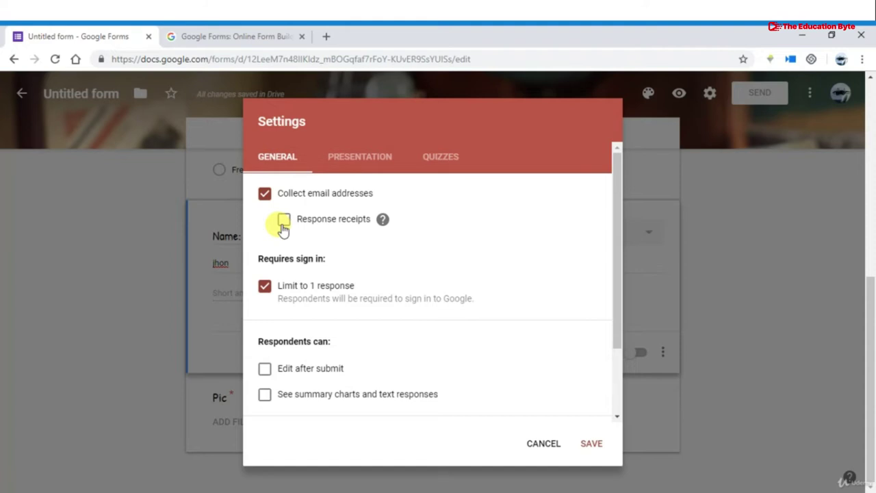
left_click(284, 221)
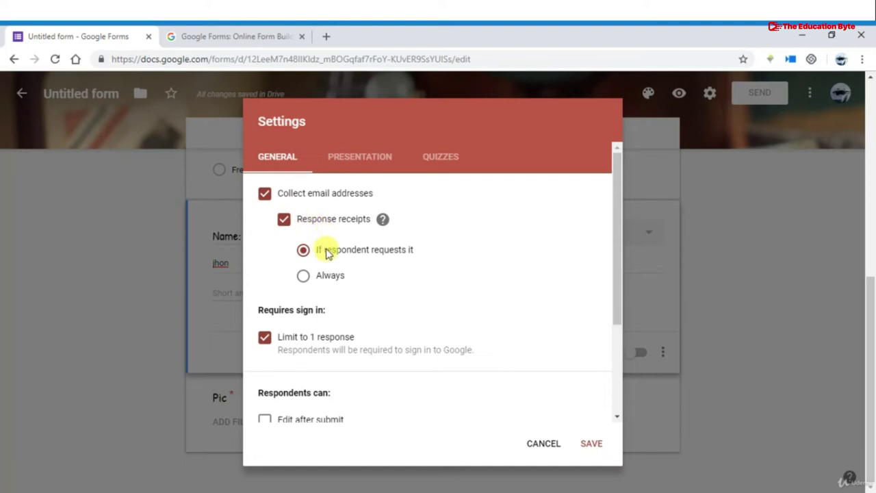
left_click(301, 279)
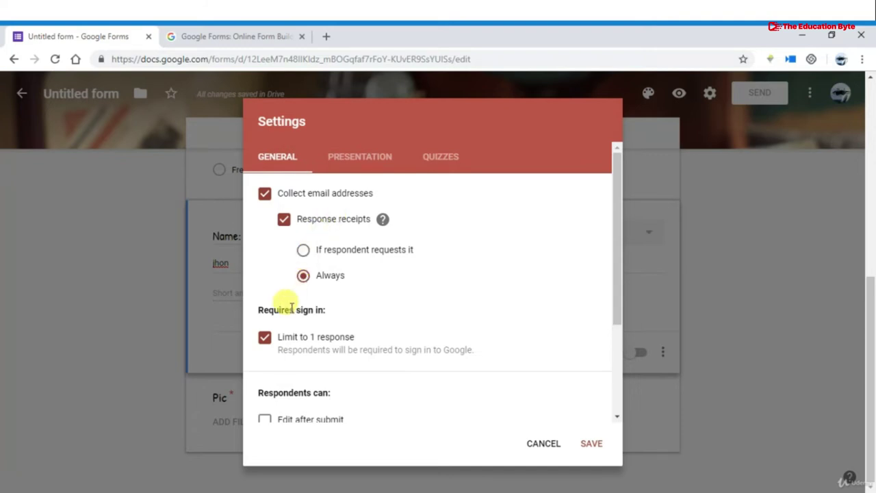
scroll(291, 308, "down", 1)
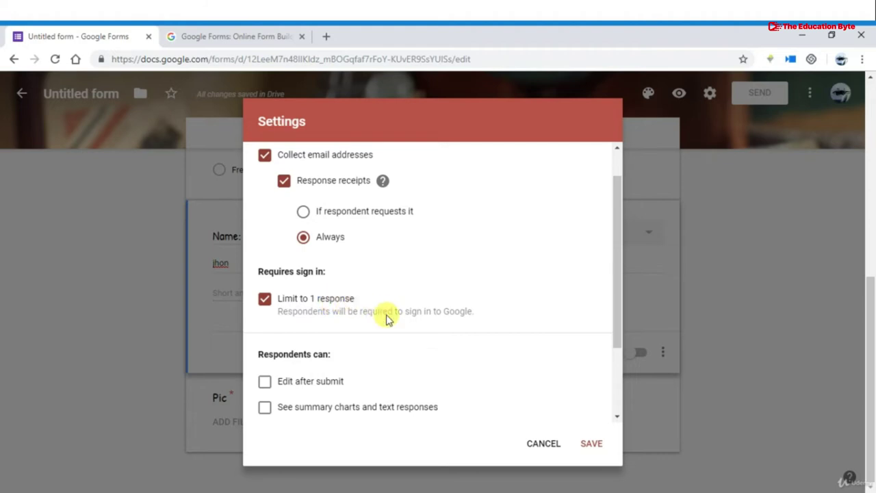
scroll(387, 319, "down", 1)
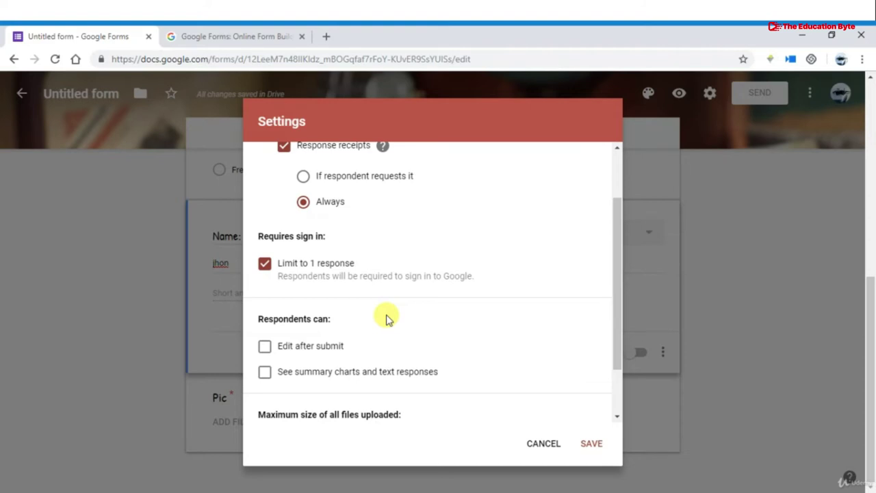
scroll(385, 319, "down", 1)
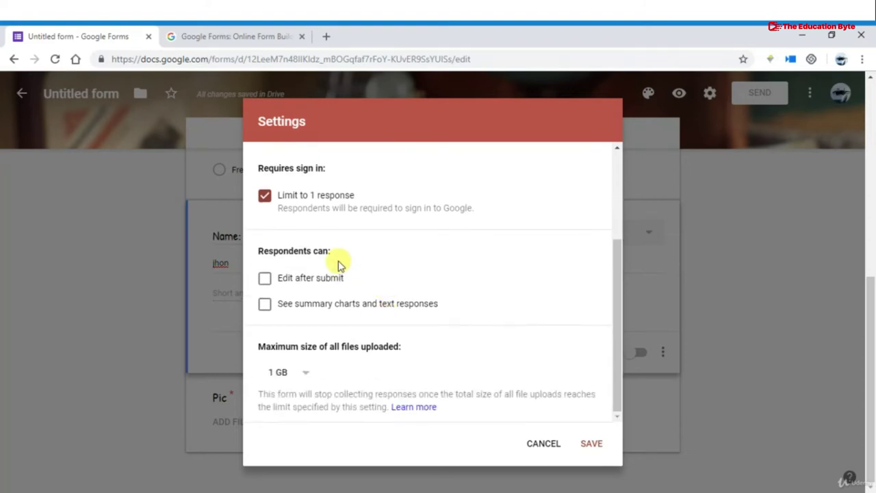
Enable Edit after submit and summary charts, keep the 1 GB upload limit, and save
left_click(266, 280)
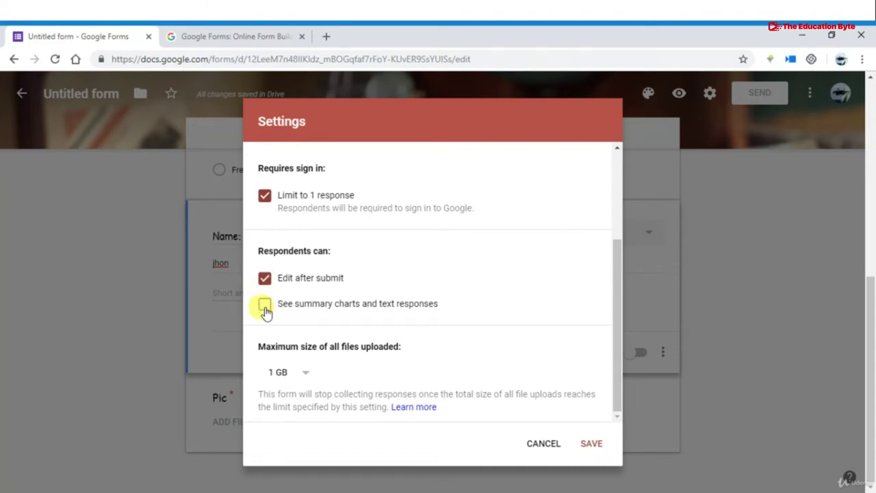
left_click(265, 305)
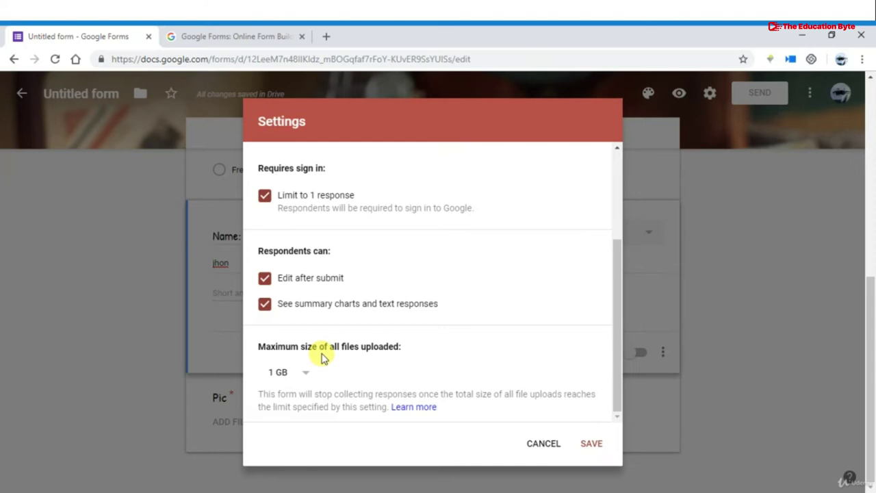
left_click(304, 375)
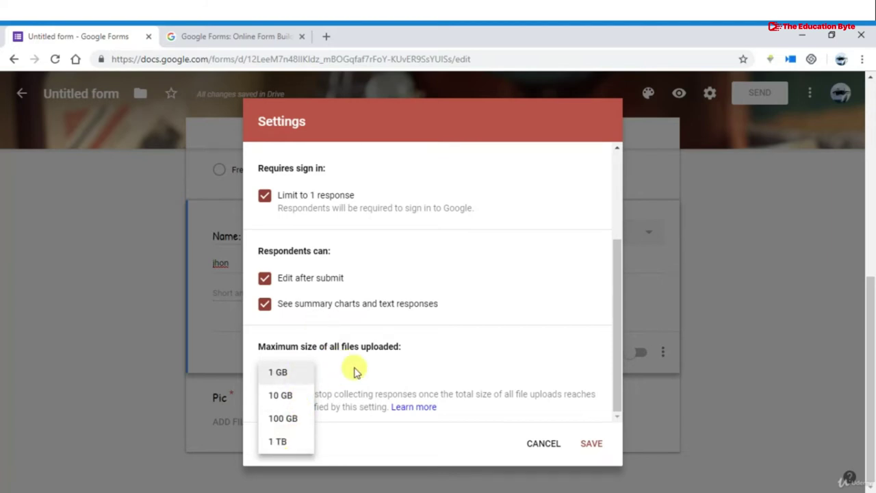
left_click(354, 371)
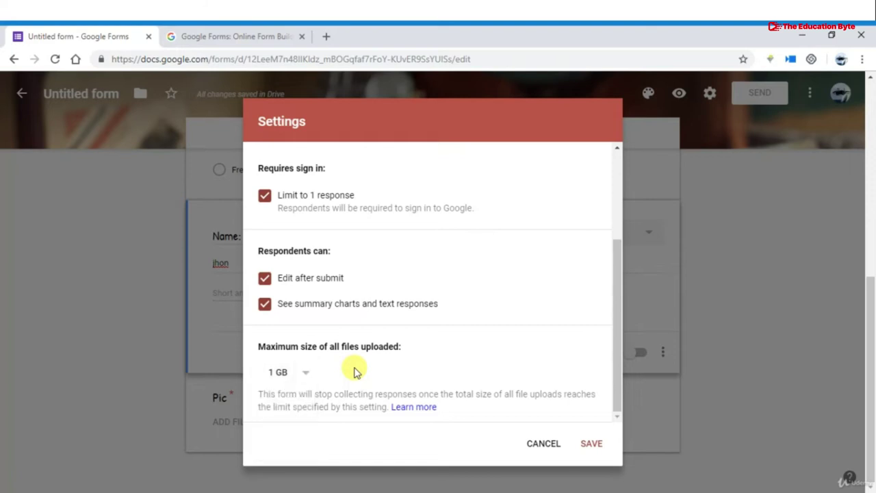
left_click(591, 448)
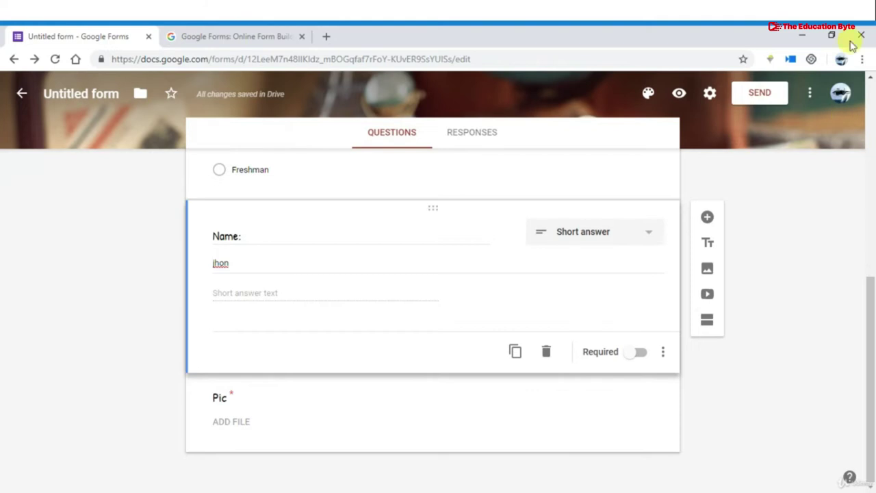
Open Sharing settings, start an invitation with a message, cancel it, and close with Done
left_click(811, 92)
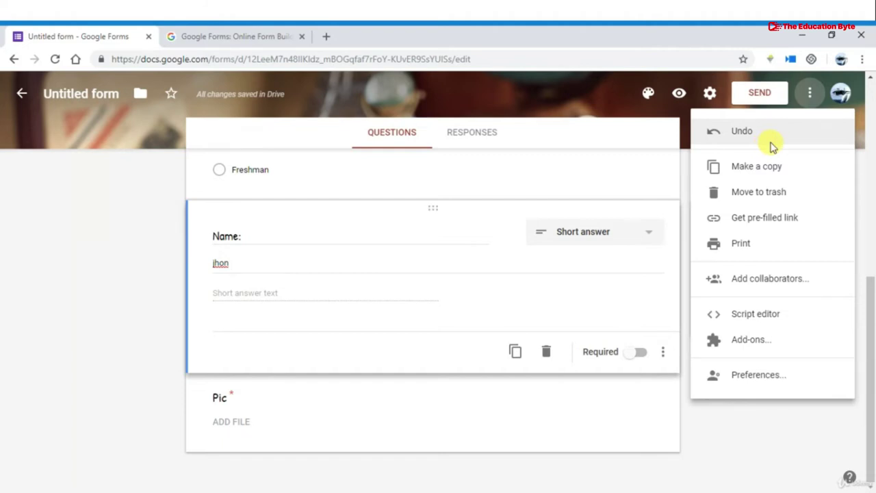
left_click(764, 290)
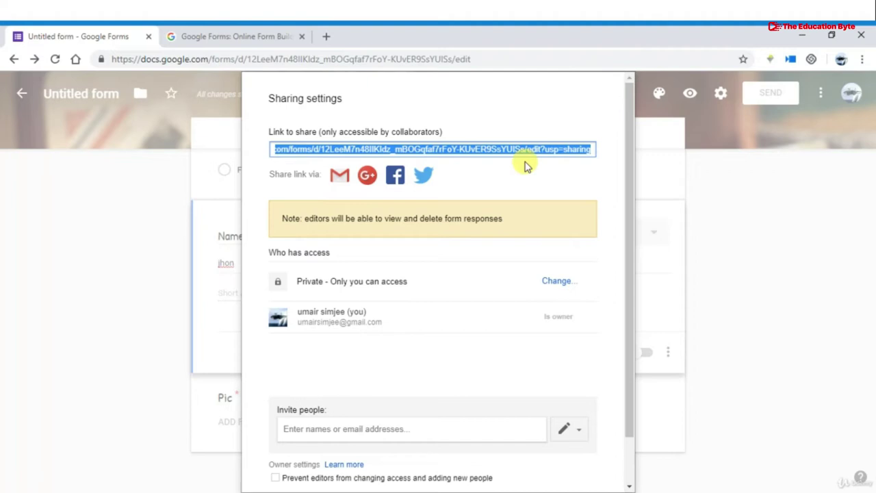
scroll(416, 348, "down", 1)
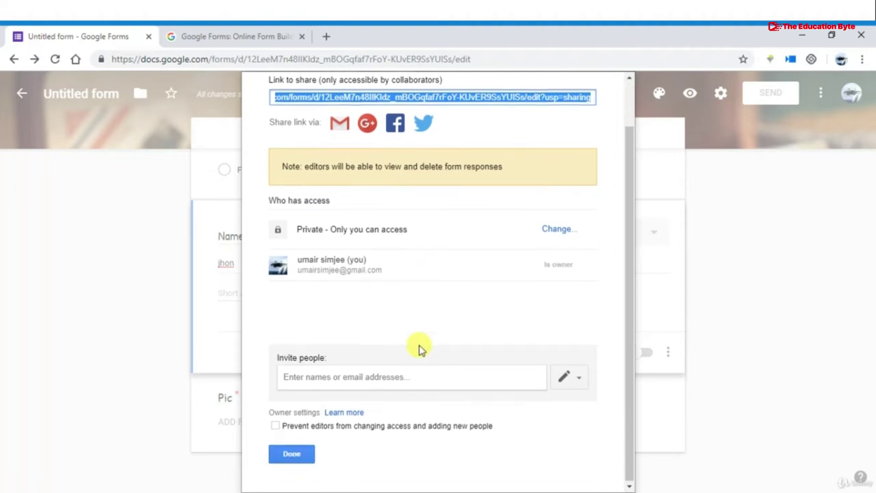
left_click(404, 378)
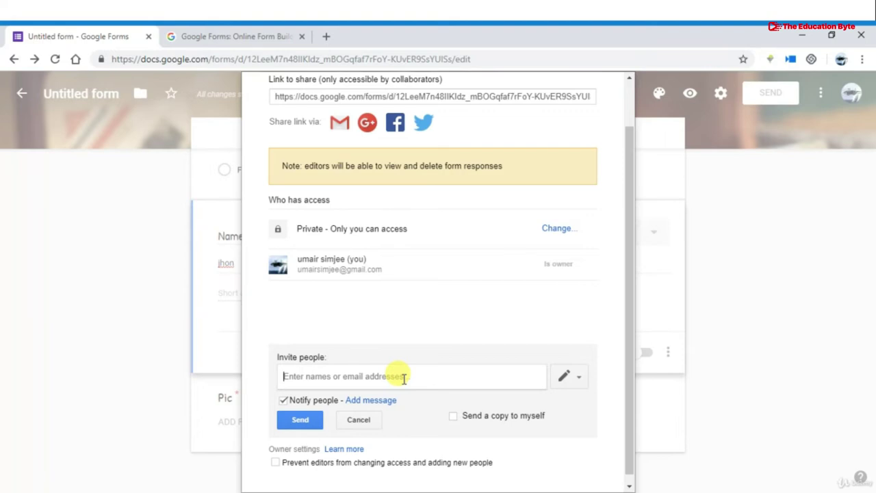
scroll(405, 380, "down", 1)
left_click(387, 393)
scroll(385, 393, "down", 1)
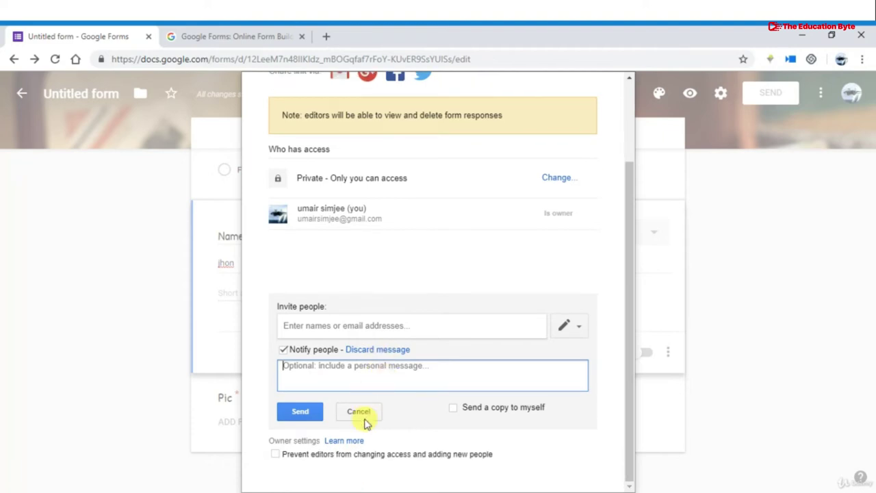
scroll(364, 418, "up", 3)
scroll(338, 465, "down", 3)
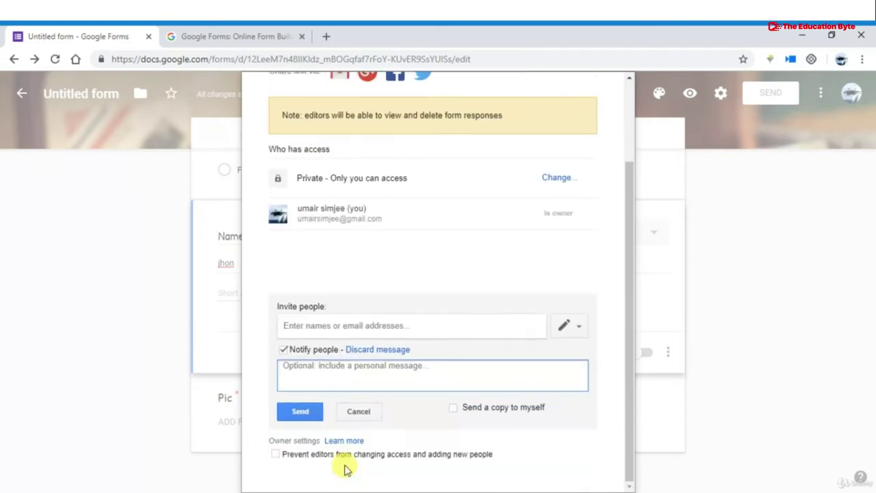
left_click(354, 410)
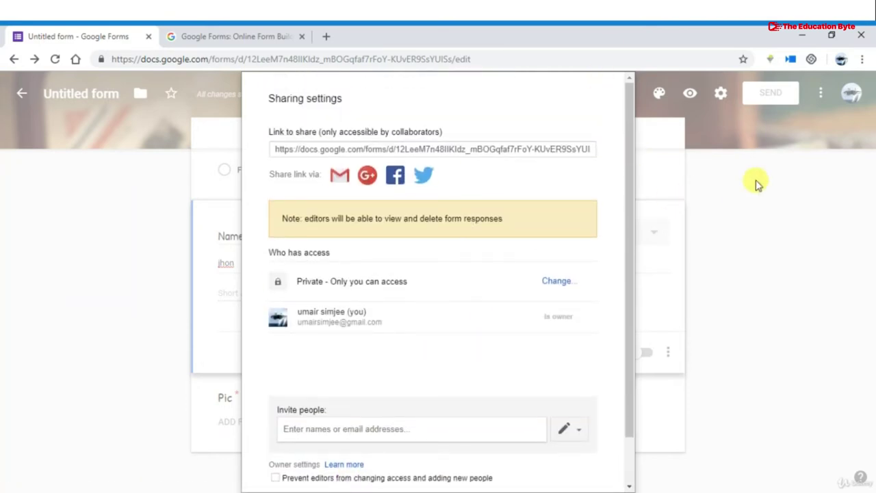
scroll(587, 316, "down", 2)
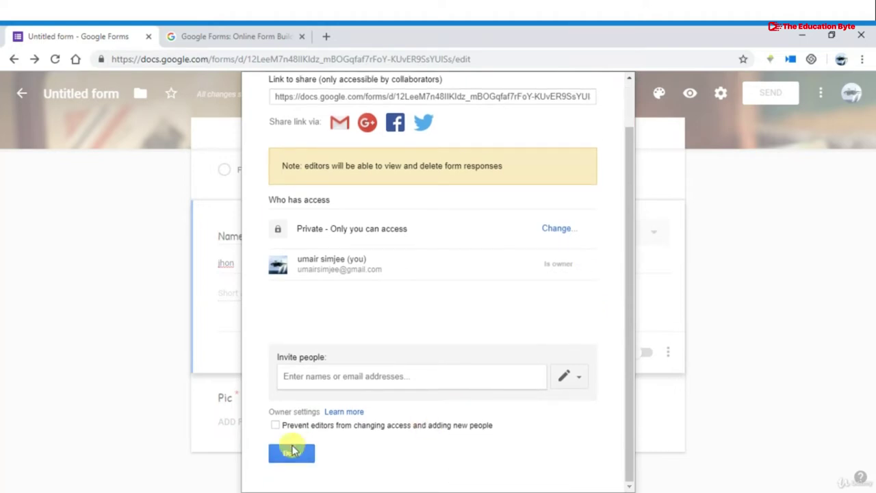
left_click(291, 452)
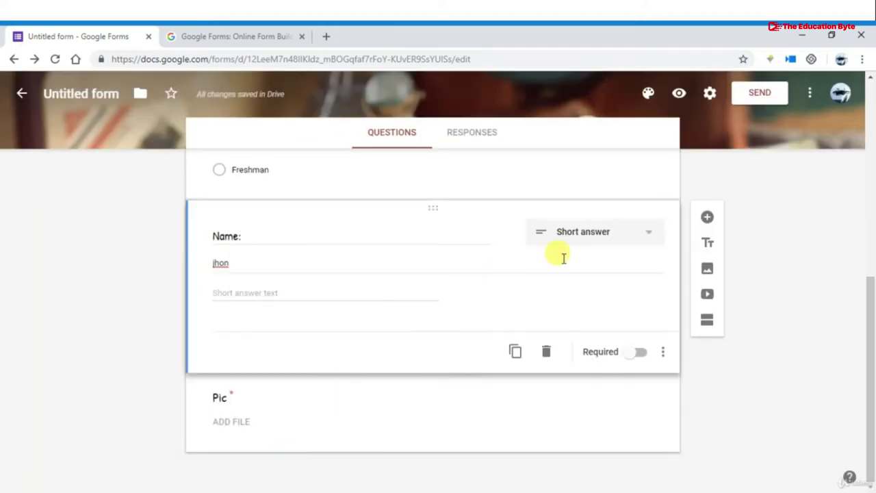
left_click(809, 92)
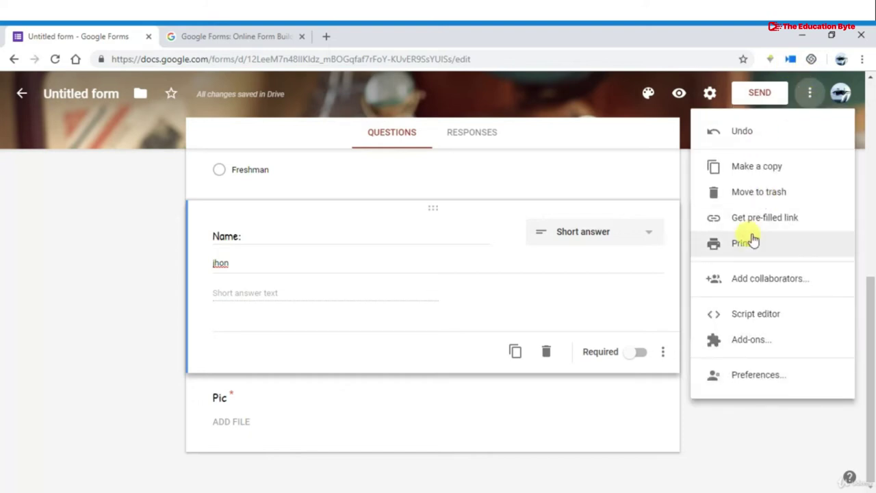
left_click(756, 277)
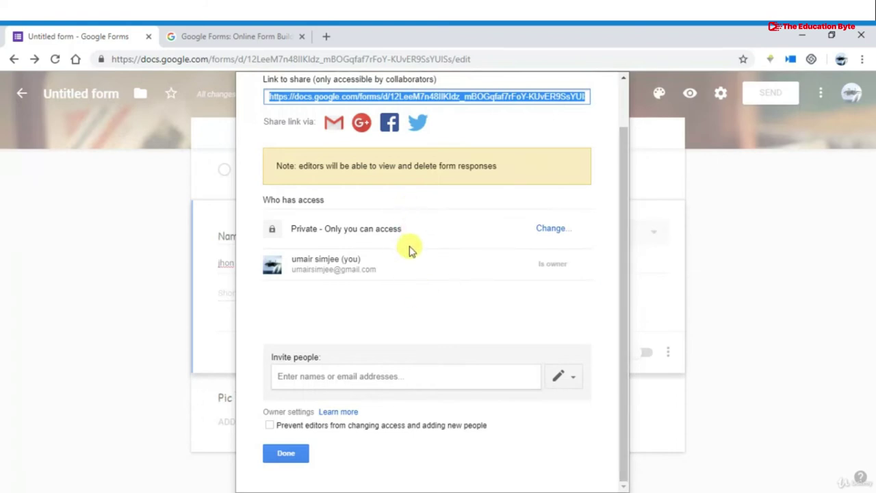
scroll(409, 250, "up", 1)
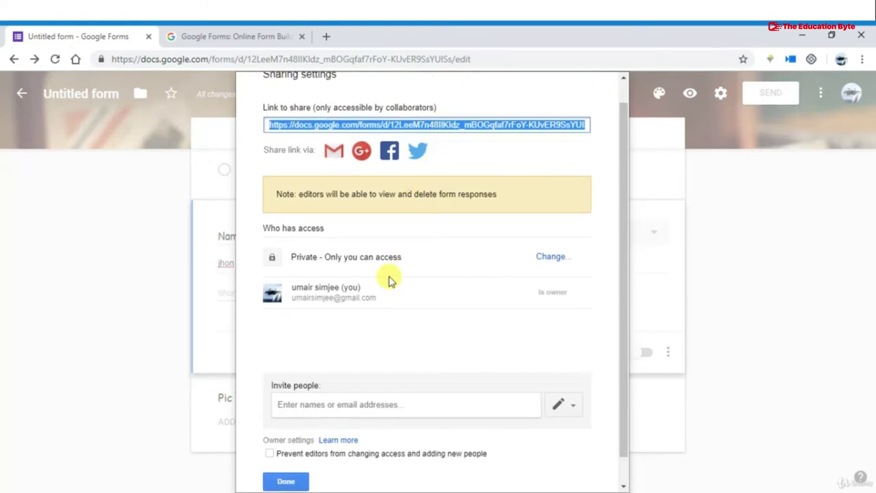
scroll(363, 344, "down", 1)
left_click(361, 372)
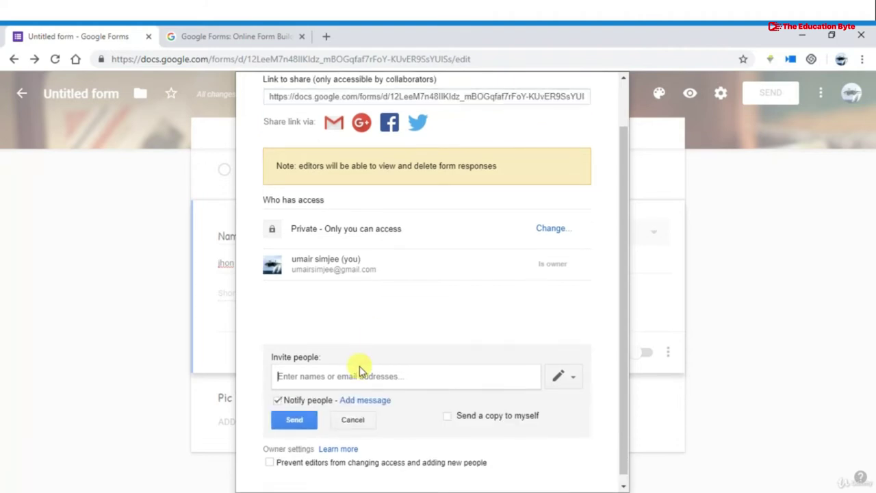
scroll(401, 323, "down", 1)
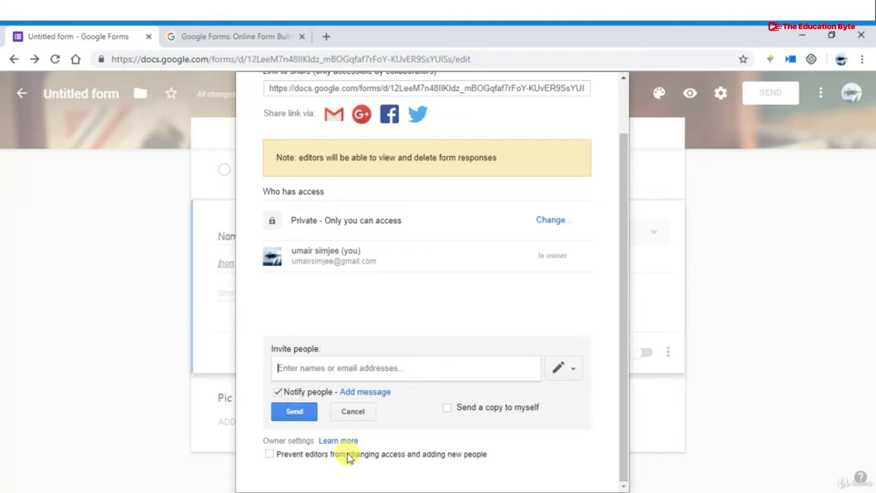
left_click(359, 411)
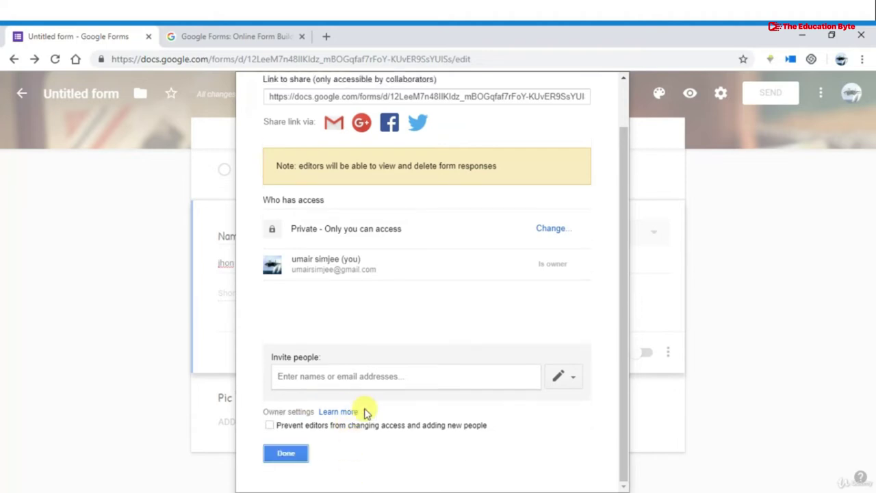
left_click(293, 453)
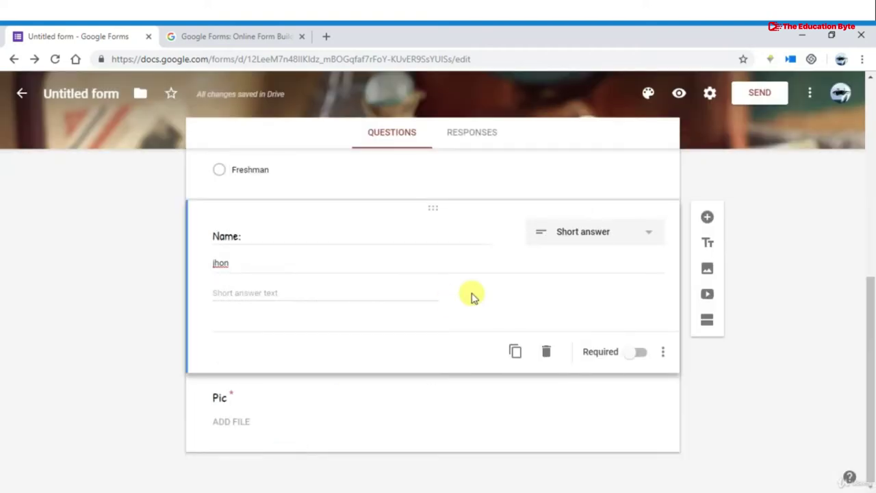
scroll(472, 295, "up", 1)
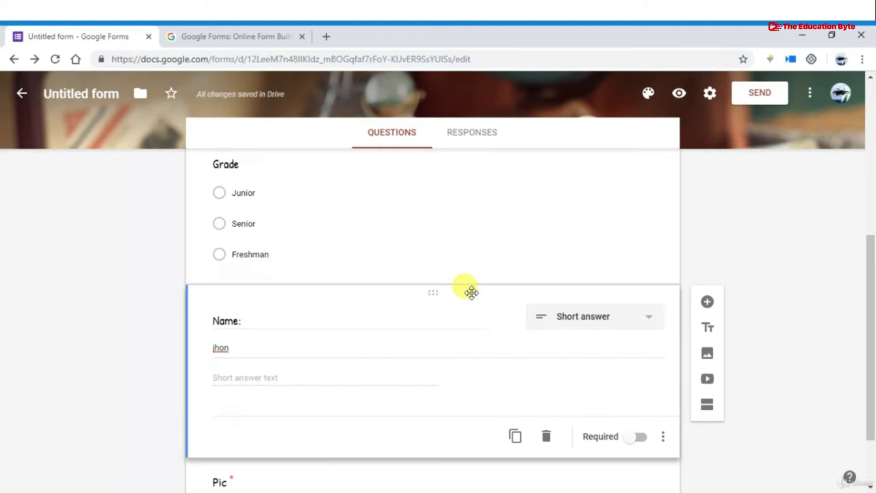
scroll(472, 293, "up", 5)
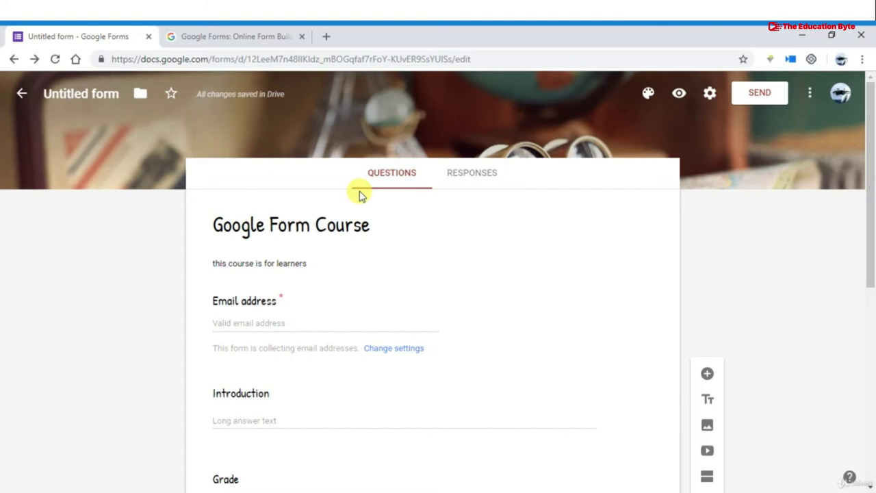
Preview 'Google Form Course' and scroll through the email, Grade, Name, Pic and Introduction questions
left_click(678, 100)
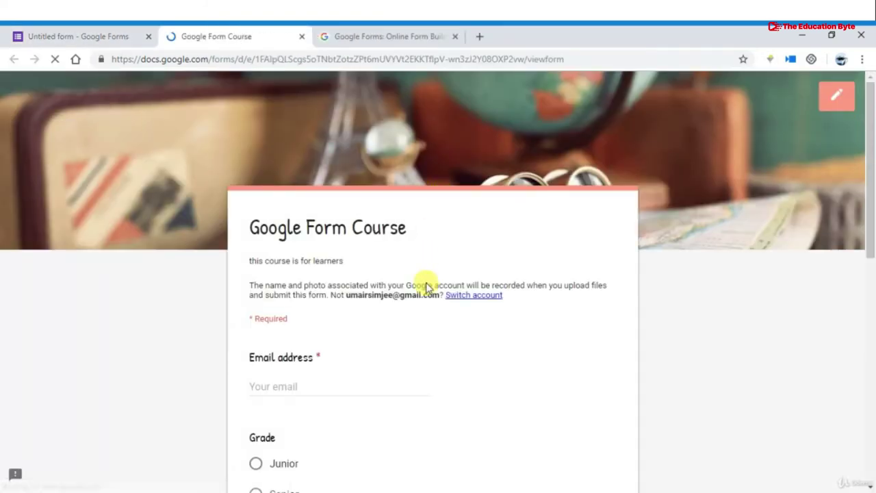
scroll(428, 291, "down", 2)
scroll(428, 291, "down", 3)
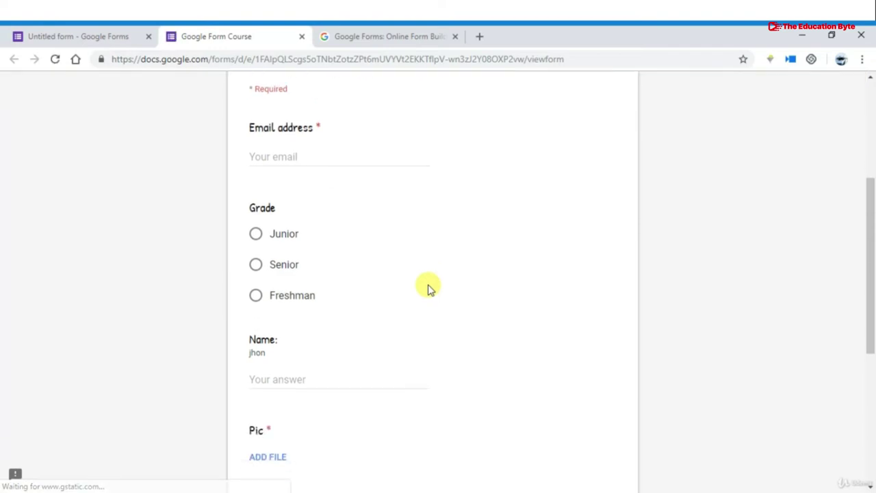
scroll(428, 289, "down", 2)
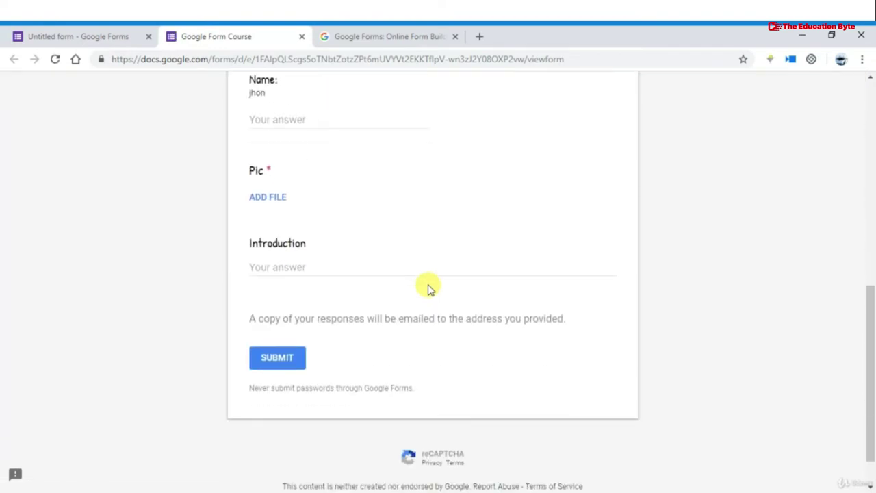
scroll(428, 287, "up", 7)
scroll(427, 285, "down", 4)
scroll(427, 284, "down", 2)
scroll(428, 283, "up", 6)
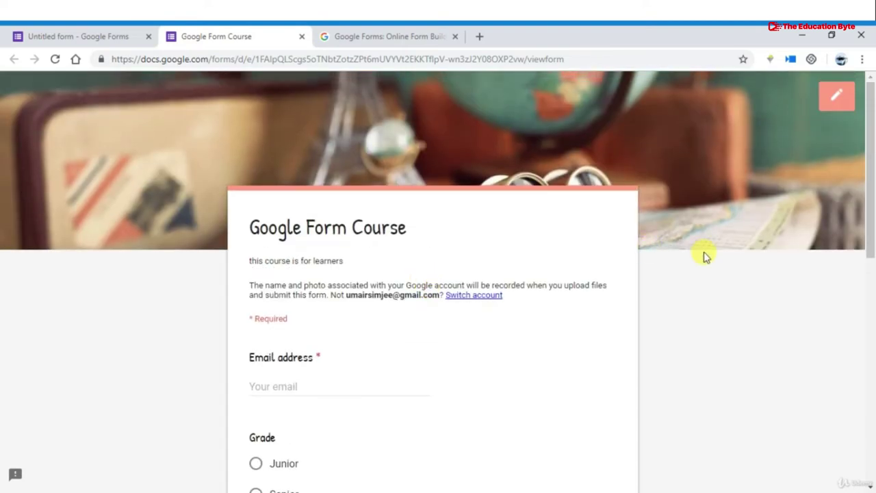
scroll(704, 252, "down", 2)
scroll(705, 247, "up", 2)
scroll(705, 245, "down", 5)
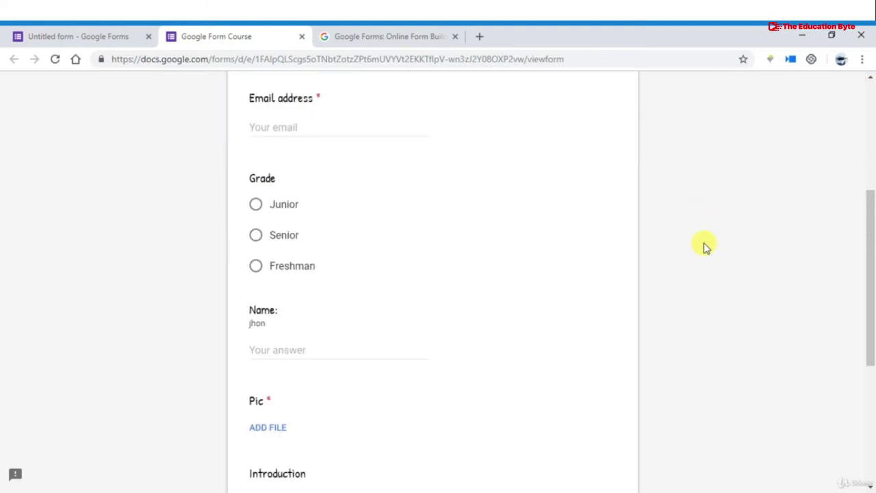
scroll(420, 170, "up", 2)
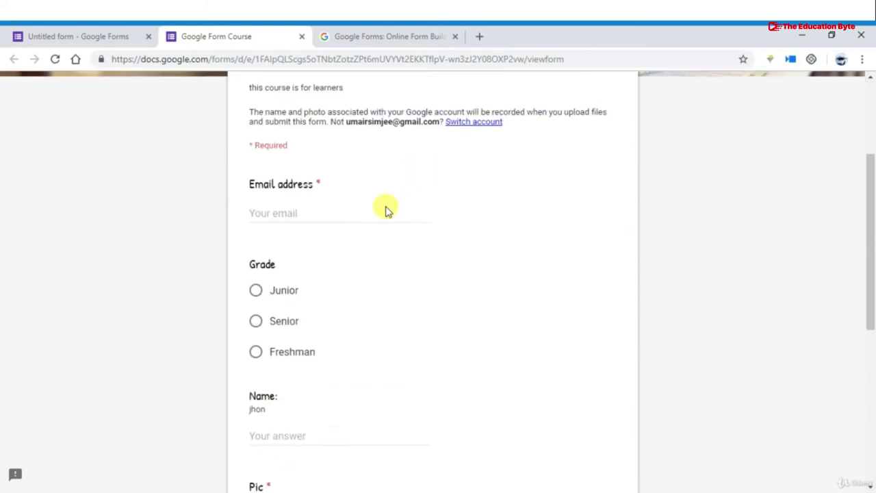
Enter a complete email address in the preview's Email address field, then leave the field
left_click(348, 213)
type("umair")
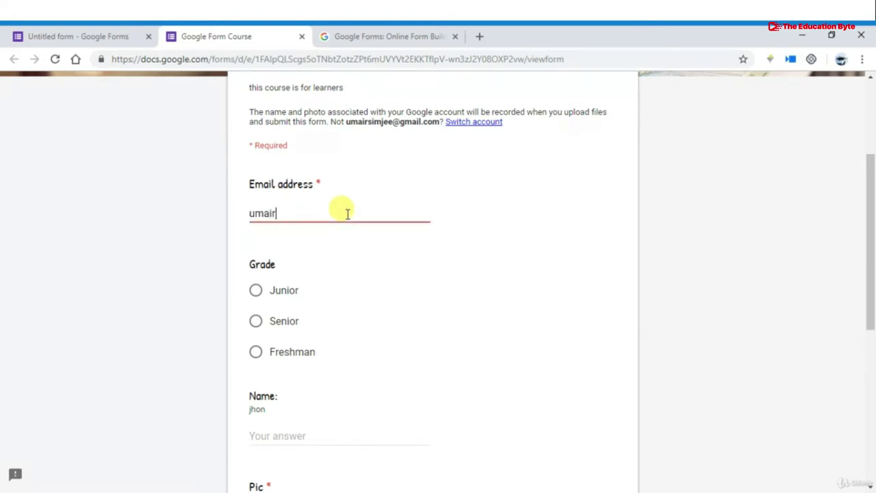
key("BackSpace")
key("BackSpace")
key("BackSpace")
key("BackSpace")
key("BackSpace")
key("BackSpace")
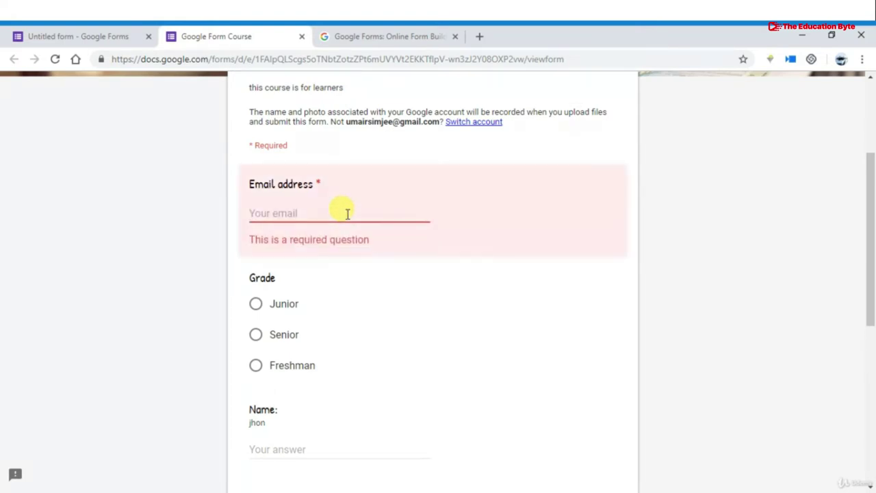
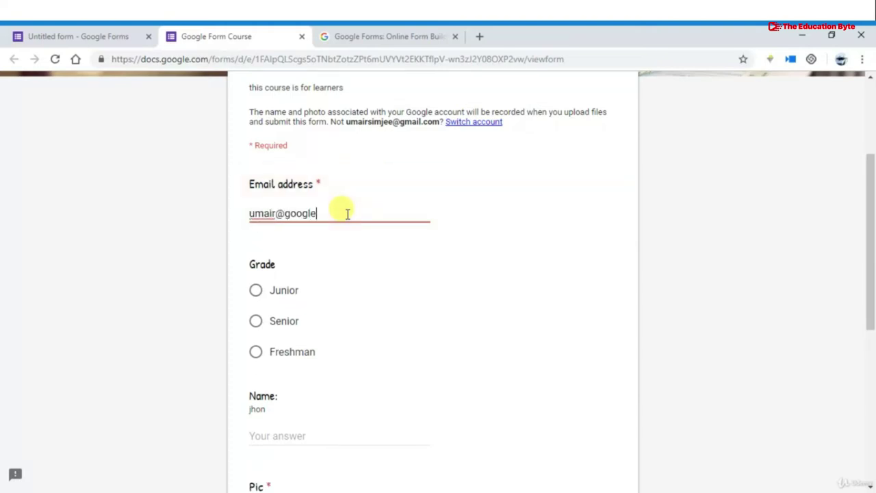
left_click(336, 263)
Delete the @ from the email answer to trigger the 'Must be a valid email address' error
left_click(288, 213)
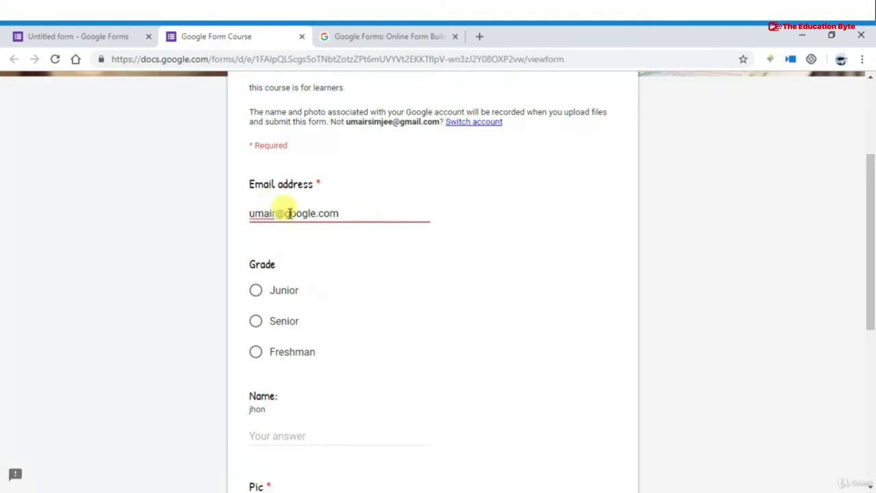
key("BackSpace")
key("End")
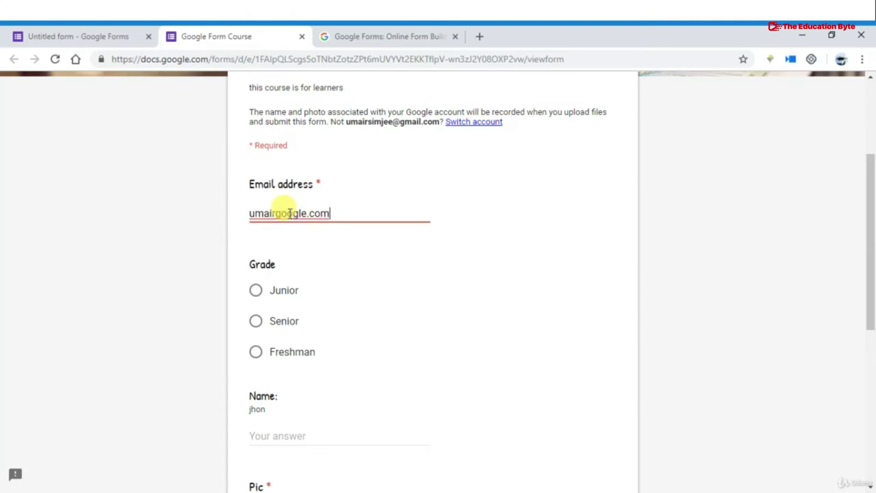
key("Tab")
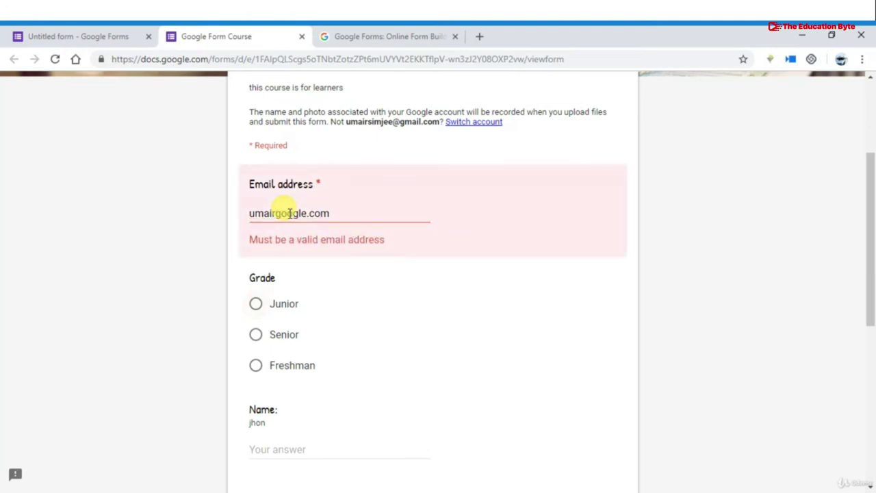
scroll(312, 278, "down", 2)
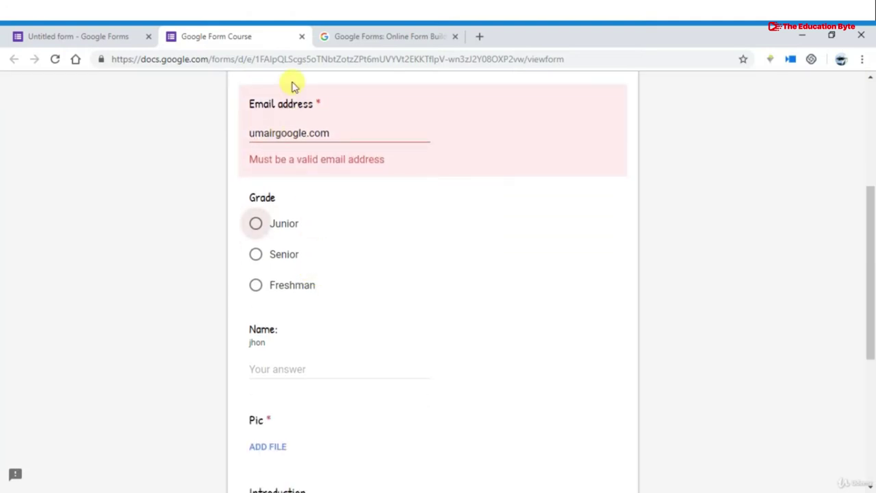
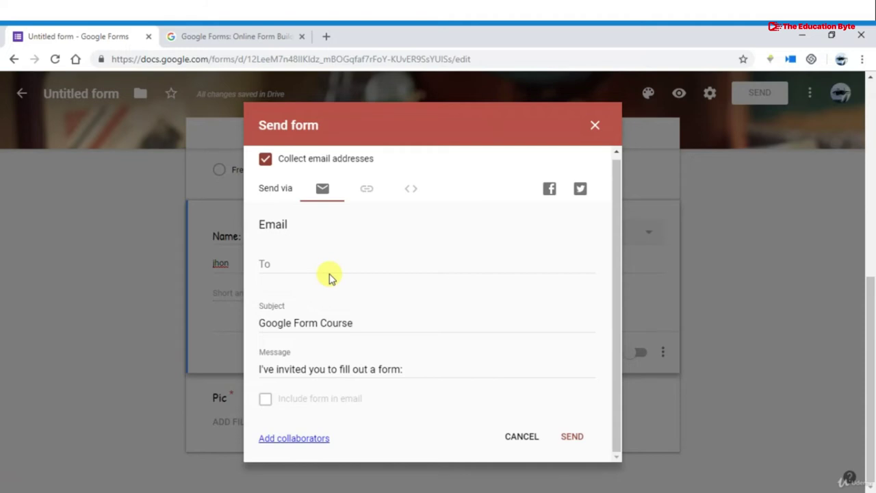
Leave the email invitation's To, Subject and Message essentially unchanged, then switch to sharing by link
left_click(330, 265)
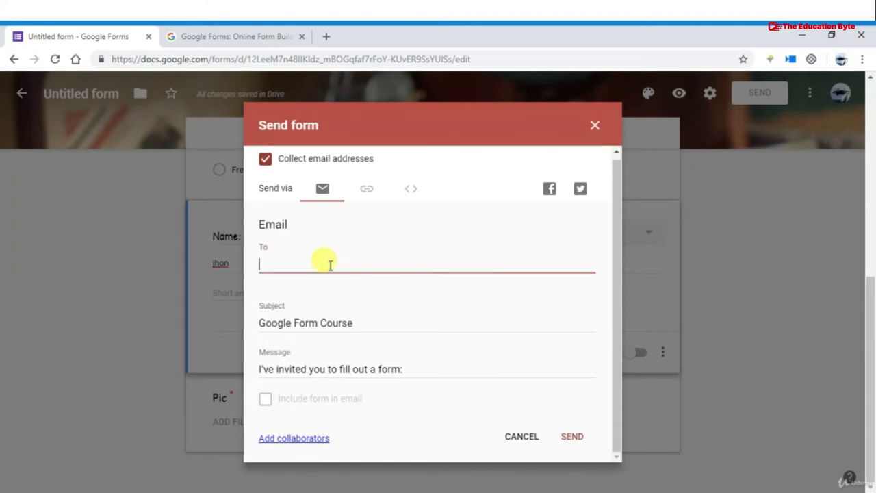
left_click(310, 326)
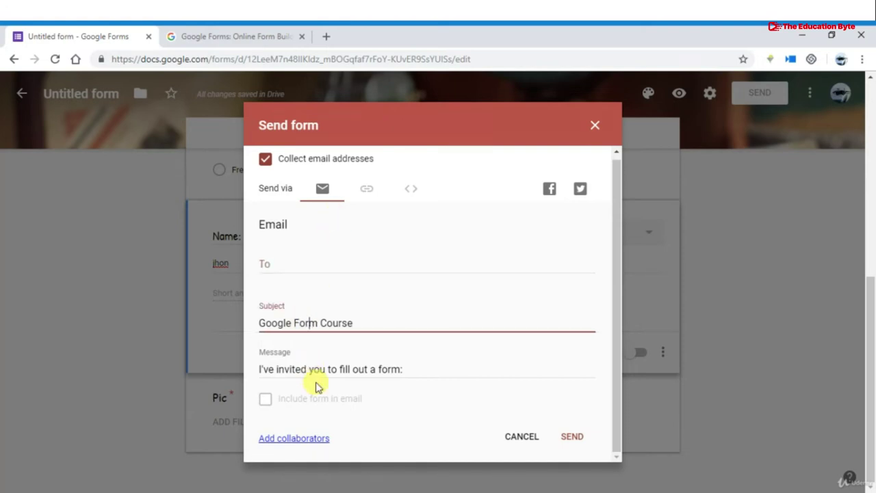
left_click(354, 361)
left_click(373, 361)
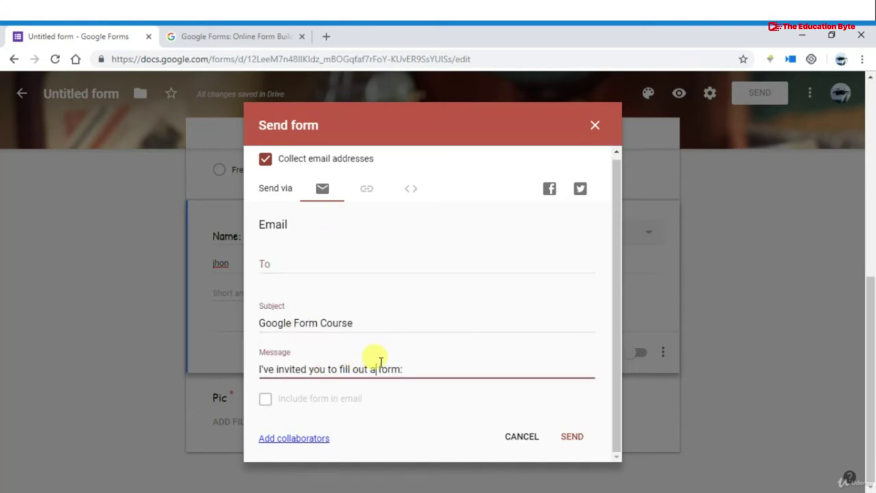
left_click(403, 367)
key("BackSpace")
type(":")
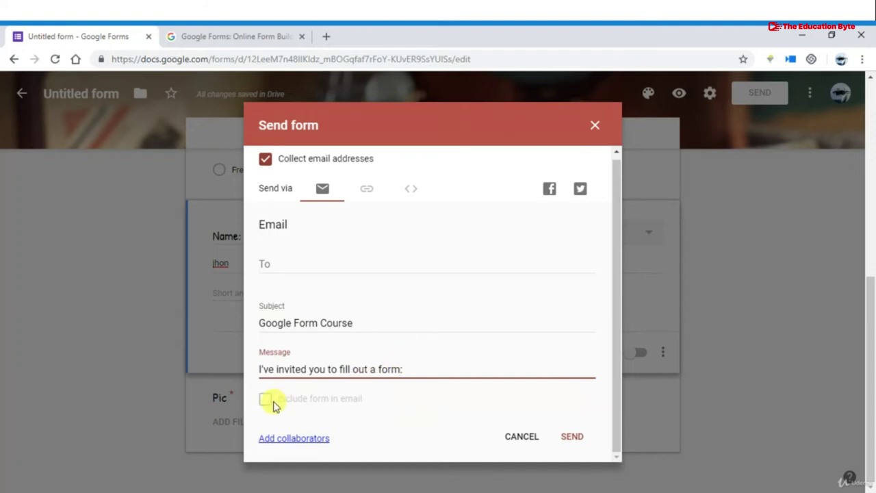
left_click(274, 404)
left_click(365, 190)
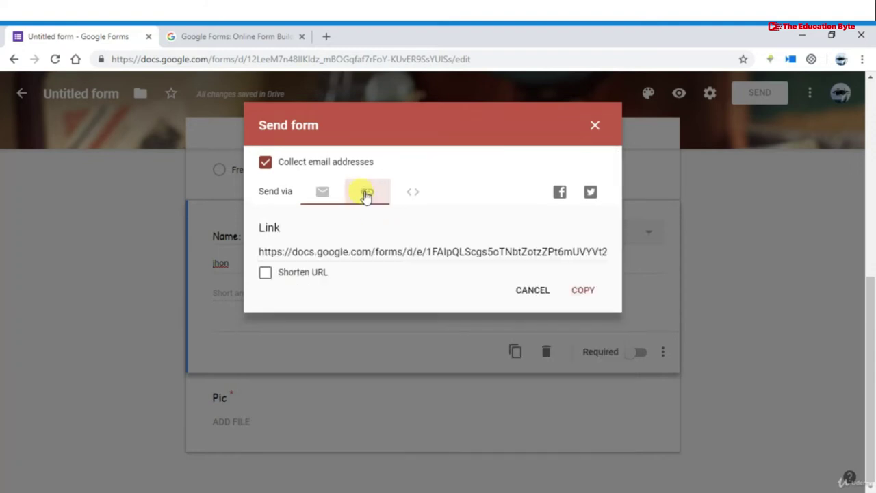
Copy the shortened form link and open the form's Facebook share page
left_click(362, 252)
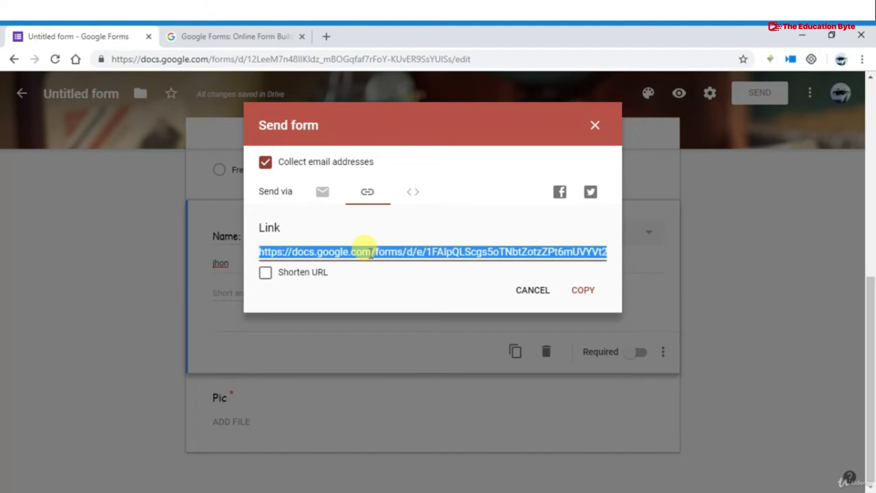
left_click(265, 273)
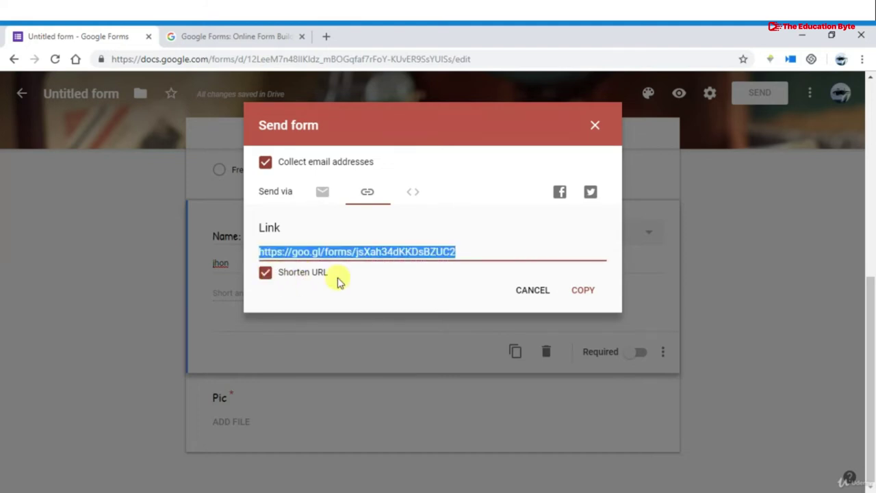
left_click(577, 293)
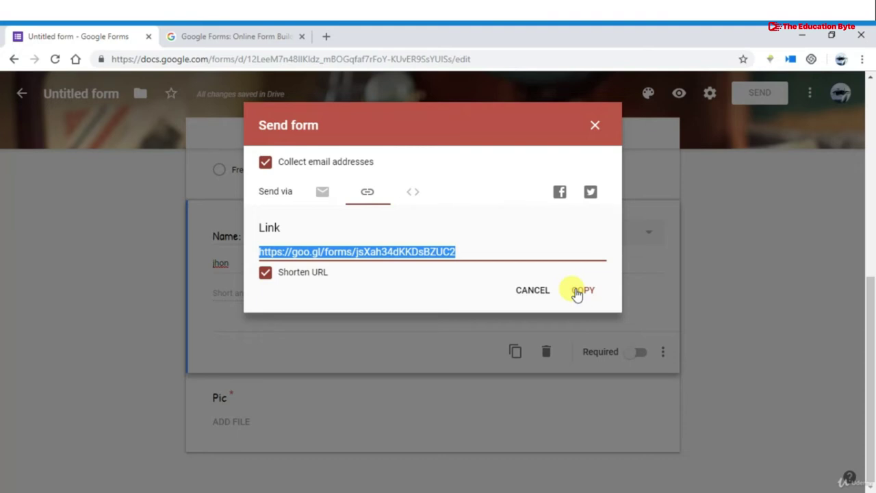
left_click(560, 196)
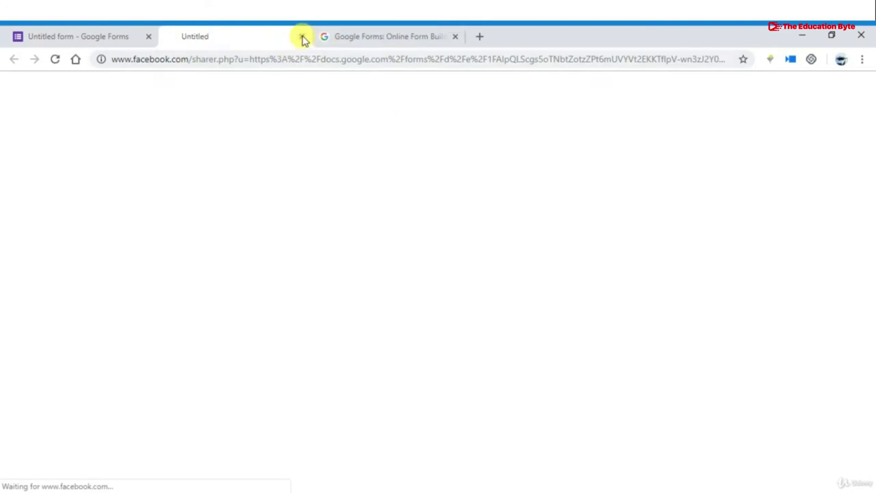
Close Facebook, open the Twitter draft with 'Google Form Course' and the link, then close it
left_click(302, 37)
left_click(592, 195)
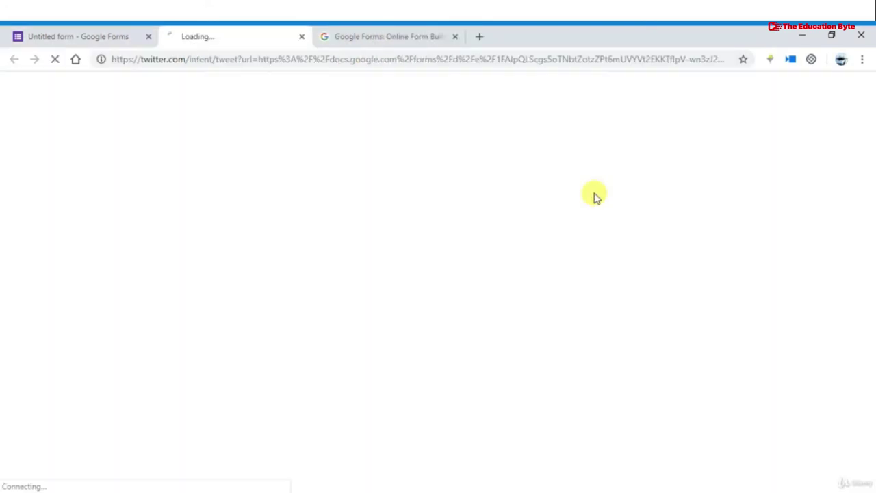
left_click(302, 37)
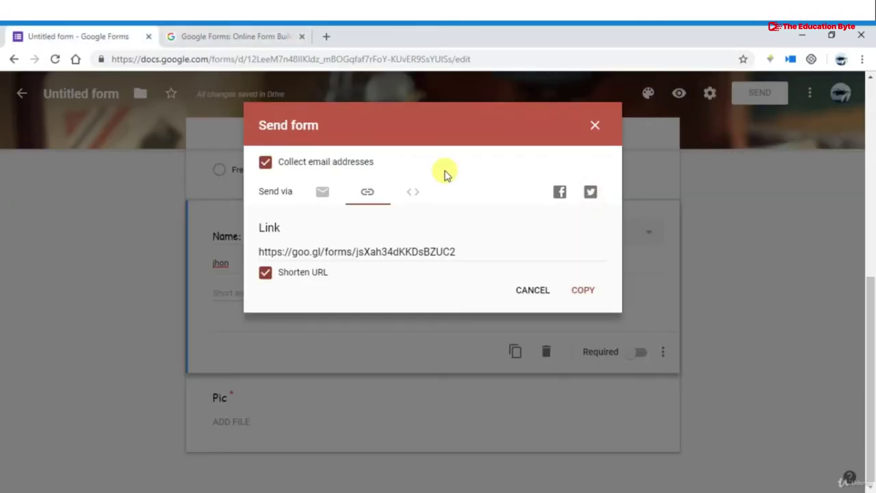
Delete the Pic file-upload question so the form can be embedded
left_click(414, 195)
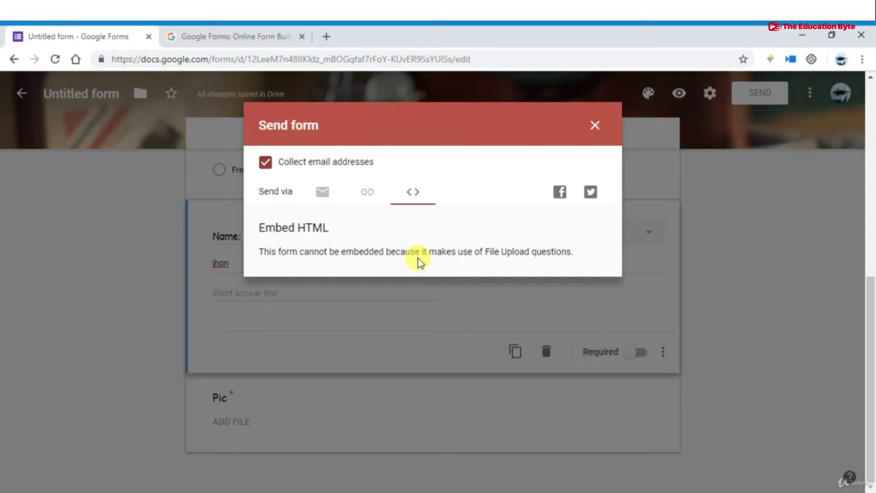
left_click(594, 125)
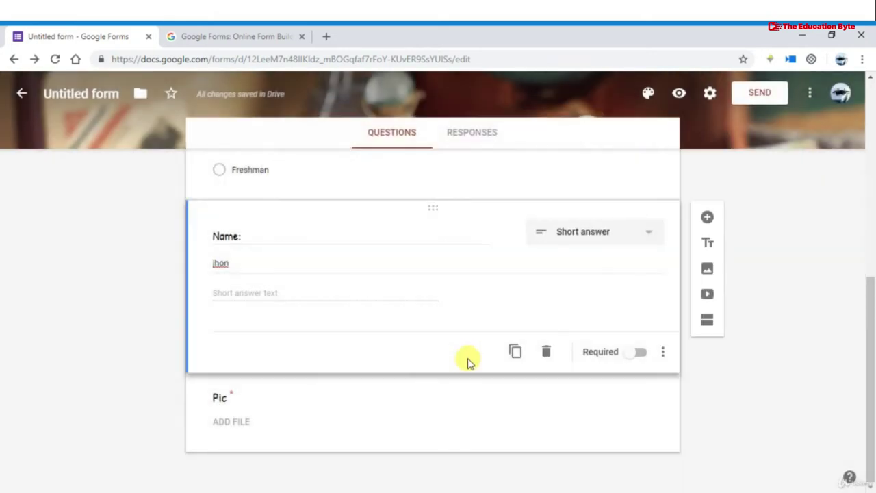
left_click(452, 423)
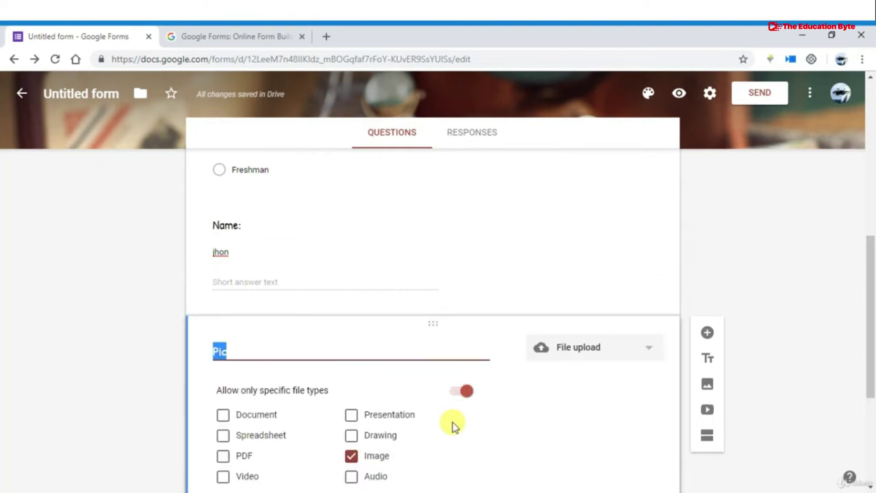
left_click(547, 431)
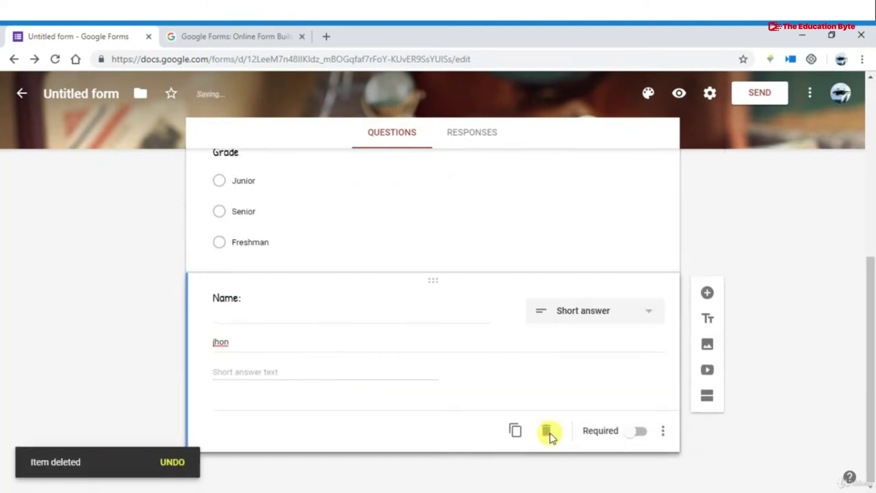
scroll(616, 219, "up", 5)
Review the form's embed HTML code, sized 640 wide by 1082 high
left_click(760, 93)
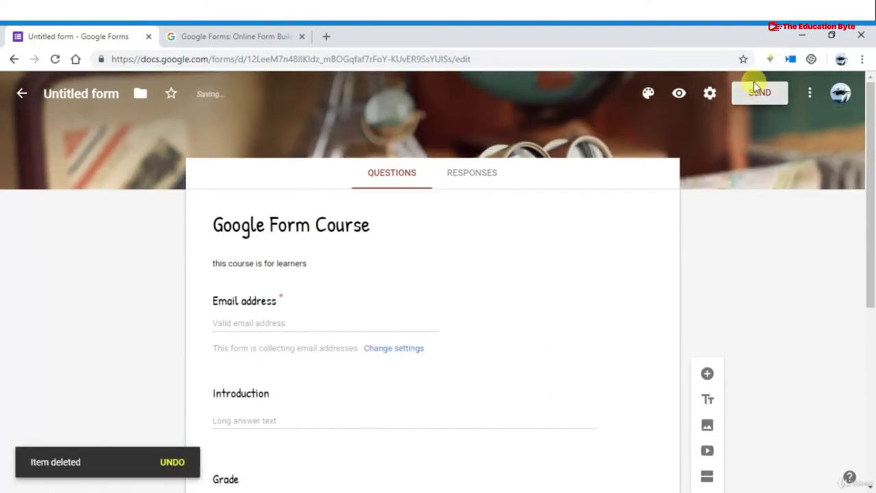
left_click(406, 192)
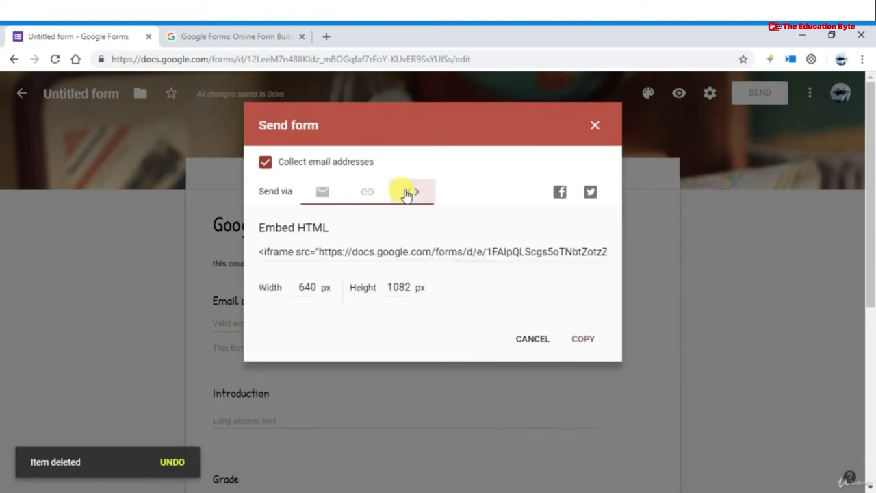
left_click(390, 253)
left_click(306, 287)
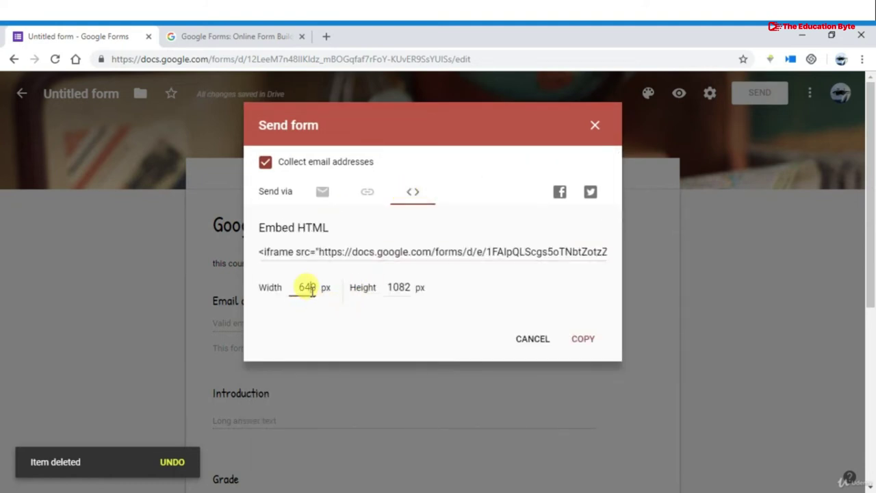
left_click(399, 285)
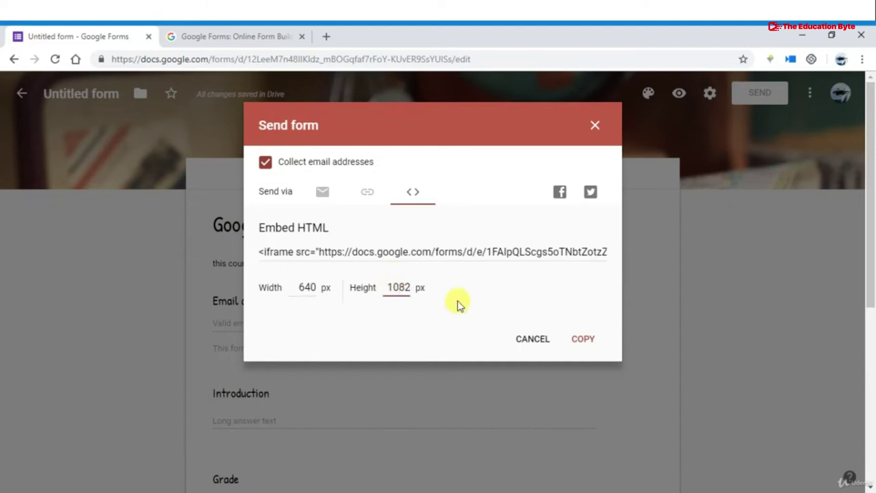
left_click(472, 251)
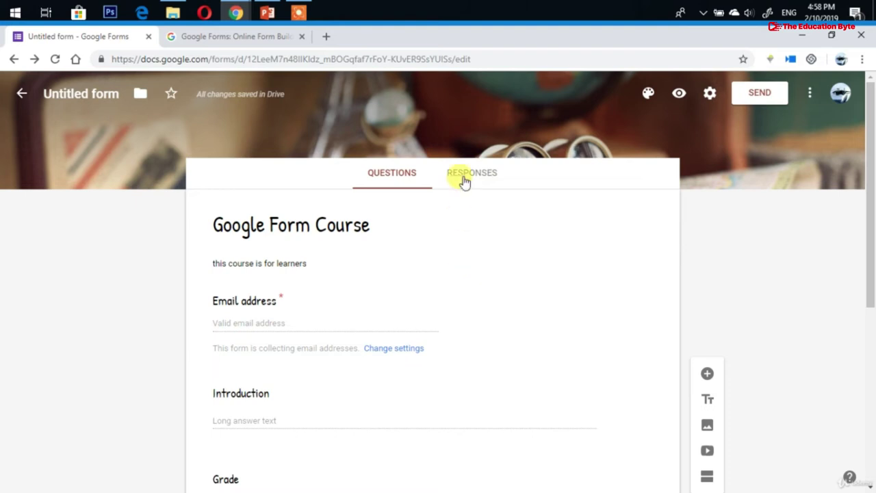
On the Responses tab, stop the form accepting responses, then look over the questions
left_click(472, 172)
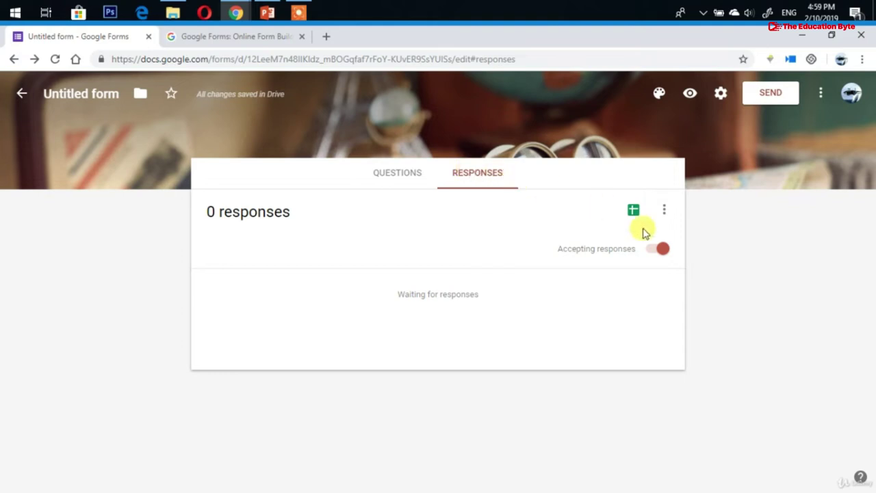
left_click(658, 250)
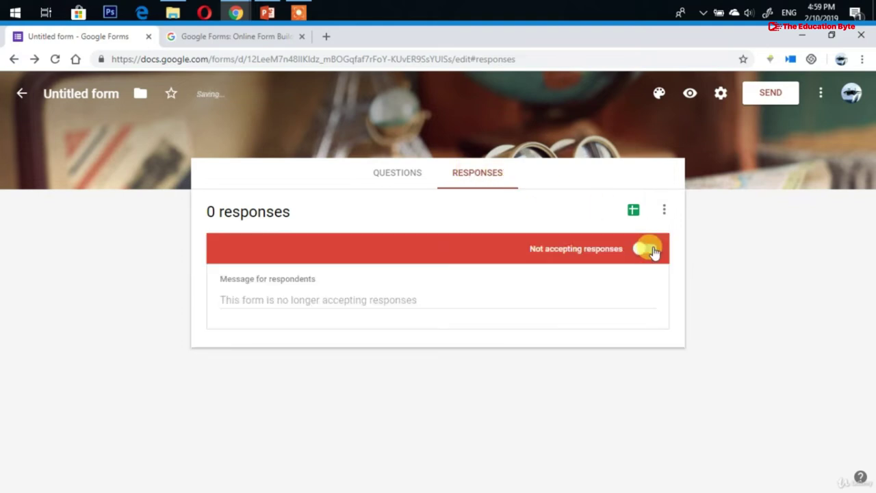
left_click(403, 176)
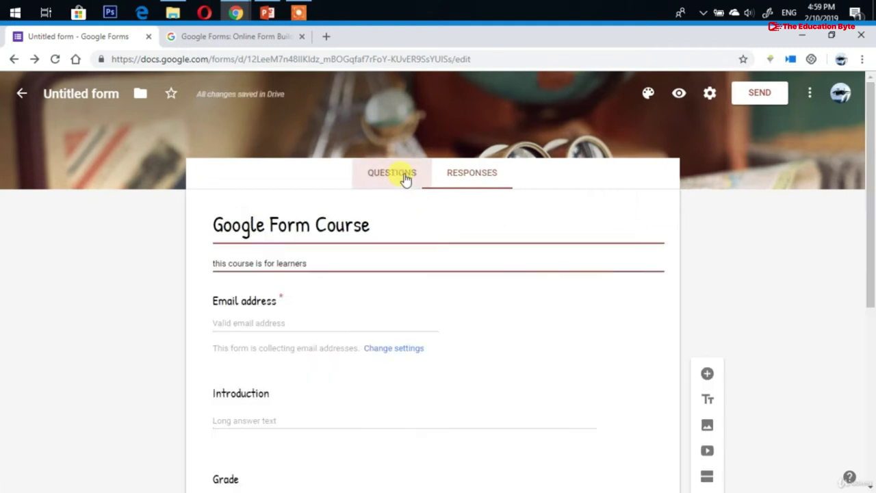
scroll(361, 322, "down", 3)
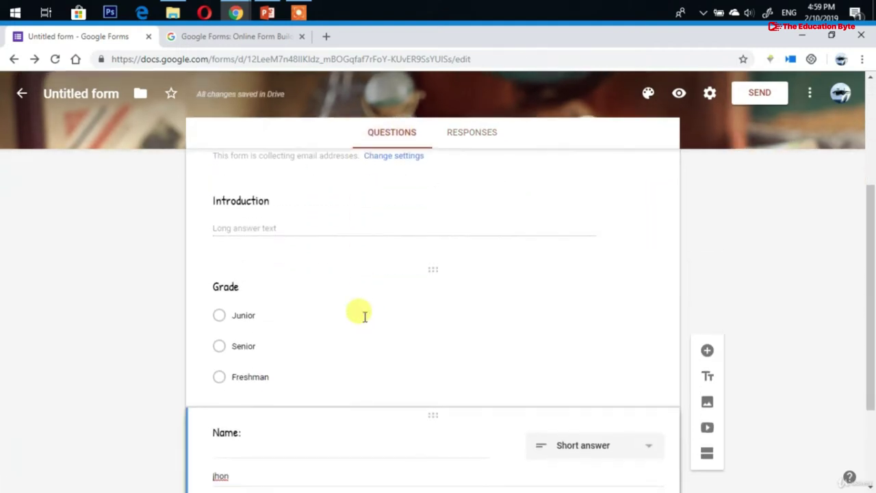
scroll(363, 312, "down", 3)
scroll(370, 288, "up", 1)
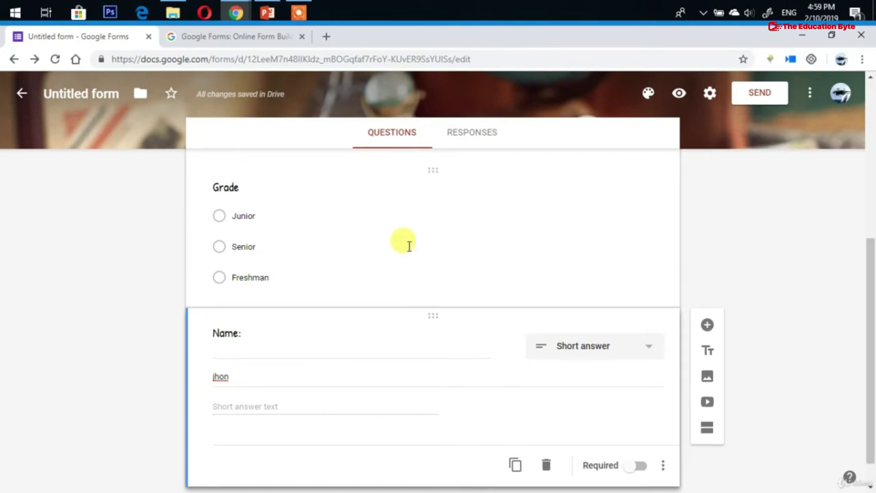
scroll(409, 247, "up", 5)
Turn accepting responses back on and check the responses' more-options menu
left_click(473, 133)
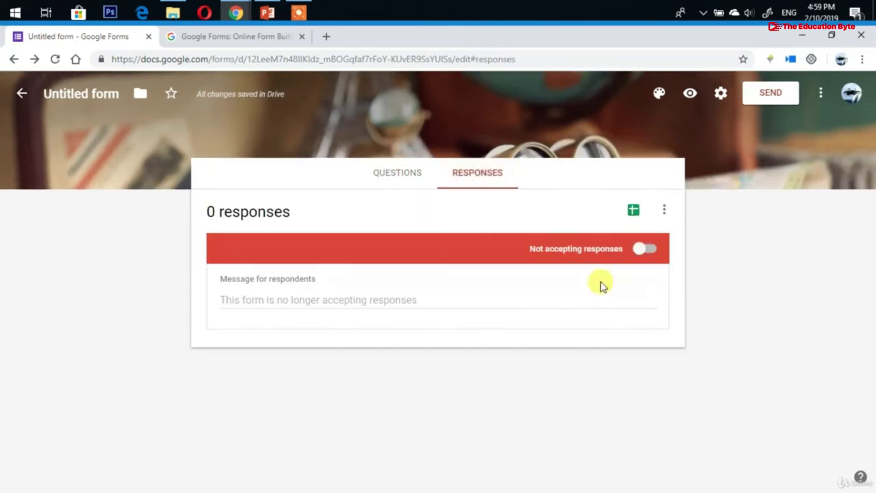
left_click(643, 249)
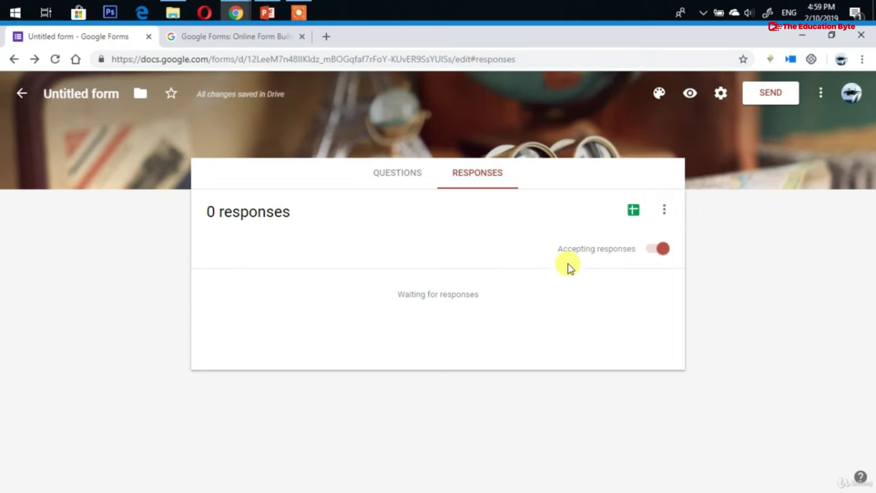
left_click(664, 209)
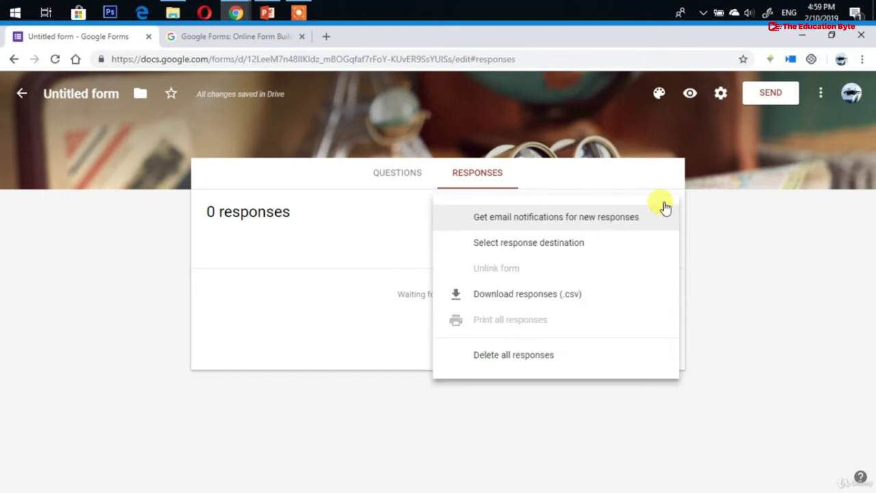
left_click(636, 159)
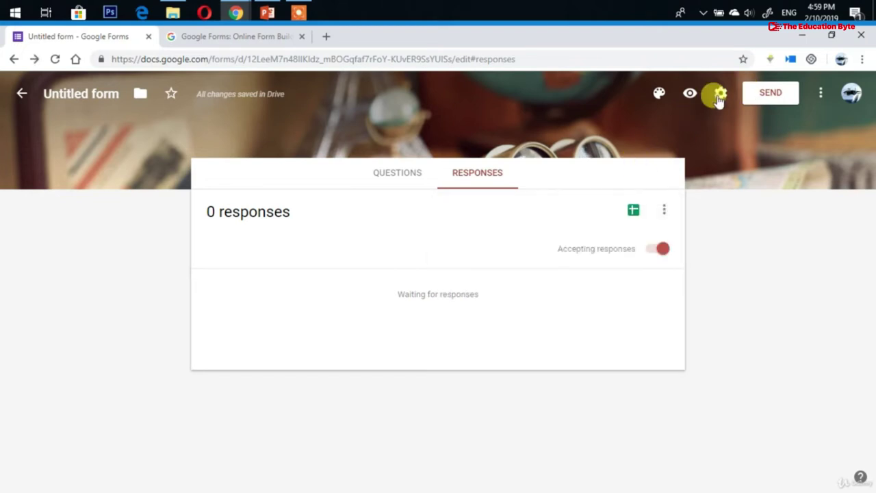
left_click(720, 93)
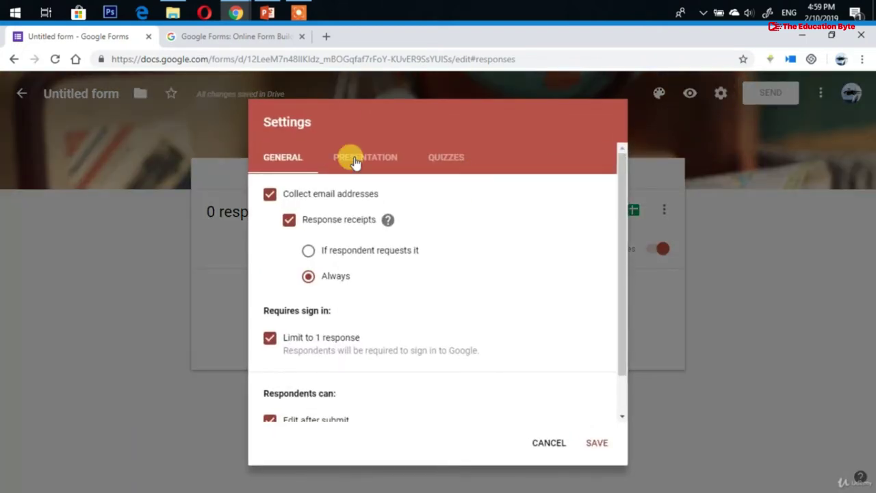
Change the Presentation confirmation message to 'Thank you for filling our form' and save
left_click(354, 163)
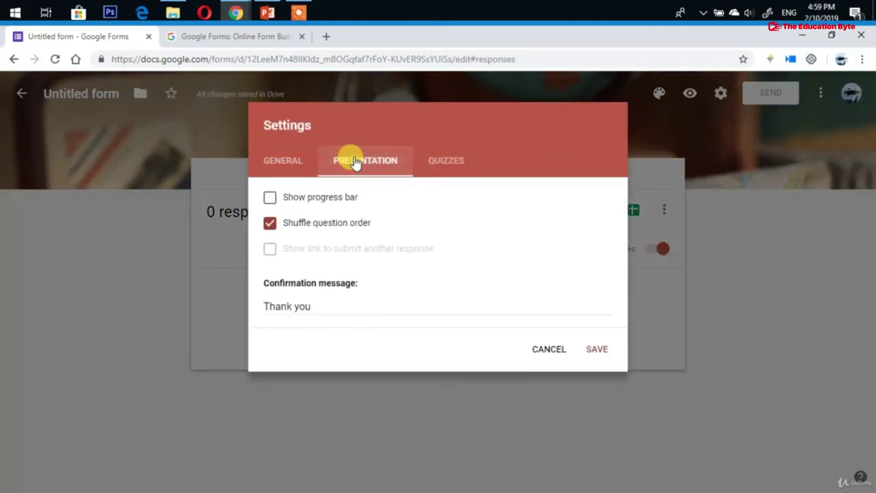
left_click(334, 301)
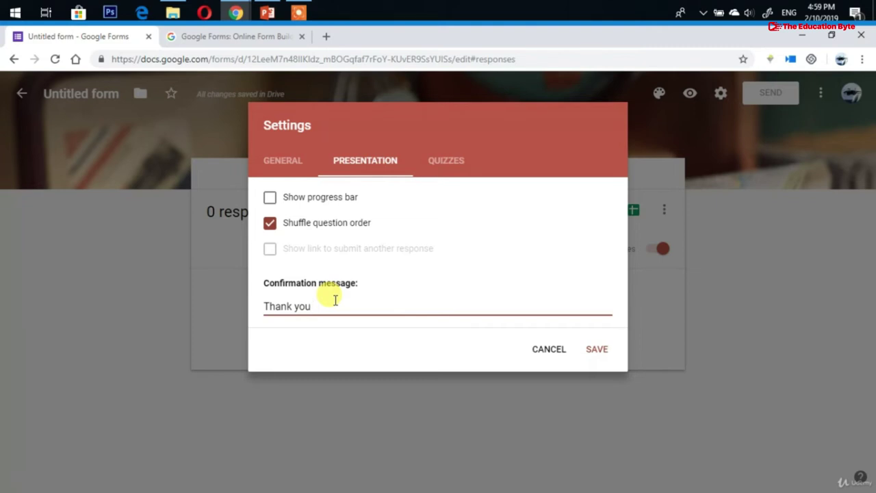
key("BackSpace")
type("u for filling our form")
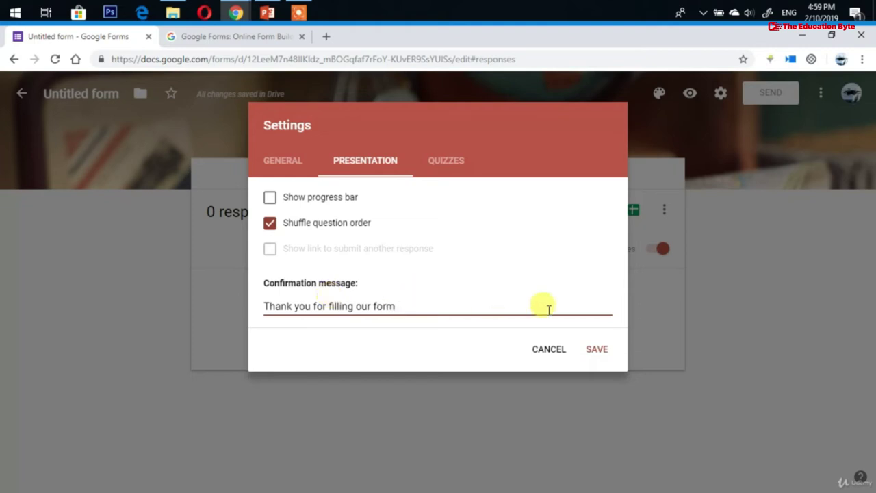
left_click(591, 355)
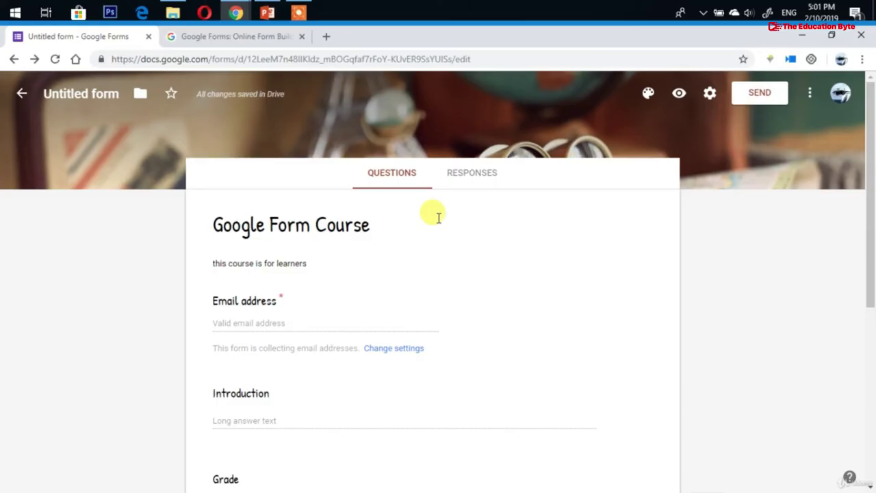
Check the form's Responses tab showing 0 responses, then go back to Forms home
left_click(483, 173)
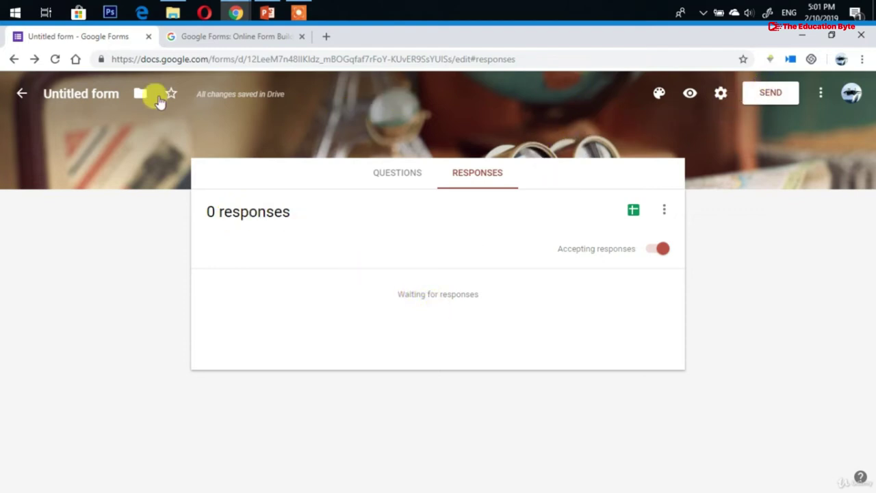
left_click(23, 93)
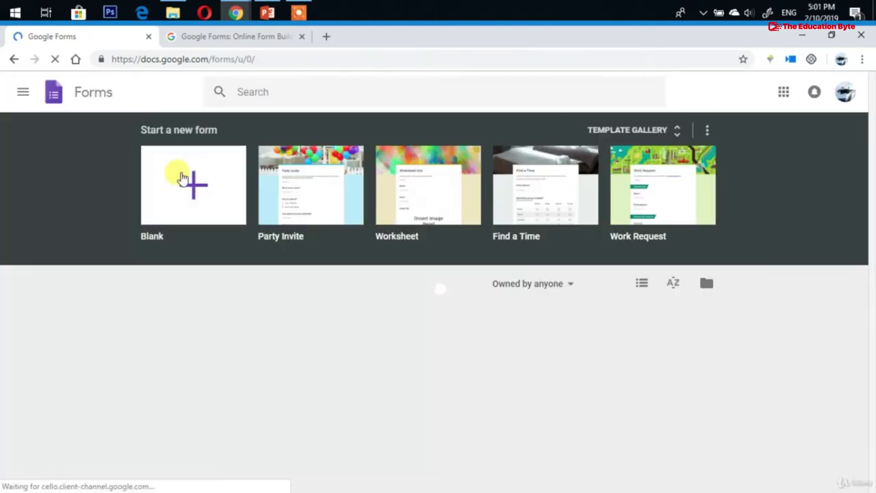
Open the SEMESTER FORM from Forms home and show its responses
scroll(384, 283, "down", 1)
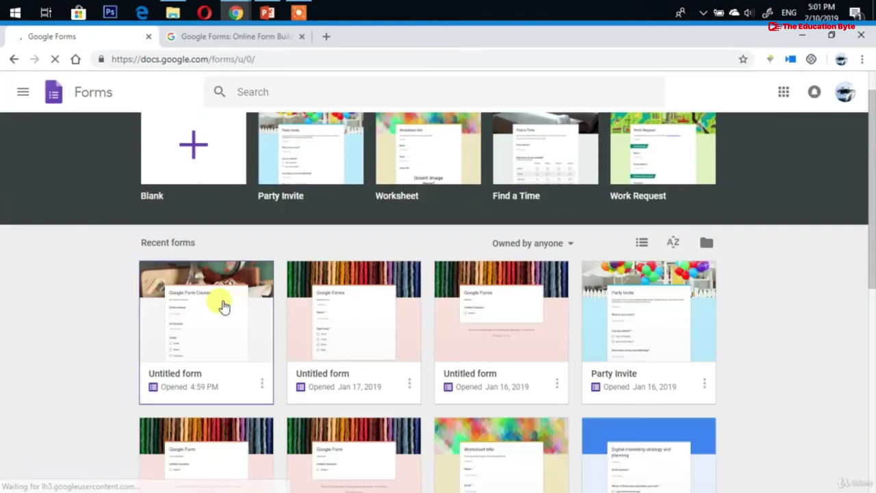
scroll(221, 305, "down", 3)
scroll(223, 305, "down", 3)
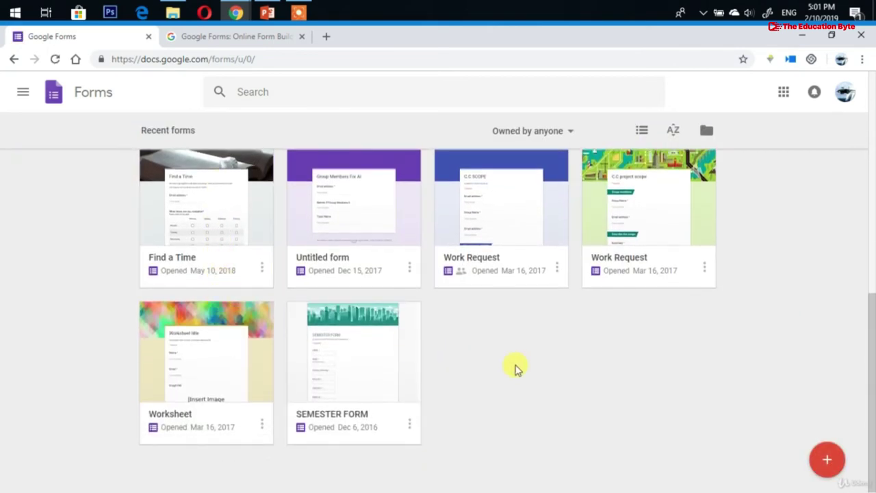
left_click(366, 354)
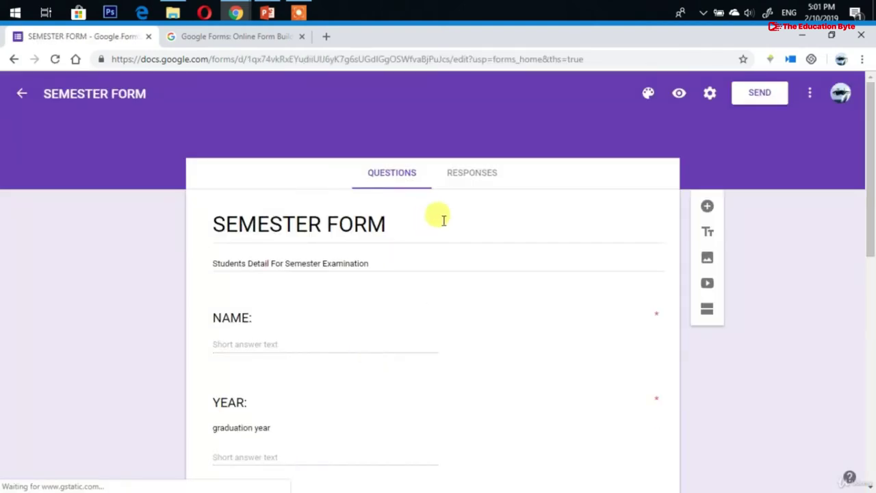
left_click(466, 183)
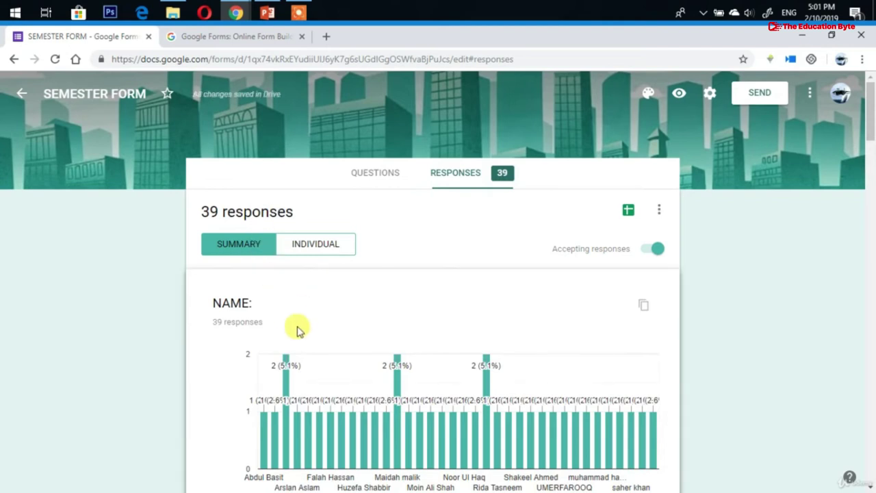
Scroll through each question's chart in the 39-response summary and back to the top
scroll(297, 327, "down", 2)
scroll(245, 334, "down", 4)
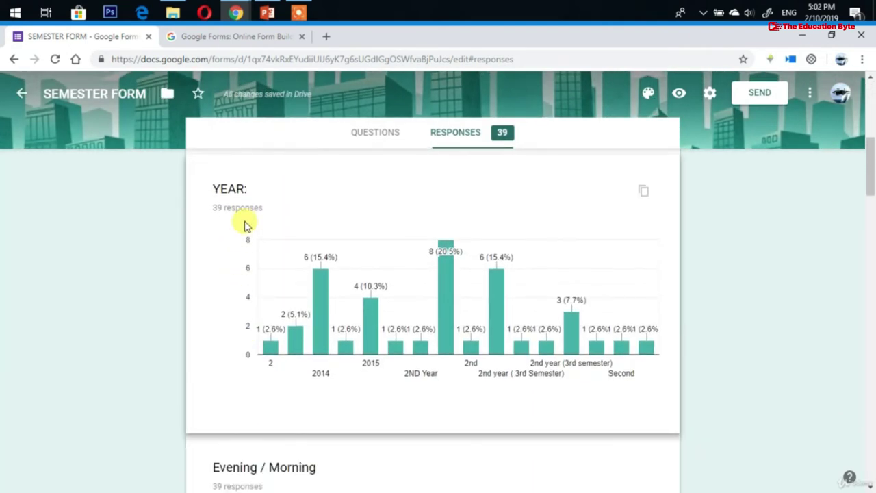
scroll(297, 237, "down", 4)
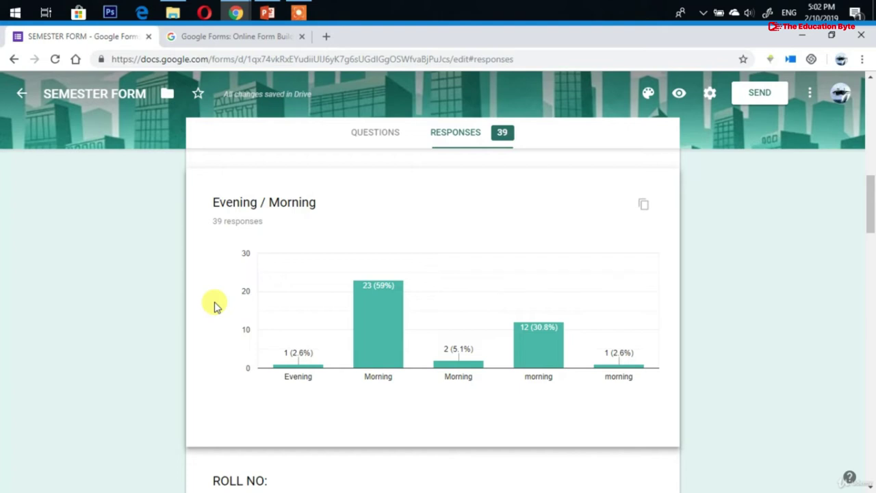
scroll(214, 306, "down", 4)
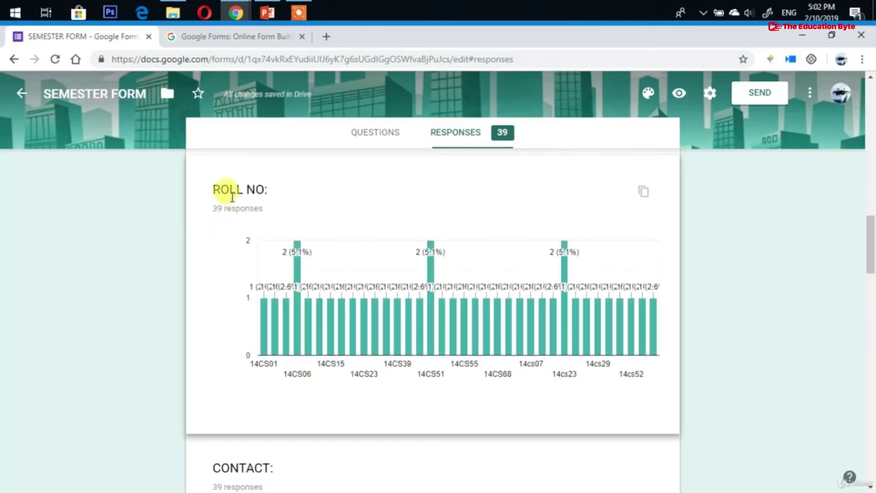
scroll(225, 365, "down", 5)
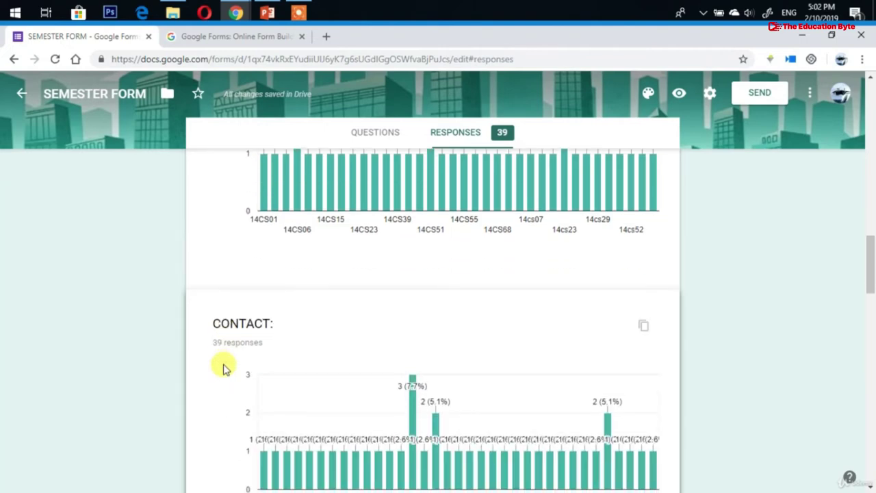
scroll(224, 363, "down", 2)
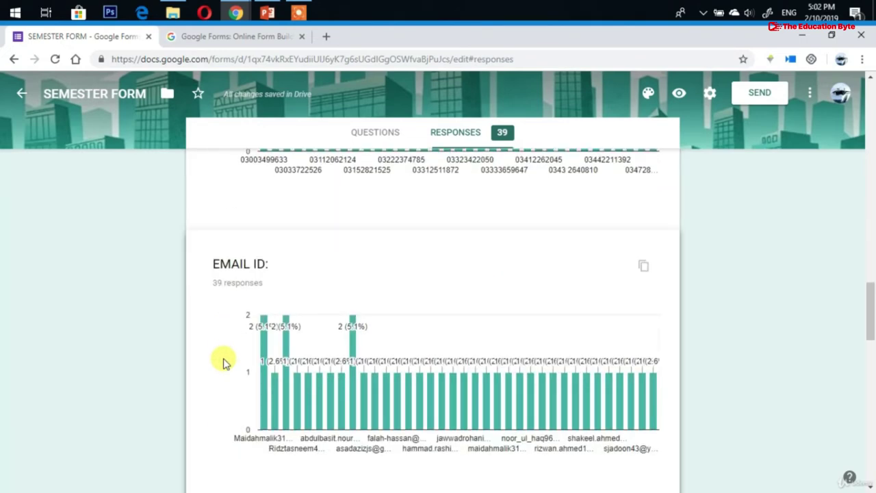
scroll(226, 365, "down", 2)
scroll(230, 368, "down", 4)
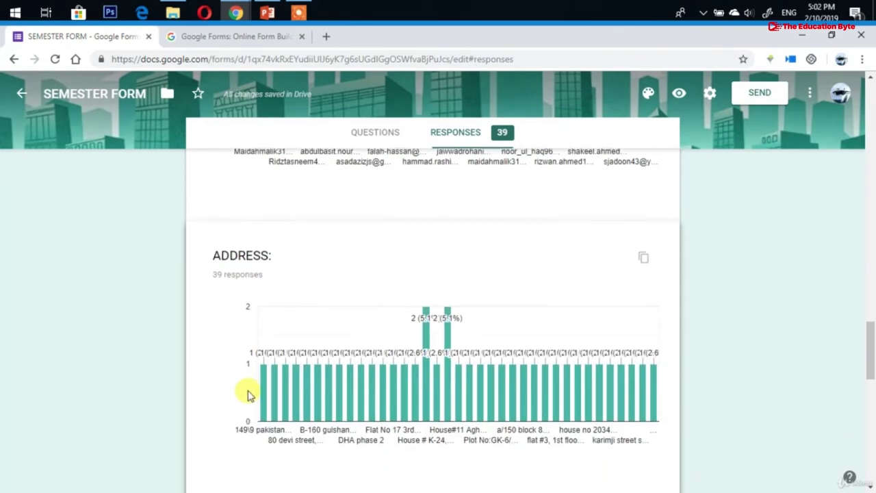
scroll(246, 389, "down", 4)
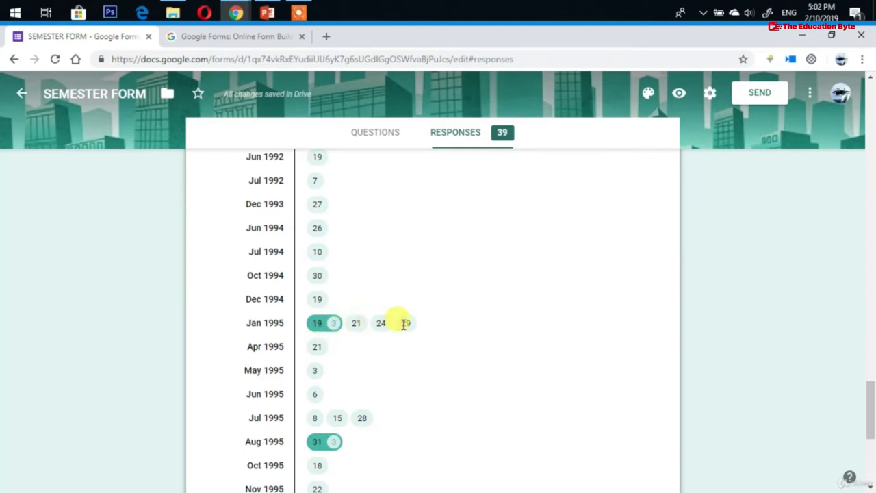
scroll(420, 373, "down", 5)
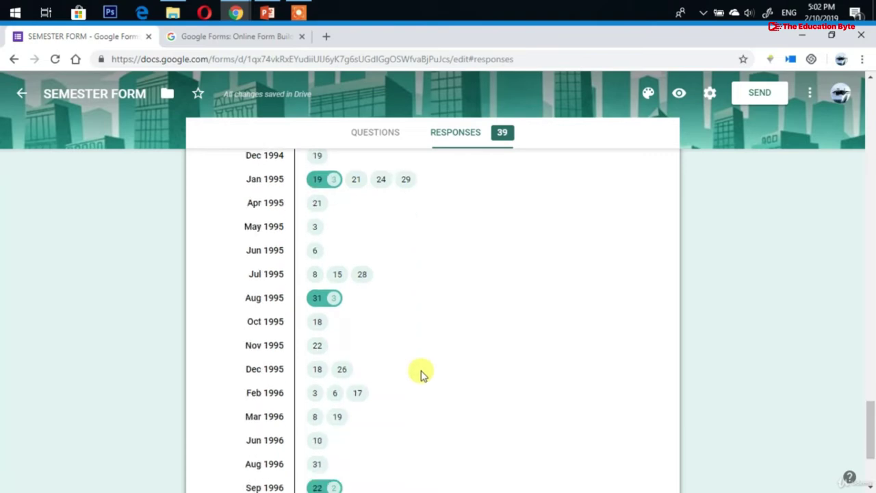
scroll(420, 364, "up", 15)
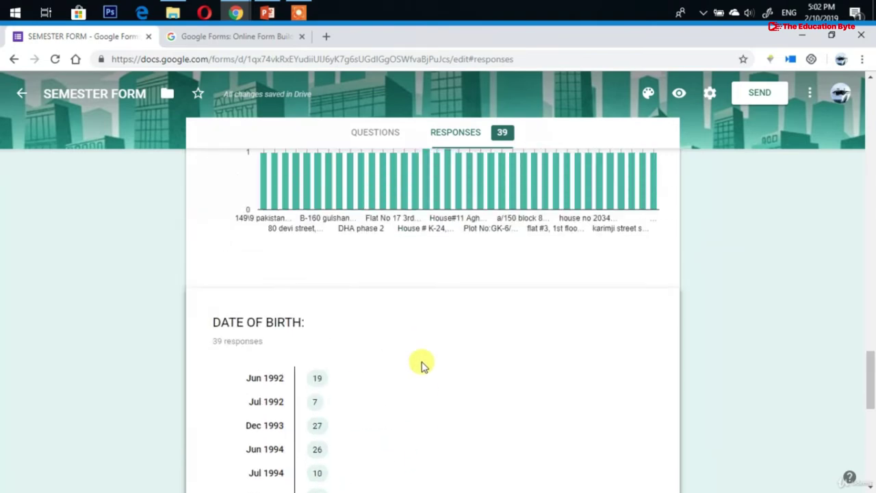
scroll(421, 364, "up", 15)
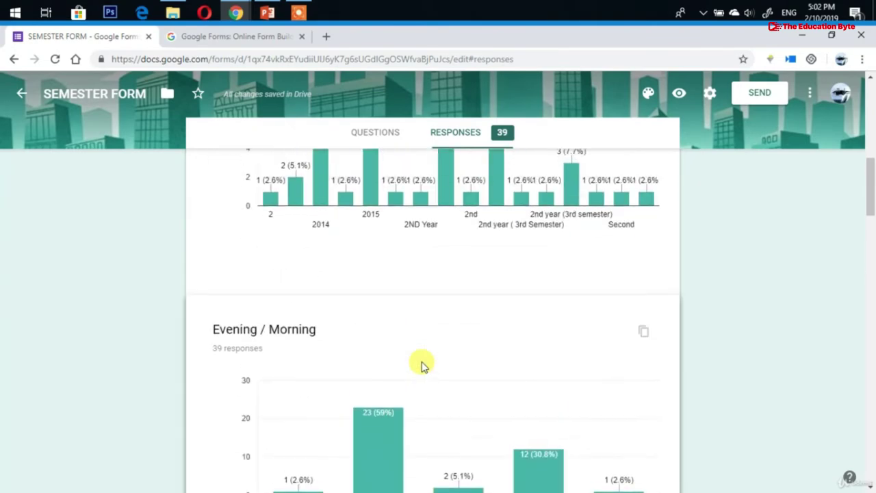
scroll(422, 365, "up", 2)
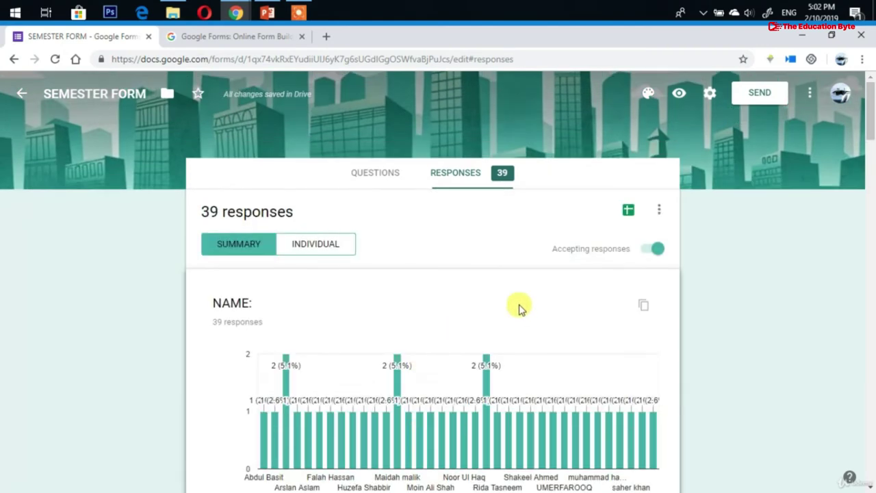
Toggle accepting responses and browse individual responses before returning to the summary
left_click(654, 249)
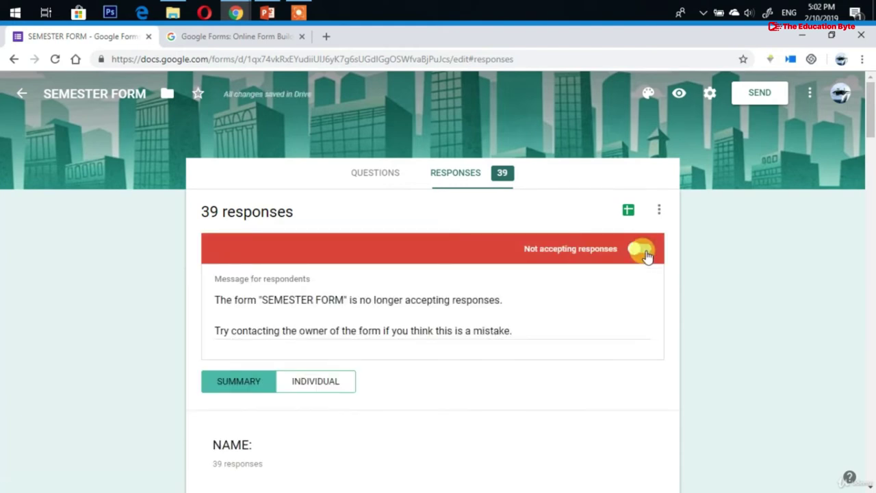
scroll(327, 309, "down", 2)
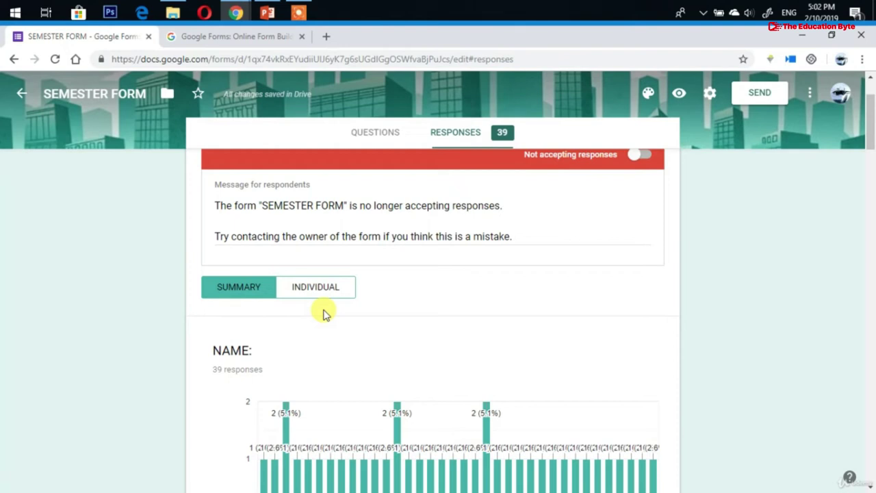
left_click(321, 297)
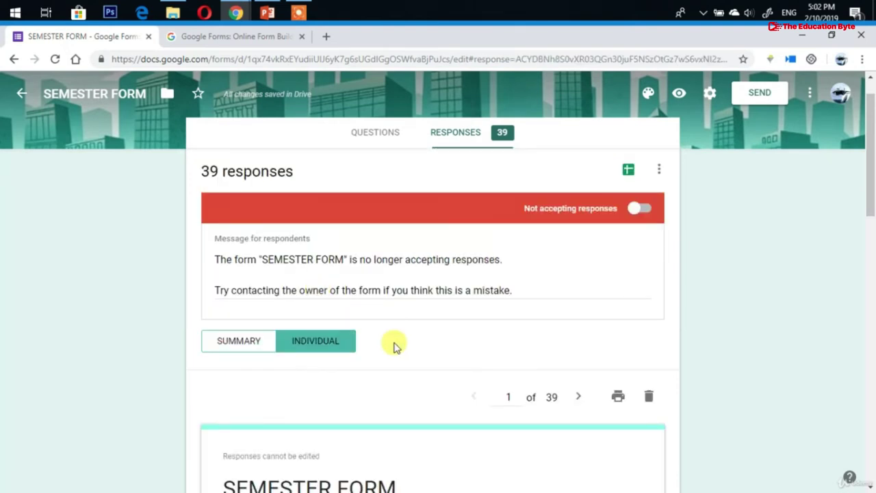
scroll(394, 343, "down", 3)
scroll(394, 342, "down", 15)
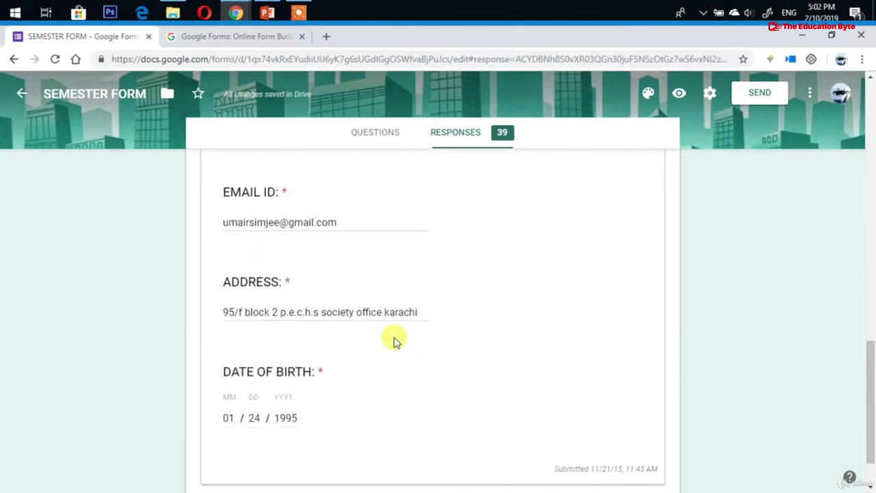
scroll(393, 340, "up", 15)
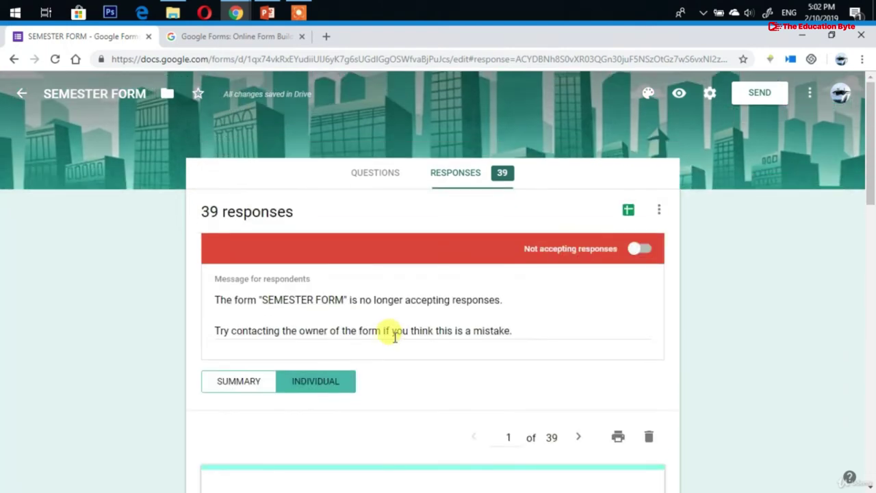
left_click(239, 384)
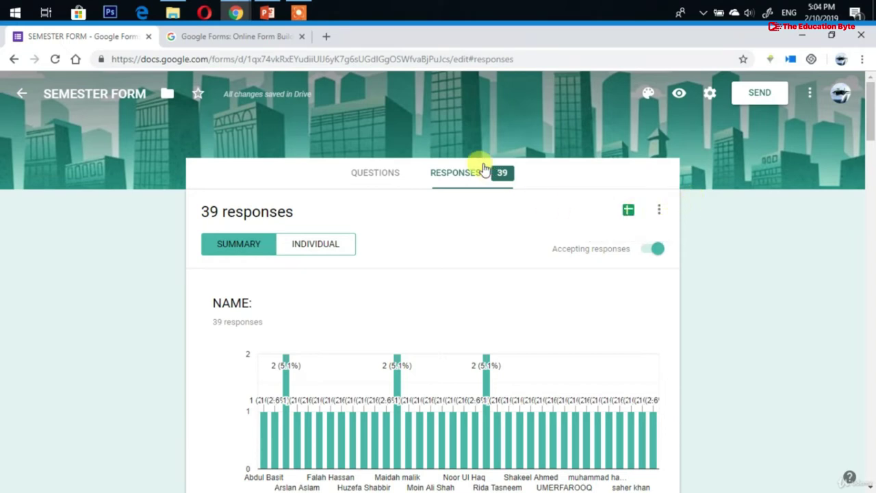
Open the linked SEMESTER FORM (Responses) spreadsheet in a new tab
left_click(659, 208)
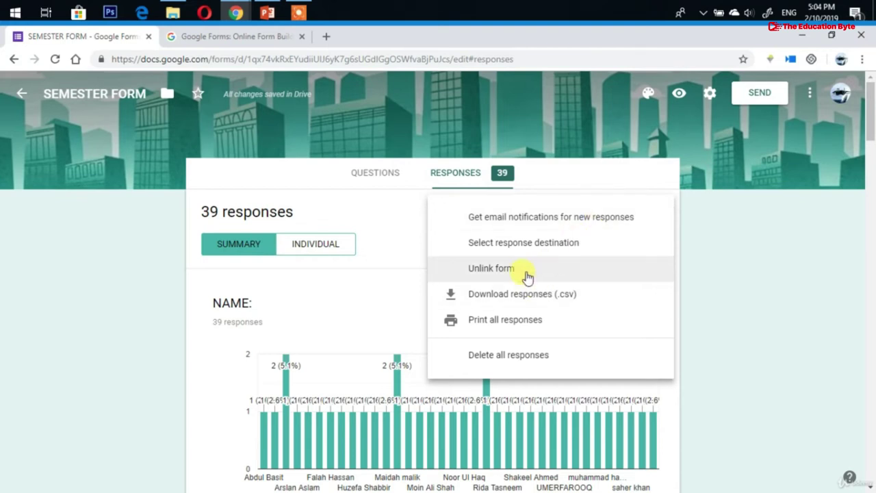
left_click(404, 222)
left_click(626, 209)
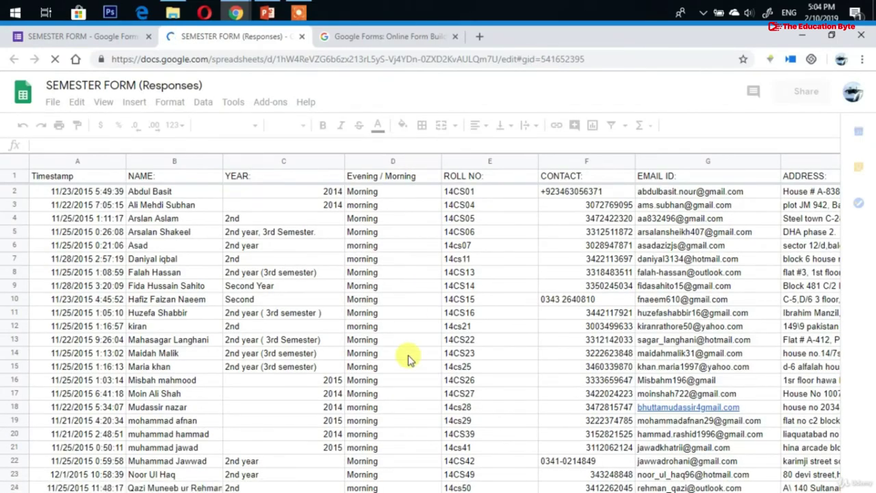
Scroll the Form Responses 1 sheet to its last row, then return to the SEMESTER FORM tab
scroll(409, 355, "down", 4)
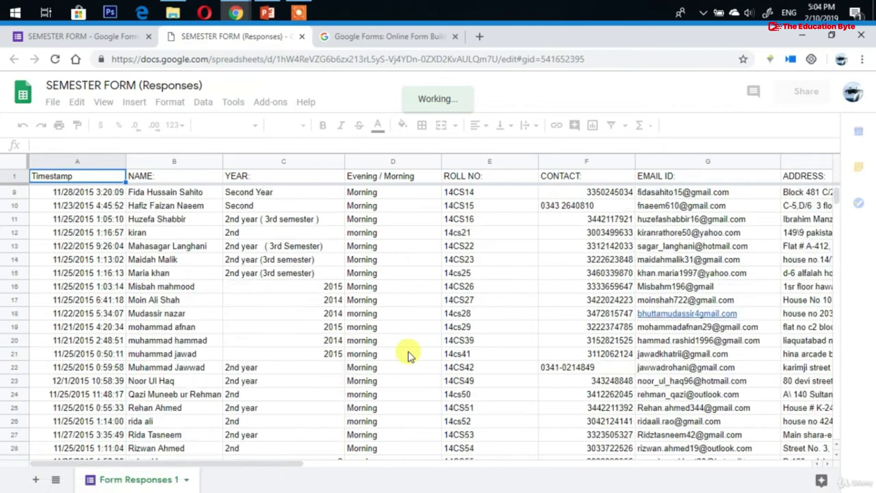
scroll(409, 355, "down", 2)
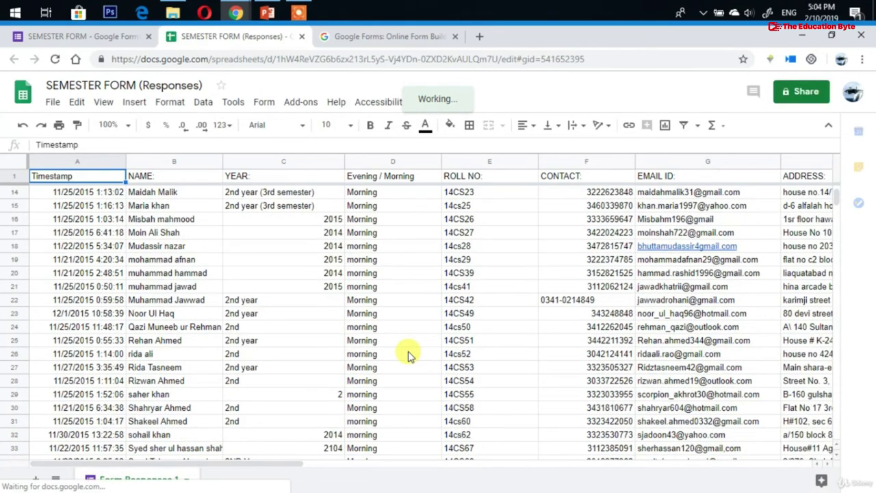
scroll(409, 356, "down", 2)
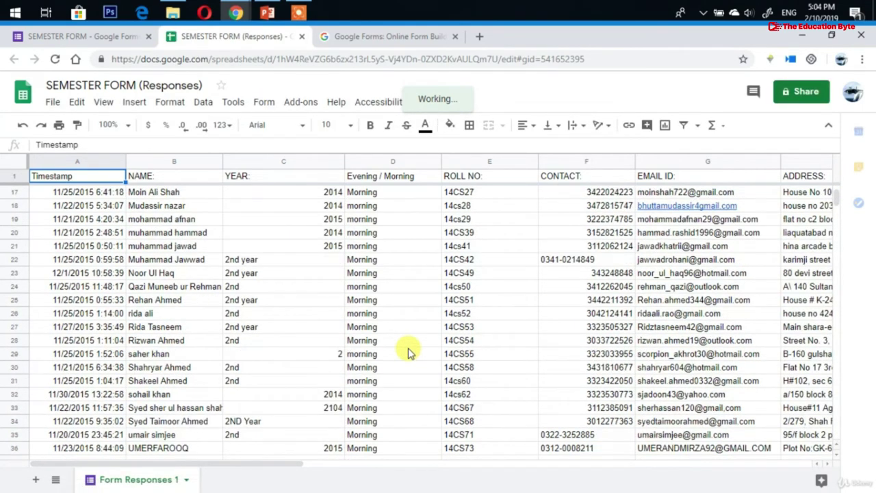
scroll(409, 352, "down", 2)
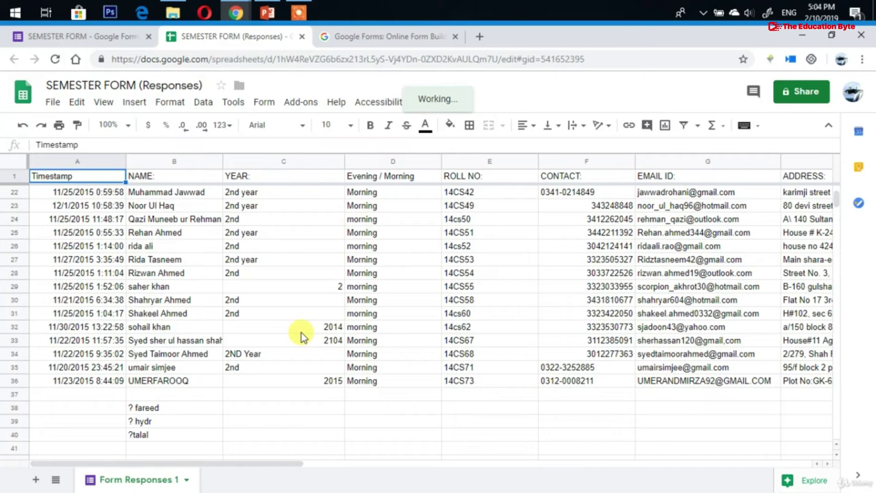
left_click(94, 41)
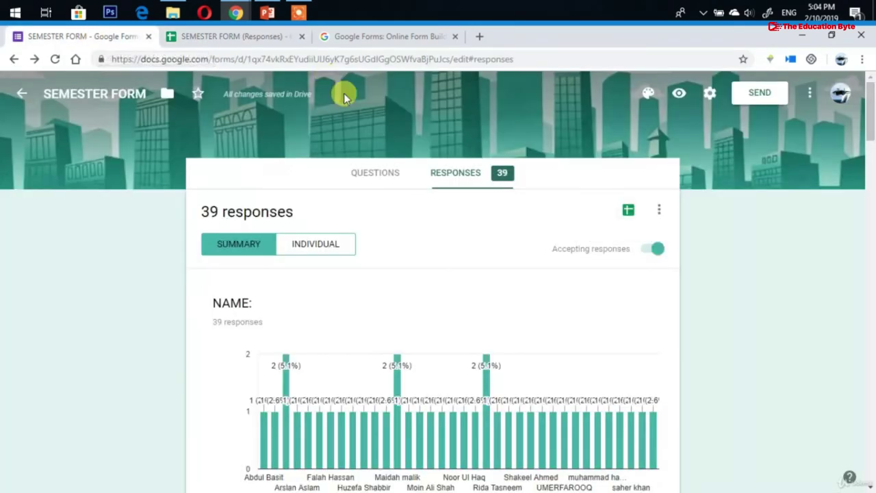
Download the SEMESTER FORM responses as a .csv zip archive and open the downloaded file
left_click(655, 211)
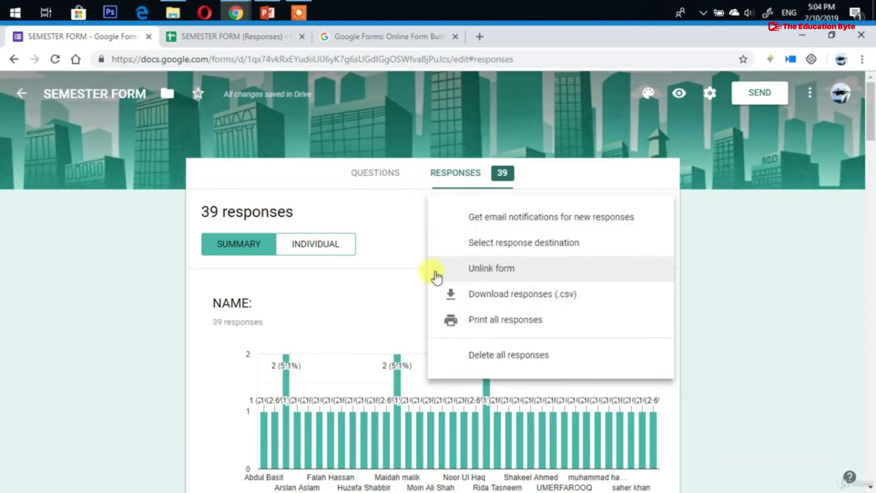
left_click(373, 263)
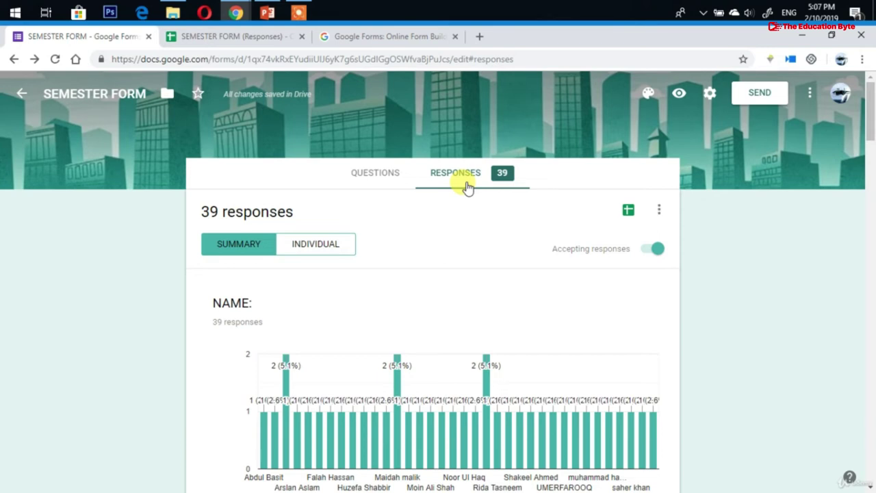
left_click(658, 210)
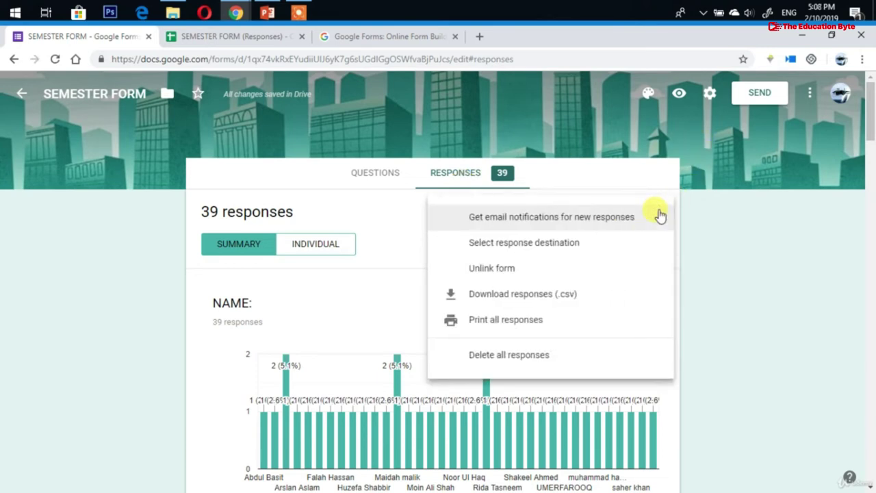
left_click(534, 296)
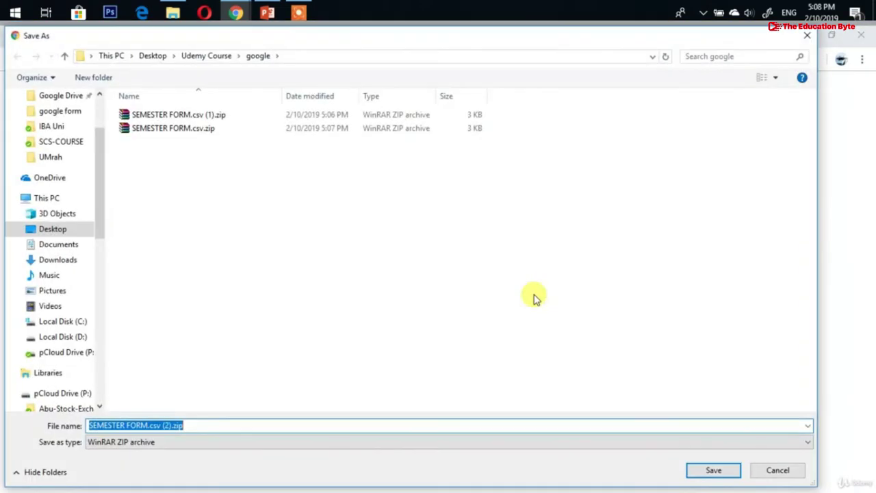
left_click(709, 473)
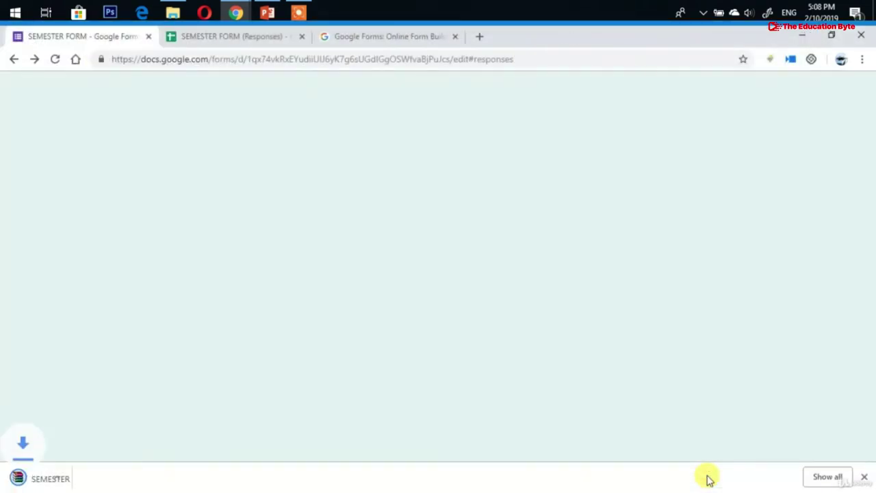
left_click(58, 469)
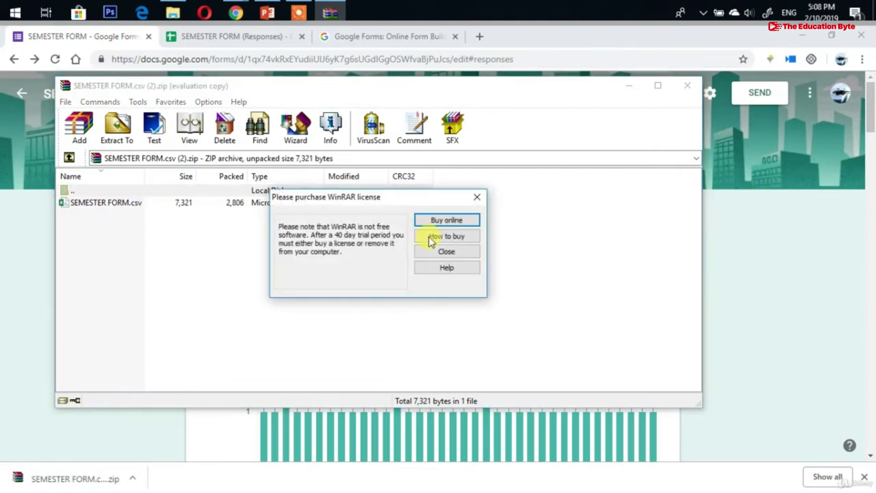
Dismiss the WinRAR licence reminder and open SEMESTER FORM.csv from the archive in Excel
left_click(444, 252)
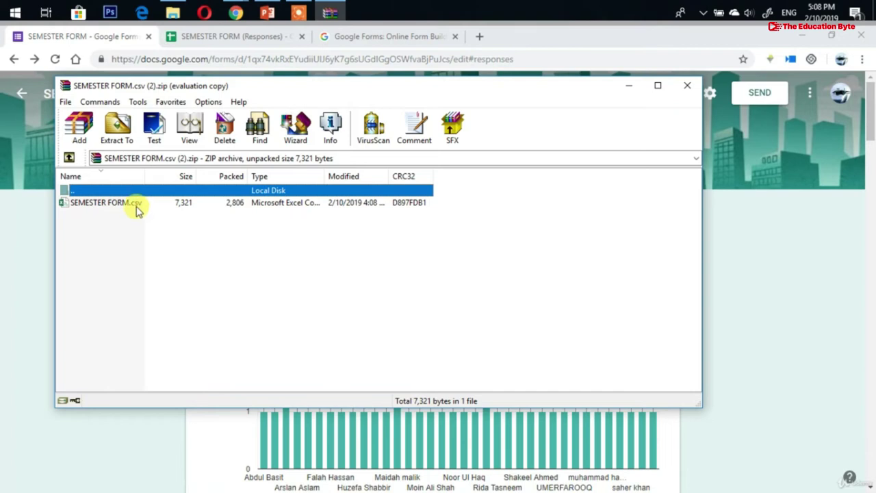
left_click(103, 203)
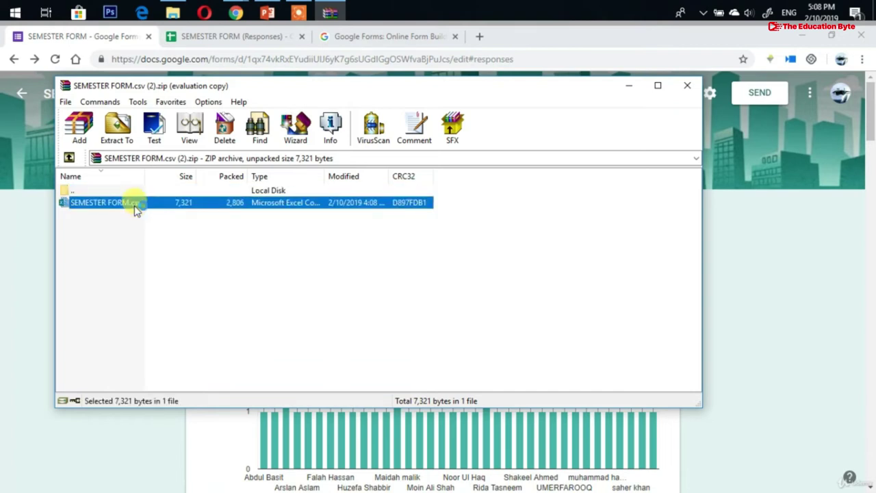
double_click(134, 208)
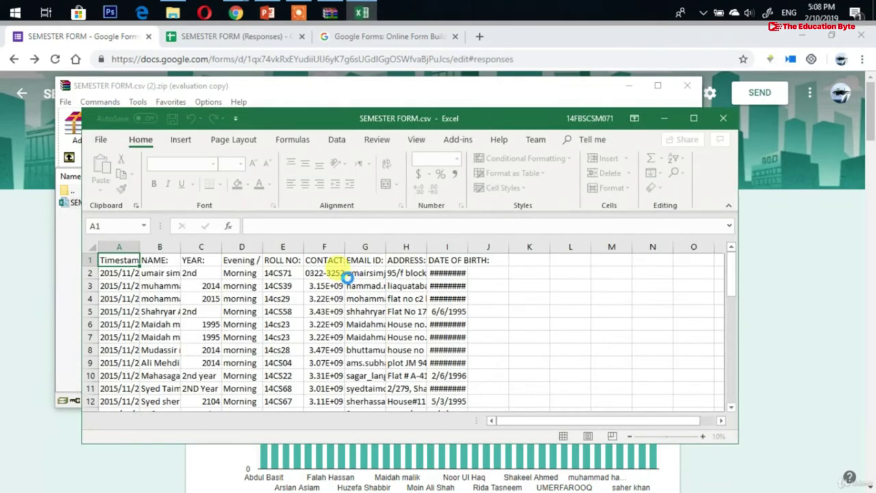
Maximize Excel, dismiss the Possible Data Loss bar, scan the responses, then close Excel and WinRAR
left_click(693, 119)
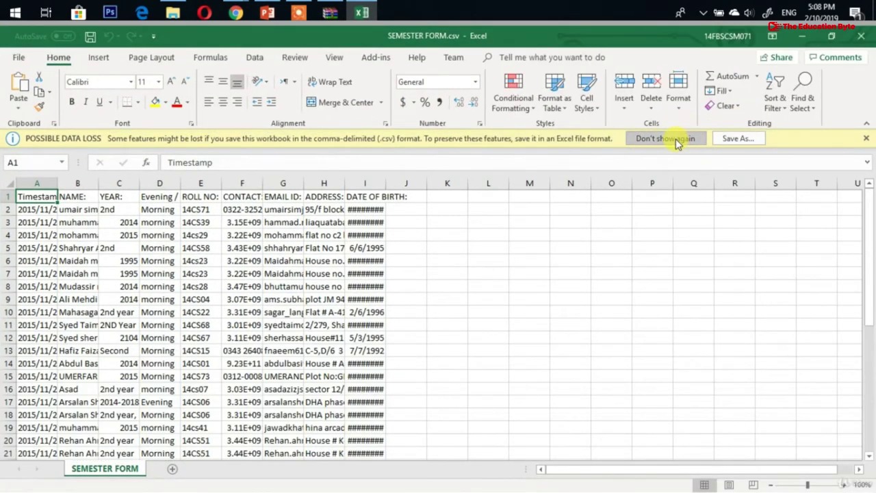
left_click(676, 140)
scroll(383, 362, "down", 9)
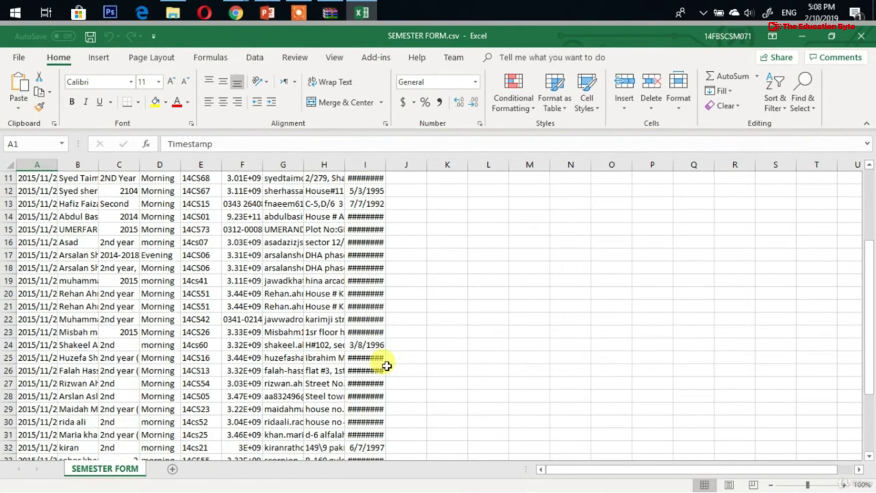
scroll(386, 363, "up", 9)
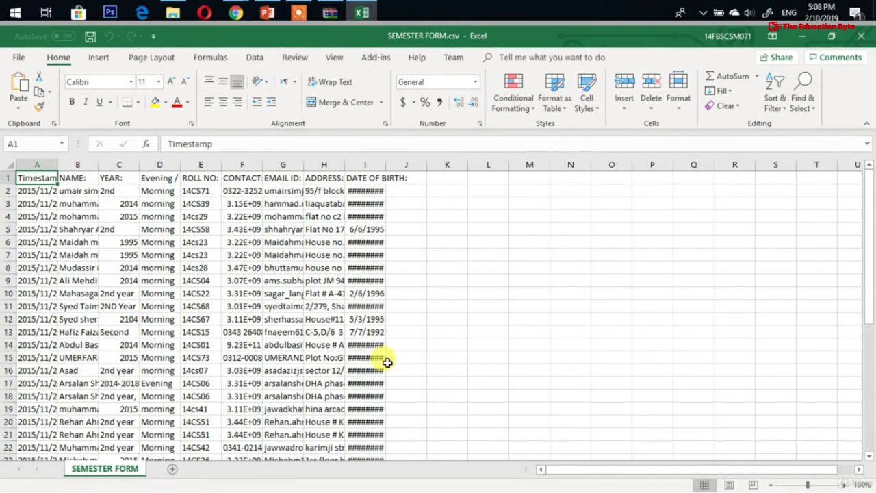
left_click(860, 40)
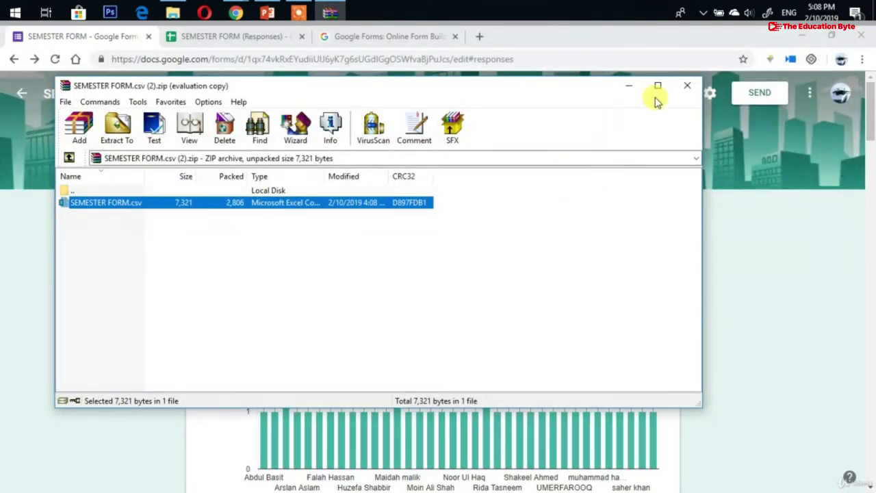
left_click(689, 91)
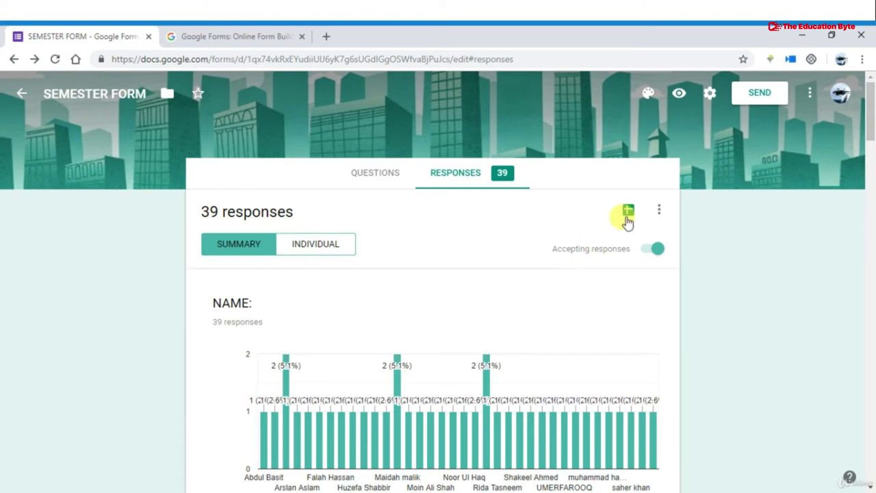
left_click(660, 210)
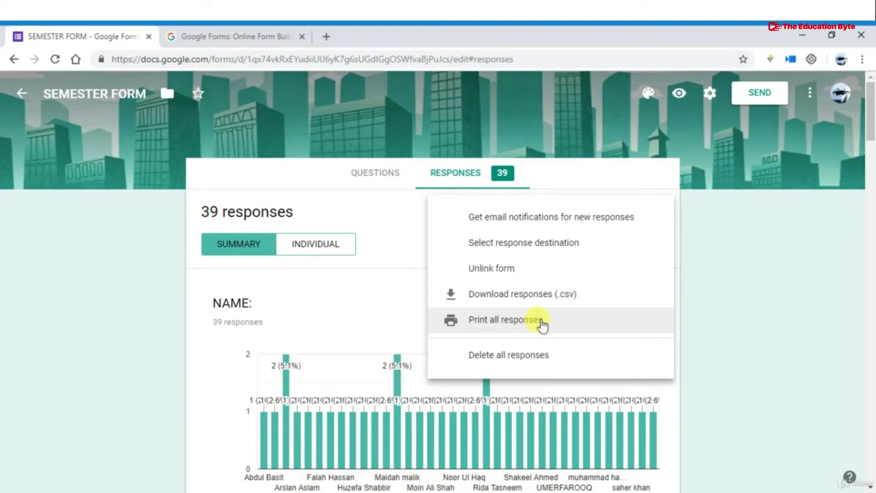
left_click(401, 256)
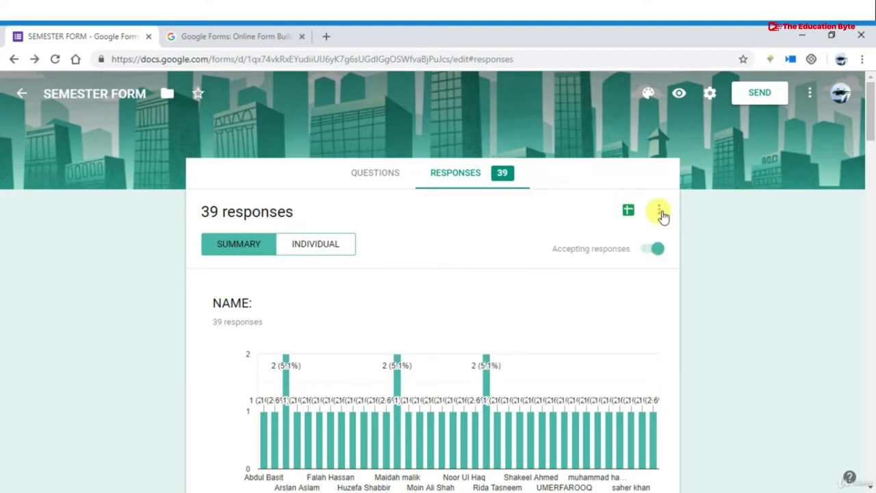
left_click(659, 213)
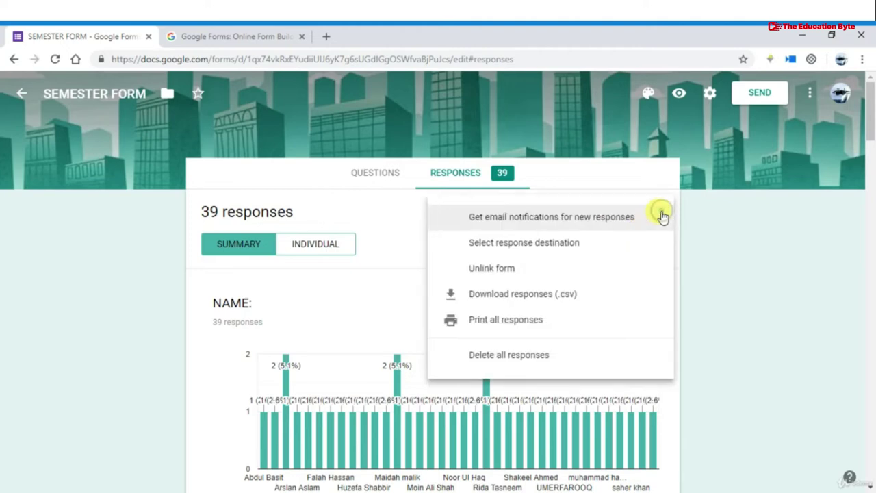
left_click(547, 321)
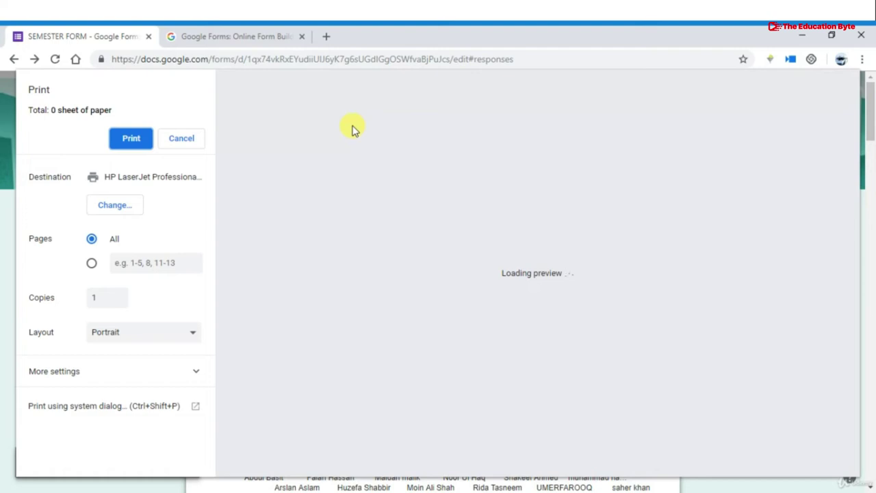
left_click(121, 206)
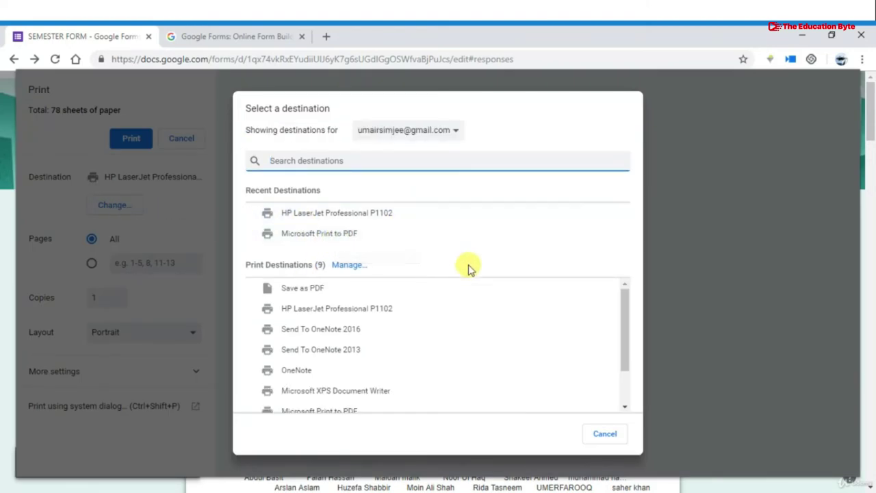
left_click(604, 437)
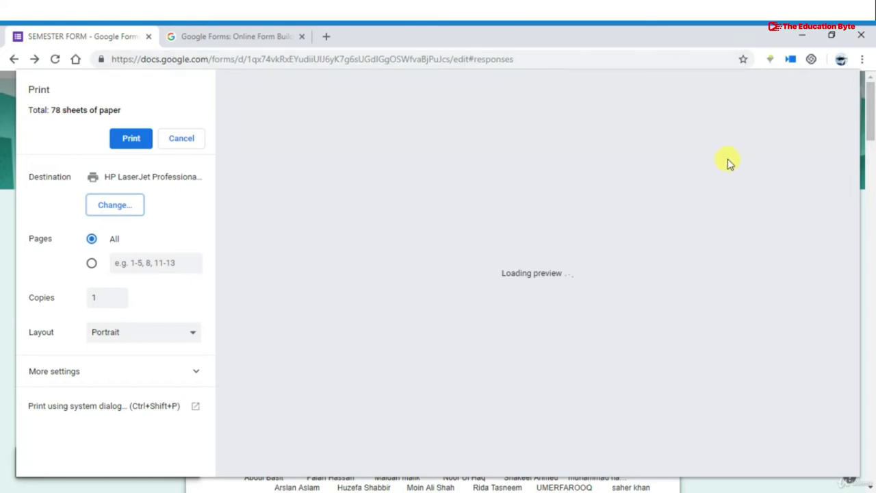
key("Escape")
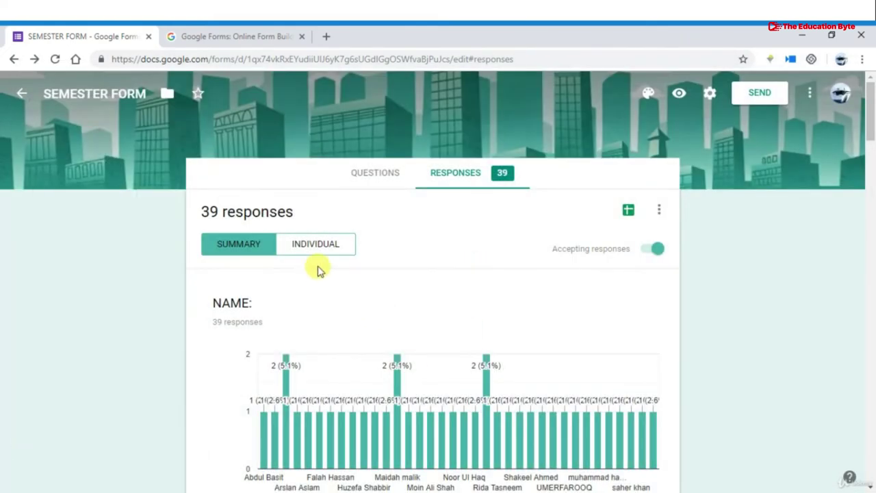
Browse the individual responses and preview printing one response, cancelling without printing
left_click(319, 249)
scroll(415, 332, "down", 1)
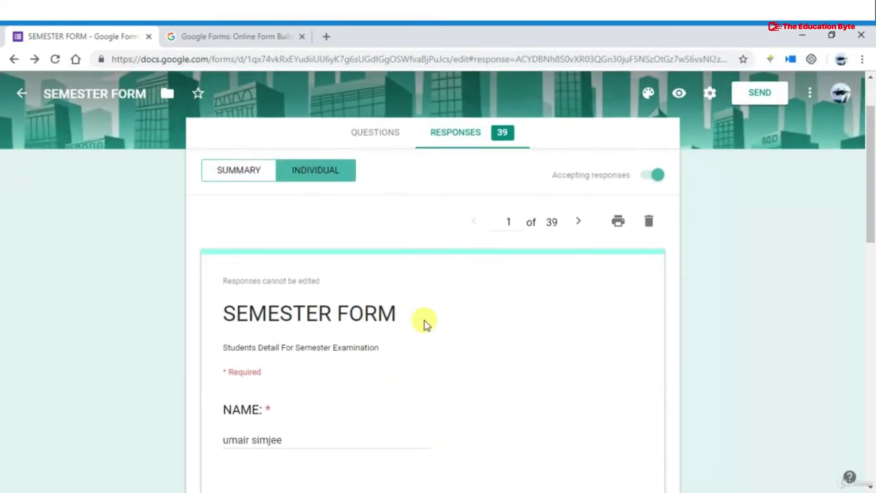
left_click(617, 224)
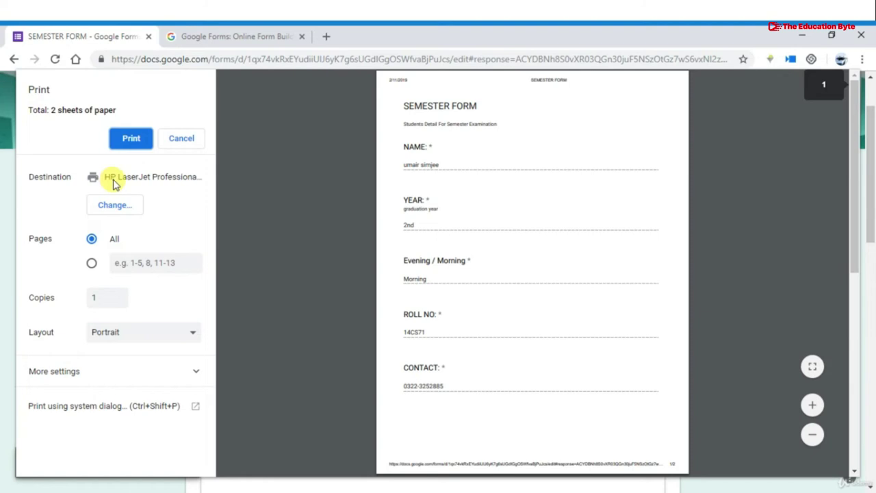
scroll(401, 228, "down", 10)
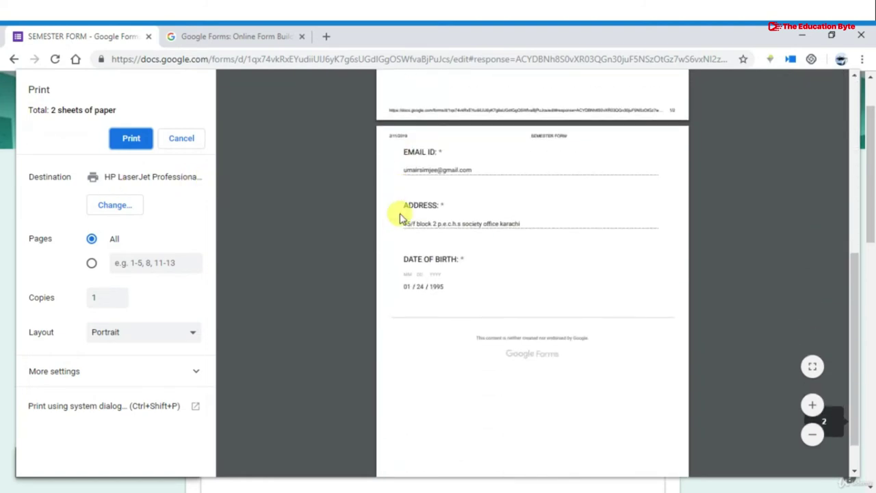
scroll(400, 217, "up", 10)
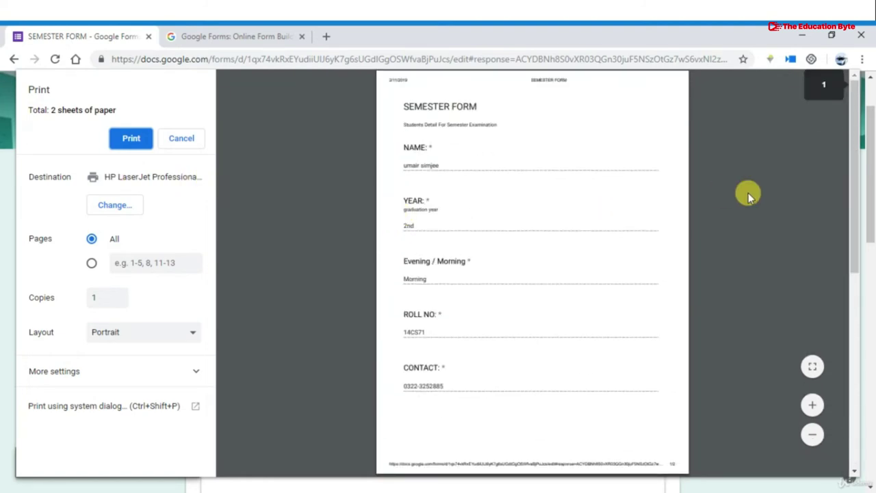
key("Escape")
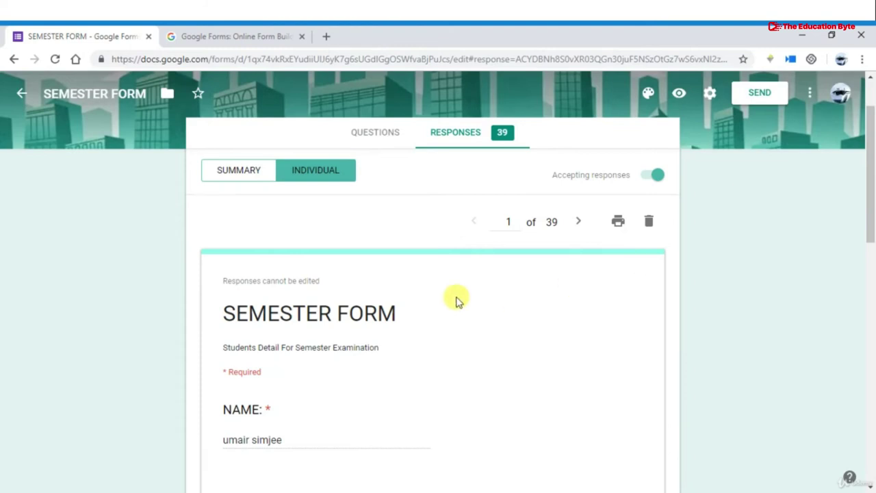
scroll(458, 298, "down", 2)
scroll(458, 298, "down", 1)
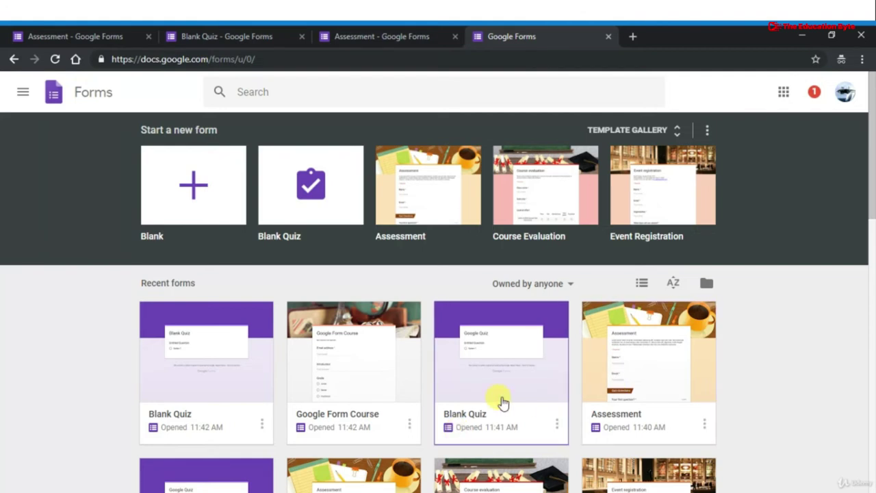
Start a new form from the Education section's Assessment template in the template gallery
left_click(672, 132)
scroll(401, 351, "down", 5)
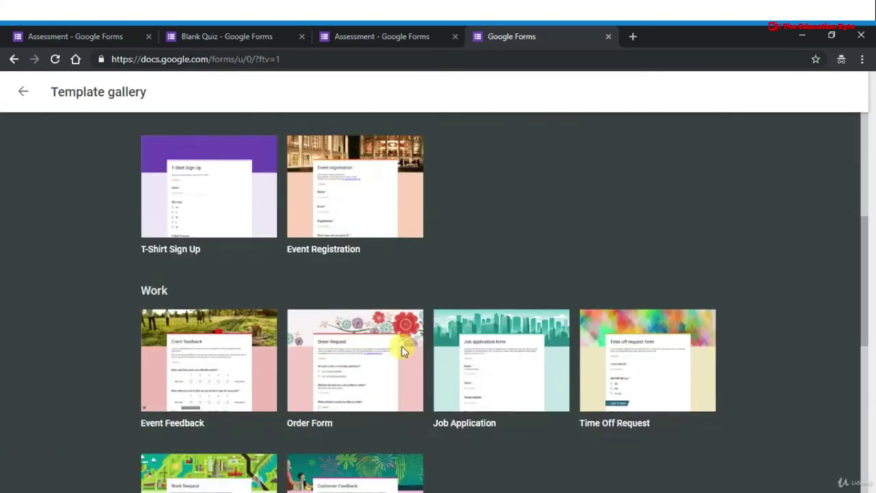
scroll(403, 351, "down", 6)
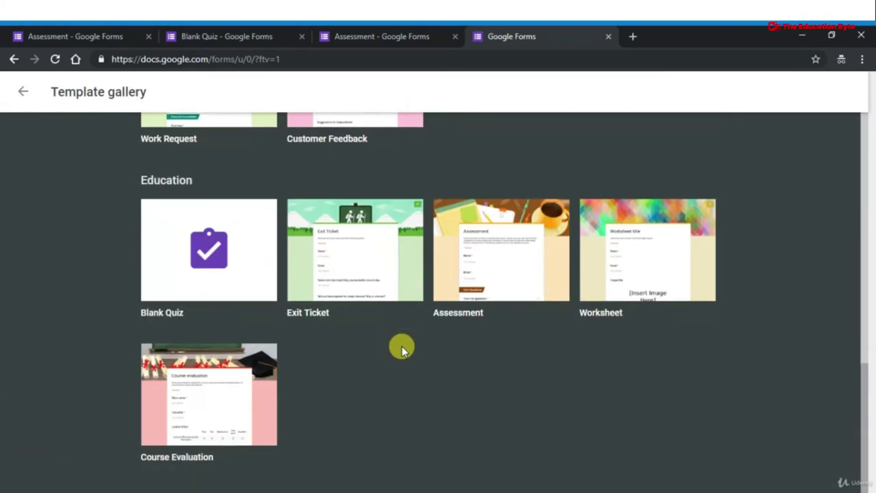
left_click(518, 239)
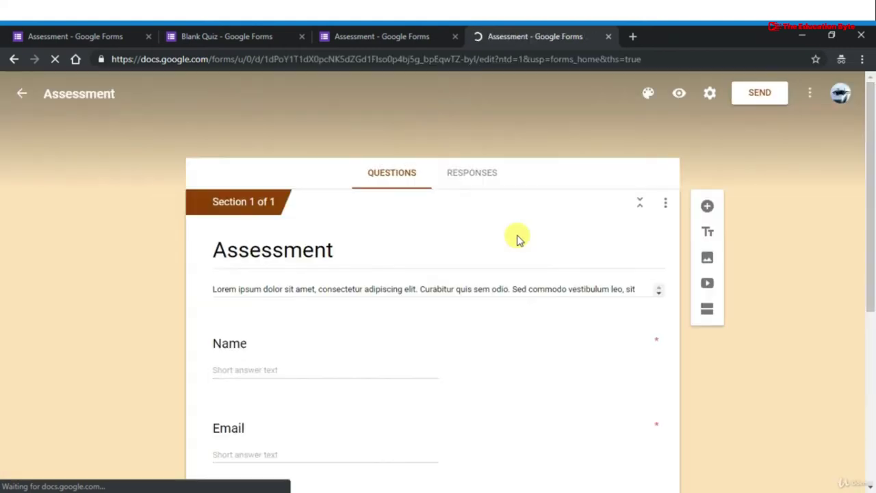
Look over the Assessment quiz's Name, Email and sample questions worth 2 points
scroll(430, 279, "down", 10)
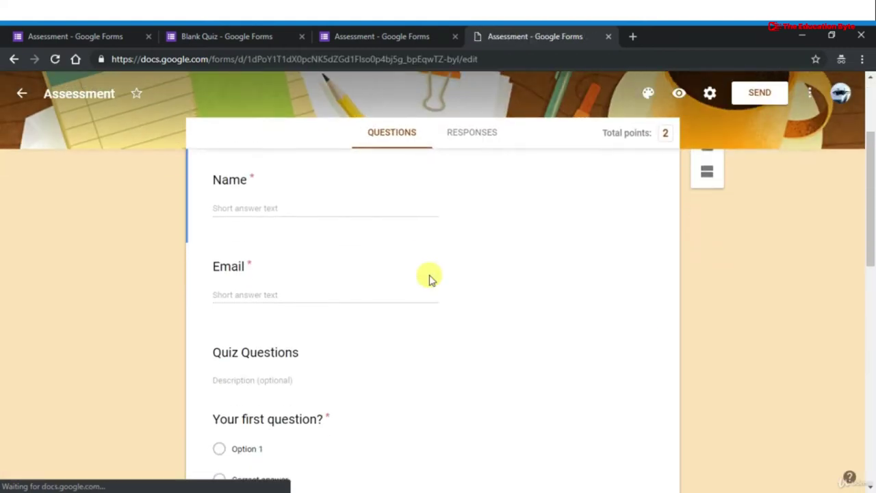
scroll(429, 279, "up", 3)
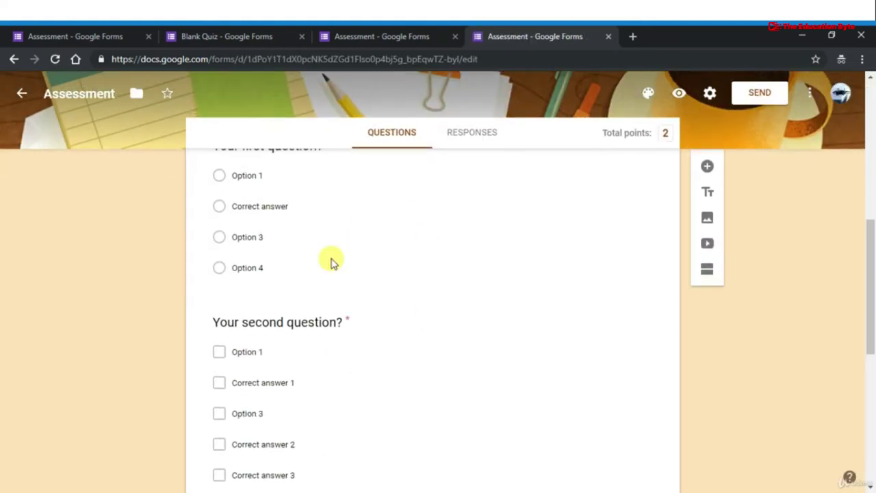
scroll(336, 374, "down", 6)
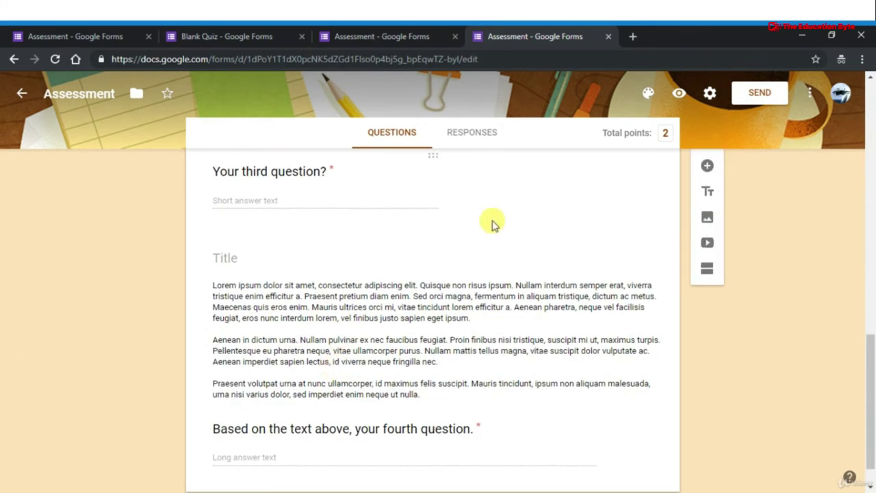
scroll(492, 224, "up", 10)
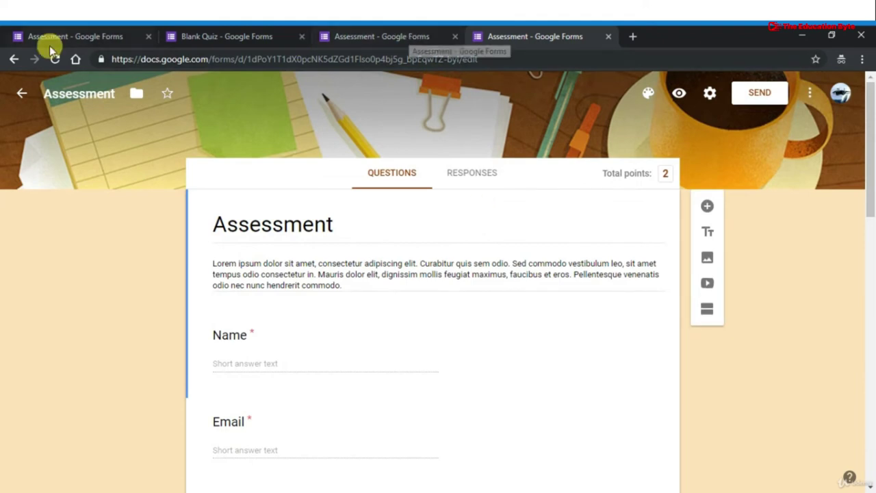
Create a Blank Quiz from the template gallery, then head back to the Forms home page
left_click(14, 59)
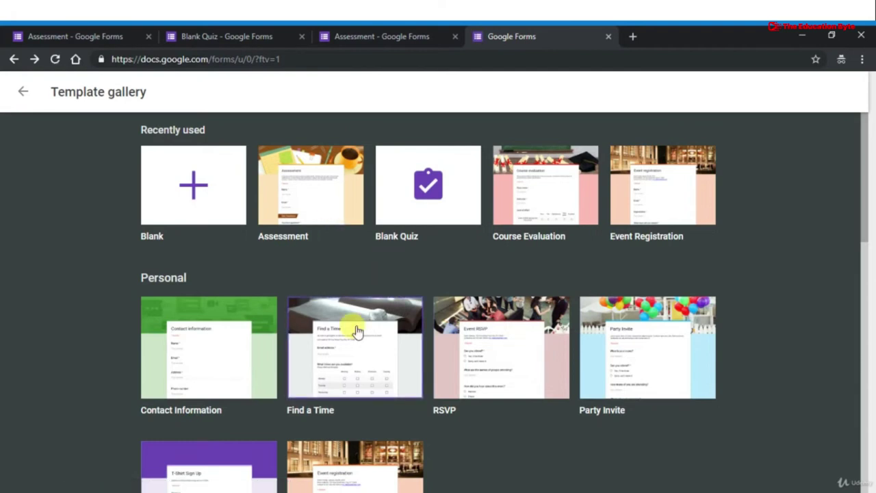
scroll(370, 274, "down", 2)
scroll(384, 234, "up", 2)
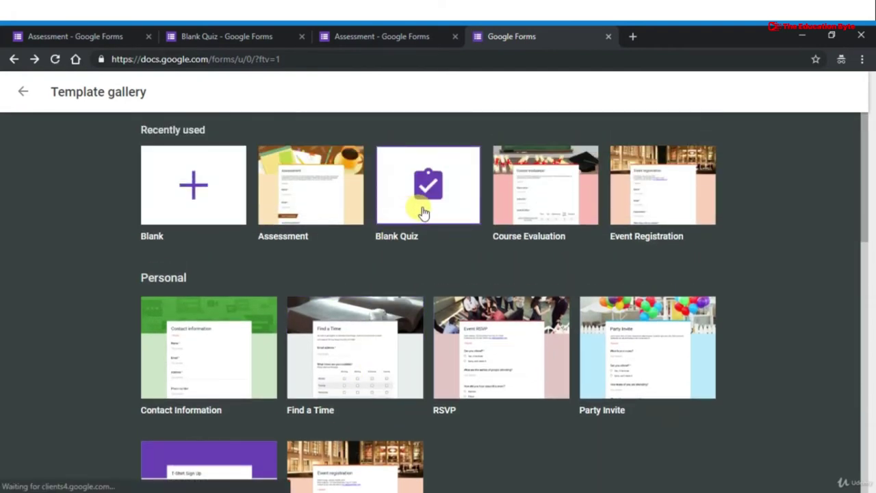
scroll(423, 210, "down", 10)
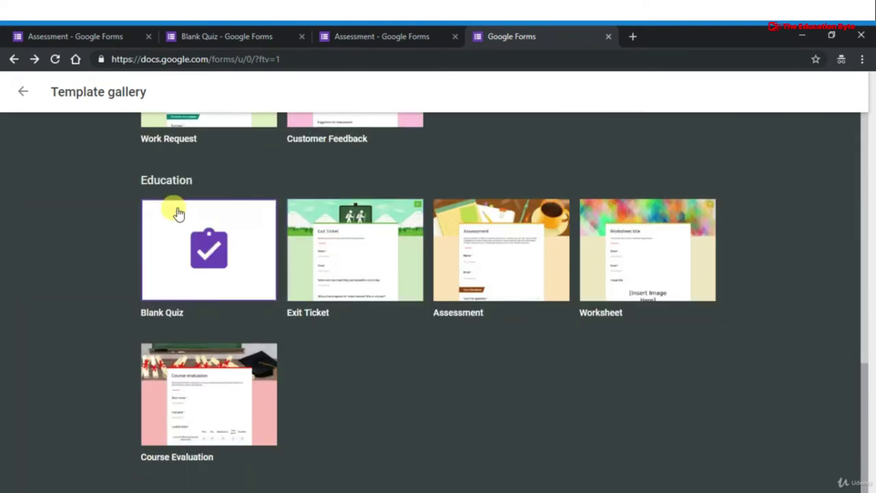
left_click(193, 272)
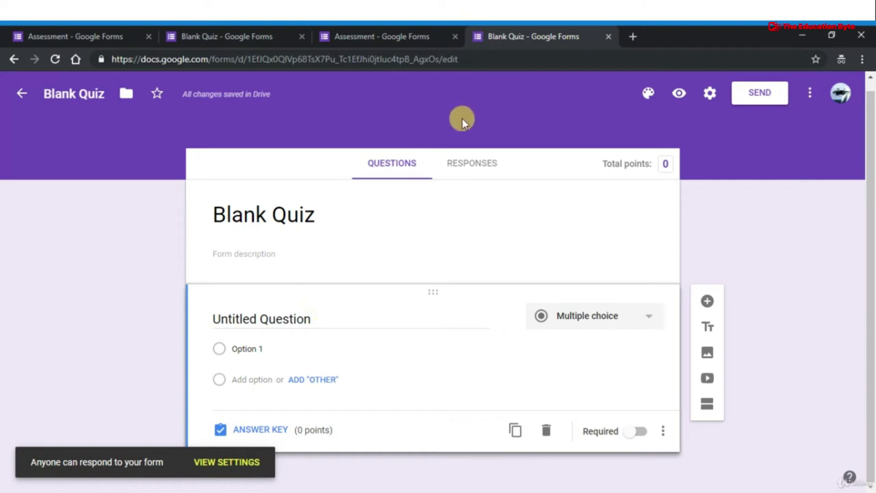
left_click(23, 98)
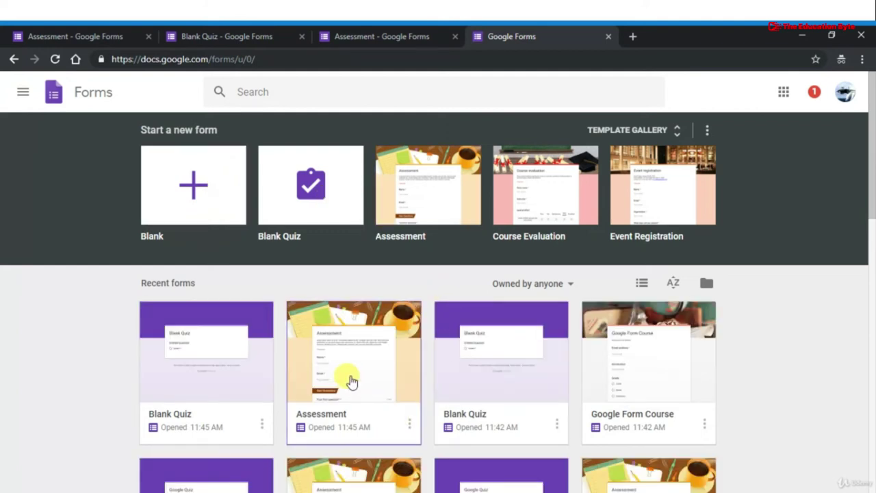
Peek at the Google Form Course form, then open Event Registration from recent forms
scroll(554, 397, "down", 1)
left_click(680, 367)
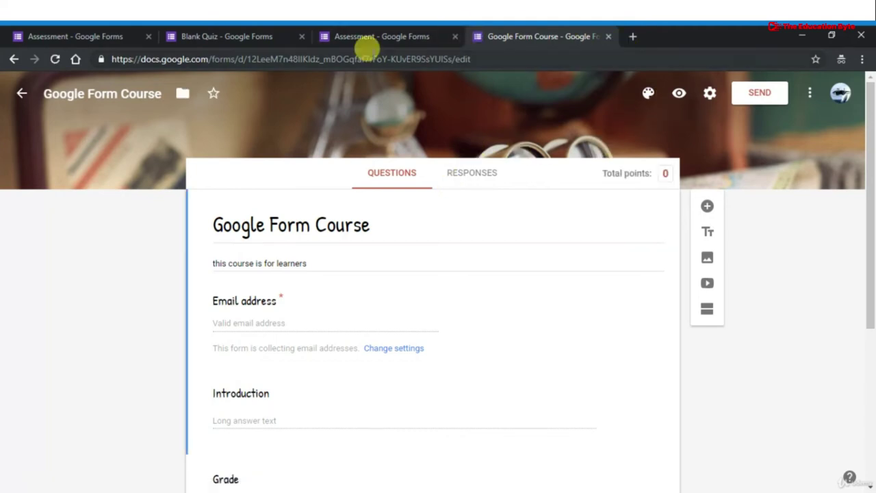
left_click(14, 59)
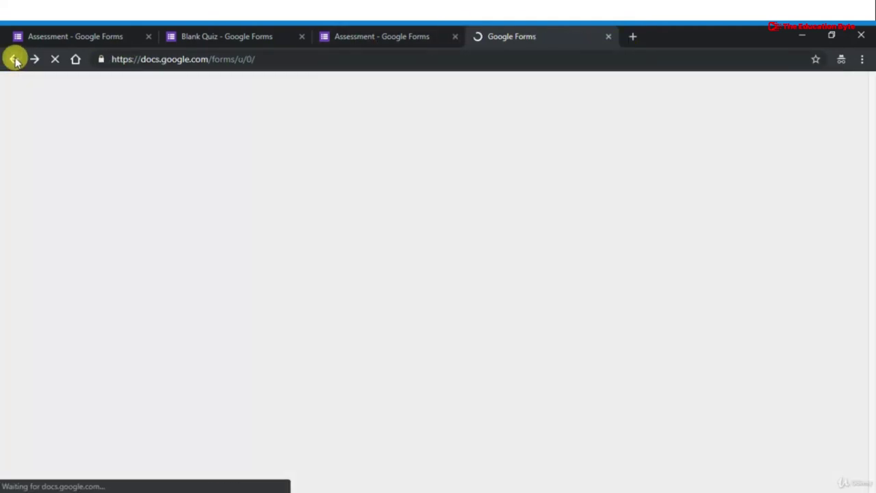
scroll(531, 390, "down", 5)
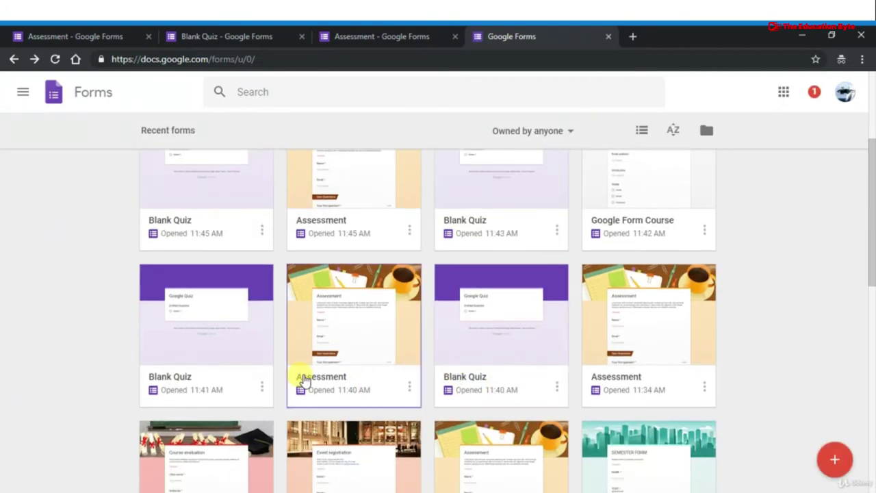
scroll(304, 377, "down", 3)
left_click(343, 339)
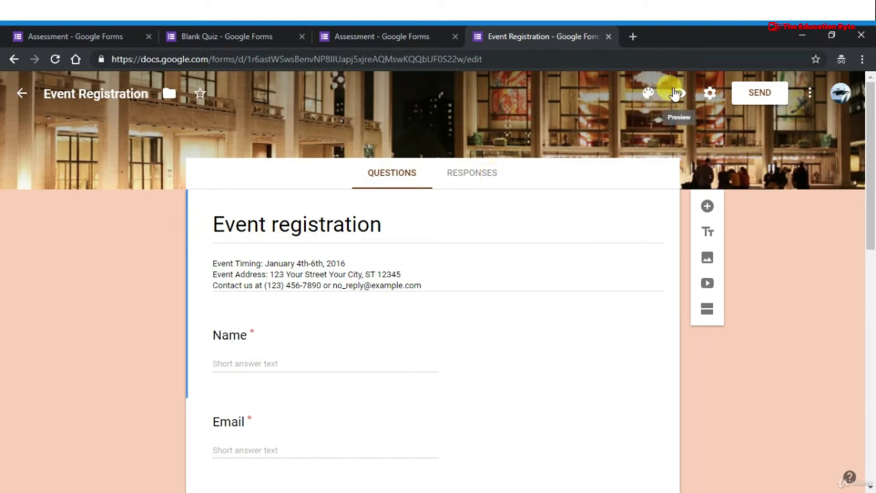
Turn on Make this a quiz in Event Registration's Quizzes settings, then cancel the change
left_click(711, 92)
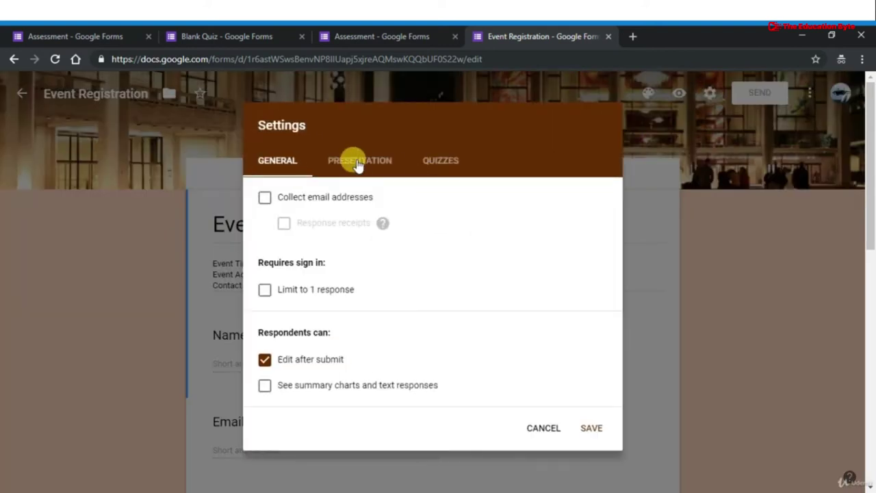
left_click(433, 169)
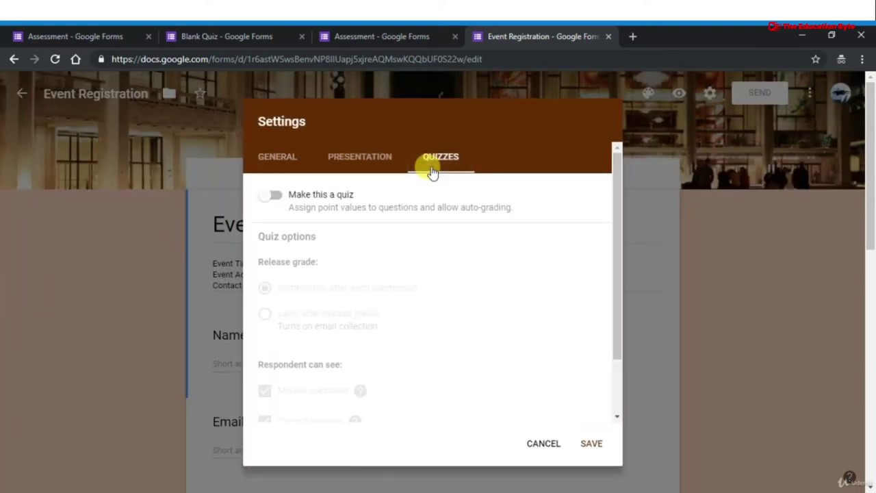
left_click(273, 197)
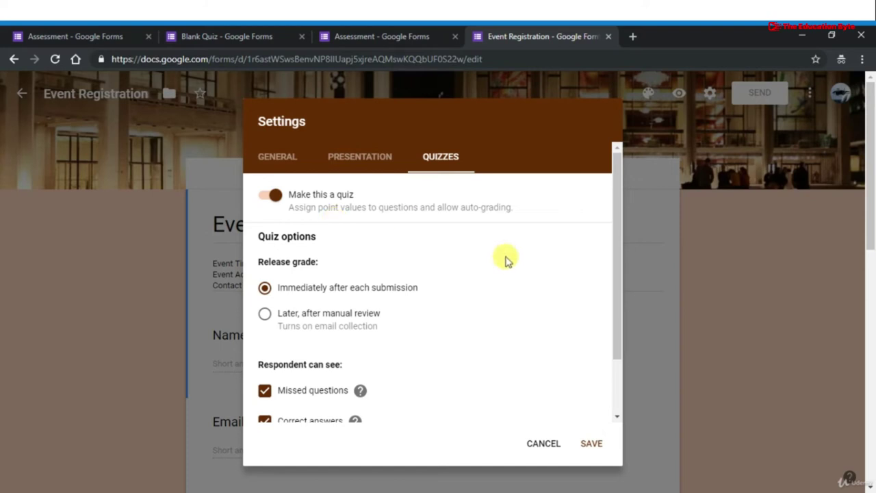
left_click(532, 443)
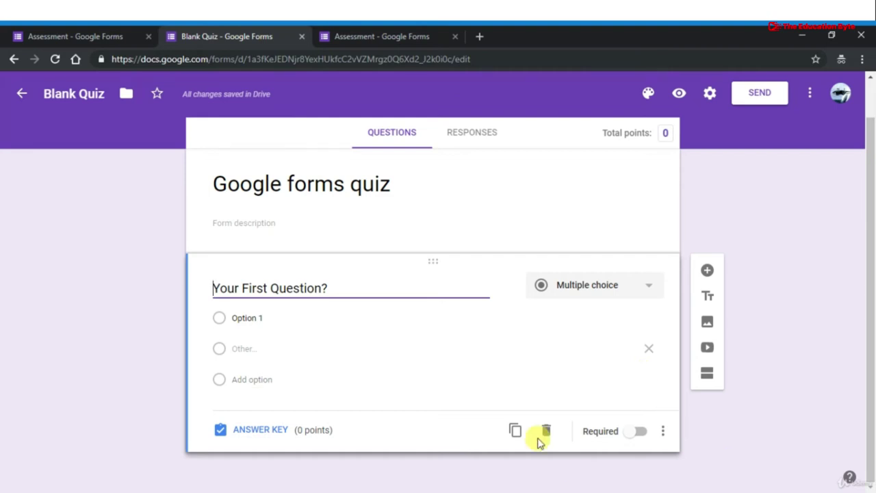
Edit the first question's title, keeping its Multiple choice question type
left_click(344, 288)
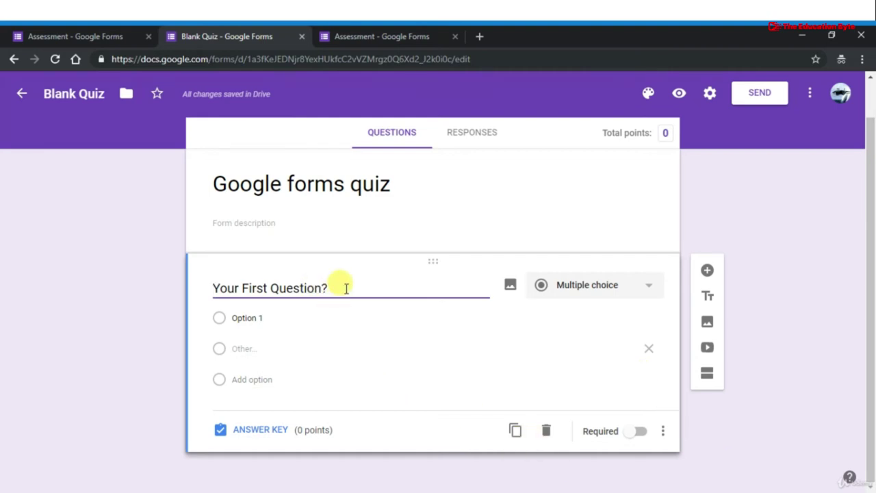
key("Left")
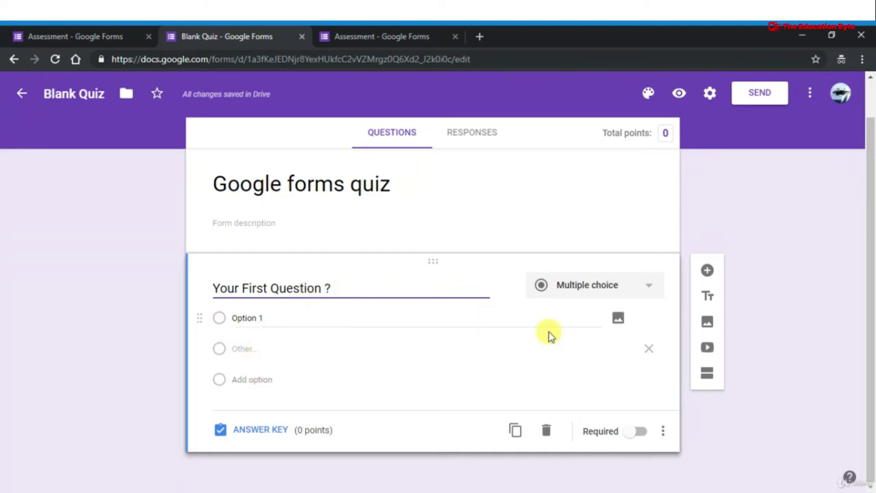
left_click(599, 300)
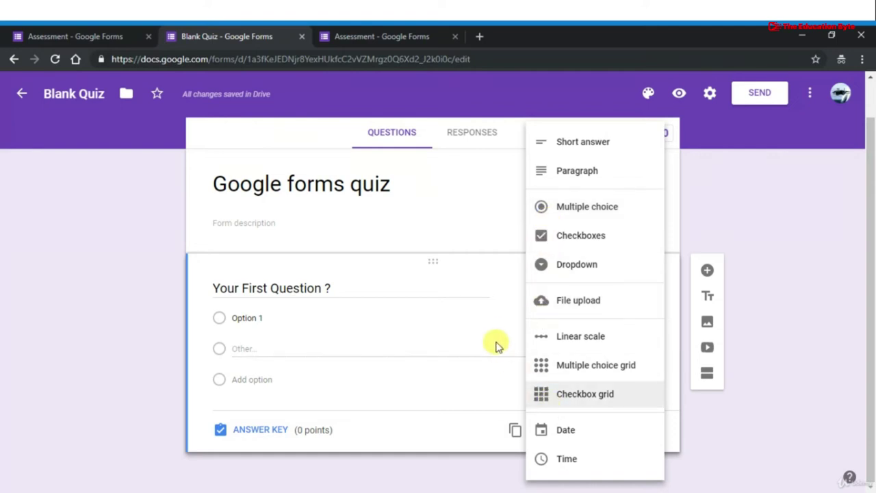
left_click(470, 206)
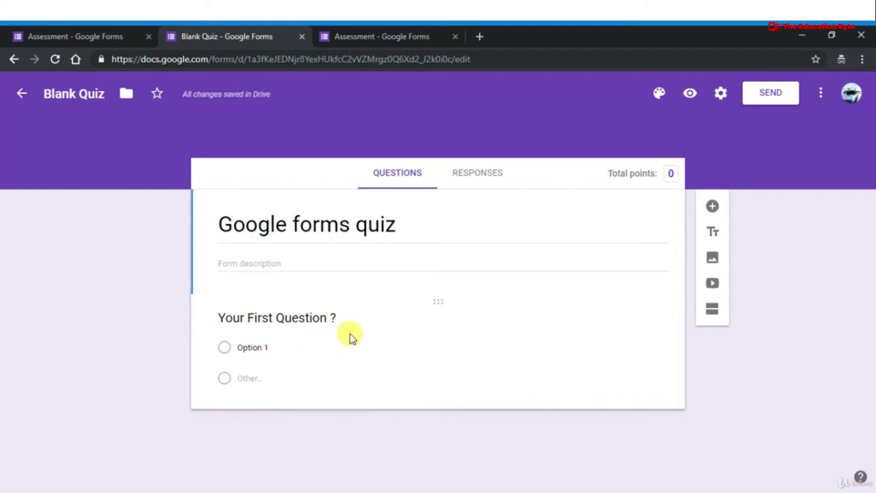
Give the first question three answer options, make it required, and add a second question
left_click(350, 334)
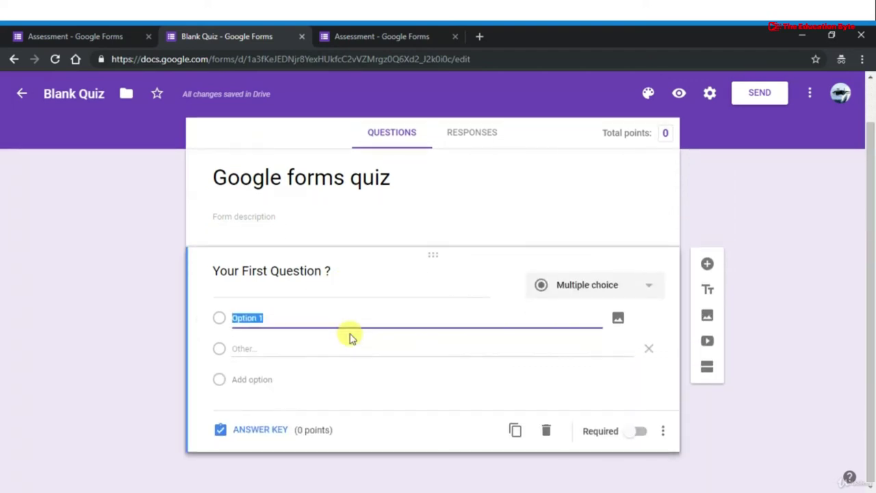
left_click(248, 377)
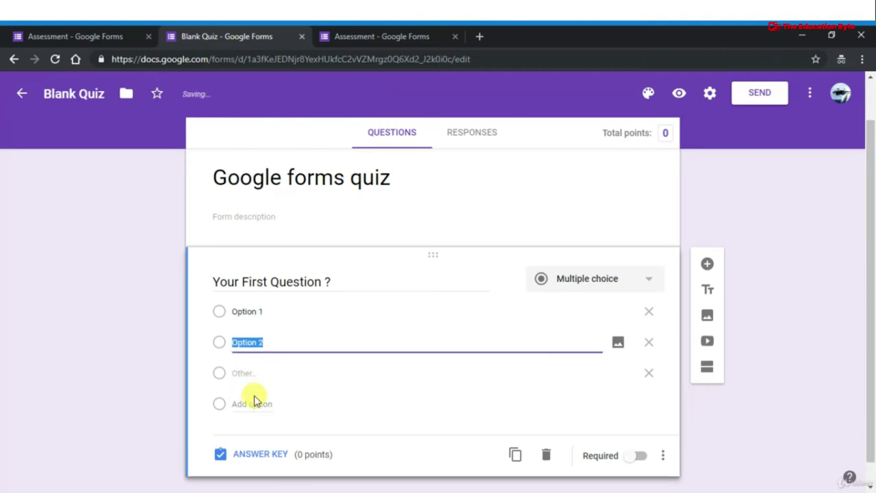
left_click(254, 402)
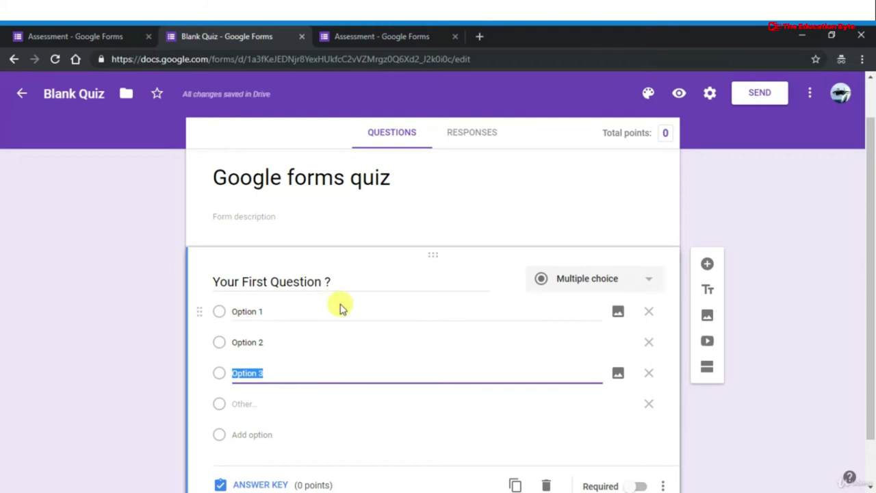
scroll(338, 308, "down", 1)
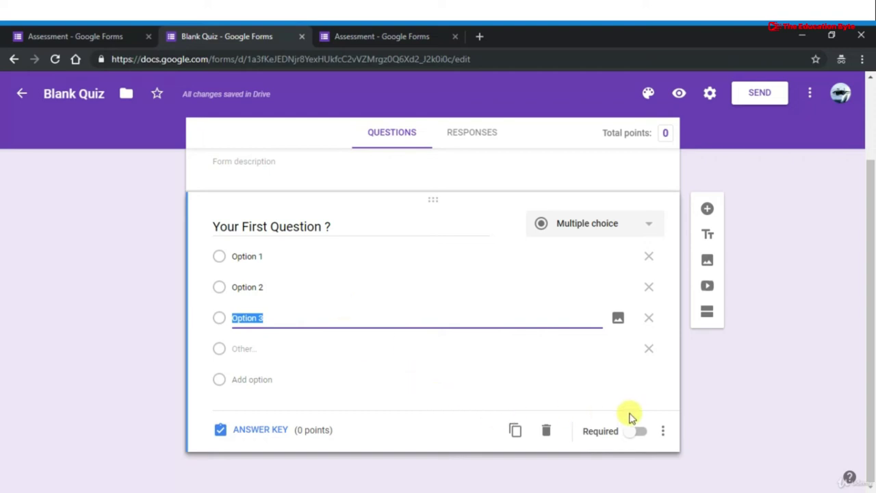
left_click(642, 437)
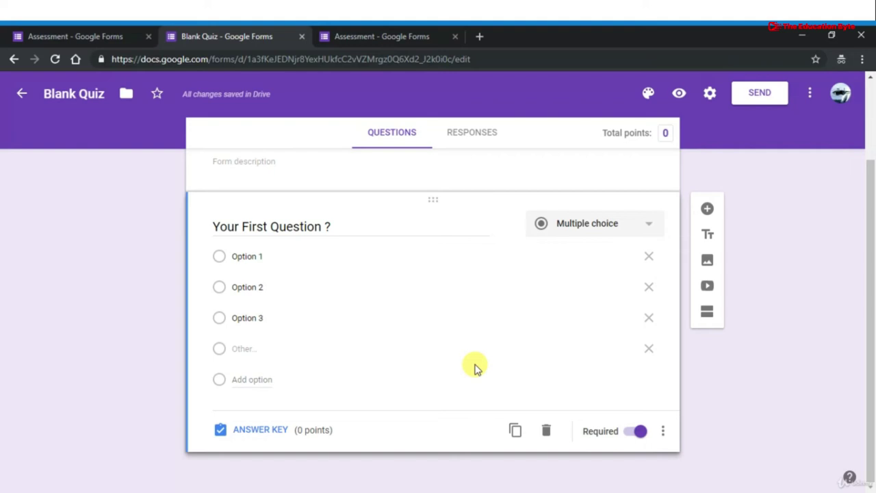
left_click(705, 209)
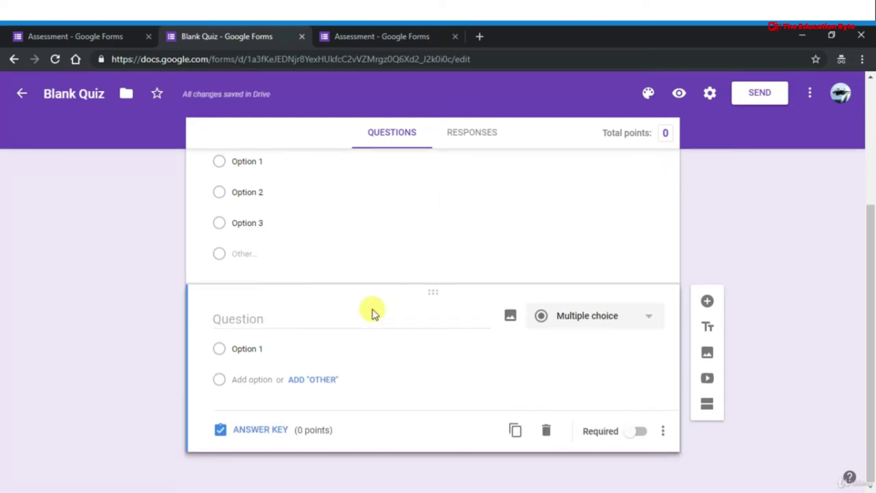
Name the second question 'Your 2nd Question ?' and change its type to Checkboxes
left_click(363, 321)
type("Yo")
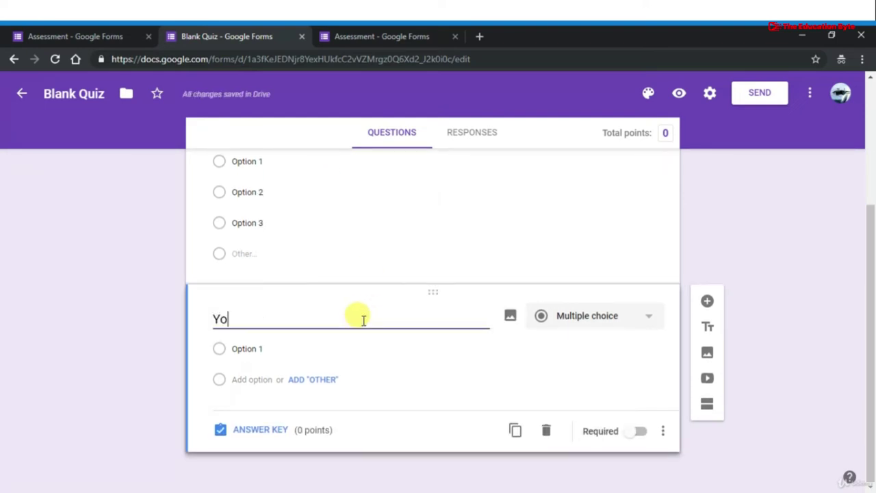
type("ur 2")
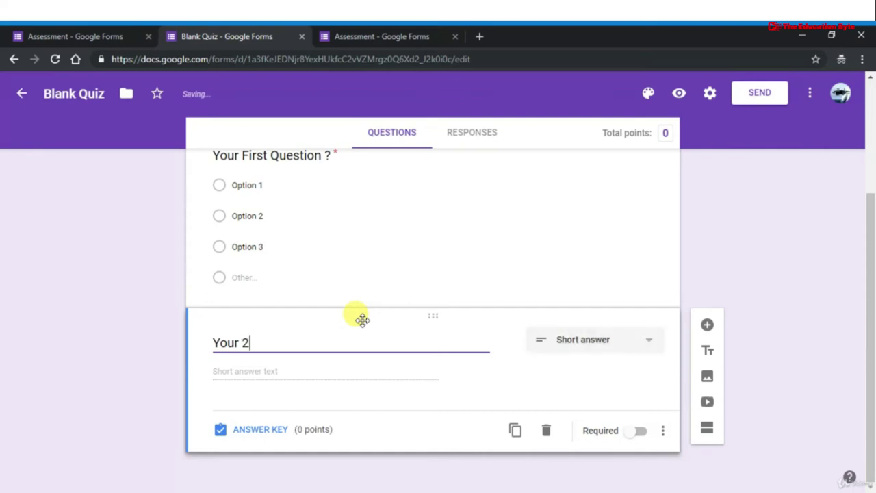
type("nd Que")
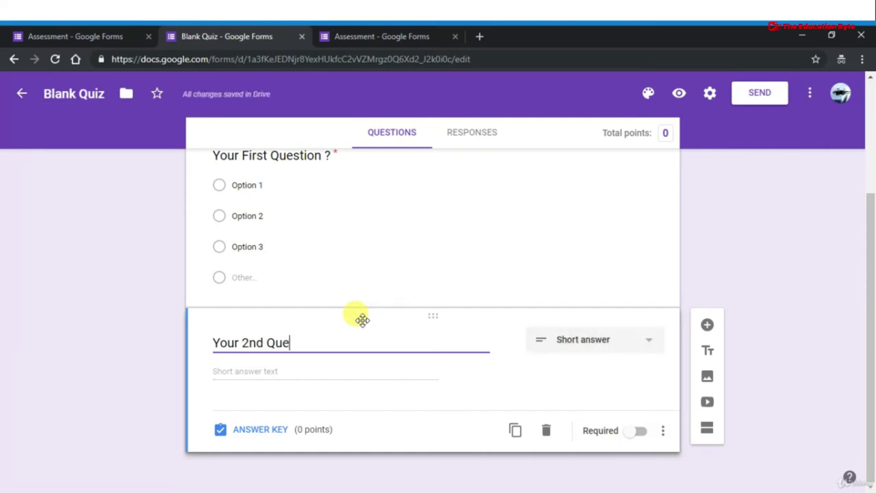
type("stion ?")
left_click(575, 350)
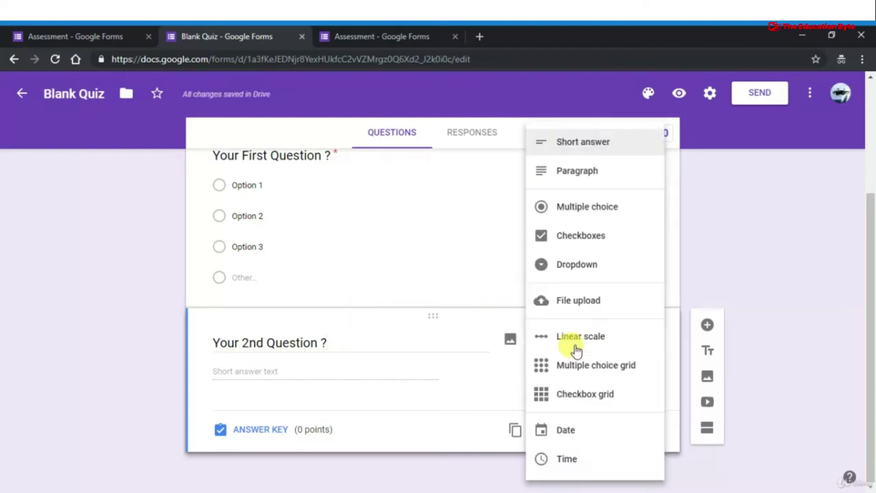
left_click(586, 239)
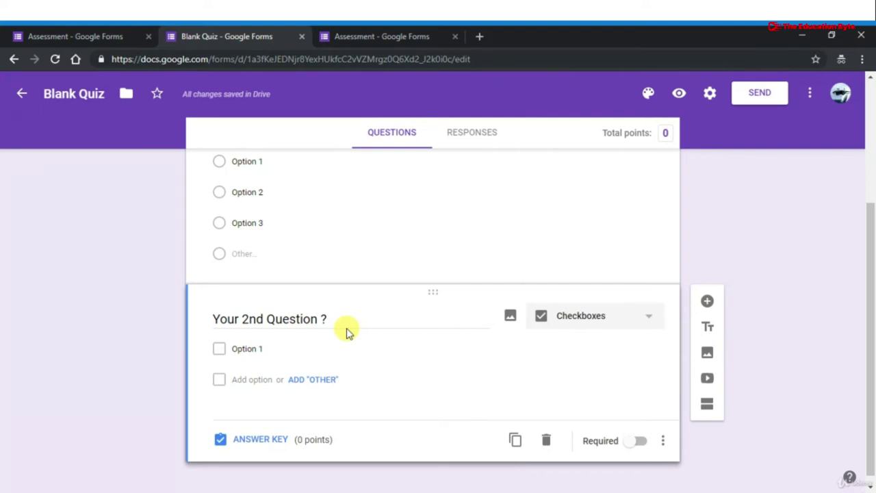
scroll(380, 383, "down", 1)
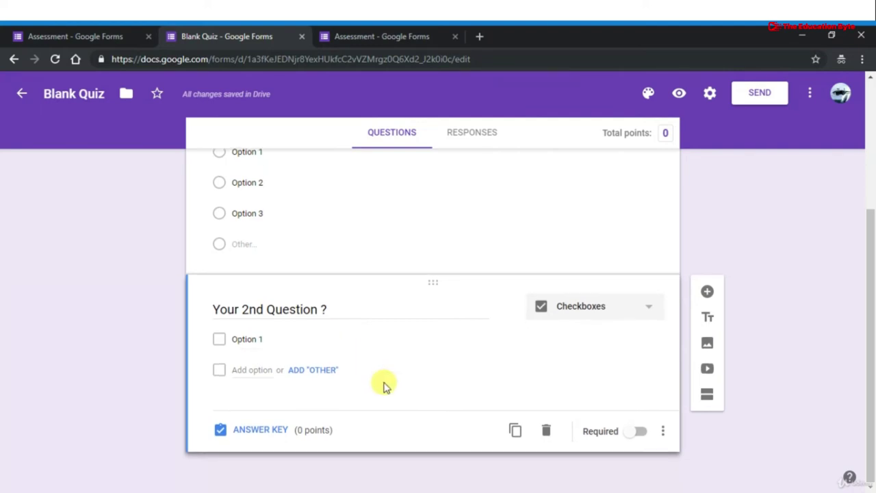
scroll(383, 386, "up", 1)
scroll(383, 387, "down", 1)
Duplicate the second question card, then bring up the form's Settings
left_click(515, 431)
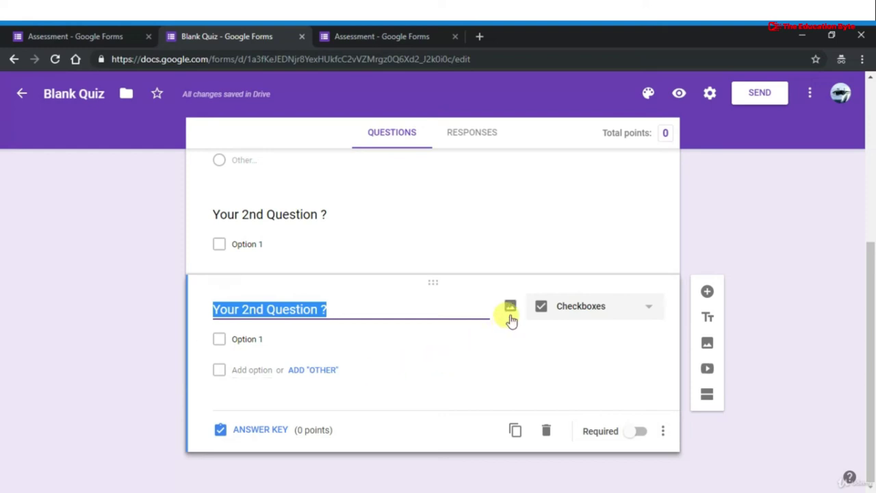
scroll(584, 215, "up", 3)
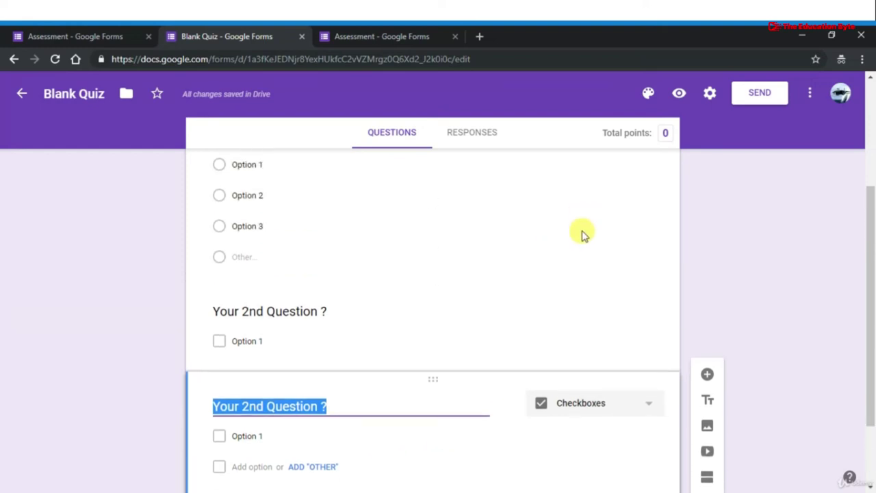
scroll(567, 315, "down", 3)
scroll(567, 316, "up", 5)
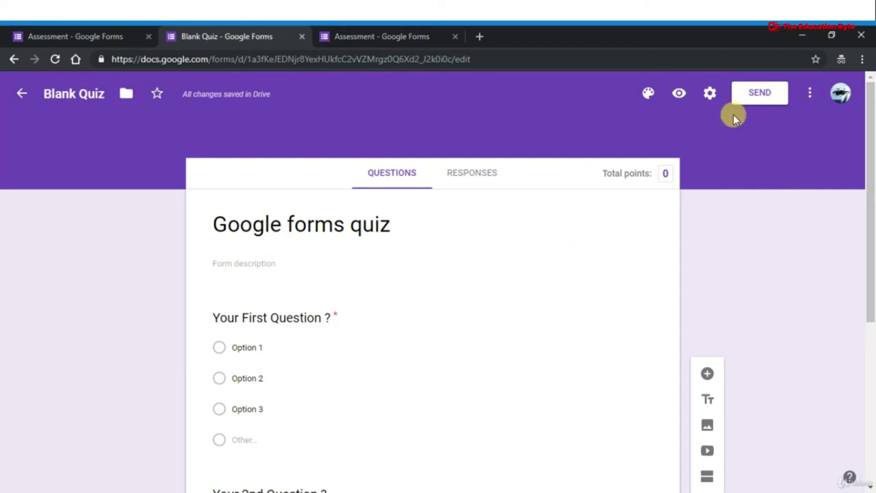
left_click(709, 94)
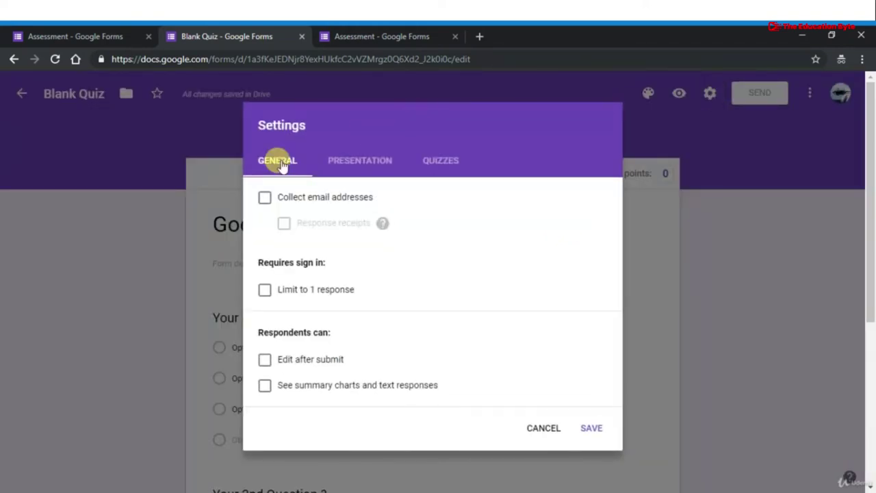
Collect email addresses, send receipts only on request, limit to 1 response, and leave editing off
left_click(265, 199)
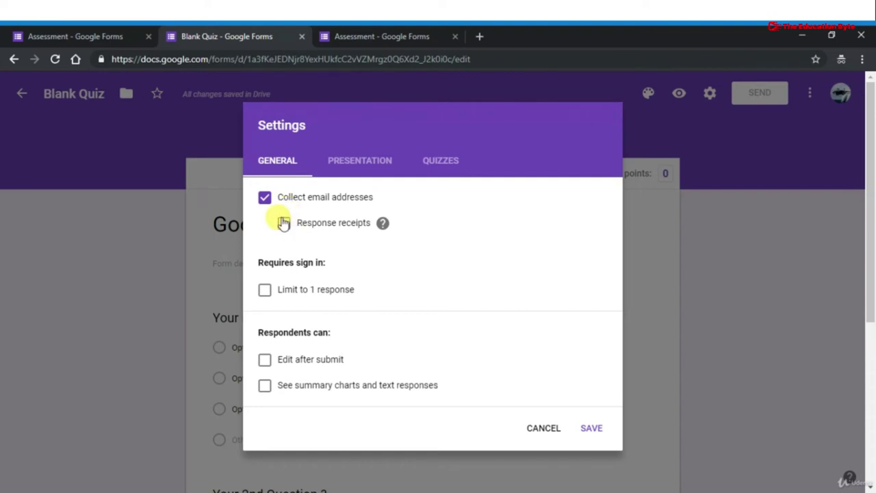
left_click(283, 222)
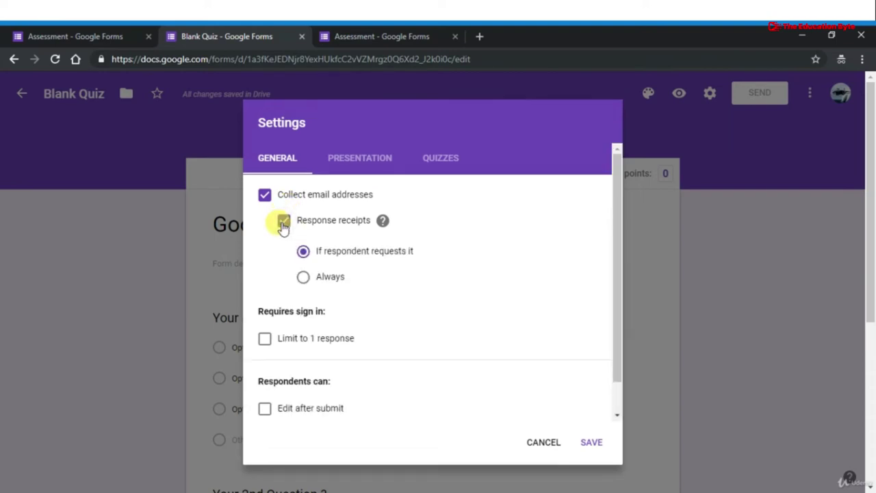
left_click(303, 278)
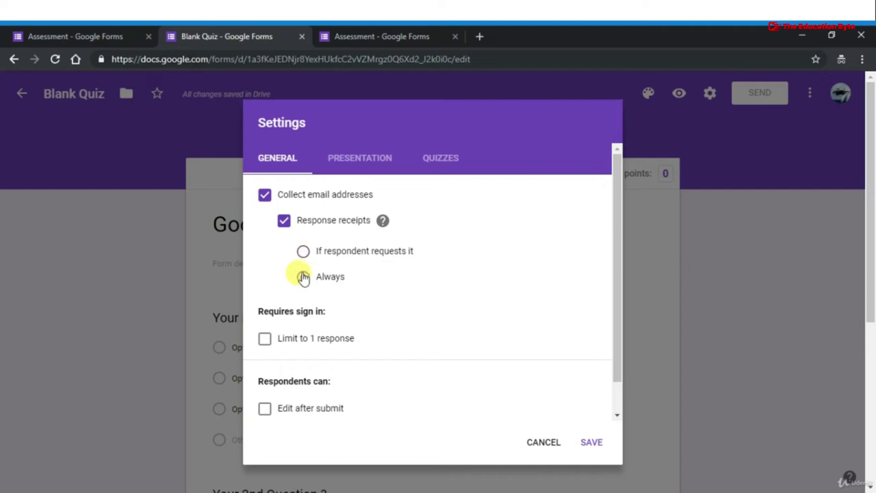
left_click(303, 252)
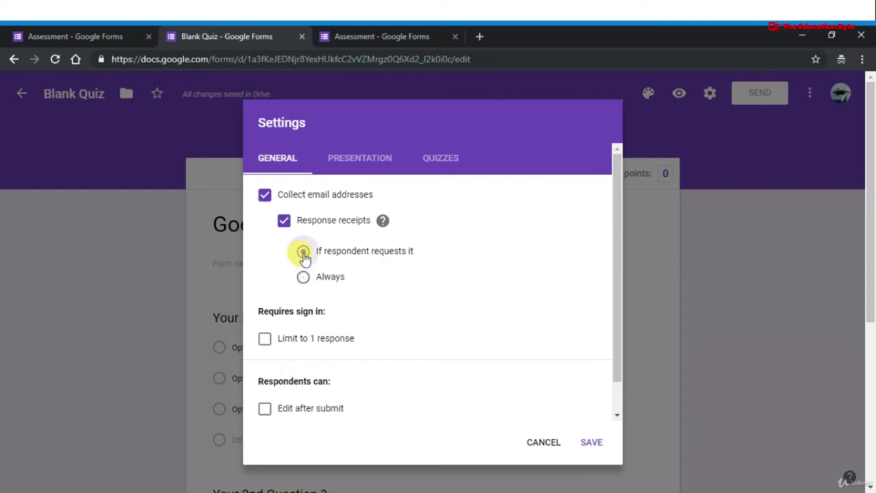
left_click(263, 341)
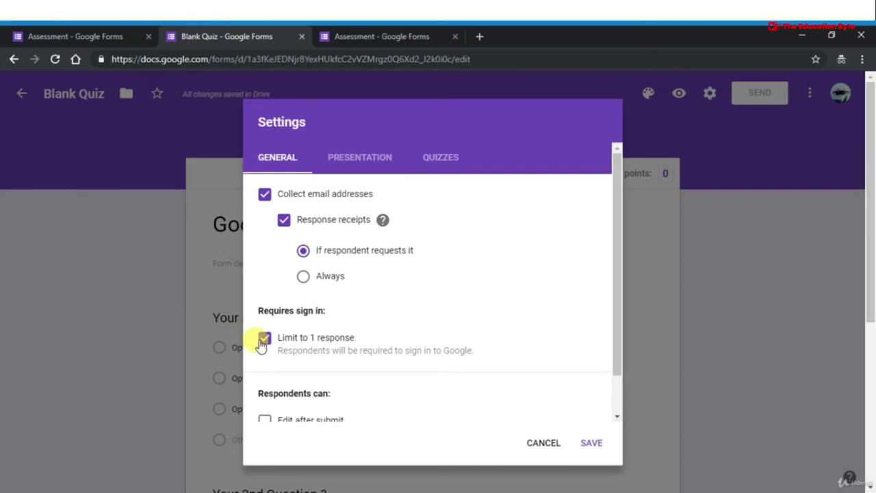
scroll(260, 345, "down", 1)
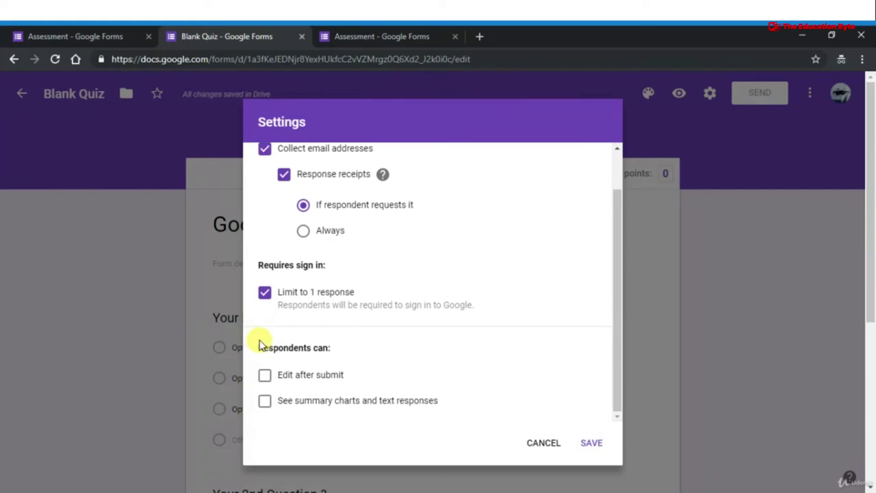
left_click(265, 376)
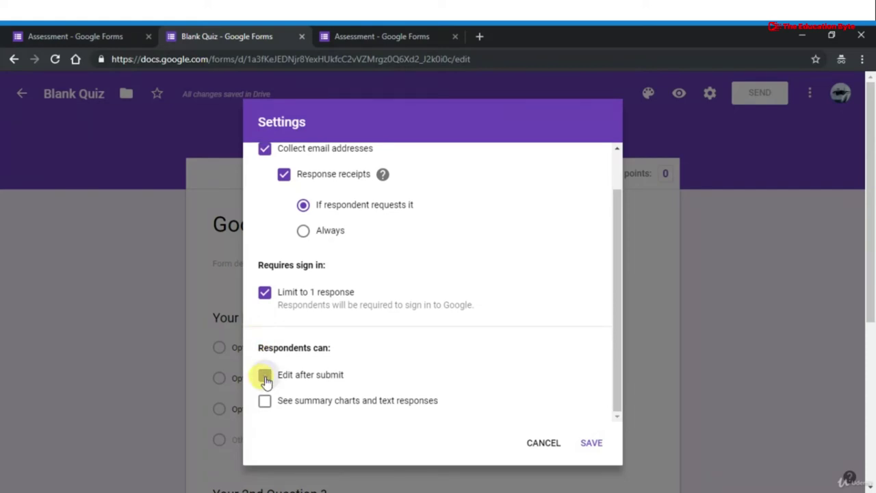
left_click(265, 377)
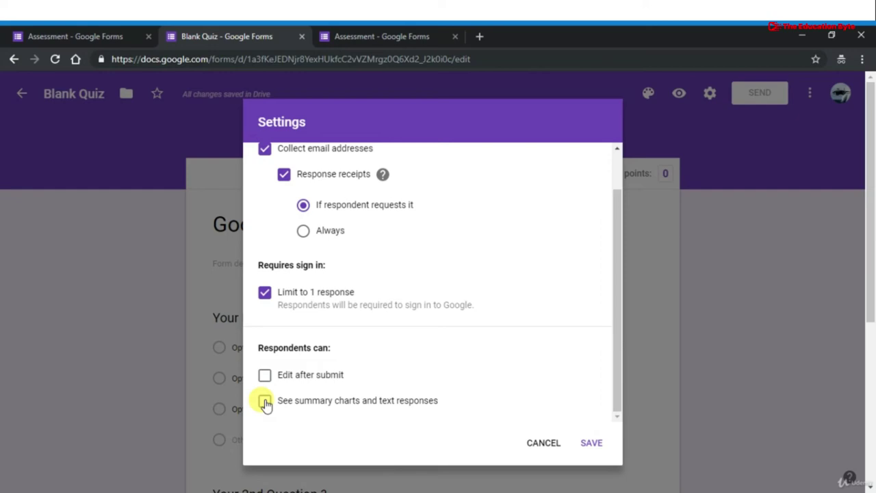
scroll(385, 287, "up", 2)
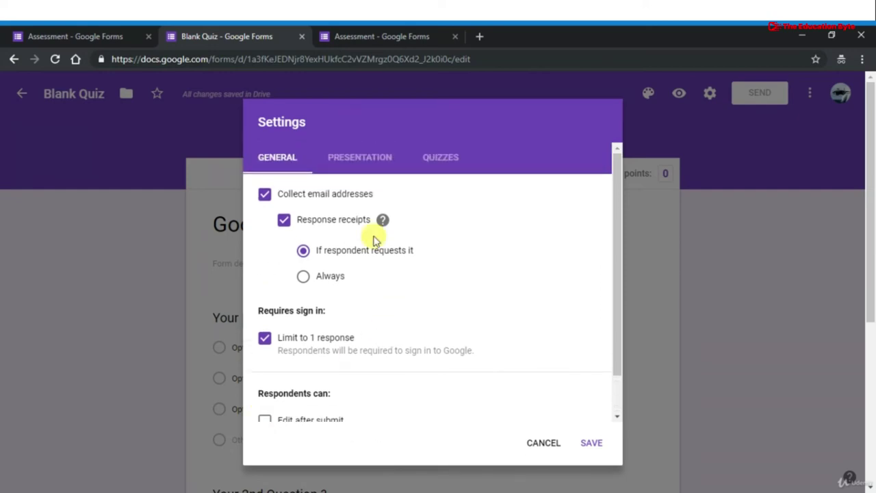
Show a progress bar, shuffle question order, set confirmation message 'Thank you', and save
left_click(355, 157)
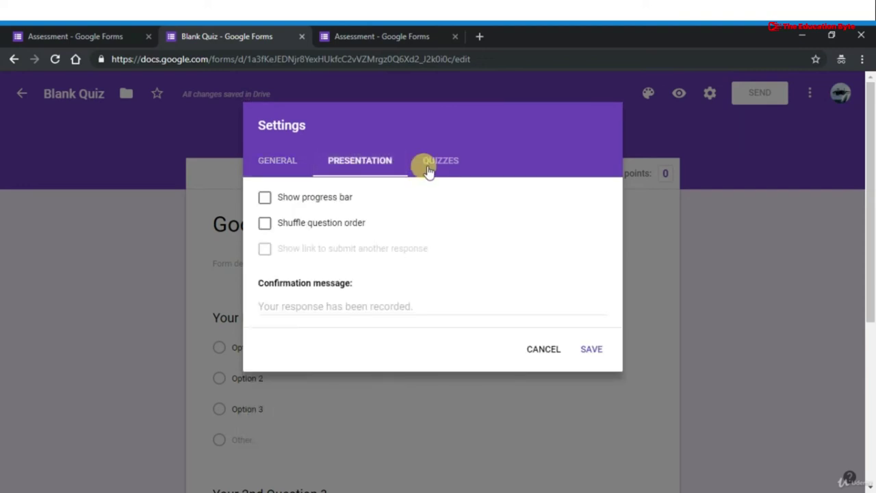
left_click(264, 226)
left_click(268, 200)
left_click(302, 310)
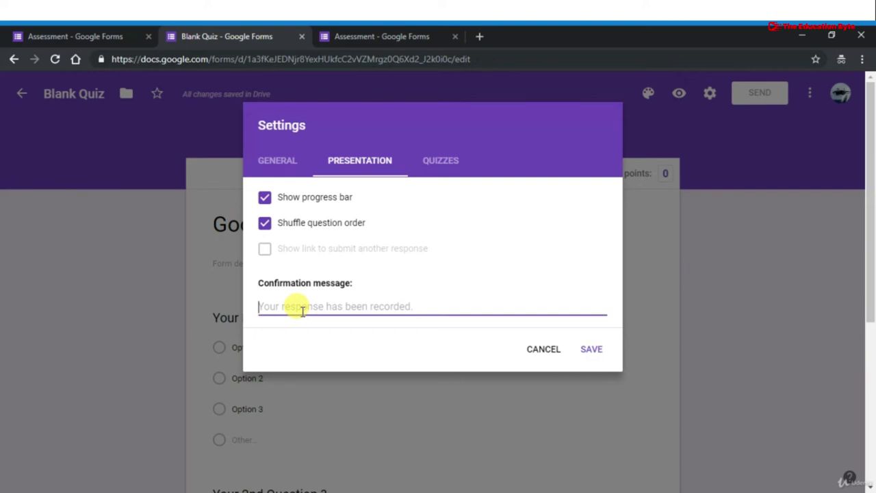
type("Thank")
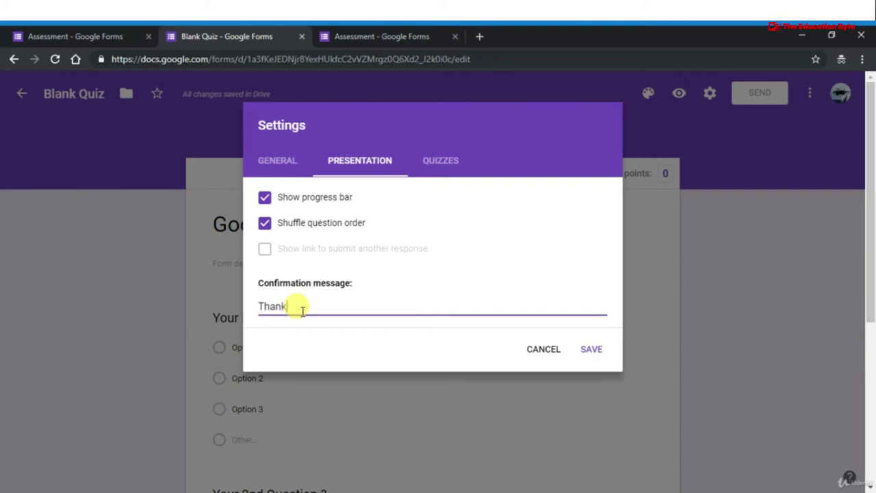
type(" you")
left_click(589, 354)
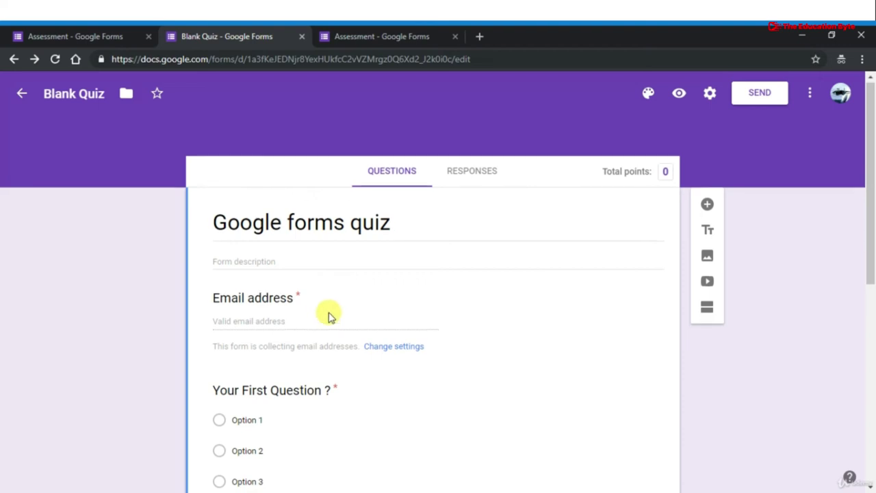
Open the first question's answer key and set its value to 5 points
scroll(329, 314, "down", 3)
scroll(328, 312, "down", 3)
scroll(328, 312, "up", 3)
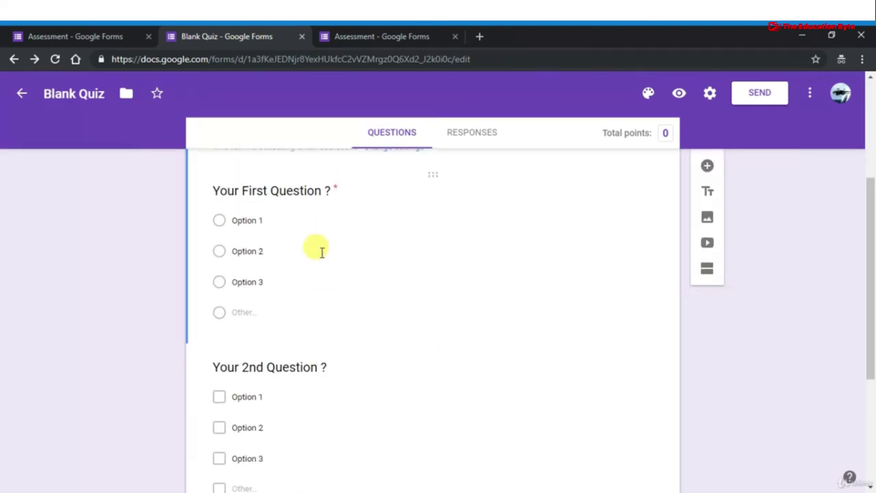
left_click(322, 252)
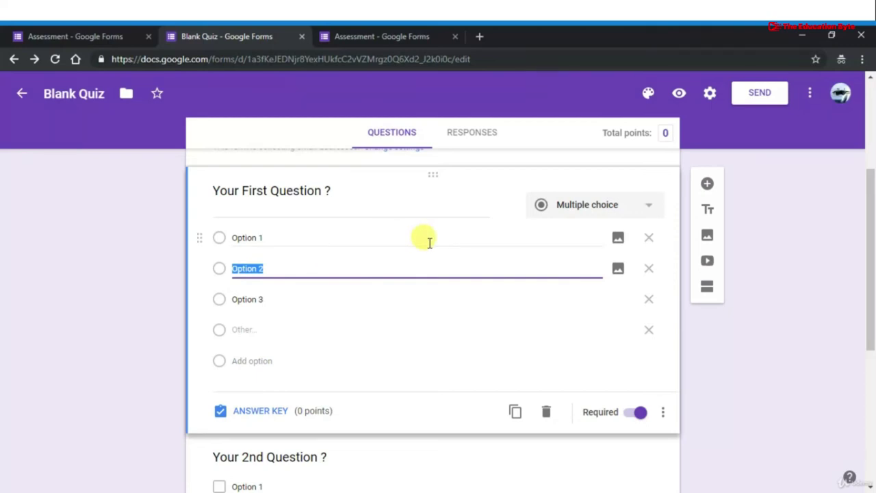
left_click(272, 414)
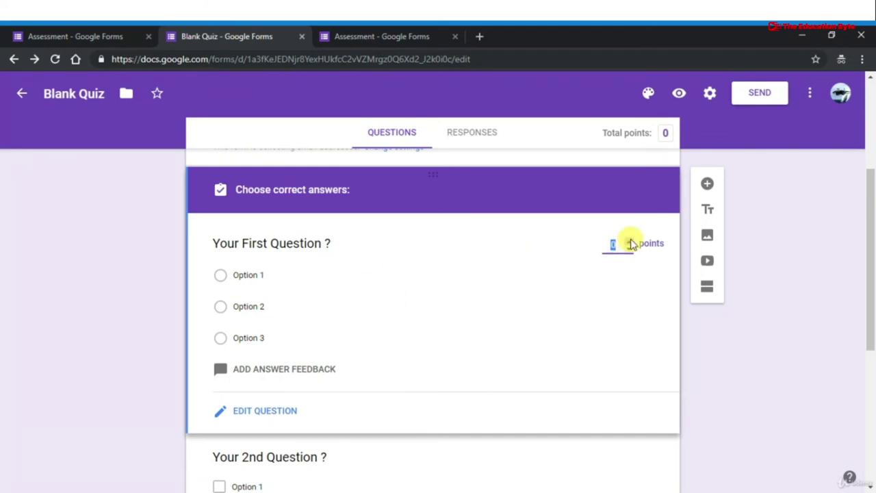
left_click(631, 243)
left_click(632, 242)
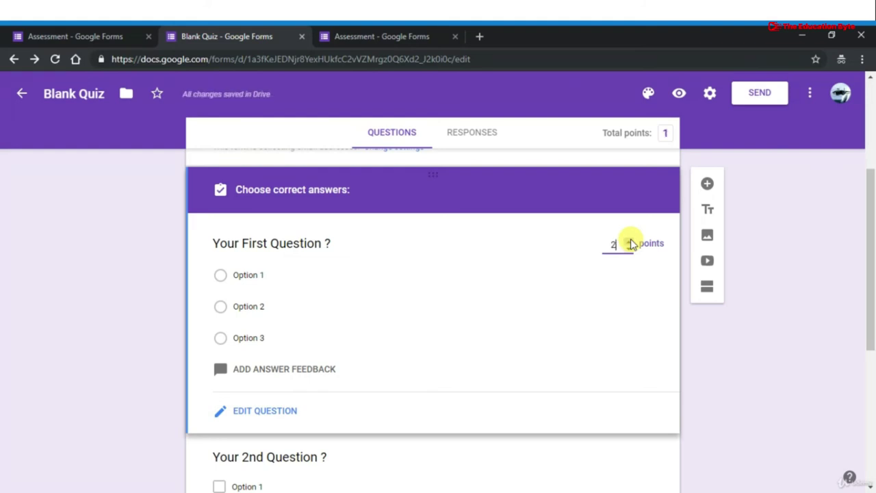
left_click(631, 242)
left_click(631, 242)
left_click(631, 242)
left_click(631, 243)
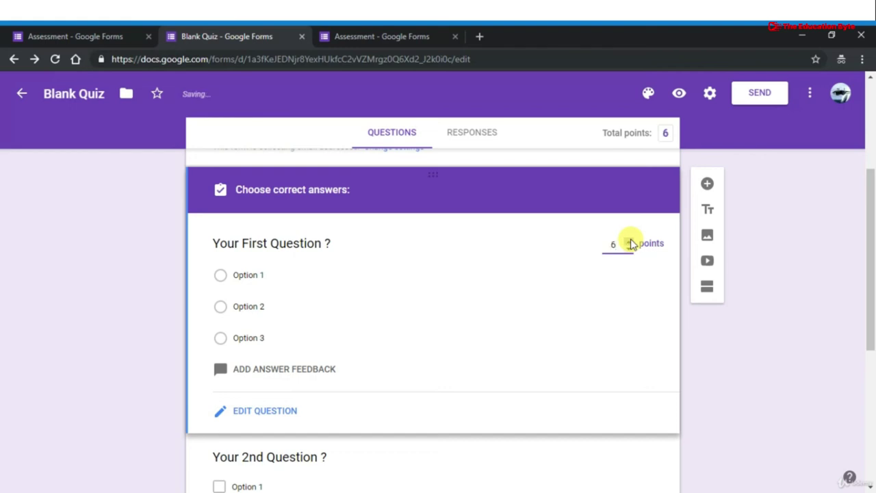
left_click(629, 248)
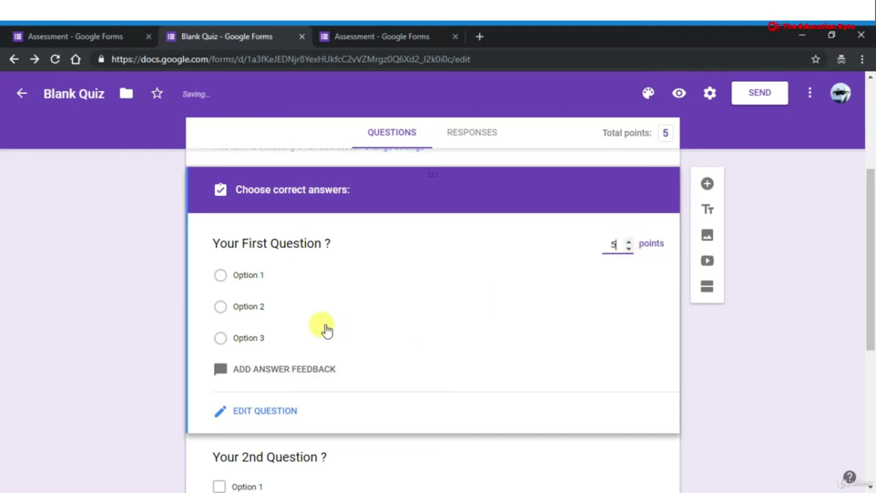
Mark Option 2 as the first question's correct answer and close the answer key
scroll(325, 328, "down", 1)
scroll(268, 312, "up", 1)
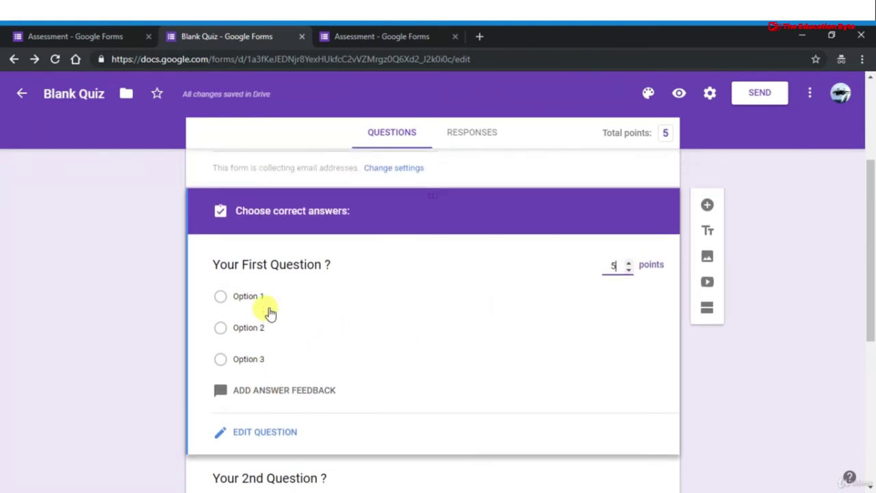
left_click(259, 328)
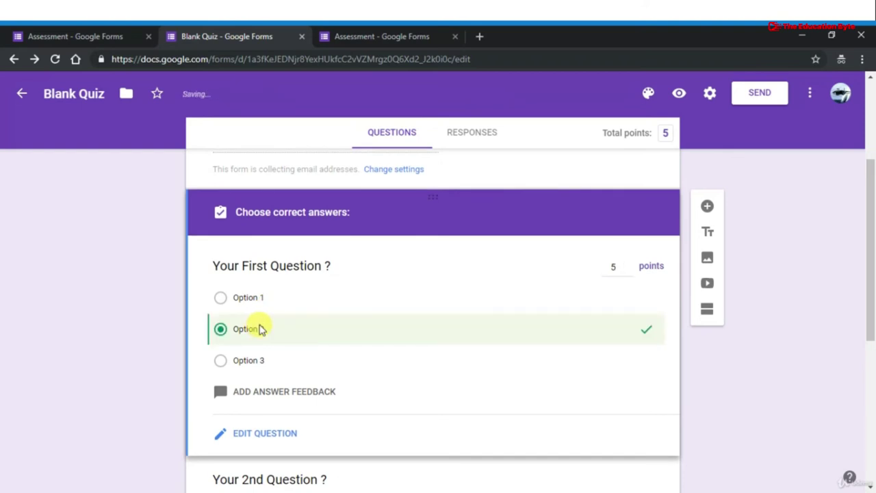
scroll(258, 329, "down", 2)
scroll(256, 329, "up", 3)
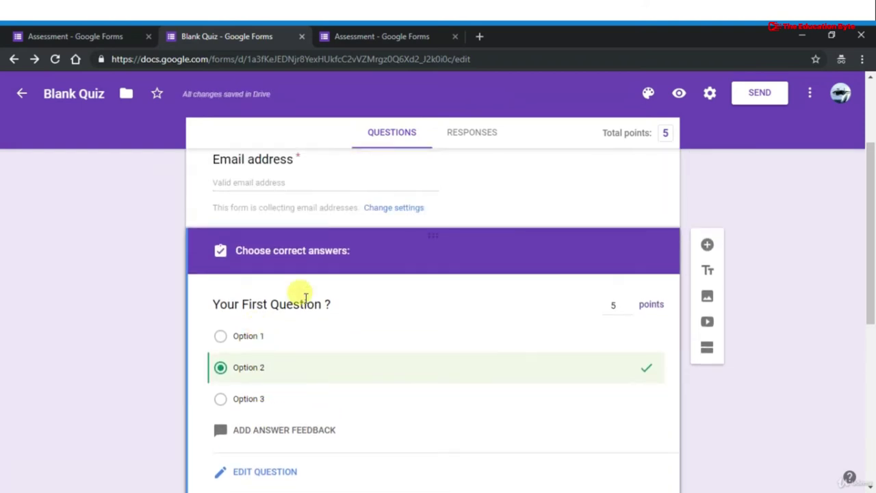
left_click(468, 200)
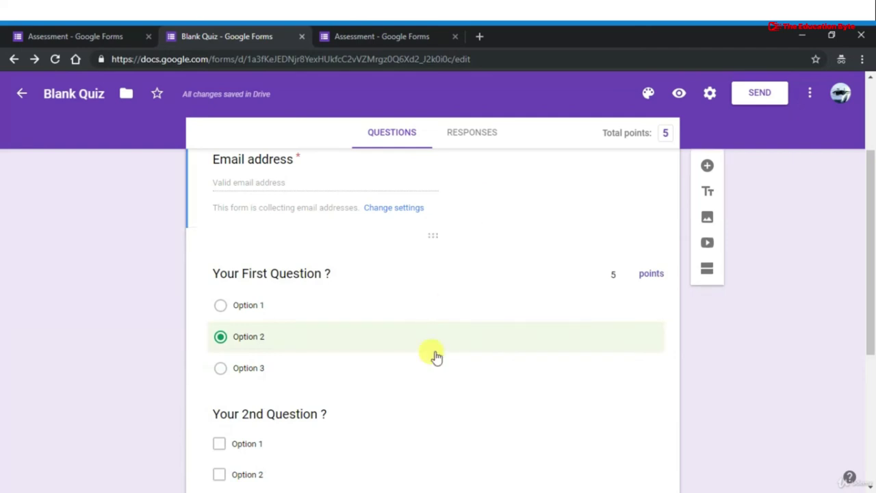
scroll(437, 356, "down", 3)
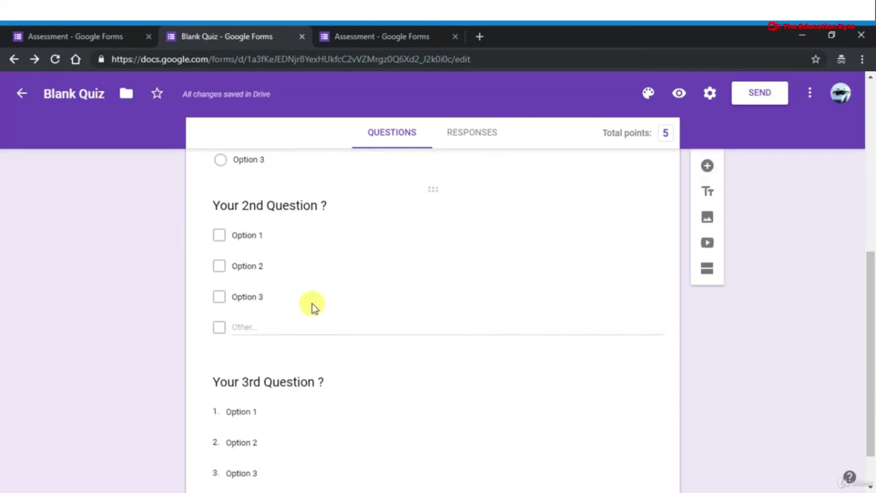
Give the 2nd question 5 points with Option 2 and Option 3 marked correct
left_click(491, 278)
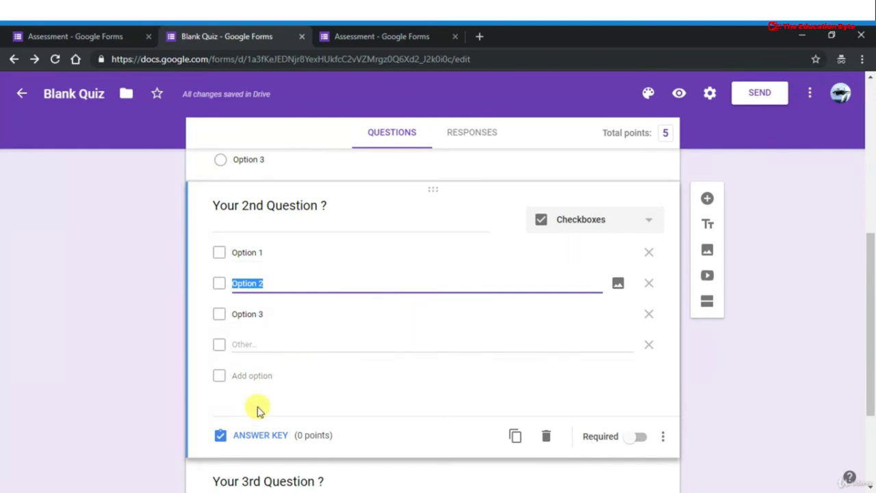
left_click(250, 431)
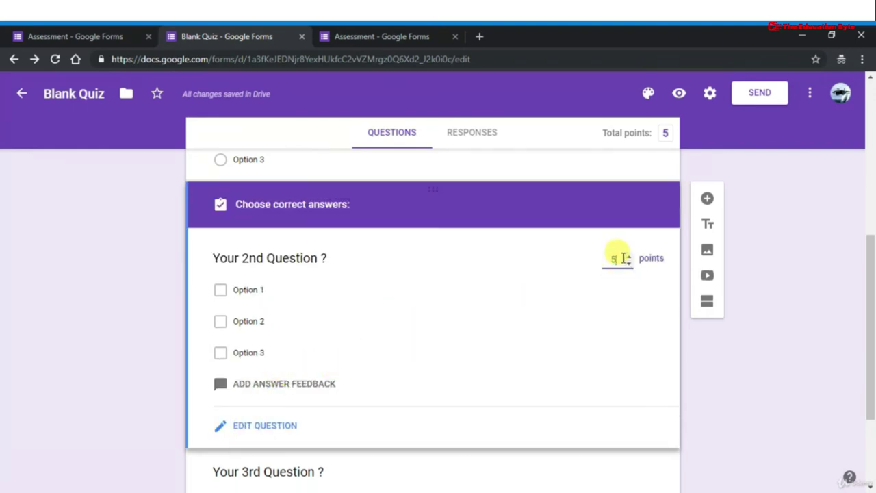
type("5")
left_click(266, 323)
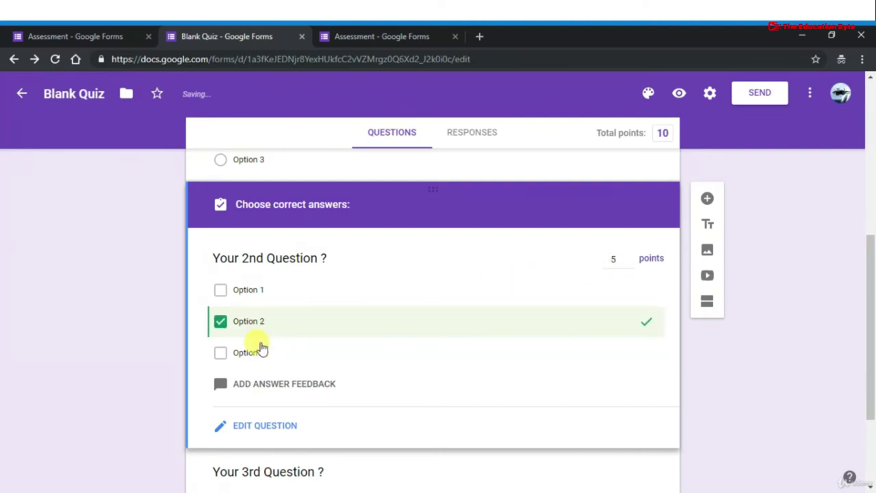
left_click(261, 349)
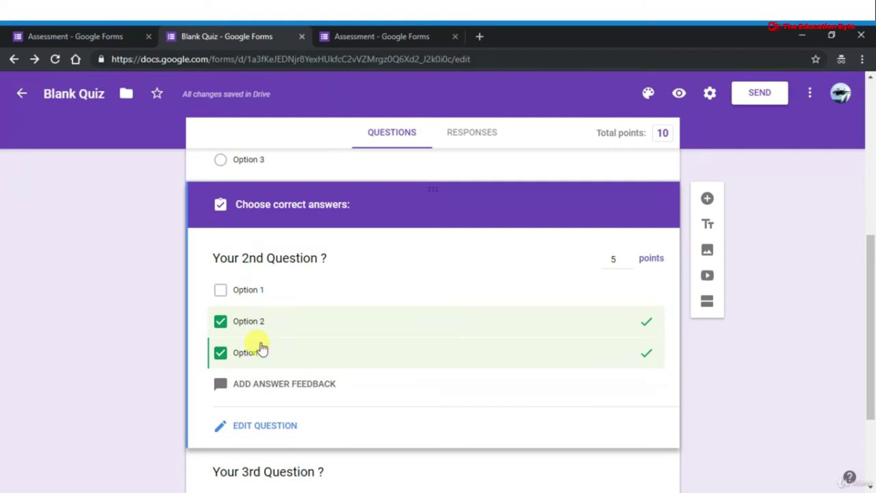
scroll(307, 285, "up", 2)
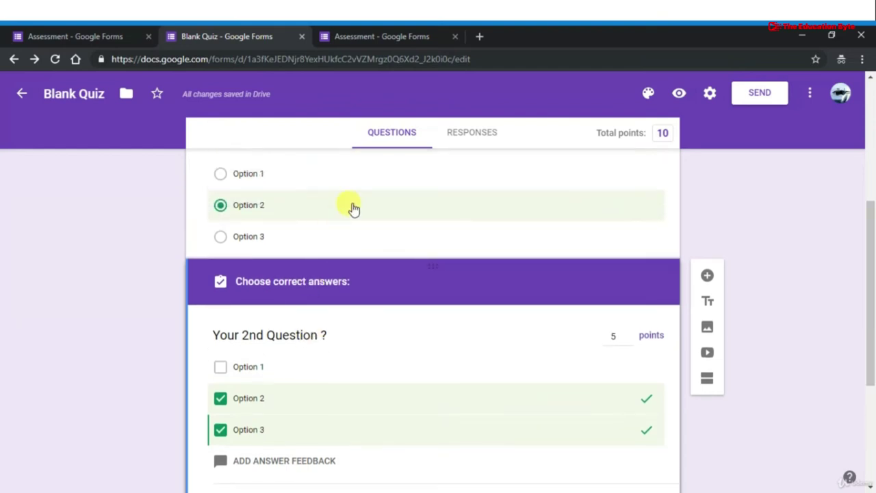
left_click(361, 205)
scroll(362, 342, "down", 3)
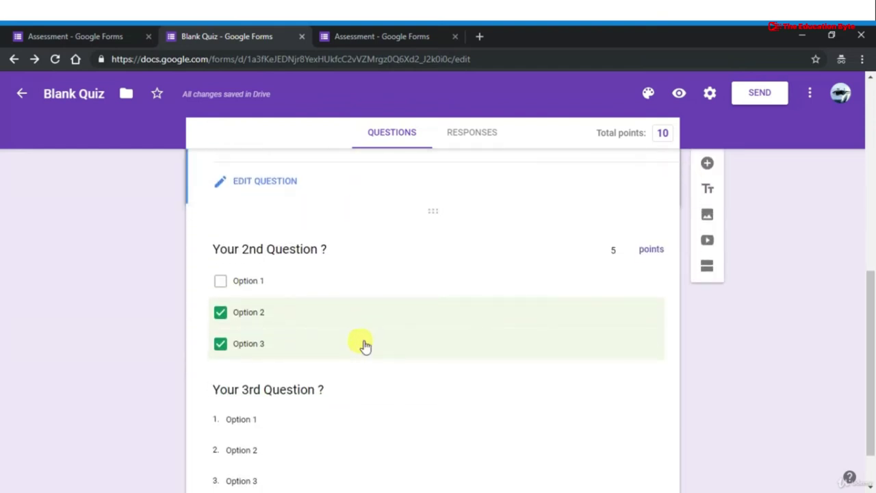
left_click(277, 392)
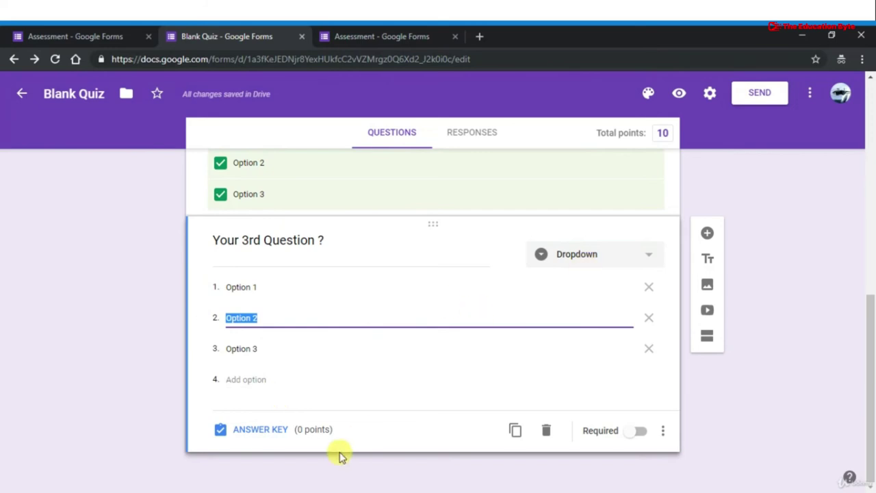
Set the 3rd question's answer key to 5 points with only Option 3 correct
left_click(245, 438)
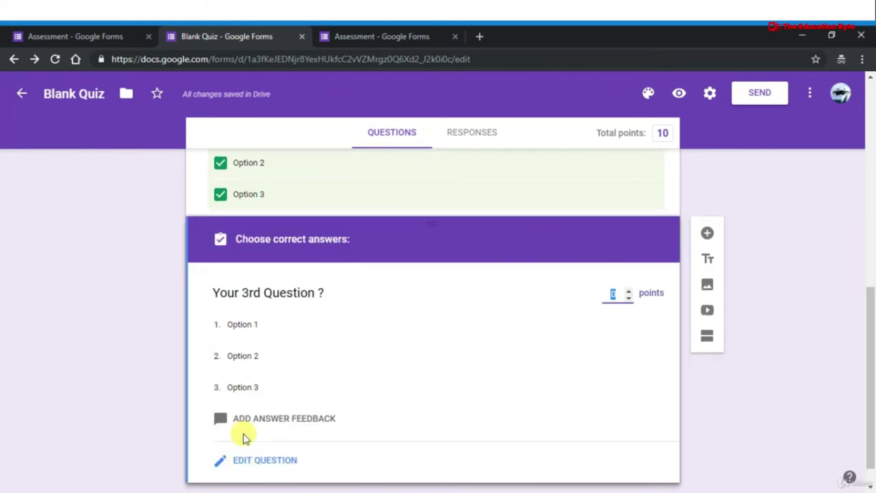
scroll(342, 426, "down", 1)
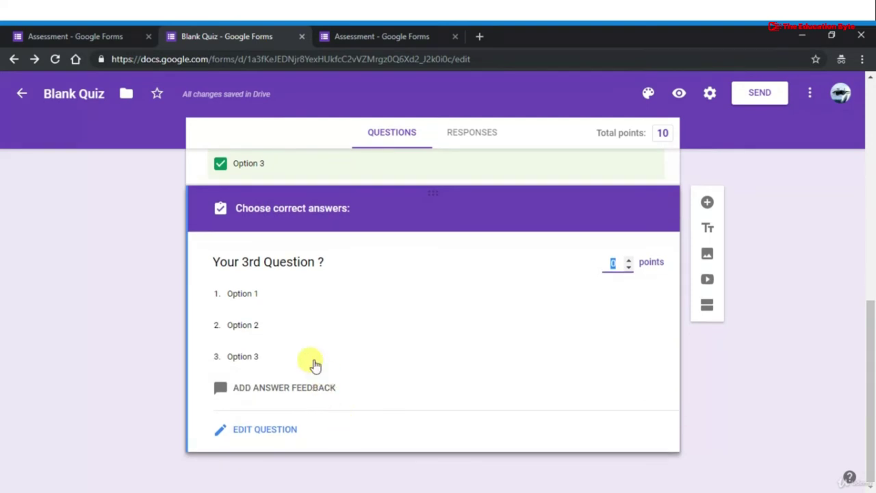
left_click(311, 357)
left_click(311, 358)
left_click(310, 336)
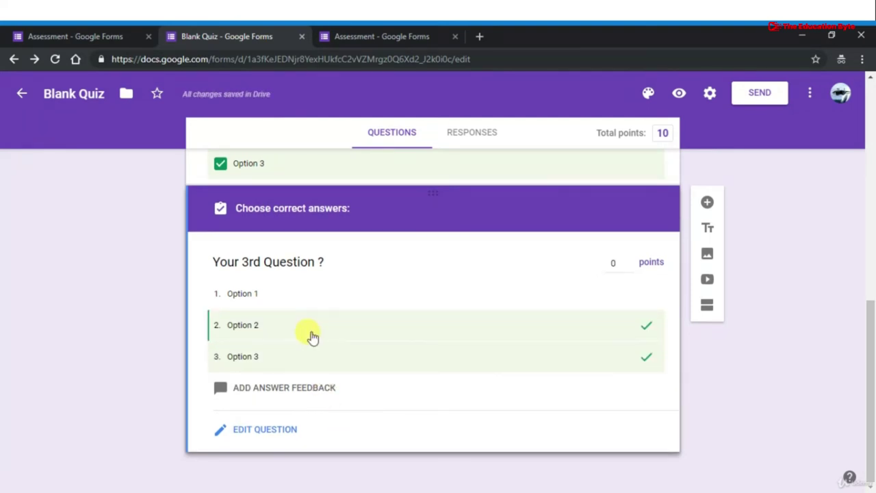
left_click(315, 304)
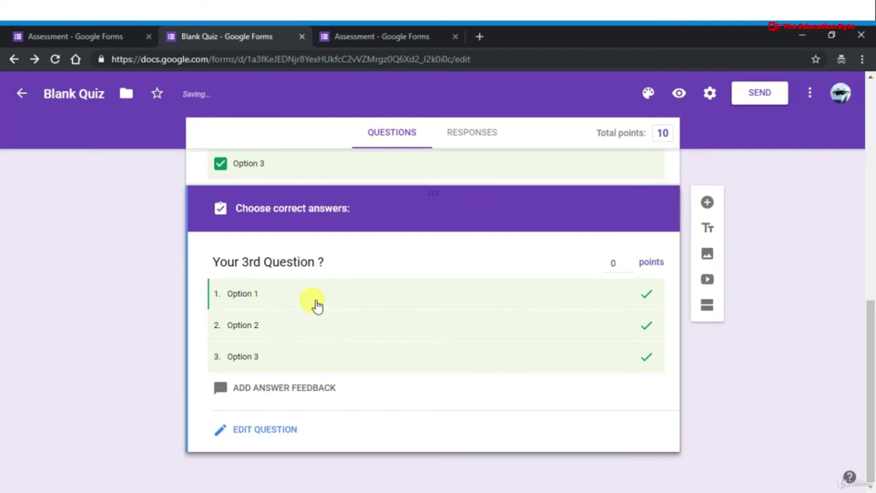
left_click(317, 305)
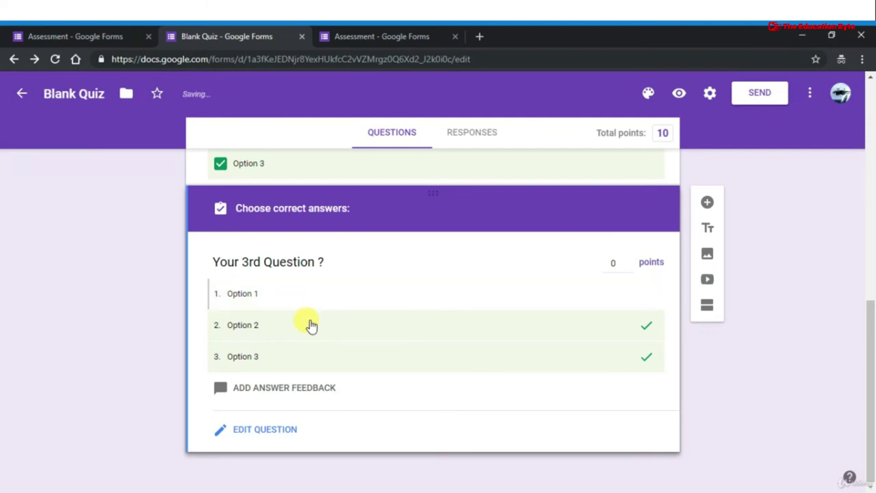
left_click(305, 336)
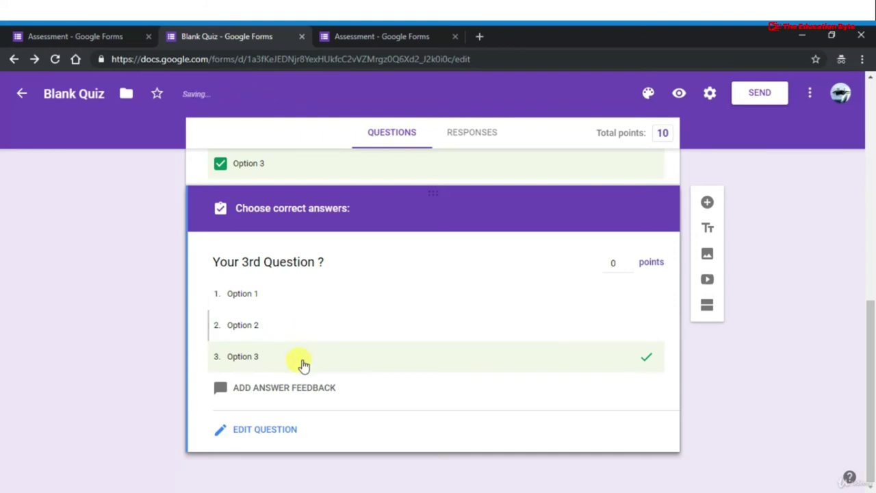
left_click(613, 262)
key("BackSpace")
type("5")
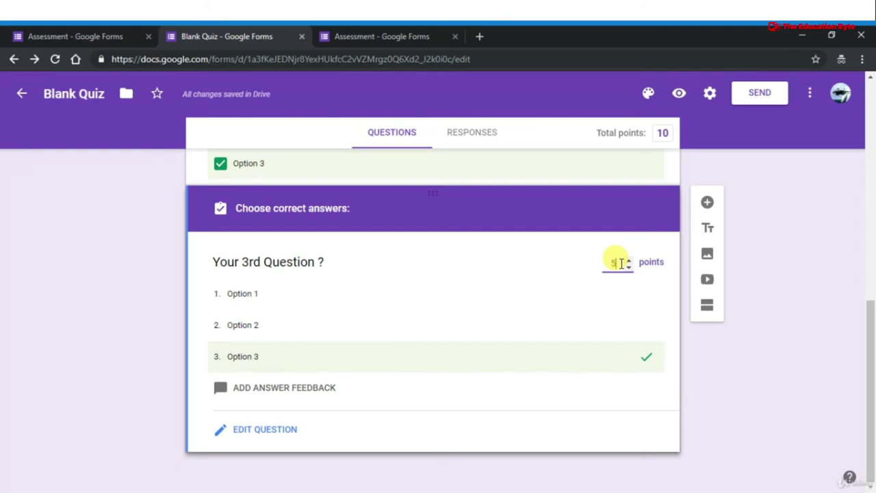
left_click(440, 166)
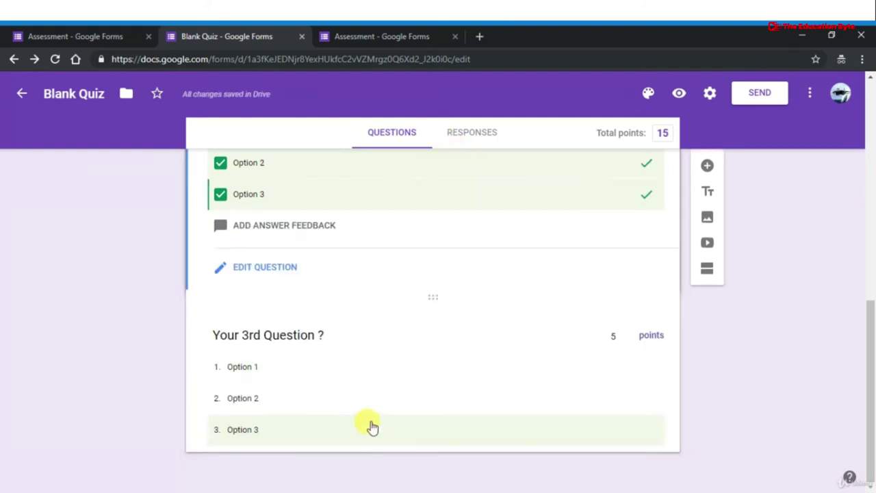
Go back to the first question and switch it to editing
scroll(372, 426, "up", 10)
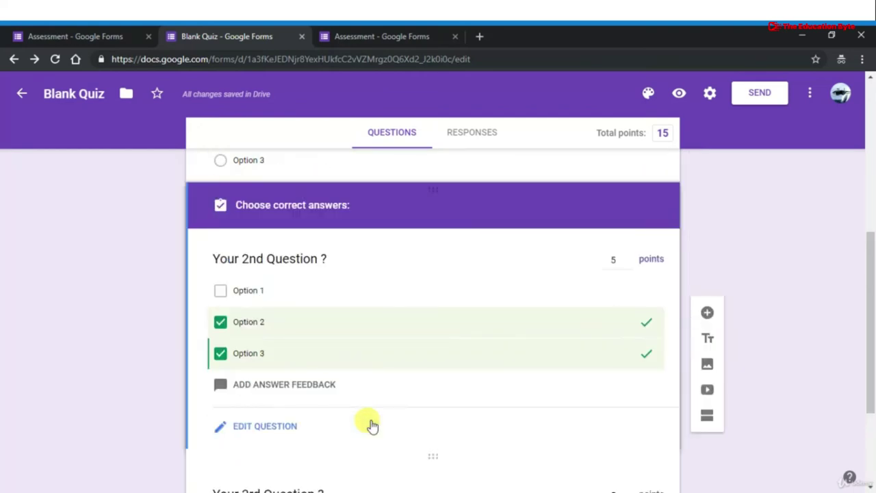
scroll(372, 426, "down", 5)
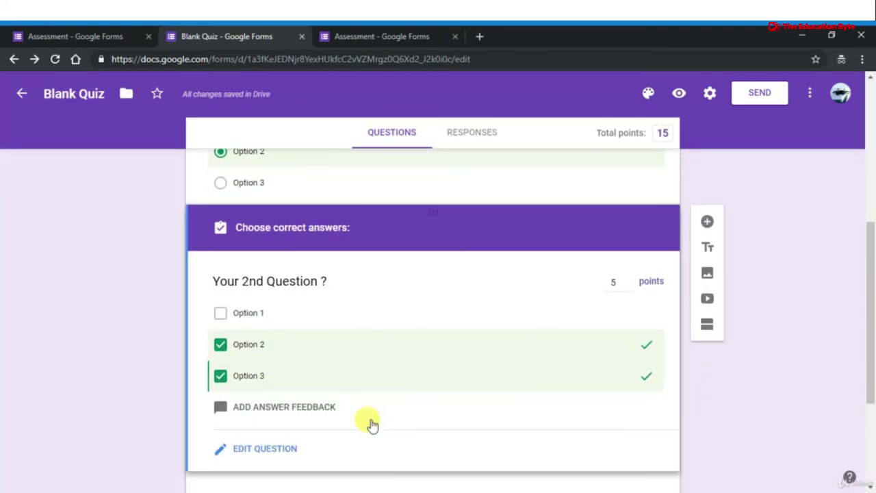
left_click(465, 180)
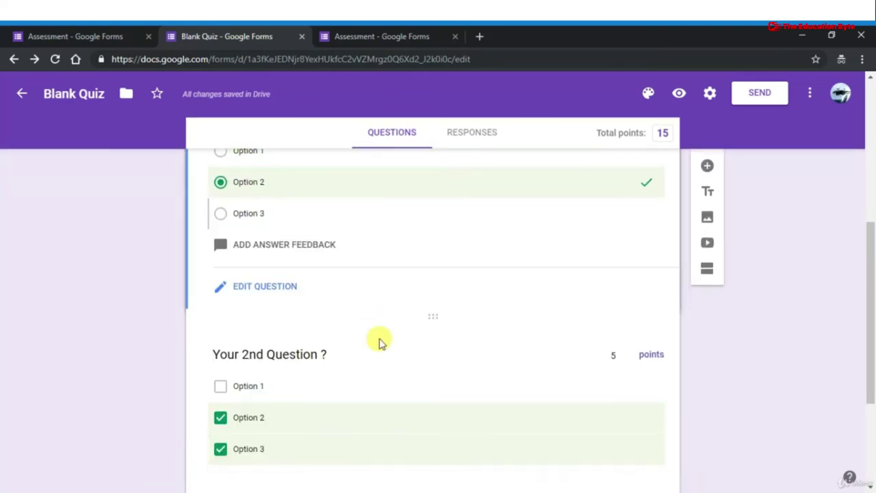
scroll(382, 342, "down", 3)
scroll(345, 450, "up", 2)
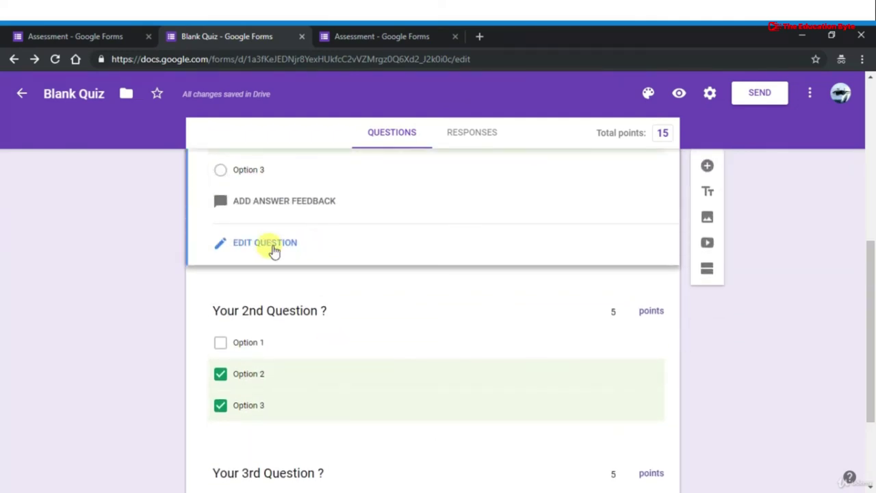
left_click(273, 251)
scroll(383, 361, "down", 5)
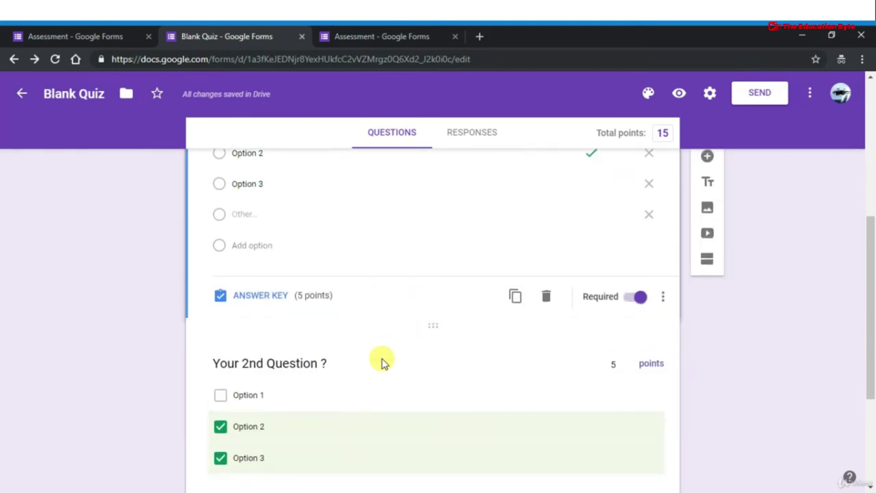
Switch on the Required toggle for both the 2nd and 3rd questions
scroll(391, 315, "down", 1)
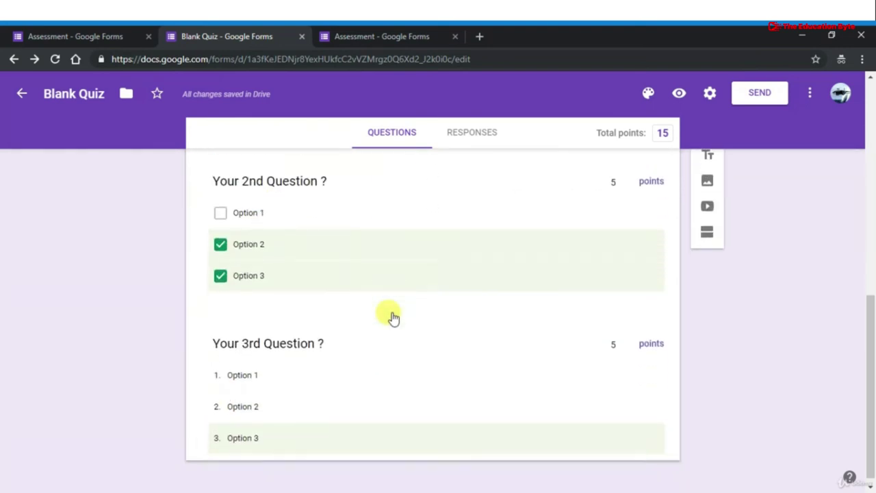
scroll(411, 236, "up", 3)
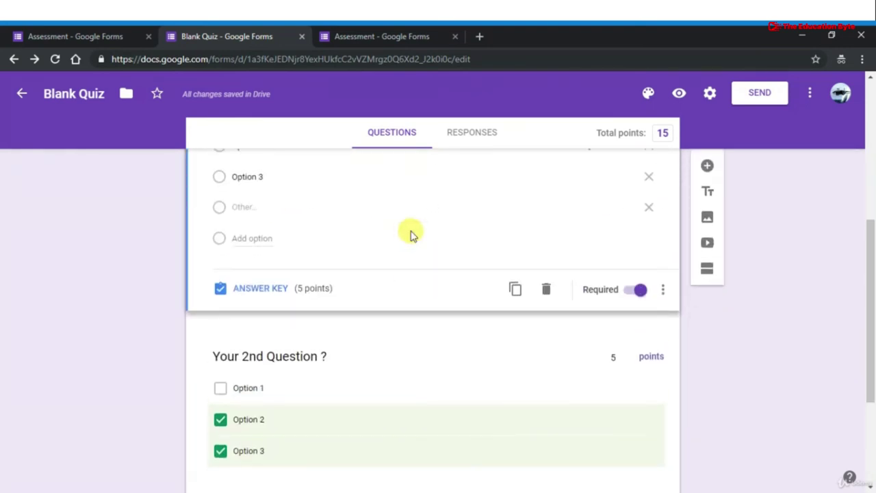
scroll(411, 233, "up", 1)
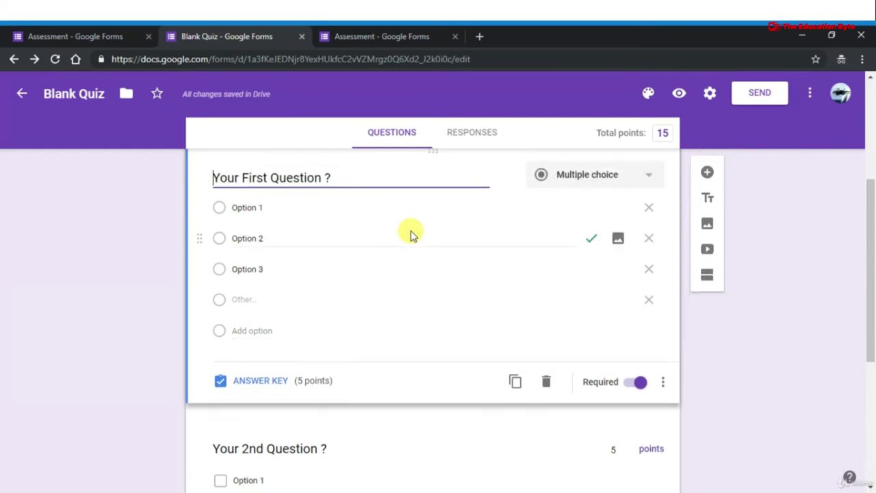
scroll(411, 279, "down", 1)
left_click(411, 385)
scroll(410, 387, "down", 1)
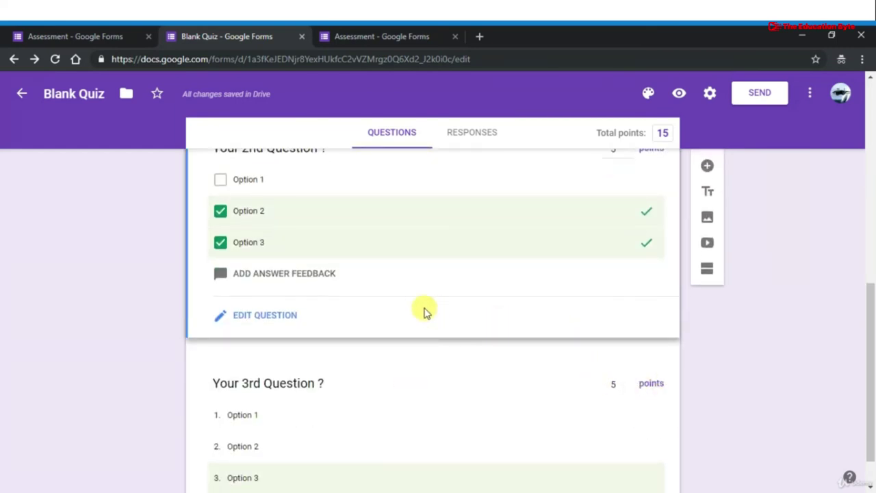
left_click(260, 319)
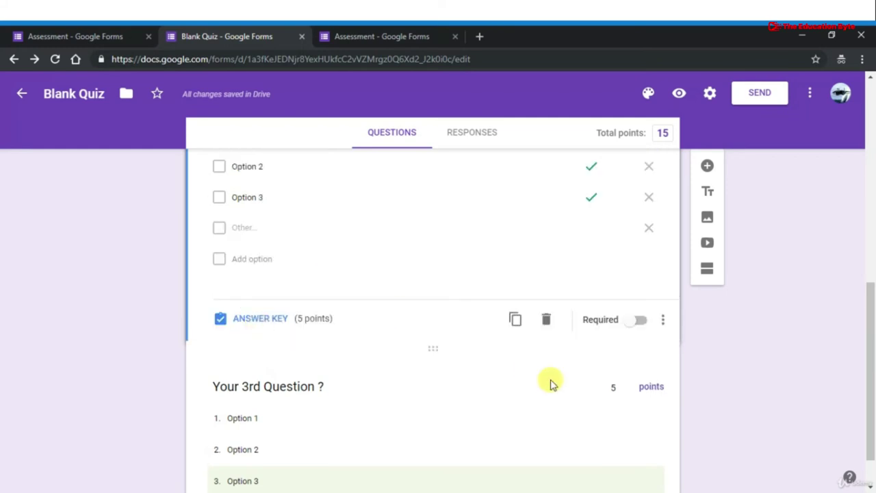
left_click(636, 320)
scroll(518, 320, "down", 1)
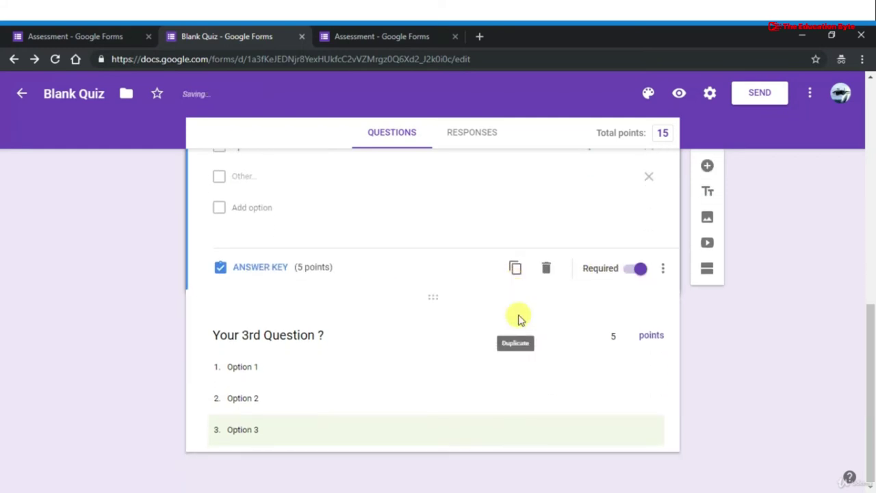
left_click(445, 408)
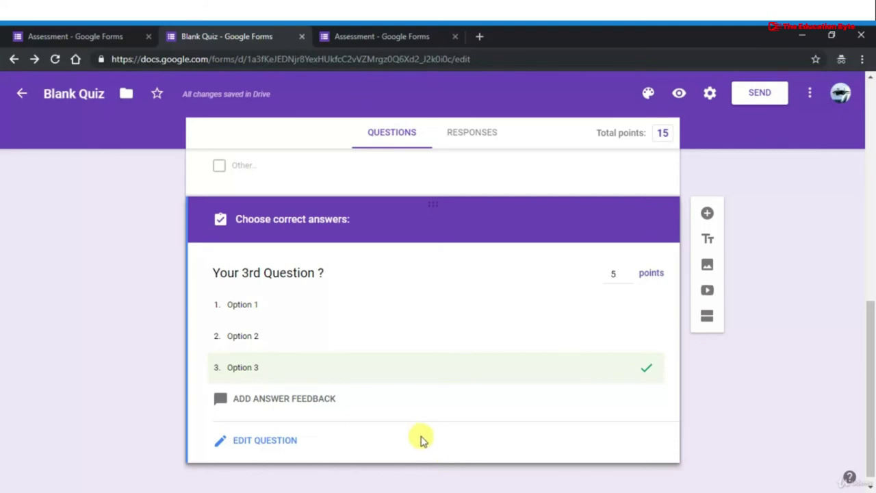
left_click(264, 440)
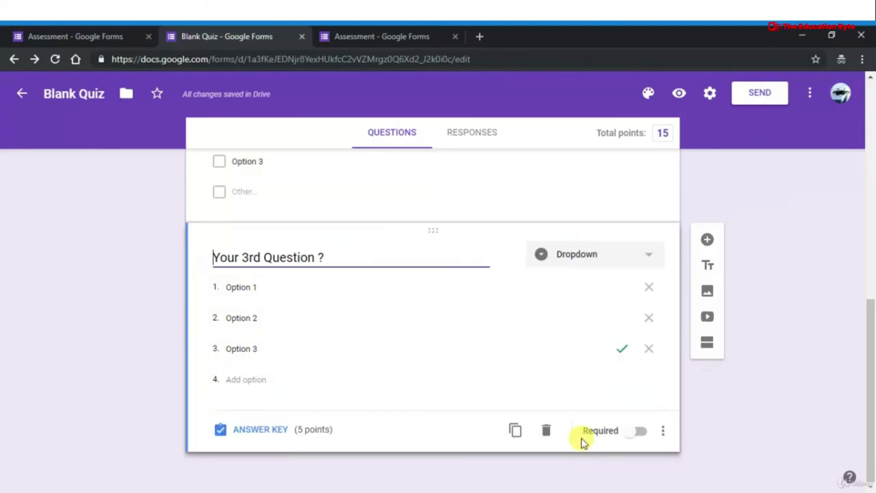
left_click(636, 431)
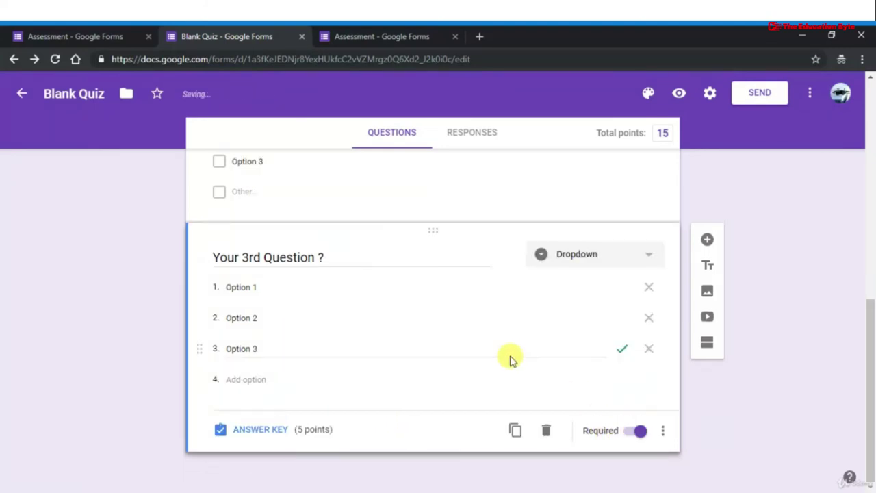
scroll(435, 252, "up", 10)
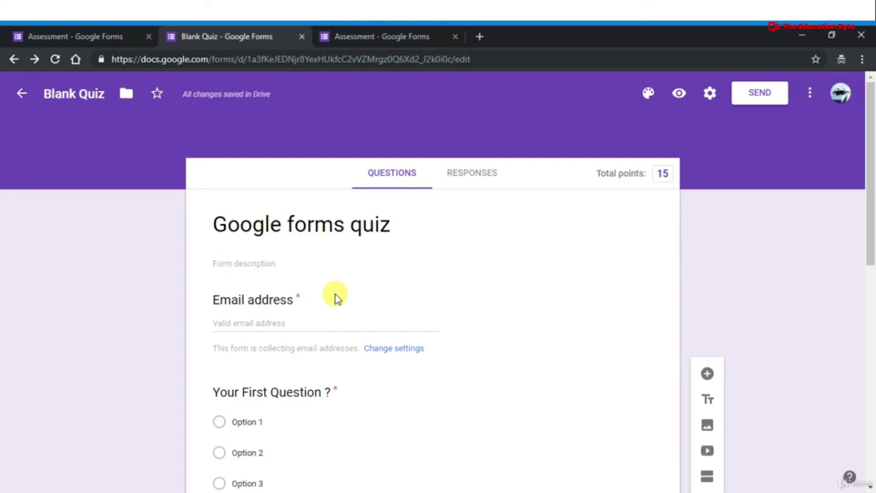
Add question 1 feedback: 'INCORRECT' for wrong answers and 'CORRECT' for right answers
scroll(336, 298, "down", 3)
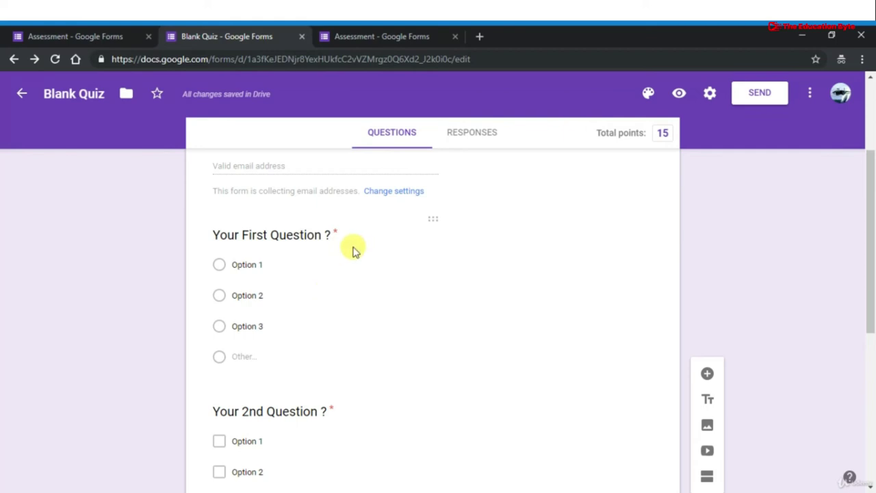
left_click(355, 251)
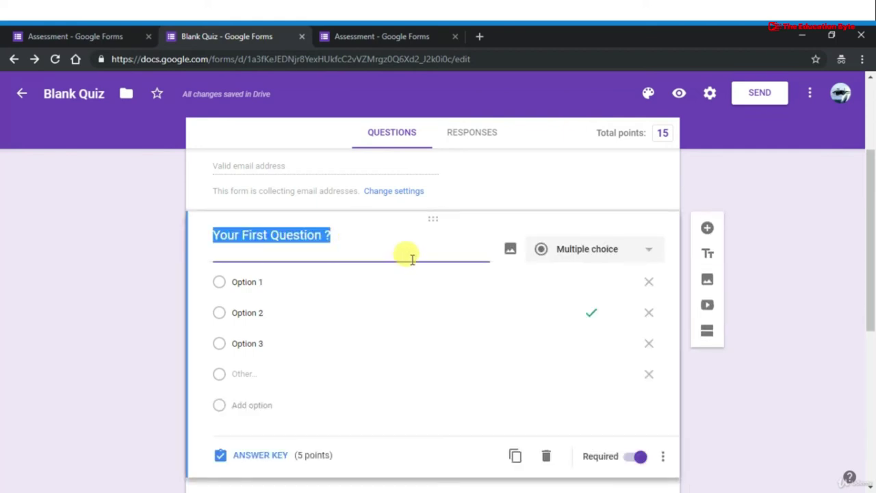
scroll(412, 259, "down", 1)
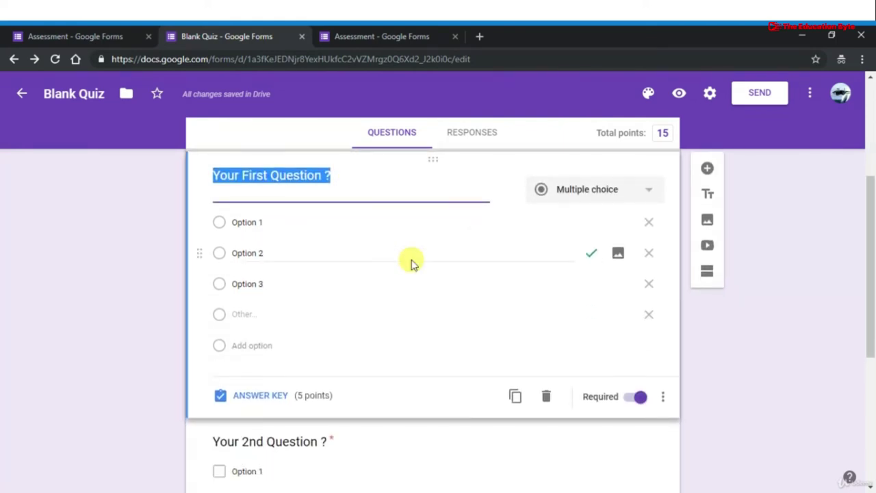
scroll(412, 309, "down", 1)
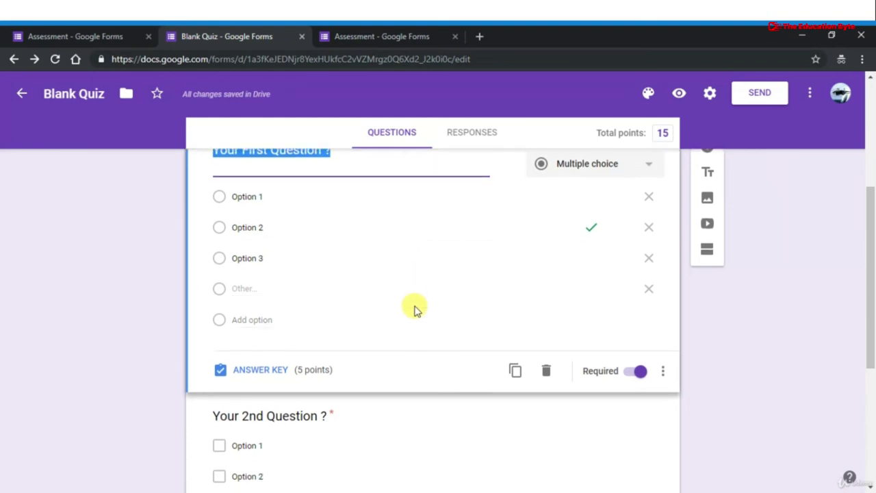
left_click(248, 375)
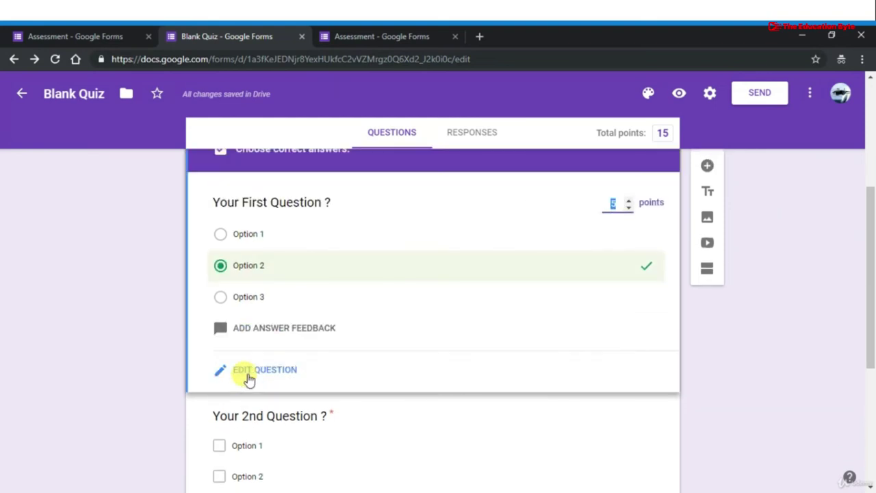
left_click(292, 329)
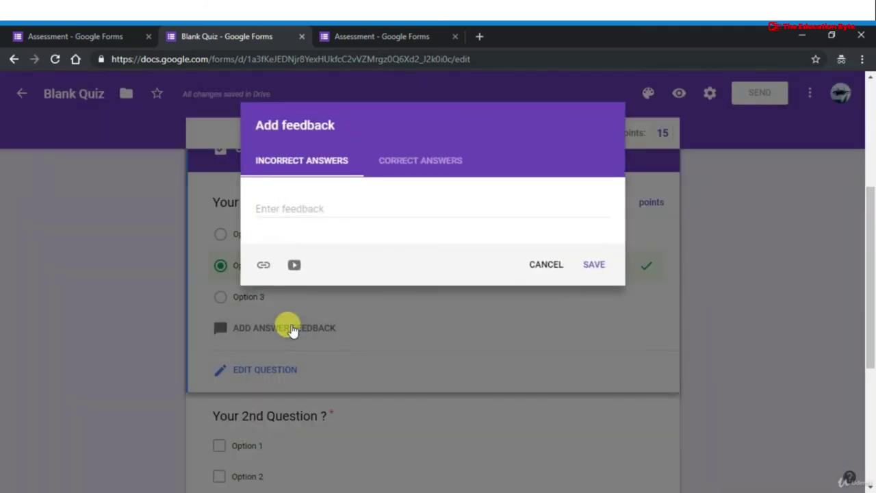
left_click(330, 212)
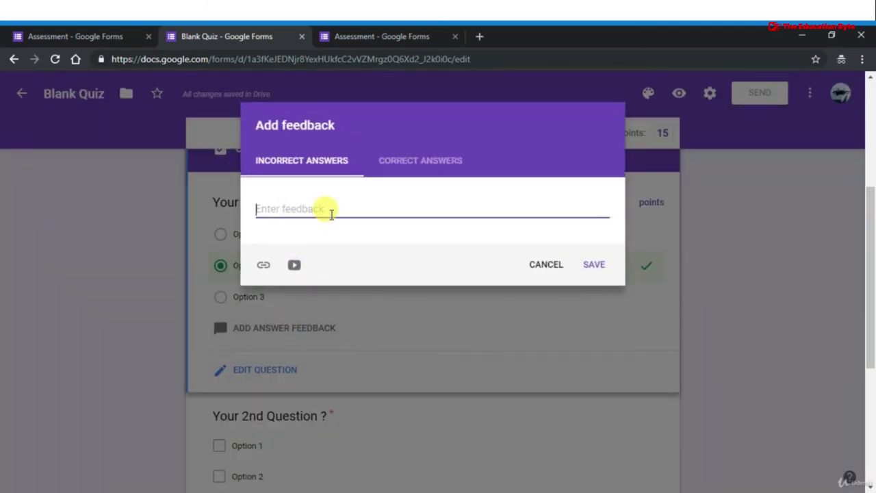
type("I")
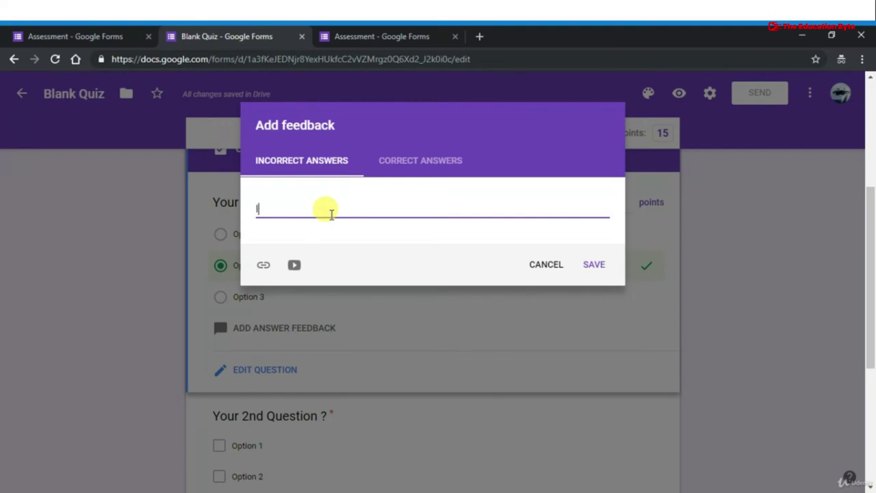
type("NCORRECT")
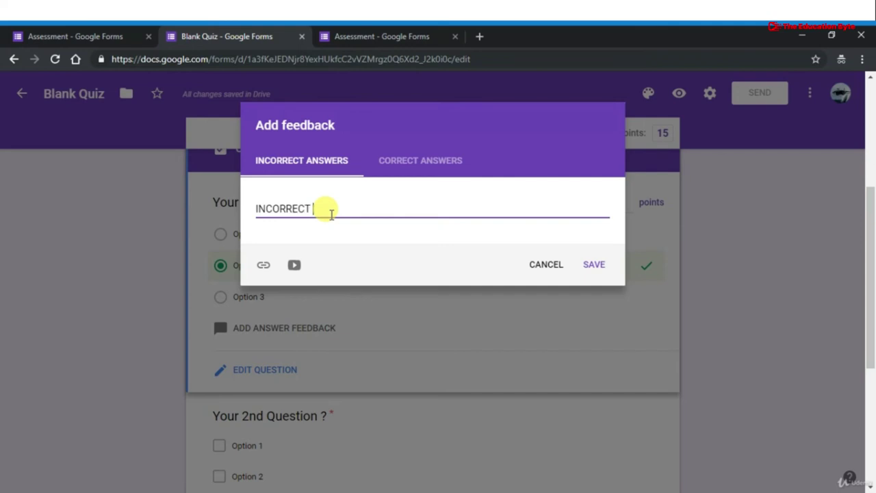
left_click(411, 159)
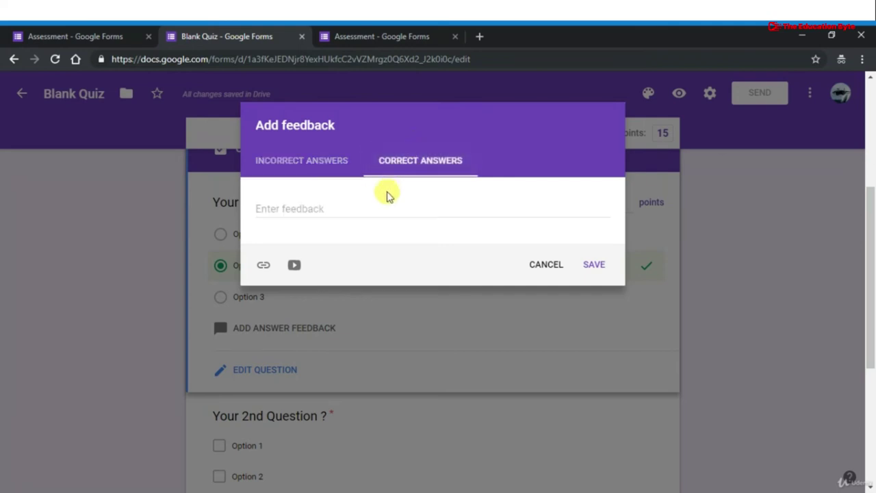
left_click(378, 208)
type("CO")
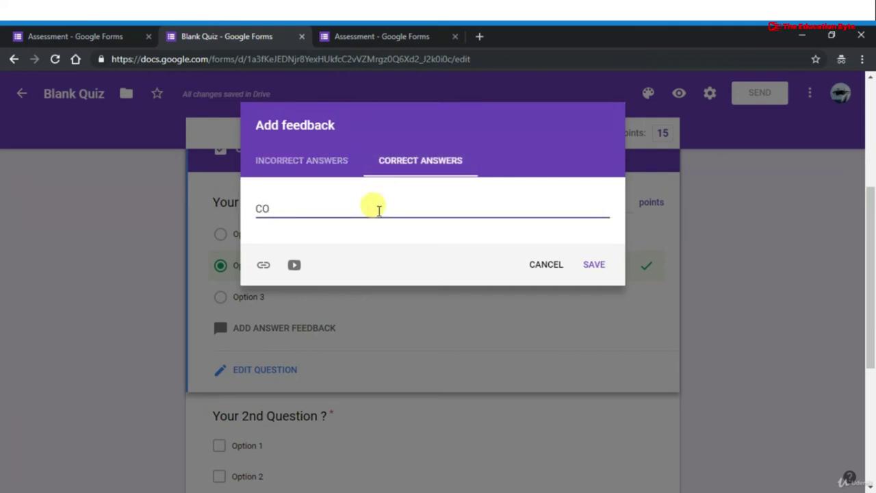
type("RRECT")
left_click(592, 266)
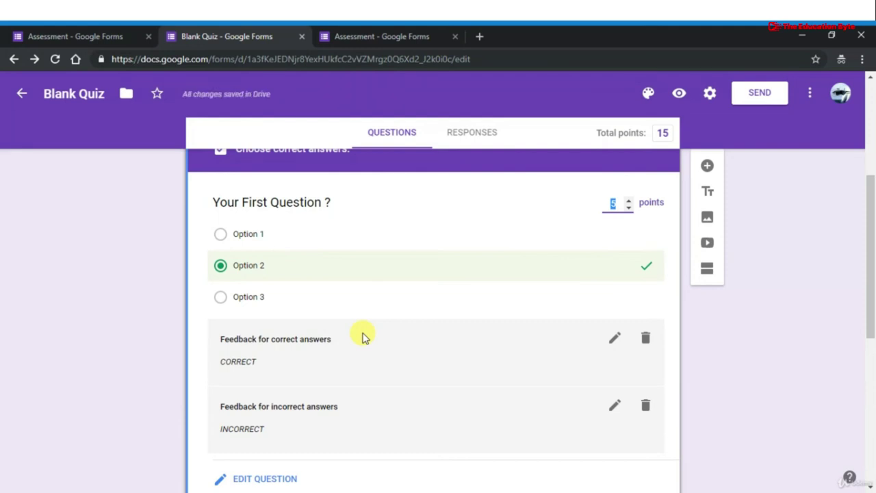
Check the feedback's link and video options, save feedback unchanged, and resume editing question 1
scroll(372, 286, "up", 1)
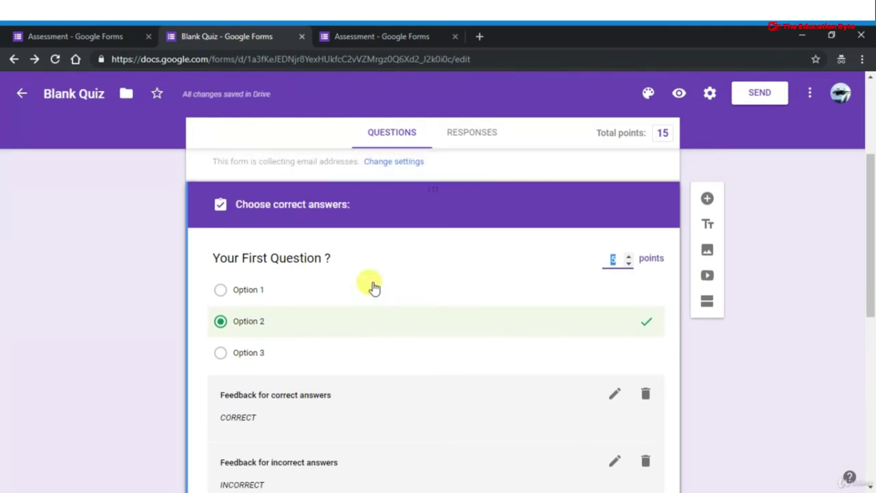
scroll(373, 286, "down", 2)
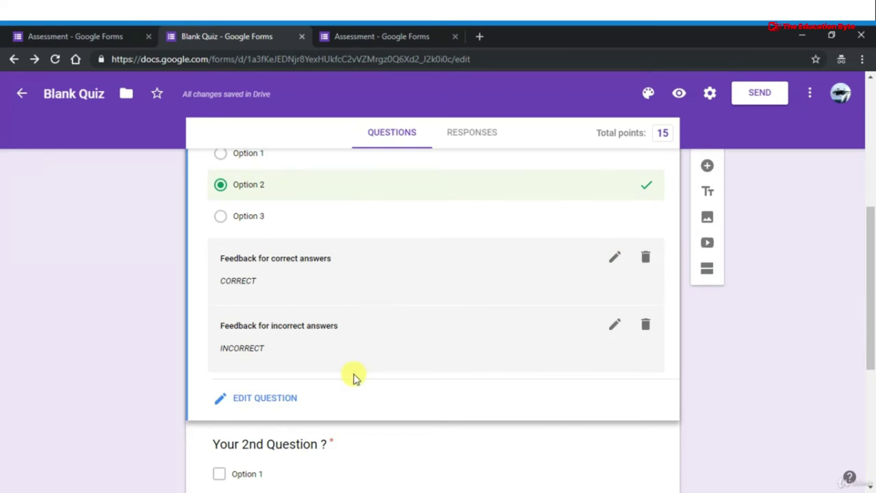
left_click(612, 324)
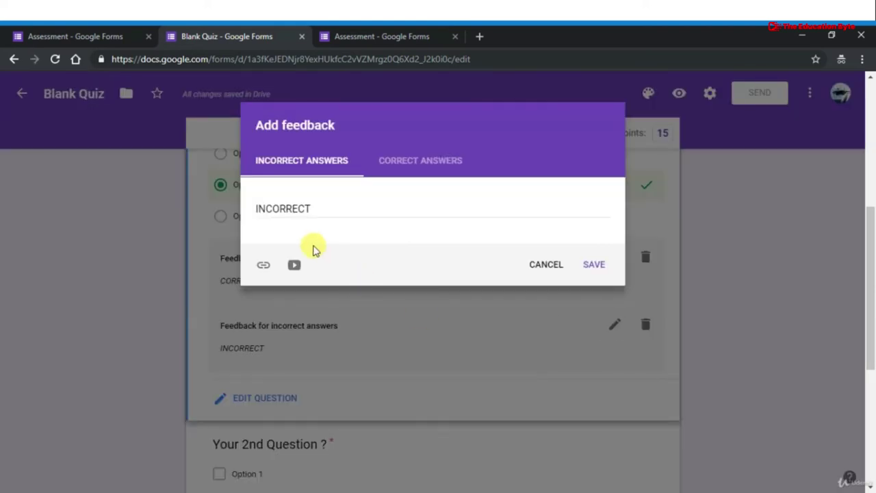
left_click(262, 267)
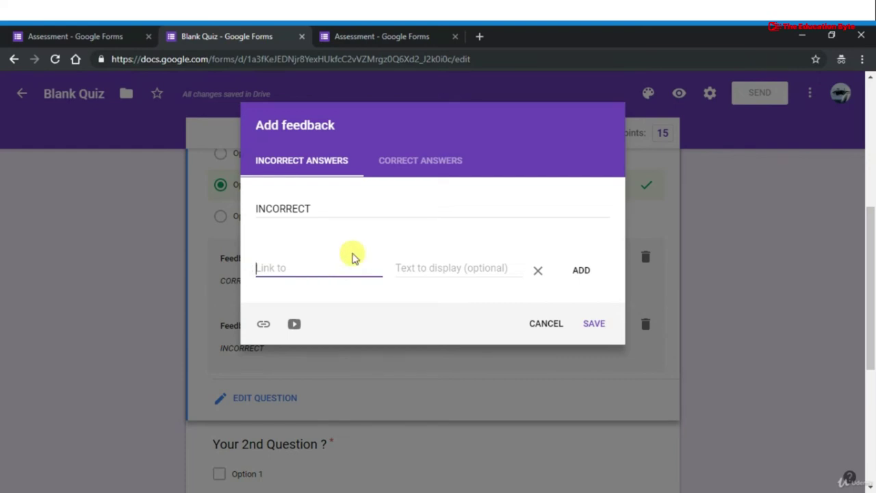
left_click(413, 165)
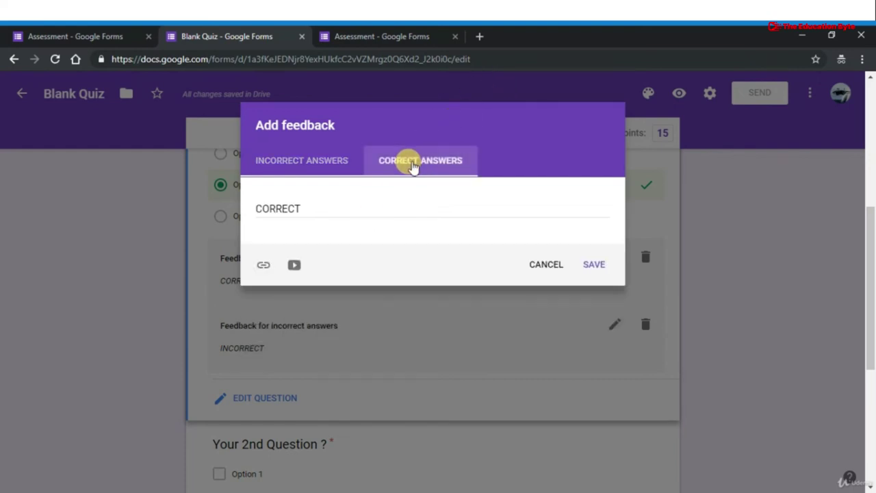
left_click(262, 265)
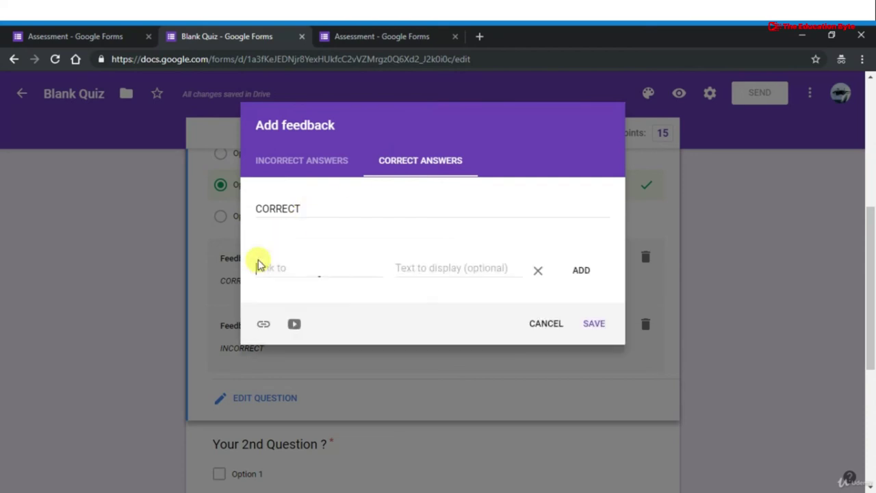
left_click(295, 323)
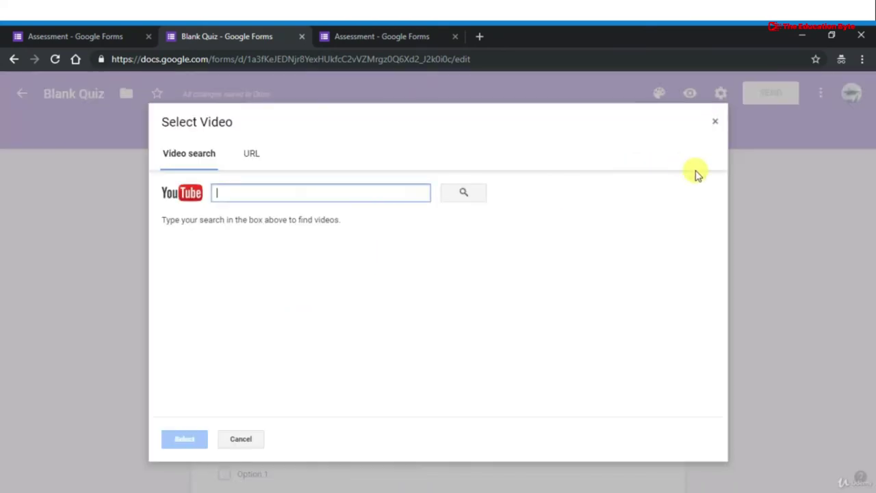
left_click(715, 124)
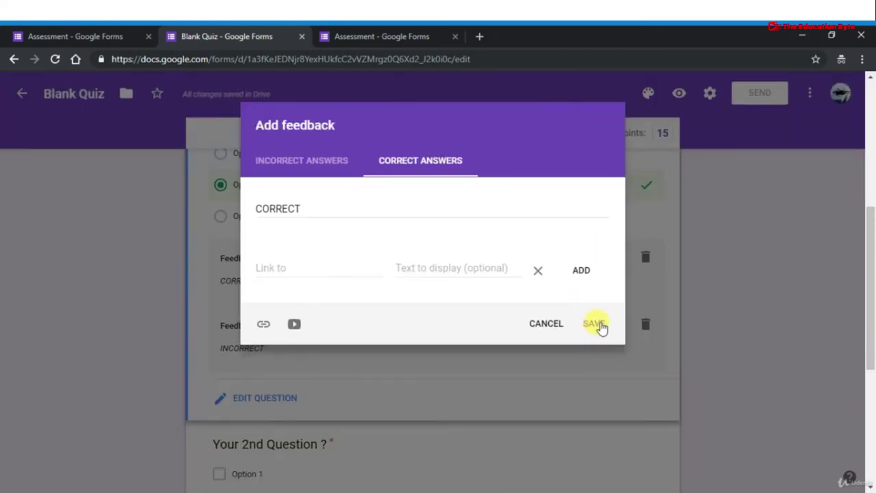
left_click(597, 324)
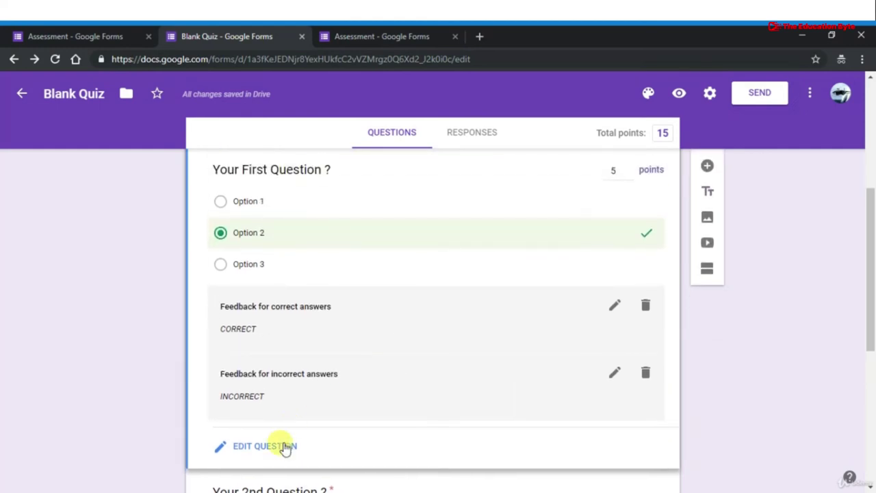
left_click(286, 445)
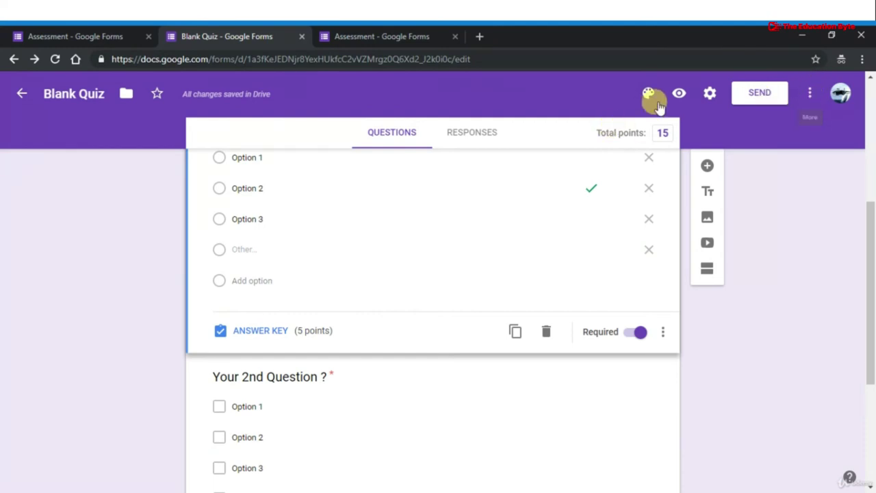
Preview the live quiz form and scroll through its questions
left_click(681, 95)
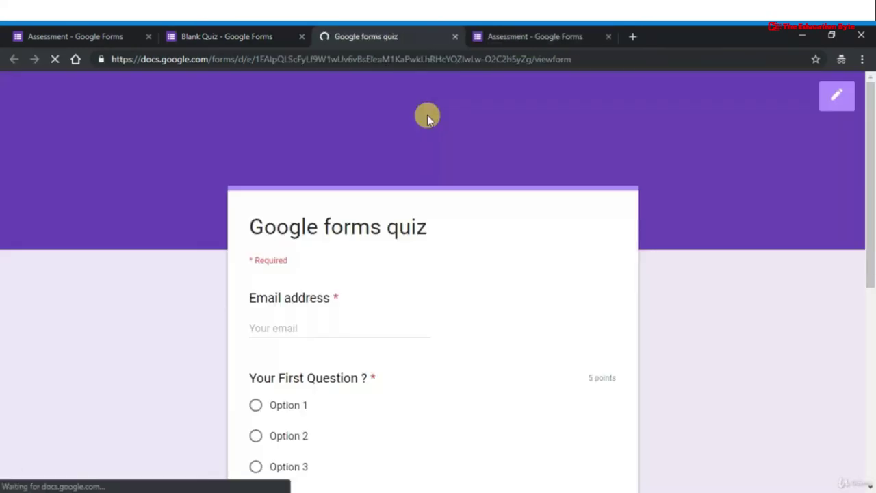
scroll(365, 319, "down", 2)
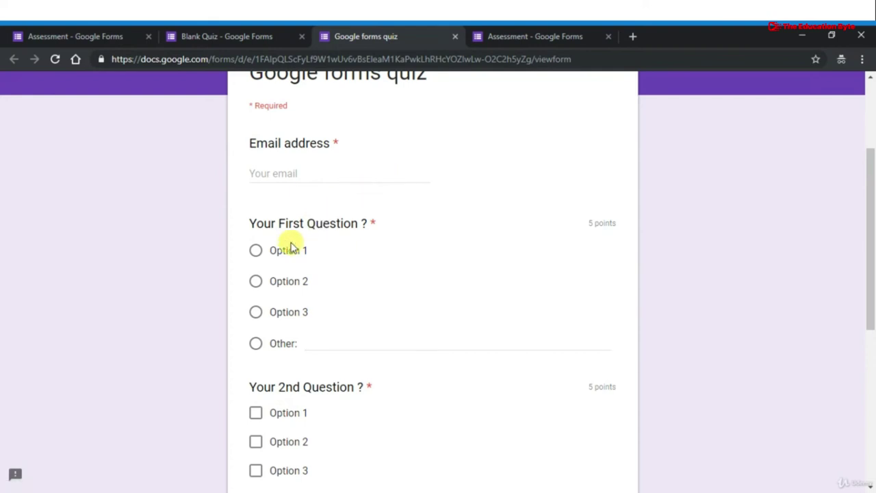
scroll(291, 247, "up", 2)
scroll(291, 247, "down", 6)
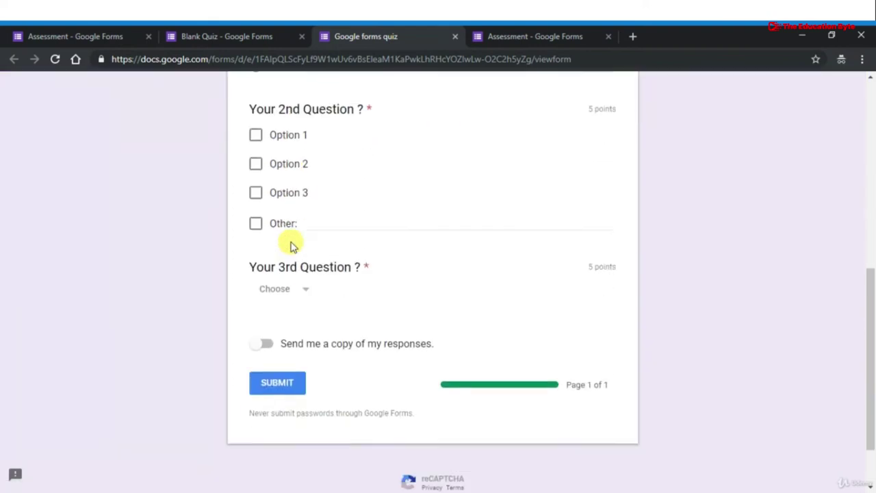
scroll(291, 246, "down", 1)
scroll(291, 246, "up", 5)
scroll(291, 247, "down", 1)
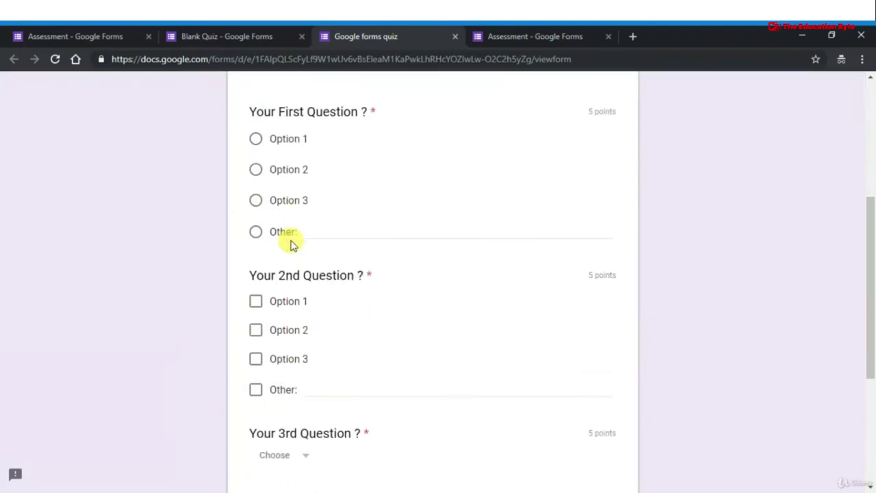
scroll(291, 244, "down", 3)
scroll(291, 243, "up", 4)
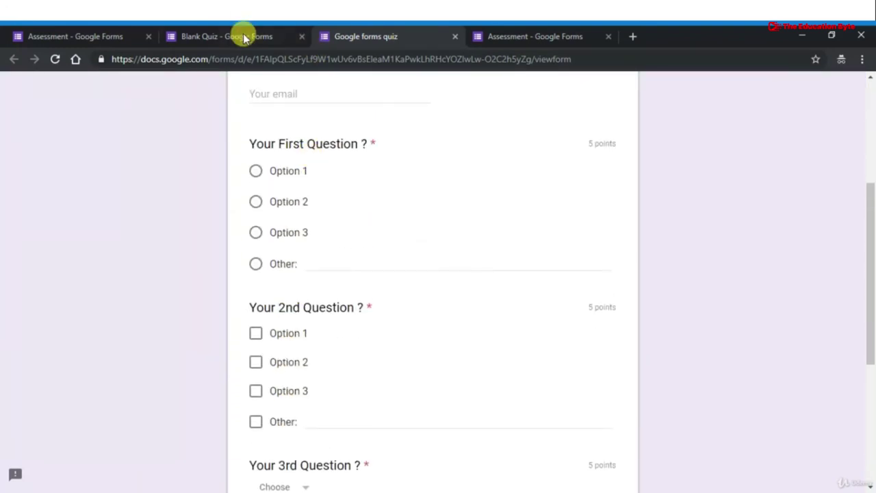
Return to the Blank Quiz editor tab and look over the questions
left_click(241, 37)
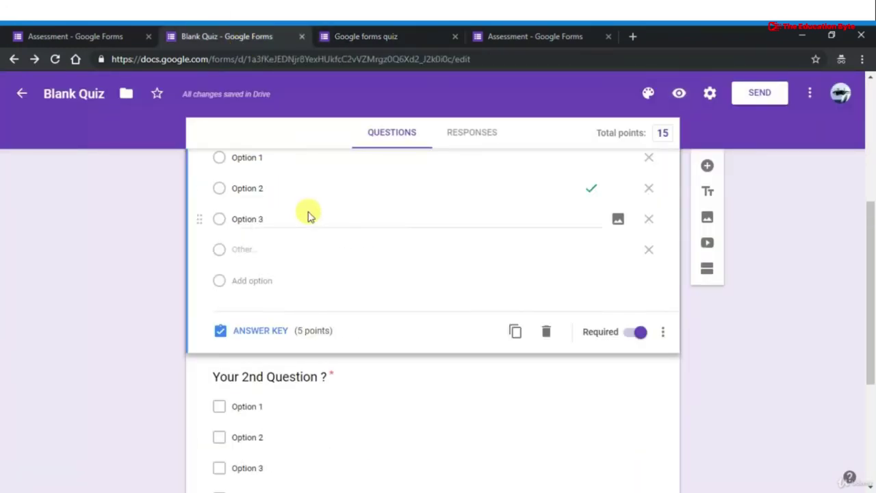
scroll(308, 216, "down", 2)
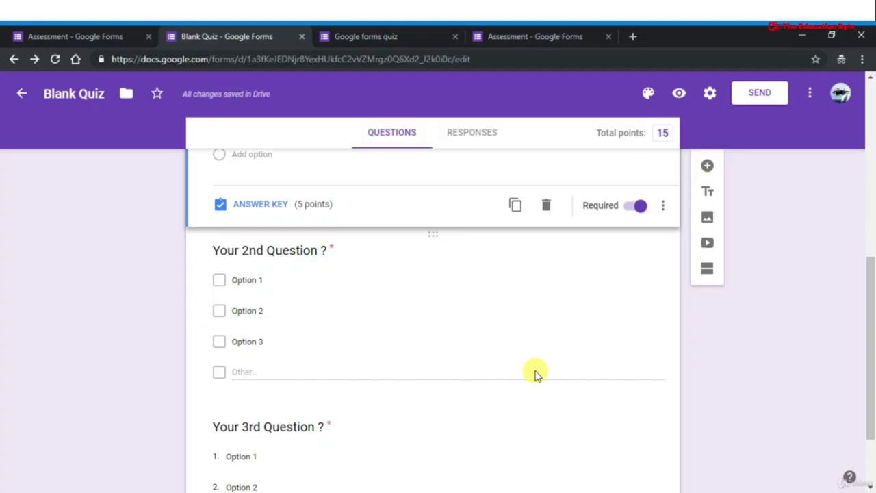
scroll(534, 374, "up", 5)
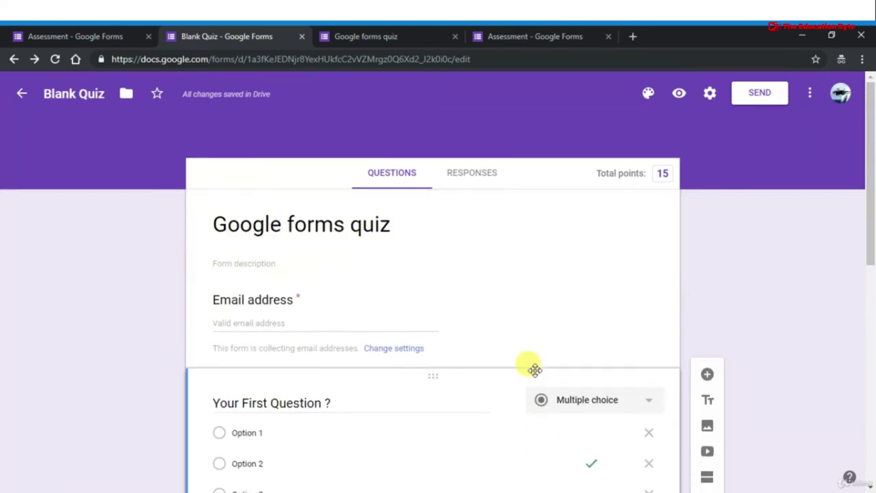
scroll(462, 315, "down", 2)
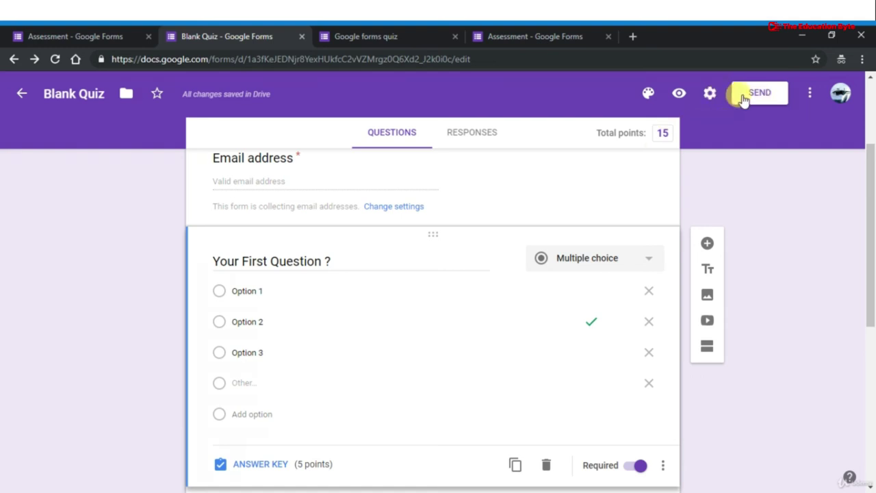
Limit the quiz to 1 response per respondent in settings, save, and bring up Send form
left_click(709, 94)
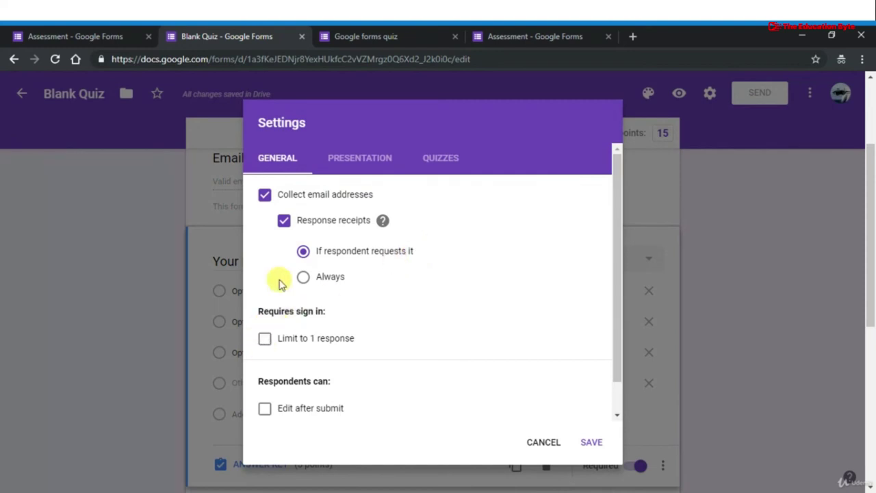
scroll(283, 338, "down", 1)
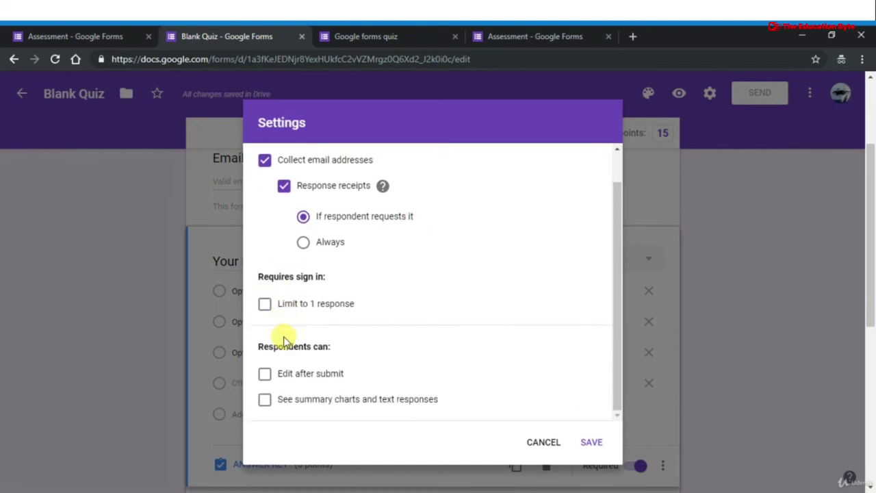
left_click(266, 307)
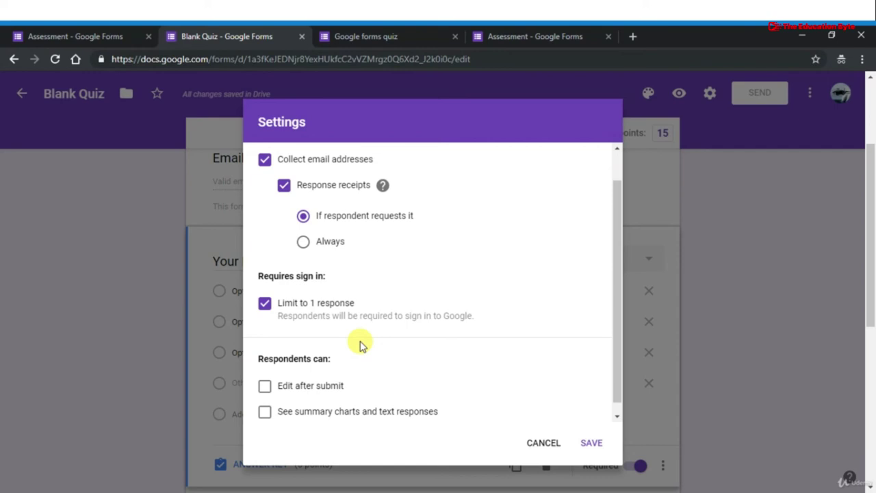
left_click(591, 443)
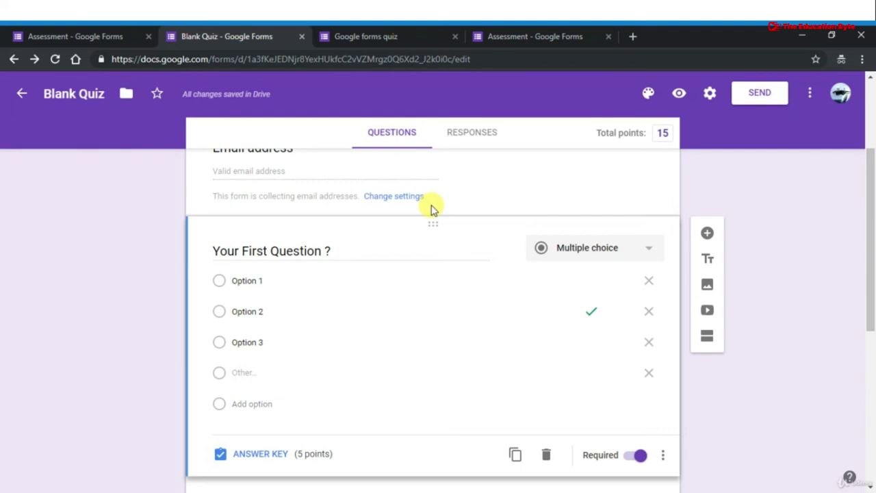
left_click(760, 106)
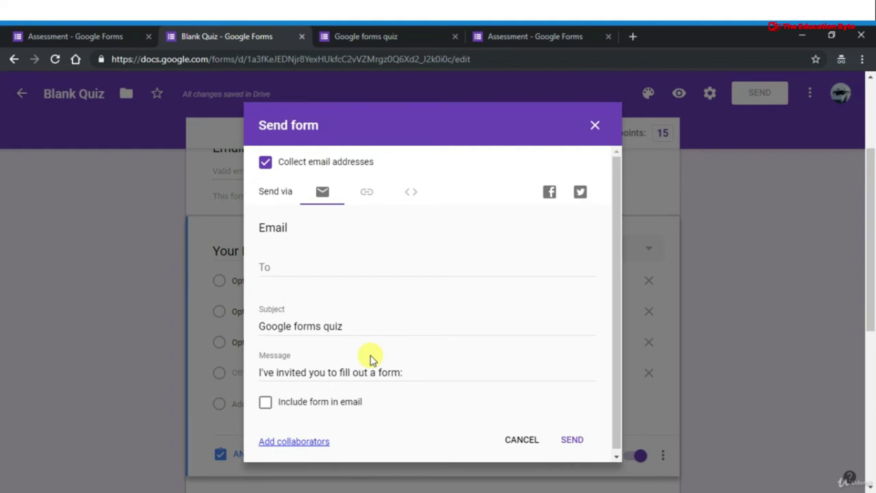
Enter a recipient email address, then switch to sharing by shortened link
left_click(360, 259)
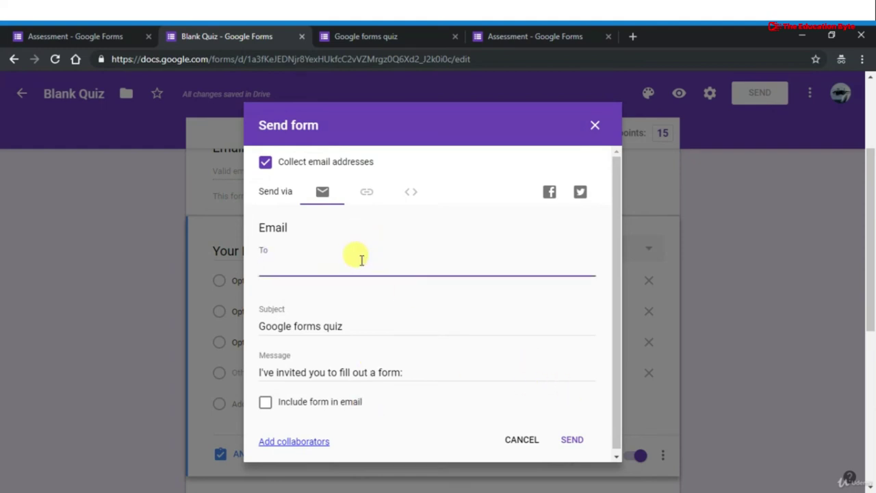
type("example @google")
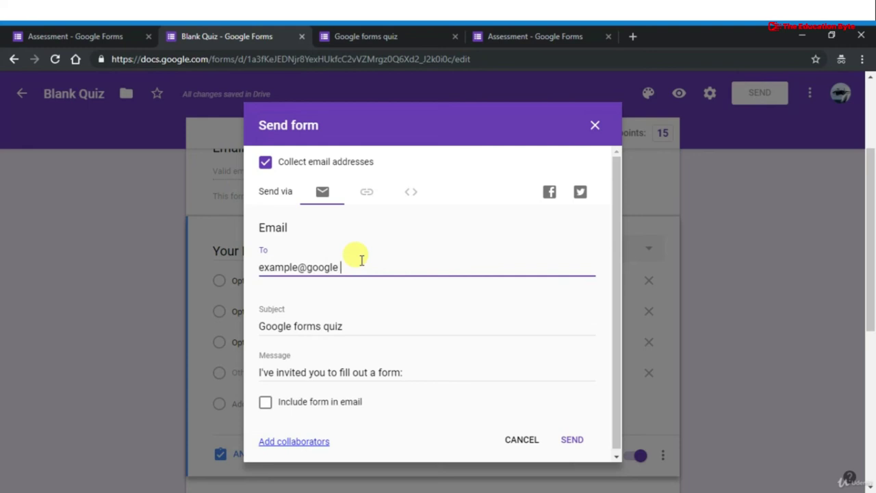
type(".com")
scroll(434, 316, "down", 1)
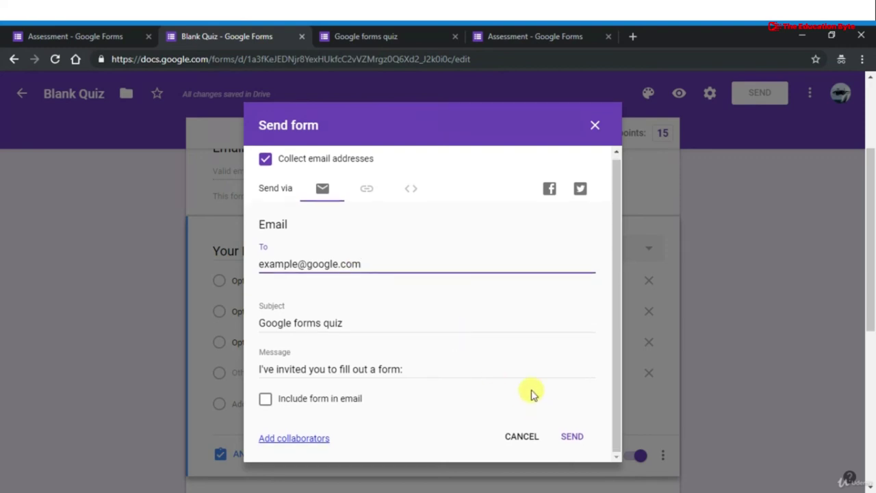
left_click(366, 189)
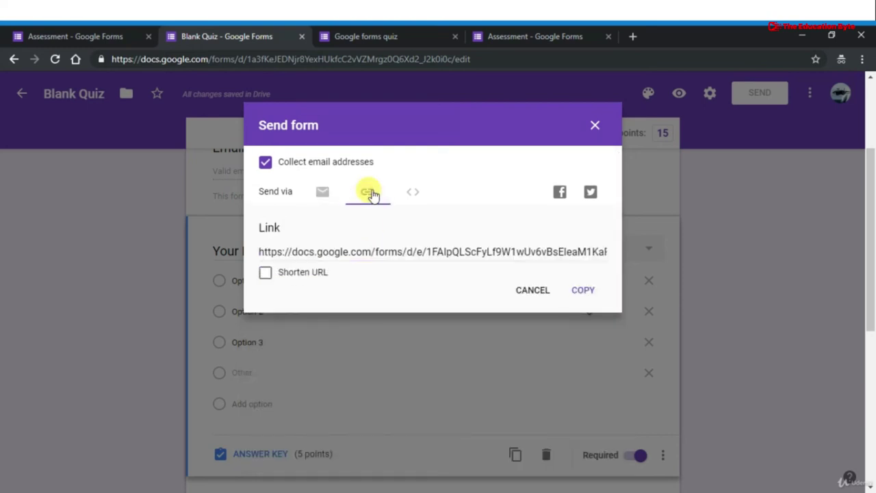
left_click(267, 275)
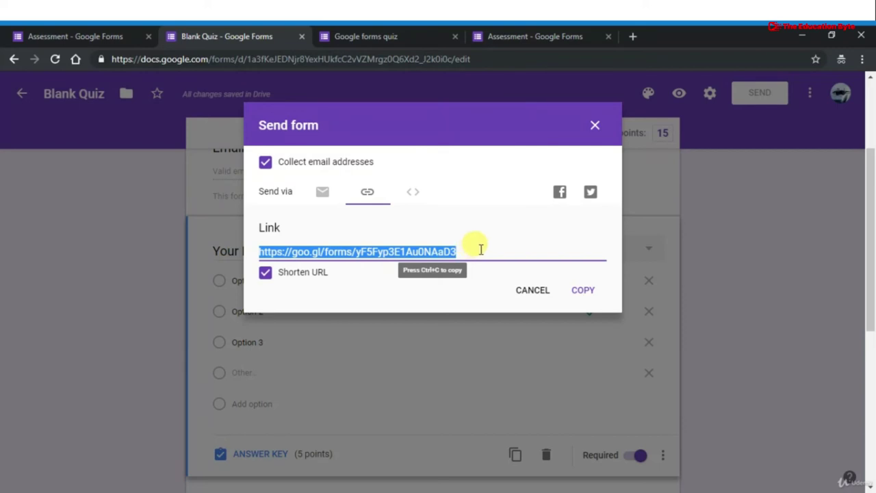
View and select the embed HTML code, then cancel the Send dialog without sending
left_click(413, 192)
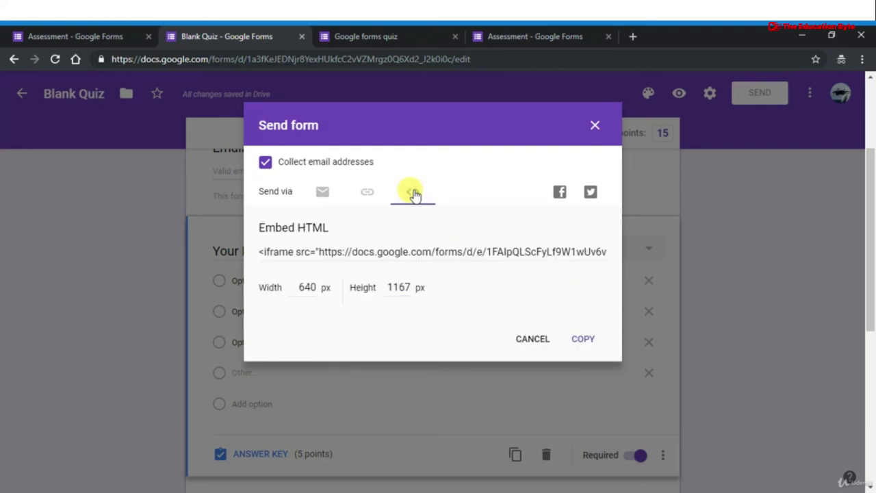
left_click(428, 249)
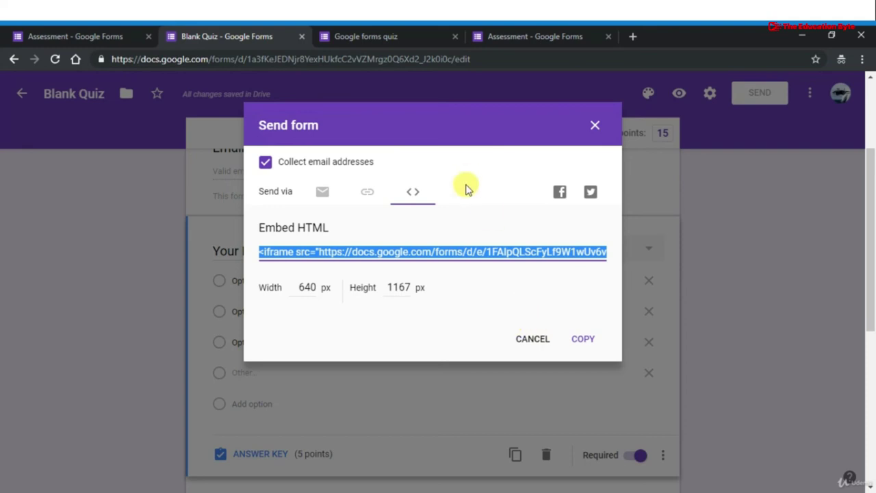
left_click(319, 192)
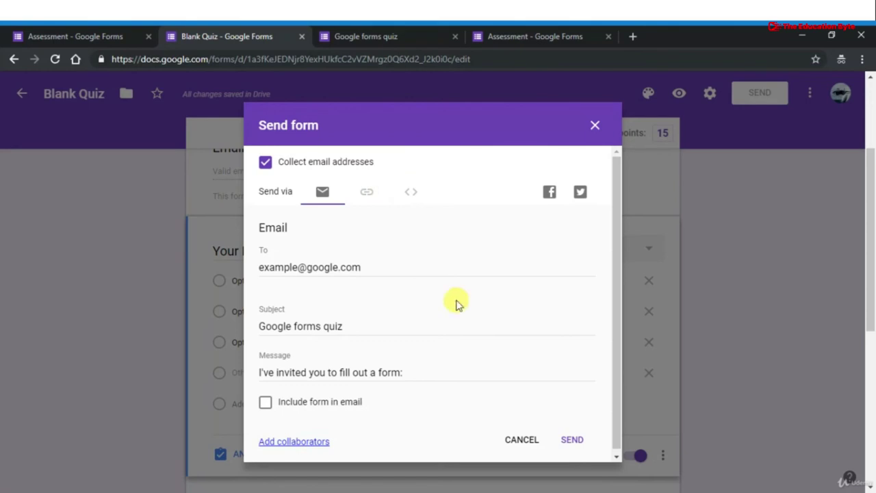
left_click(518, 440)
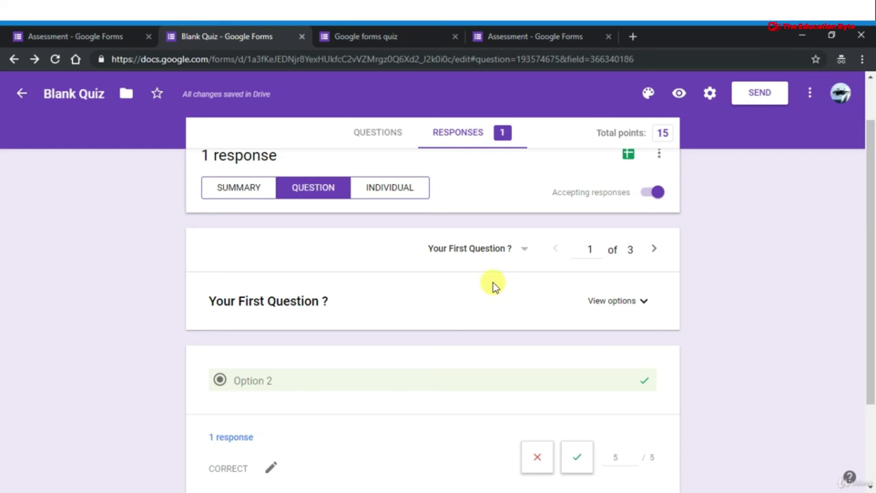
Show the quiz's responses grouped by question
left_click(372, 137)
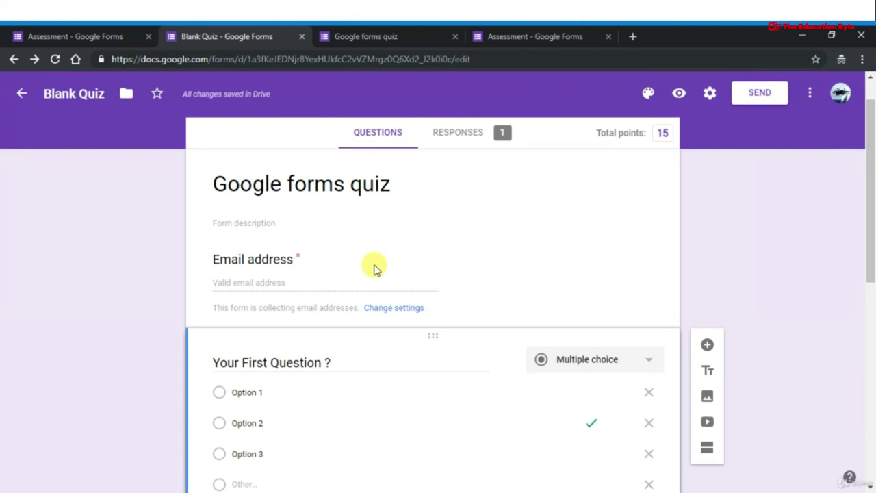
left_click(443, 133)
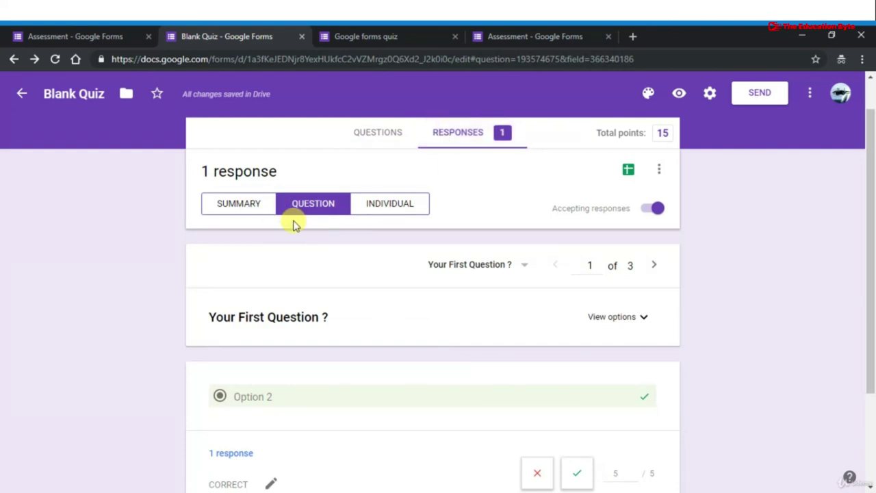
scroll(351, 344, "down", 2)
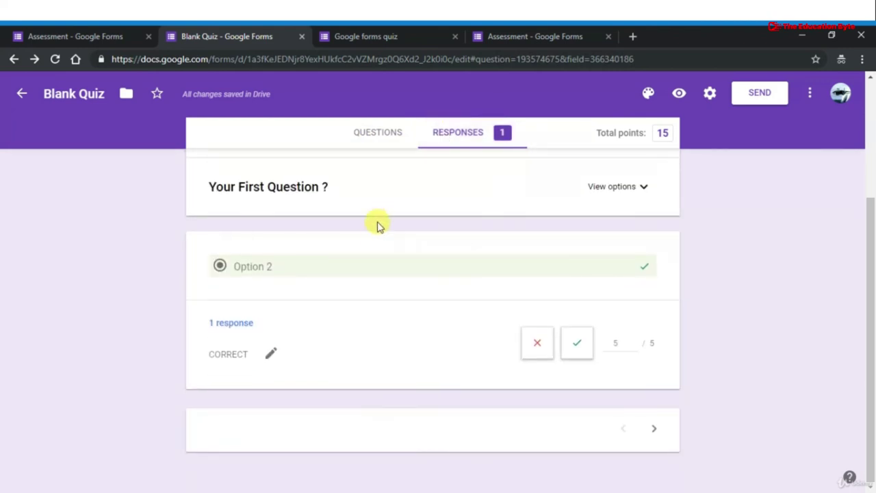
scroll(367, 305, "up", 1)
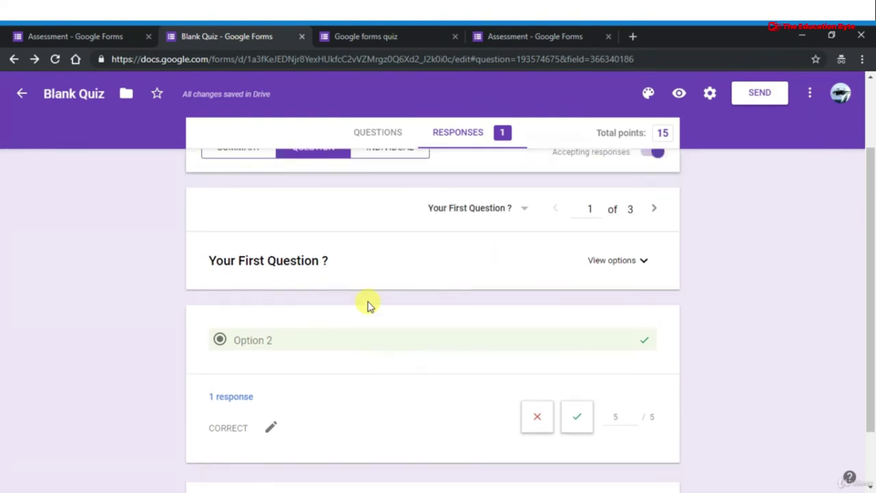
scroll(367, 306, "down", 1)
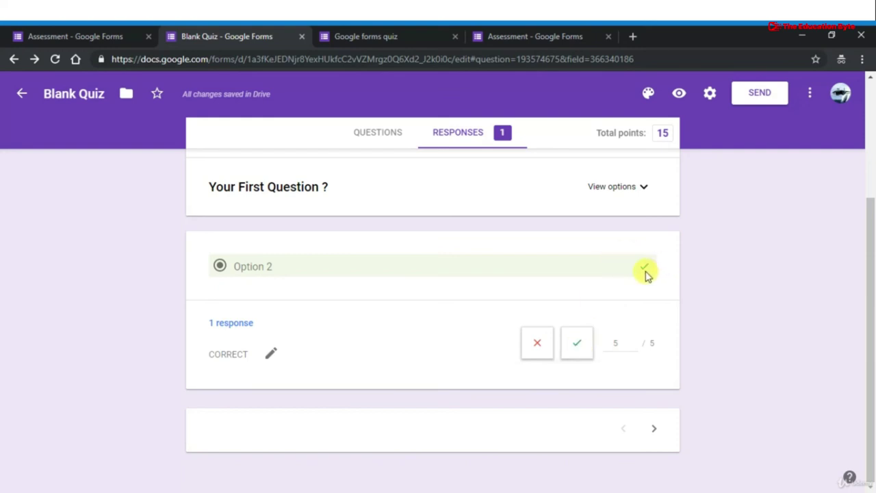
Mark the answer to Your First Question correct at 5/5, save, and advance to question 2
left_click(575, 356)
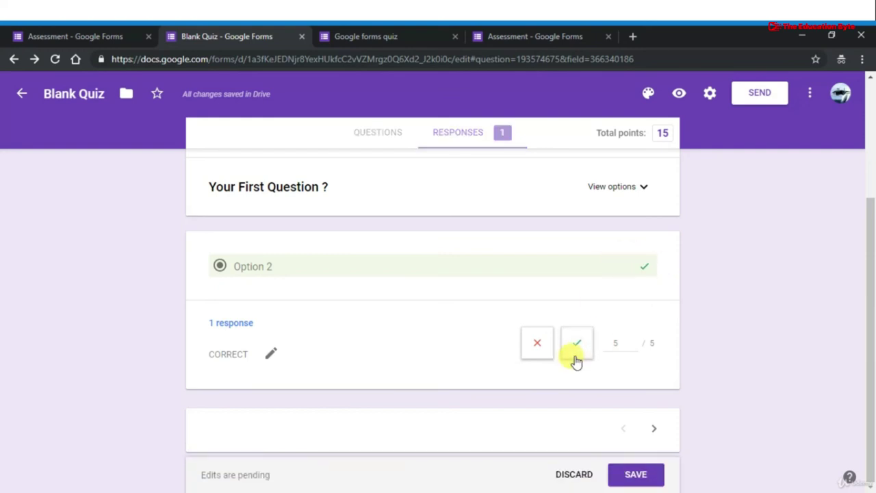
left_click(633, 474)
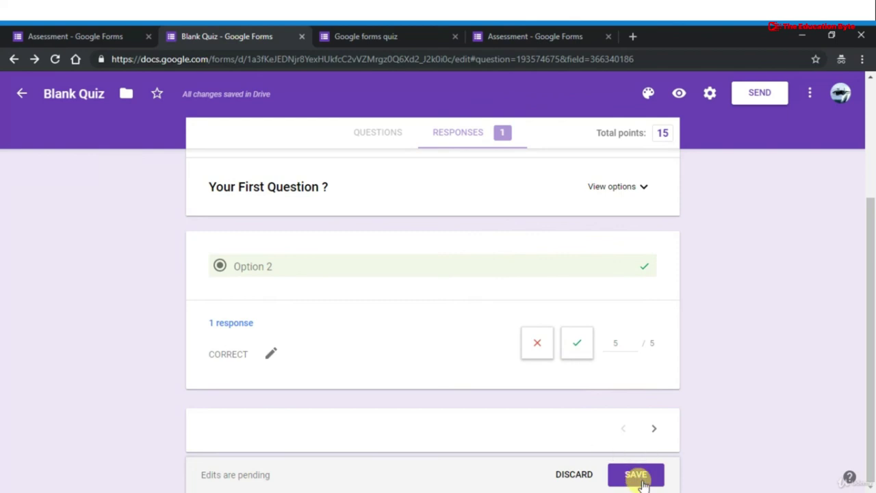
left_click(644, 474)
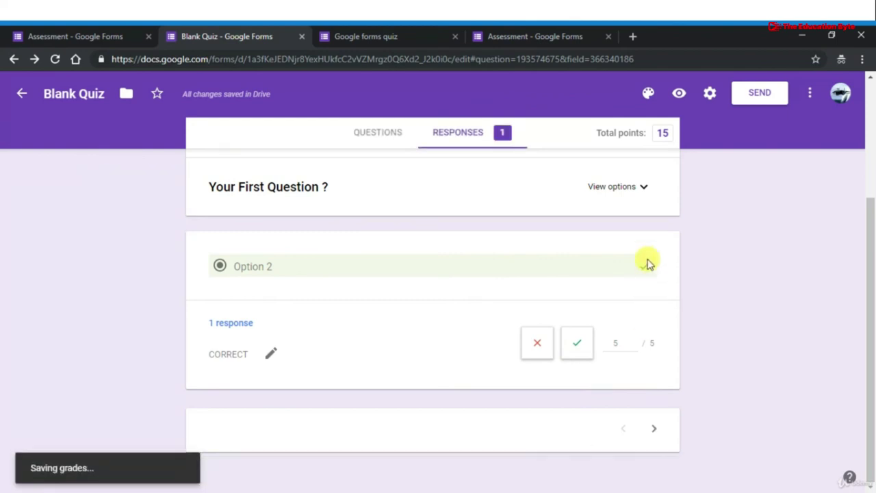
scroll(633, 195, "up", 2)
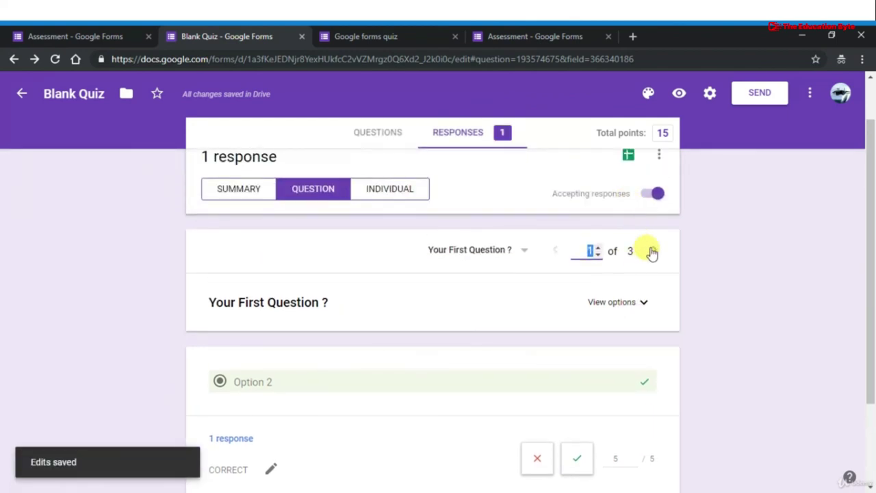
left_click(651, 251)
Mark the 2nd question's answer as correct
scroll(594, 438, "down", 2)
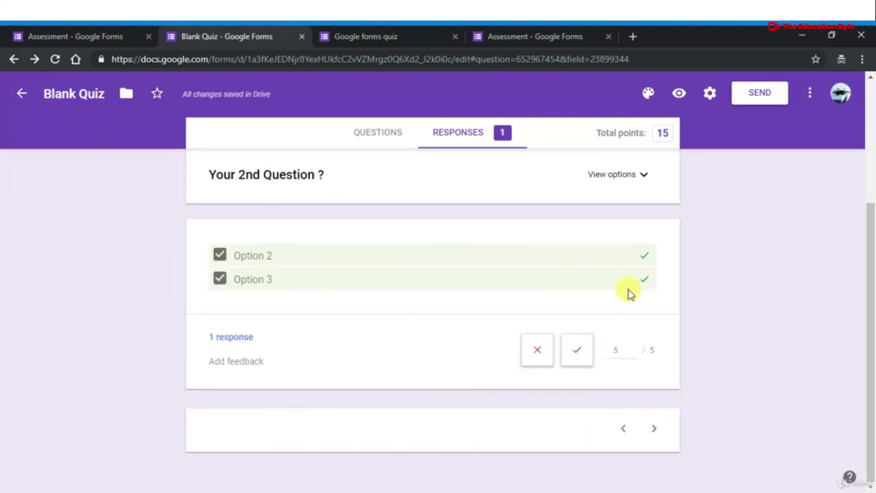
left_click(578, 352)
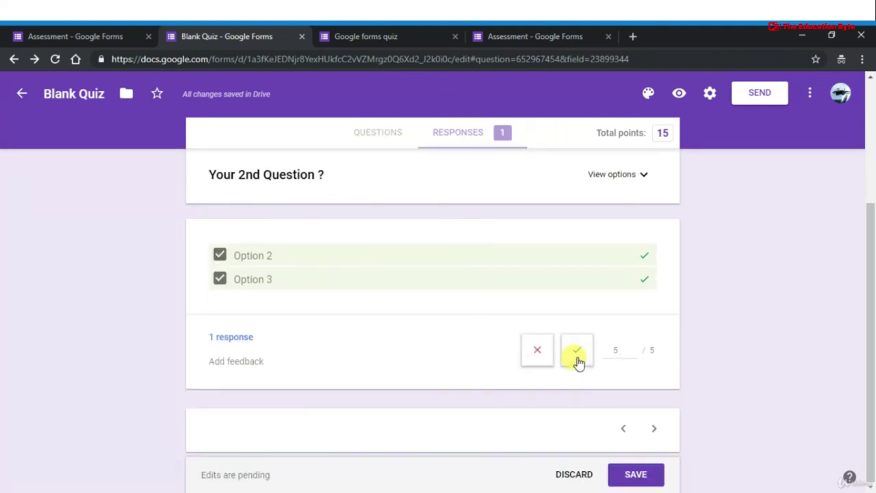
left_click(656, 429)
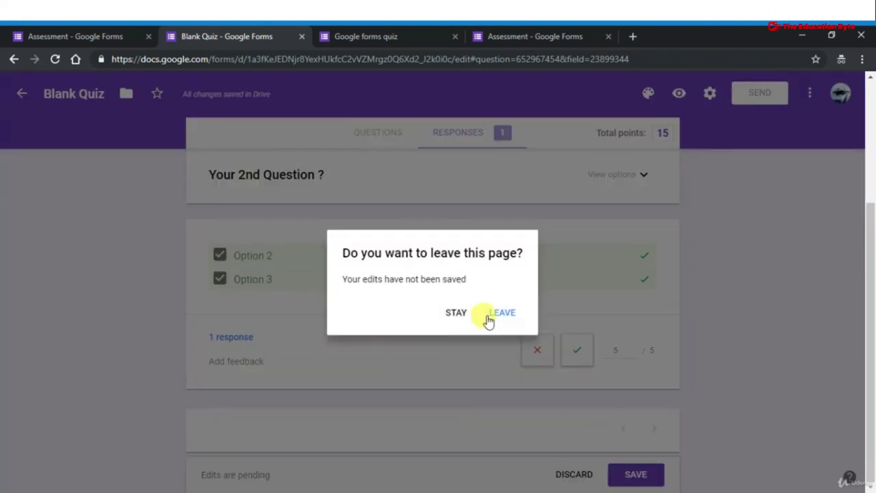
left_click(454, 313)
Move to question 3, mark its answer incorrect at 0 of 5 points, and save
scroll(654, 218, "up", 3)
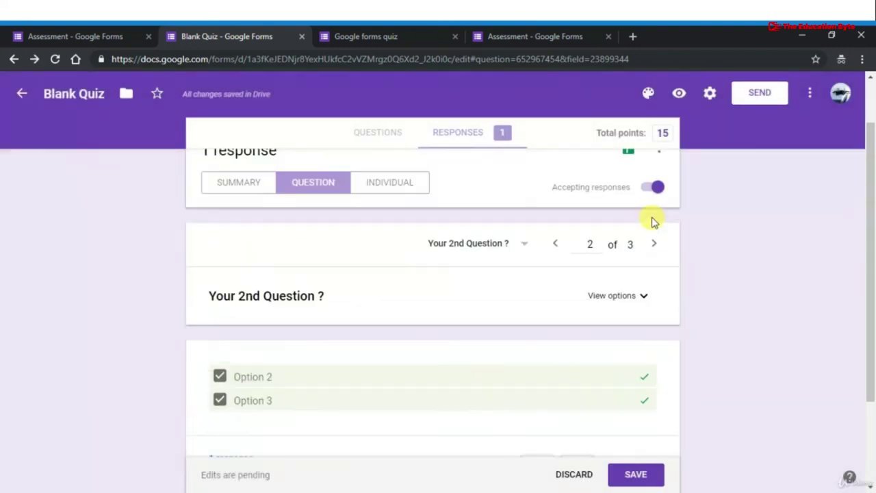
left_click(654, 305)
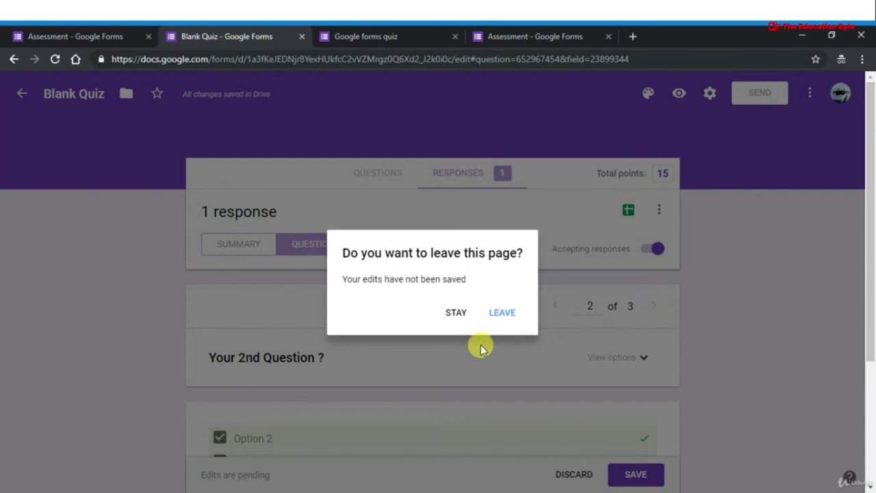
left_click(503, 311)
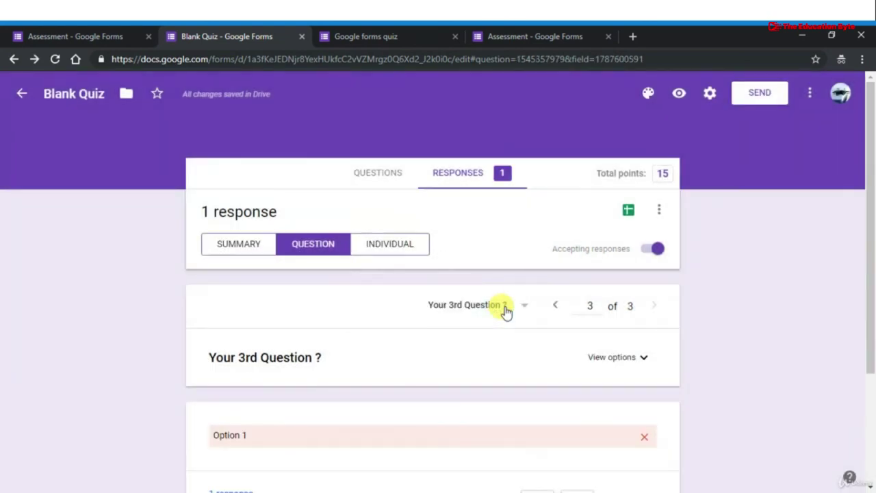
scroll(505, 308, "down", 2)
scroll(506, 310, "down", 1)
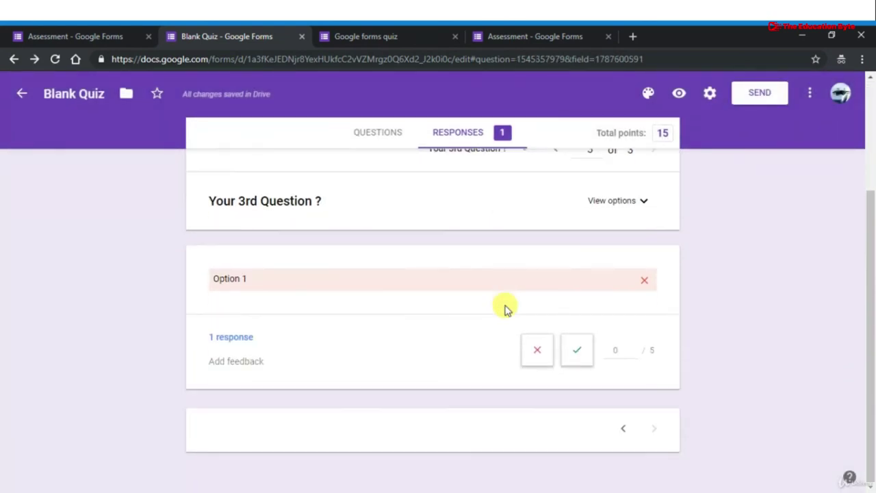
left_click(538, 351)
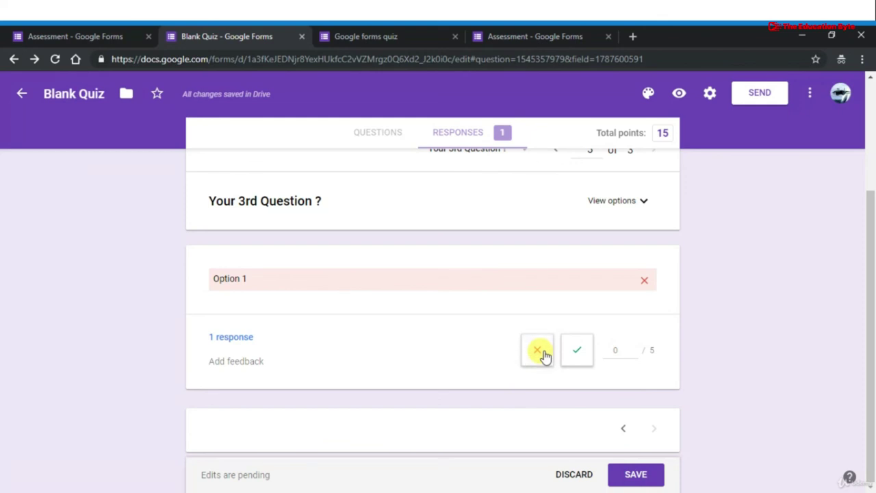
left_click(631, 473)
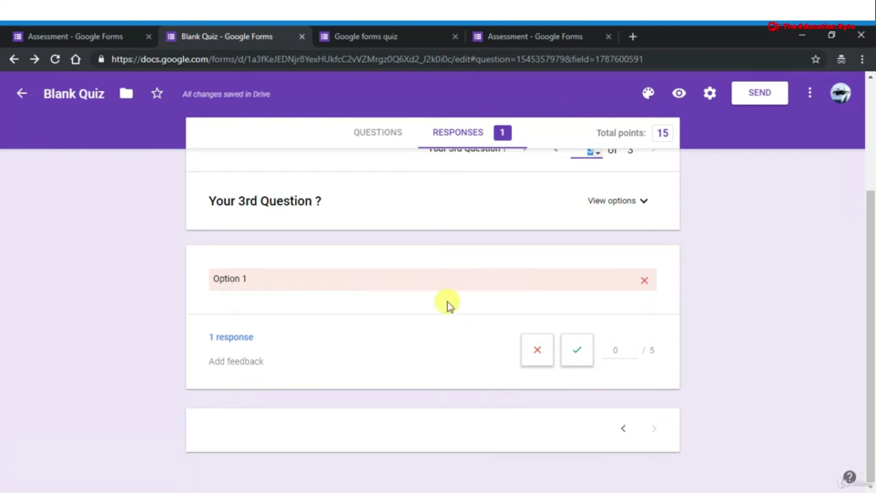
scroll(446, 304, "up", 2)
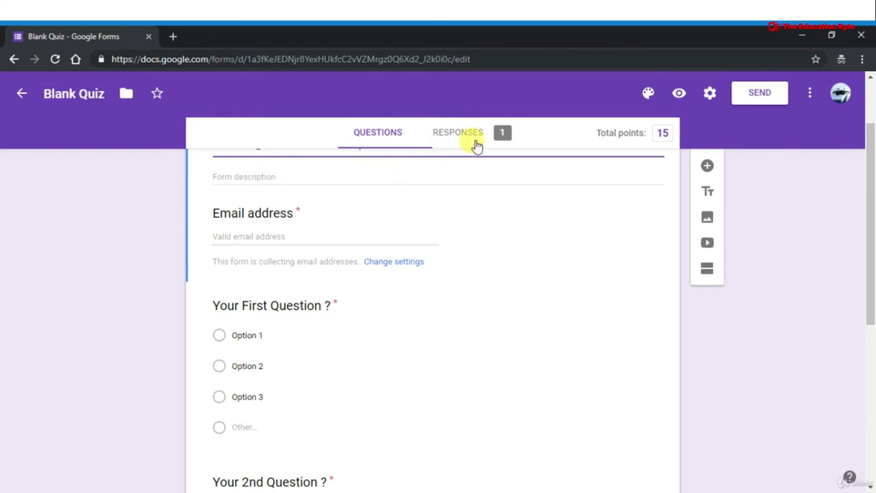
Show the quiz's single response in the Individual view
left_click(447, 139)
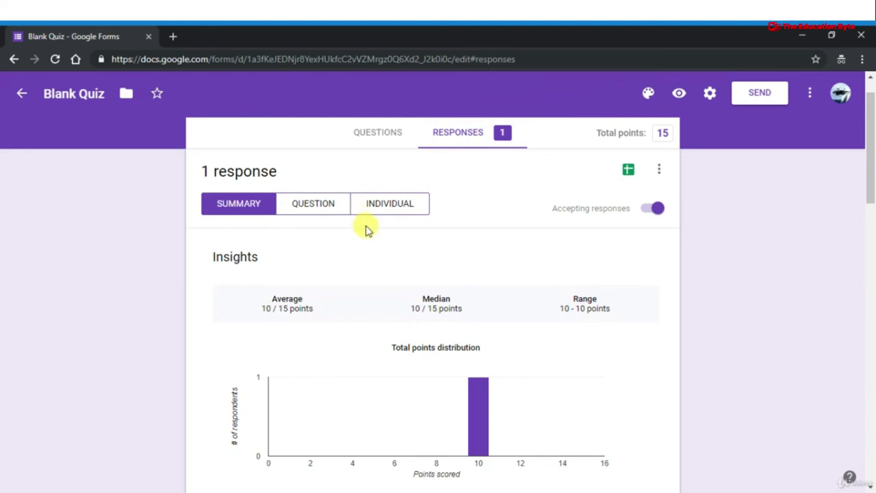
left_click(381, 198)
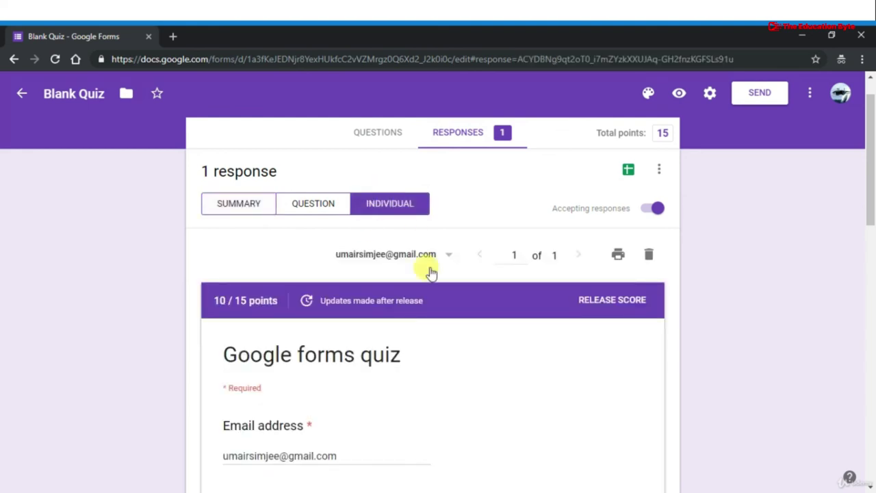
scroll(431, 277, "down", 1)
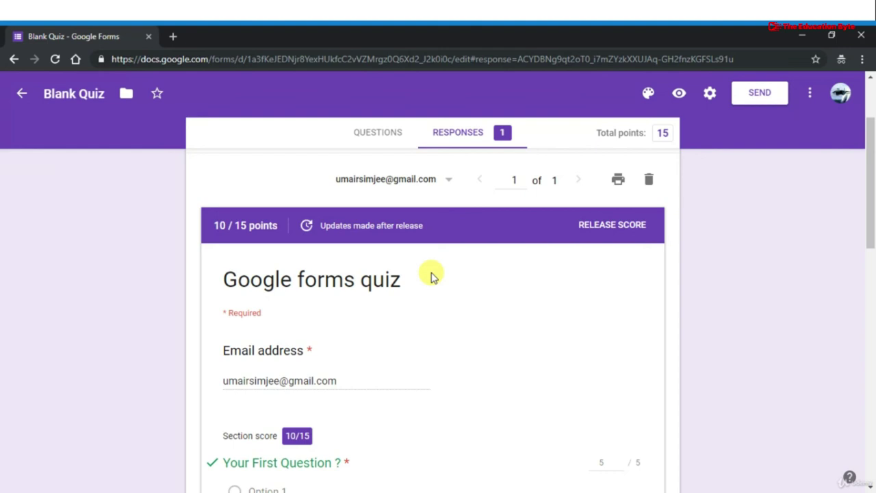
scroll(484, 317, "down", 3)
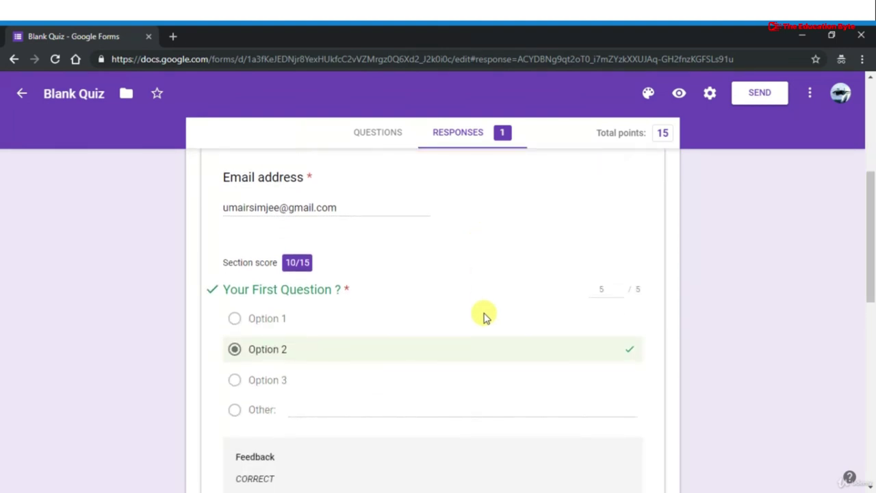
scroll(484, 316, "down", 1)
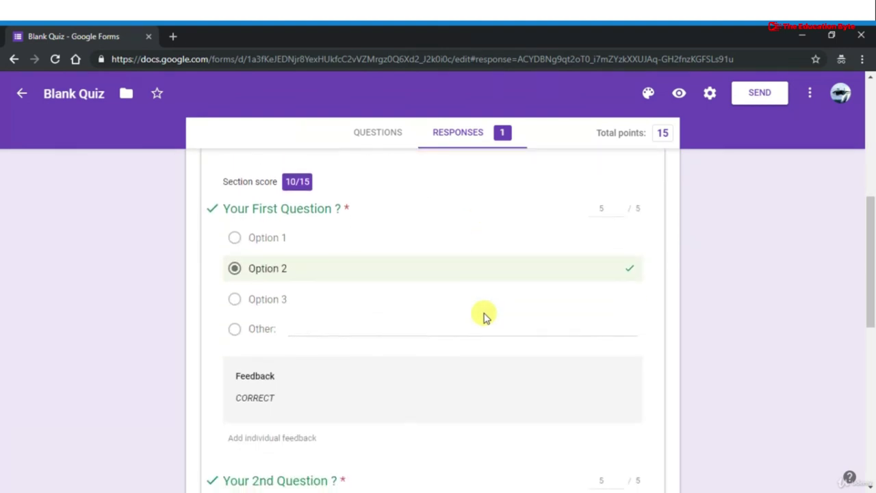
Set Question 1's points back to 5 and save the scores
double_click(600, 209)
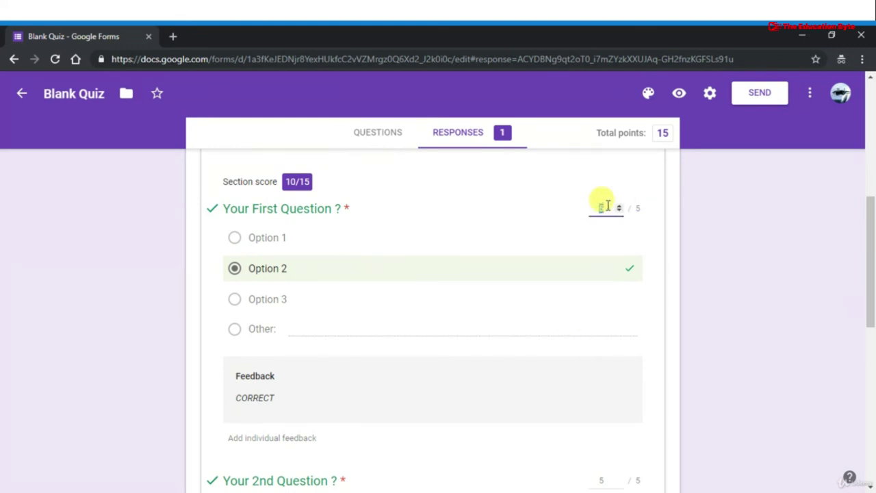
type("4")
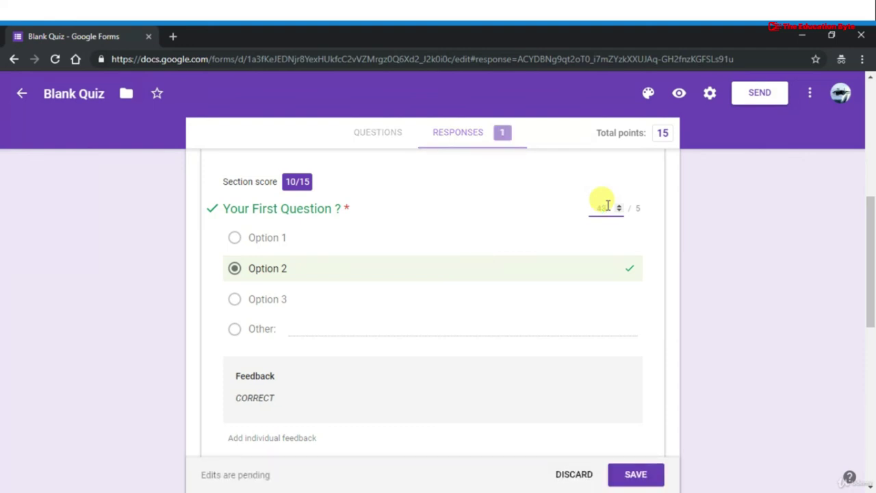
key("BackSpace")
type("5")
scroll(600, 303, "down", 2)
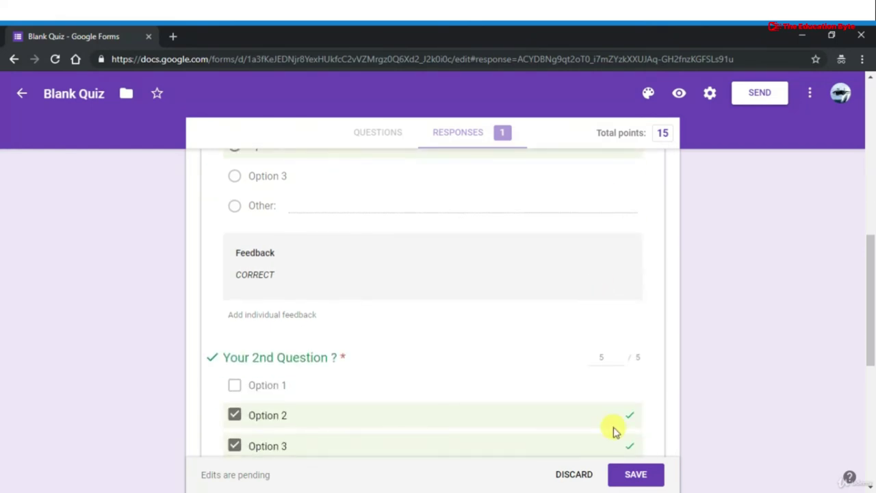
left_click(635, 473)
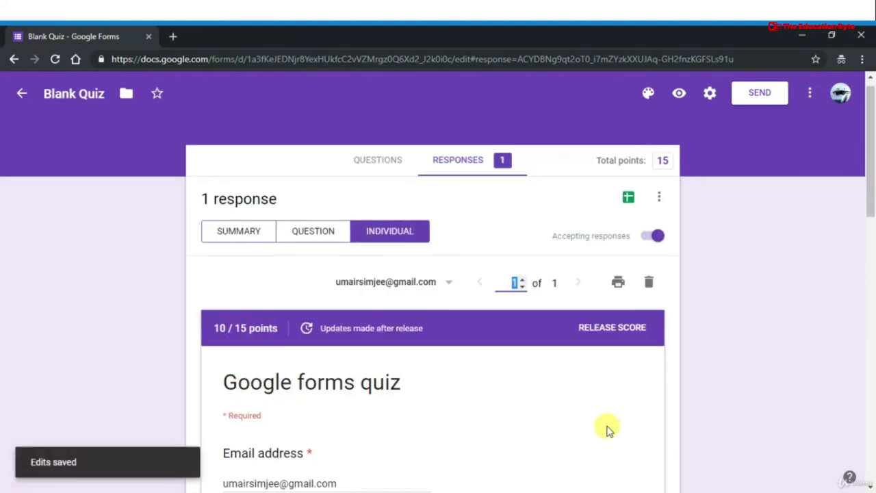
Review the graded response at 10 / 15 points and try moving to the next response
scroll(508, 406, "down", 8)
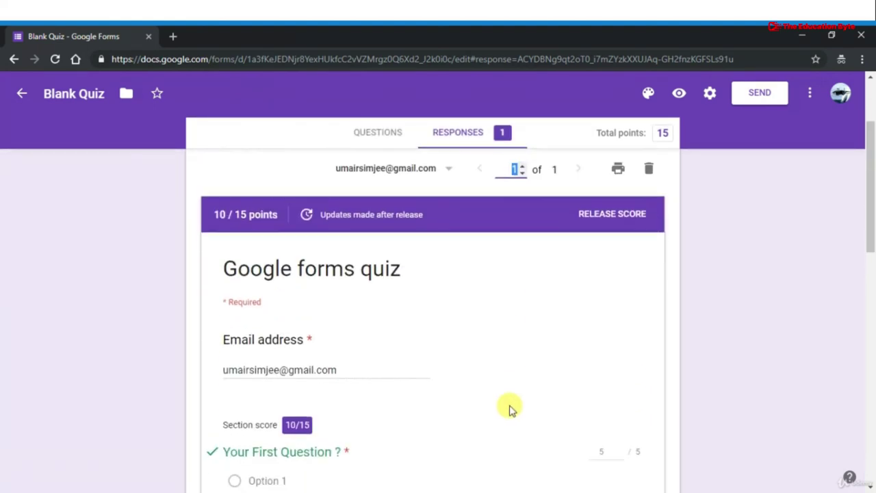
scroll(510, 402, "down", 3)
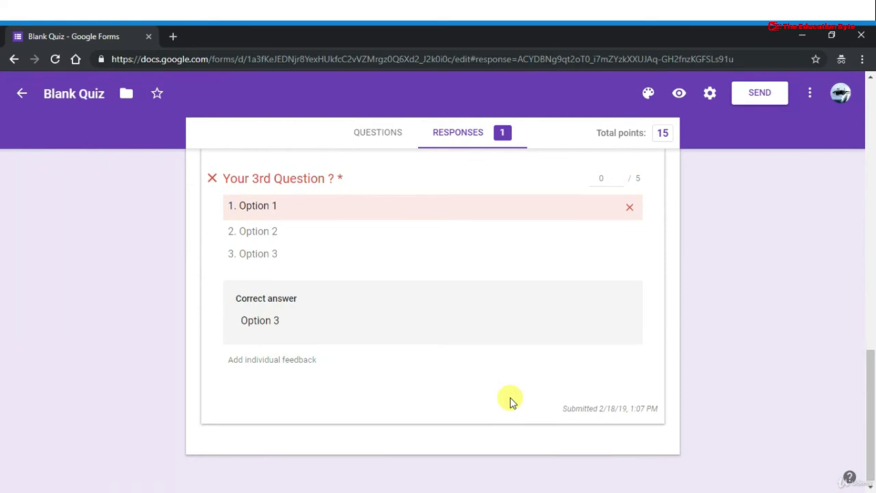
scroll(510, 401, "up", 10)
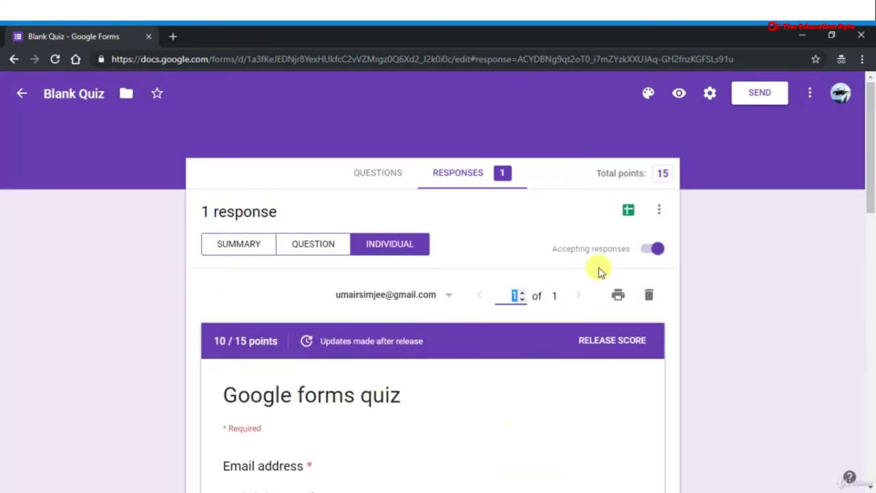
left_click(577, 297)
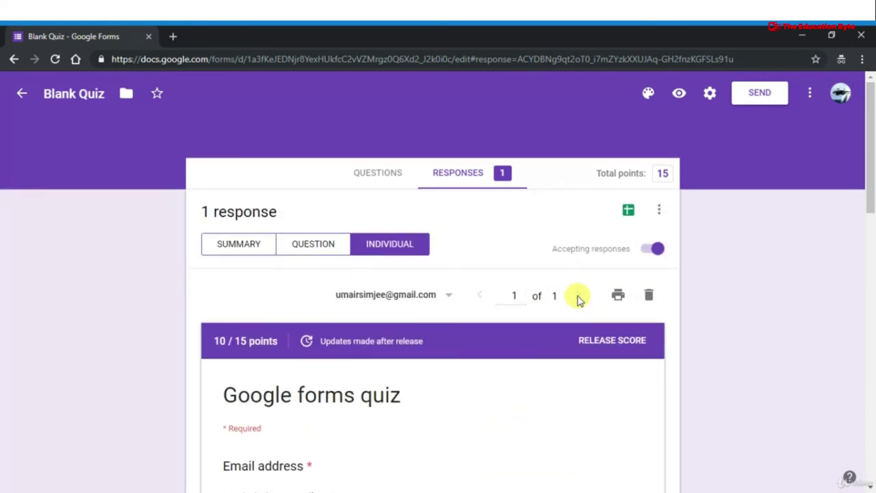
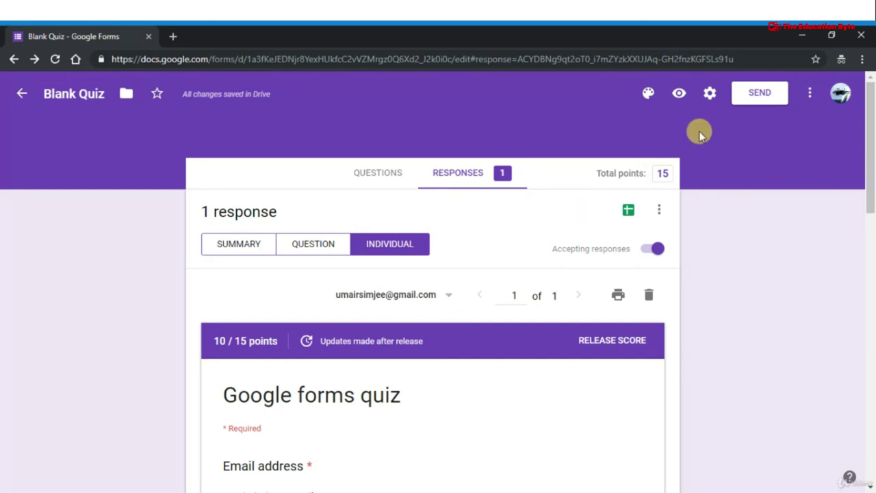
In the quiz settings, let respondents see missed questions, correct answers and point values
left_click(711, 95)
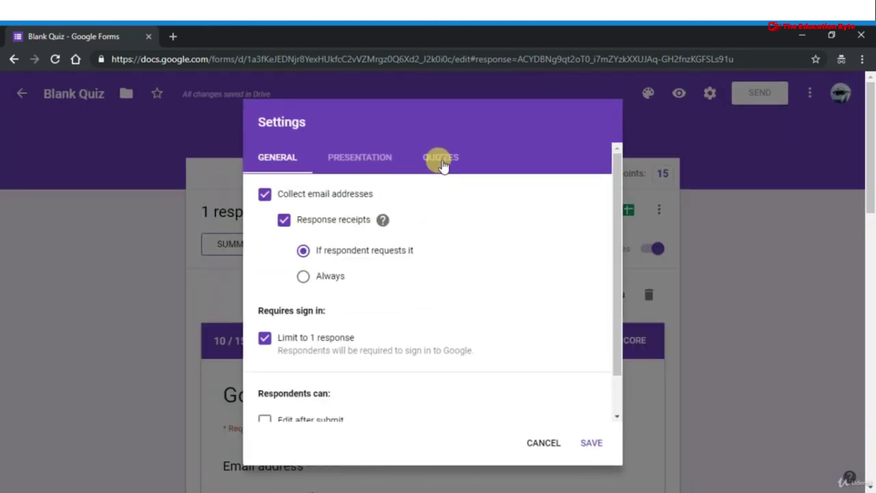
left_click(442, 163)
scroll(407, 346, "down", 2)
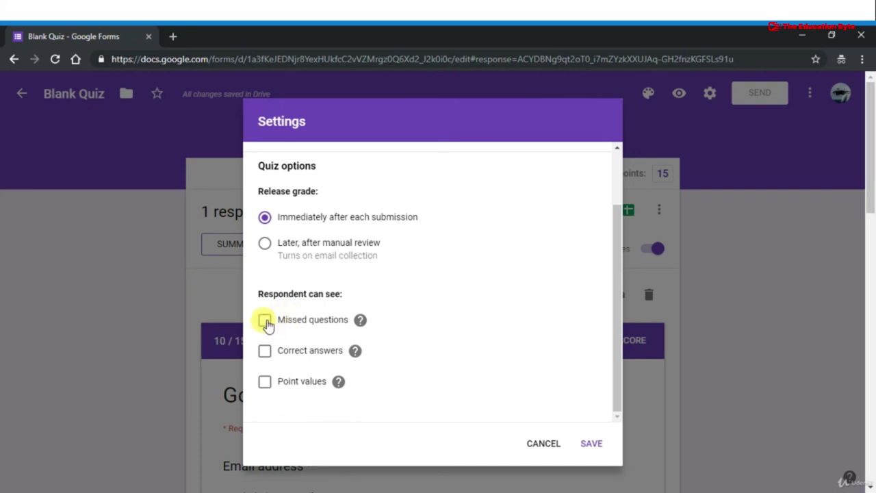
left_click(360, 322)
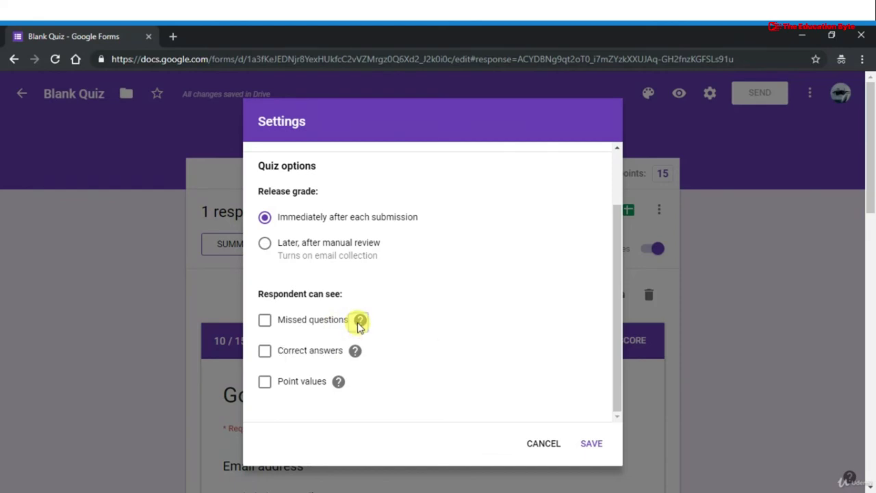
left_click(264, 322)
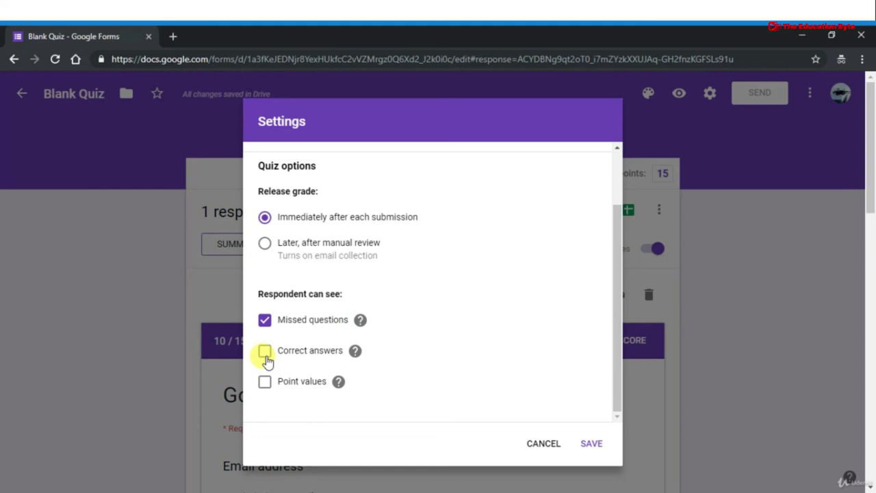
left_click(265, 352)
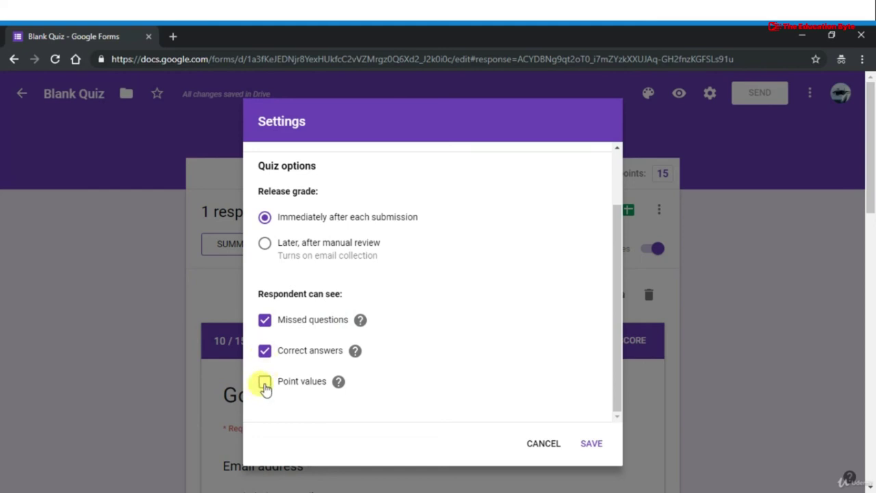
left_click(266, 385)
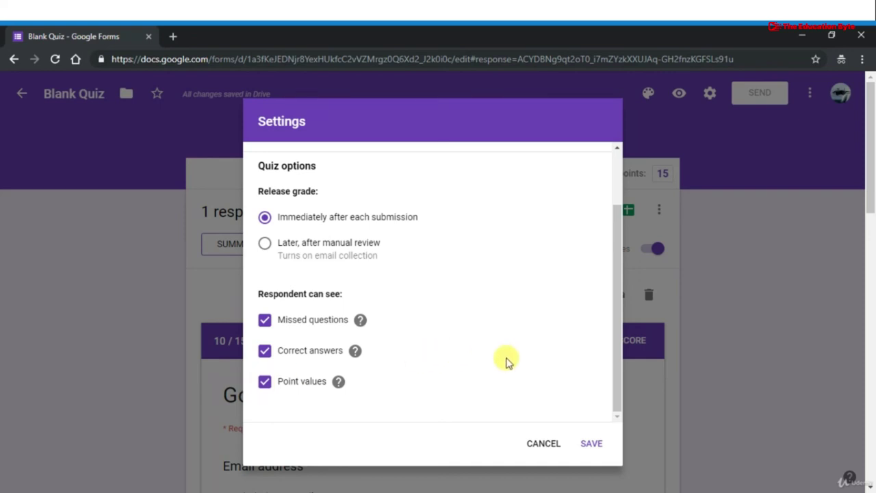
Save the visibility settings, then keep grade release set to immediately after each submission and save again
left_click(593, 445)
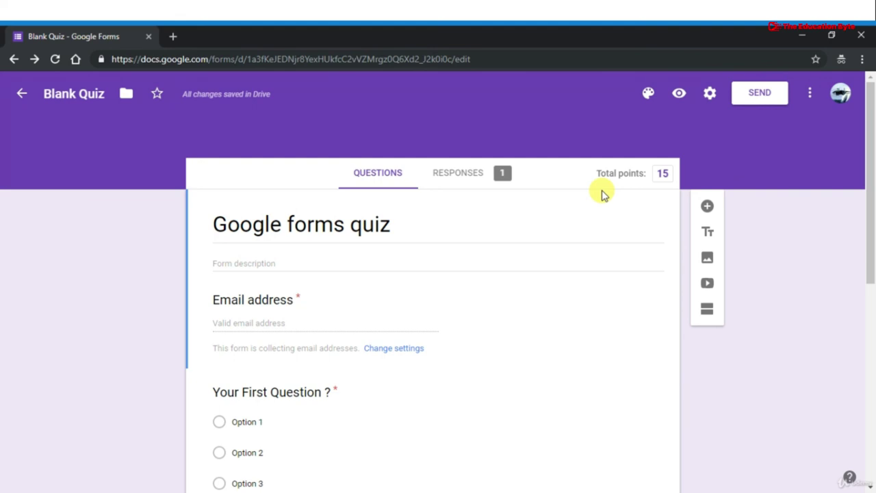
left_click(710, 96)
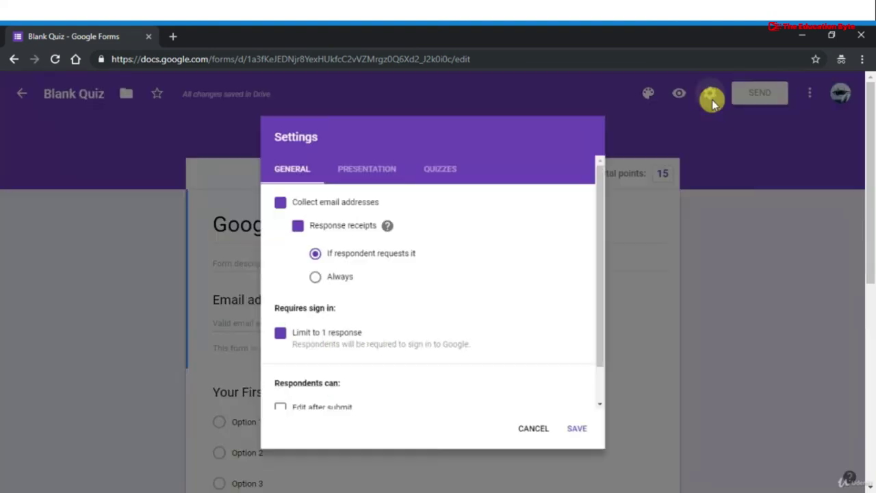
left_click(445, 157)
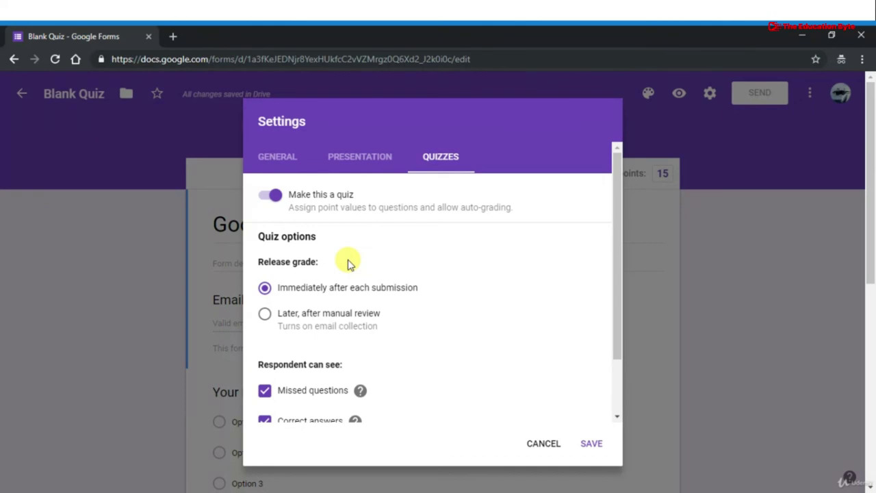
scroll(348, 264, "down", 2)
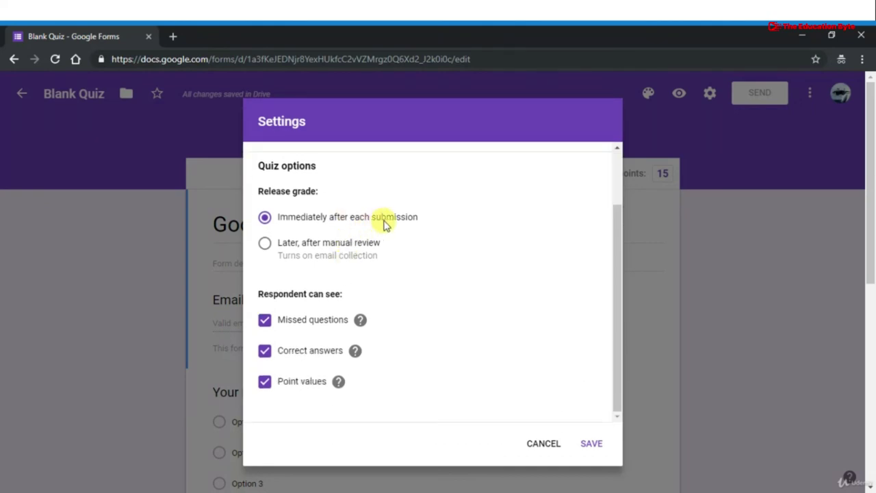
left_click(265, 245)
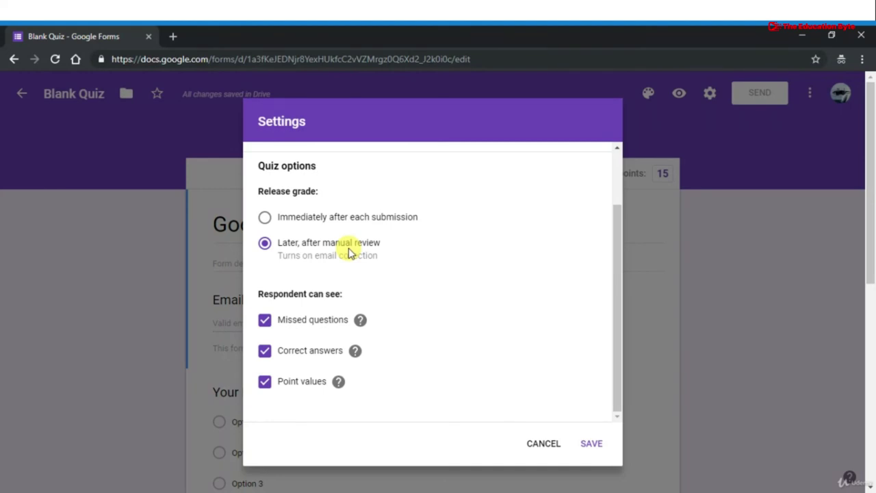
left_click(264, 217)
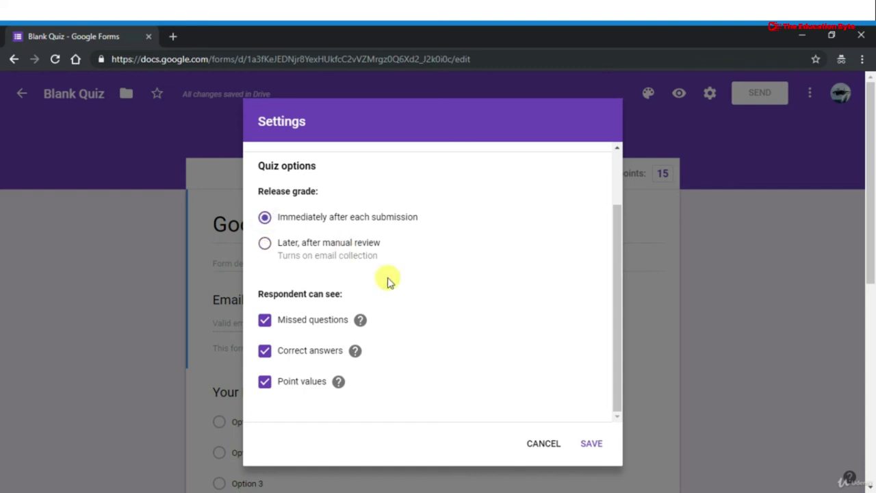
left_click(578, 446)
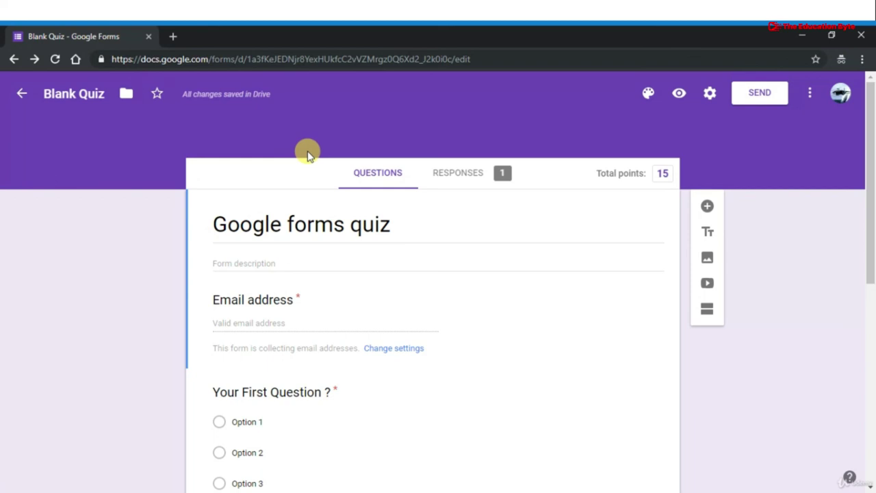
Review the quiz responses, checking the summary and the individual response
left_click(471, 176)
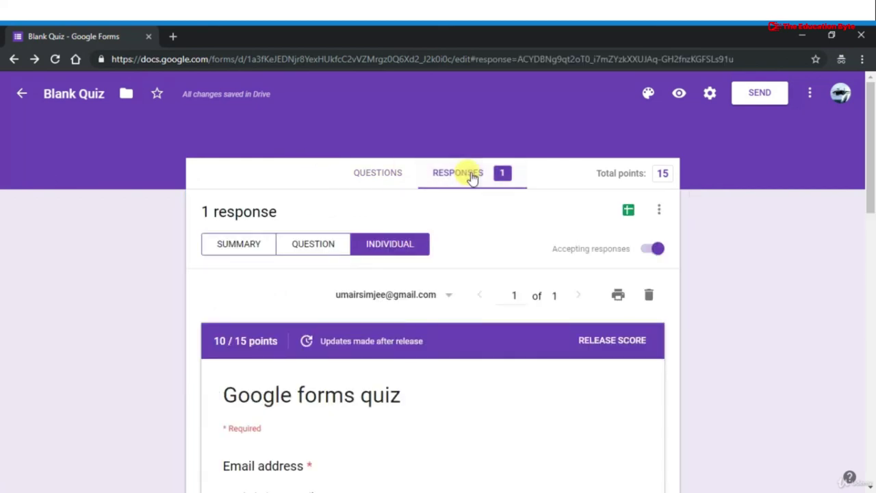
left_click(235, 247)
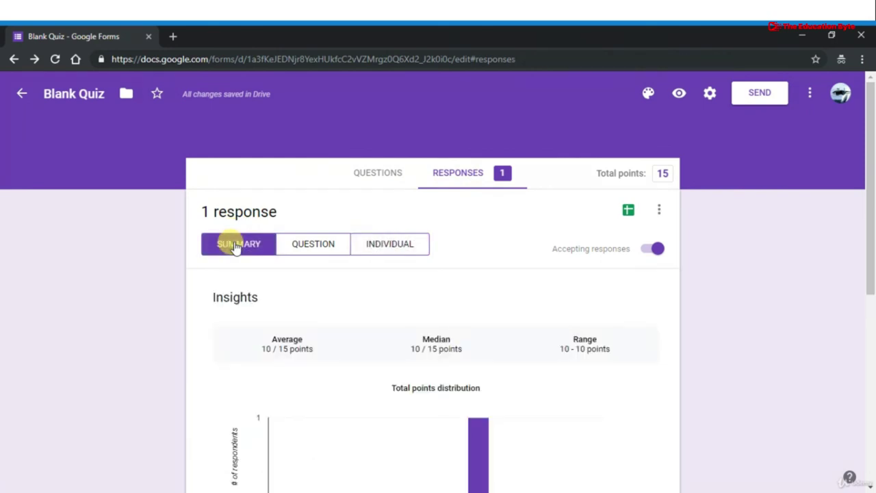
left_click(421, 253)
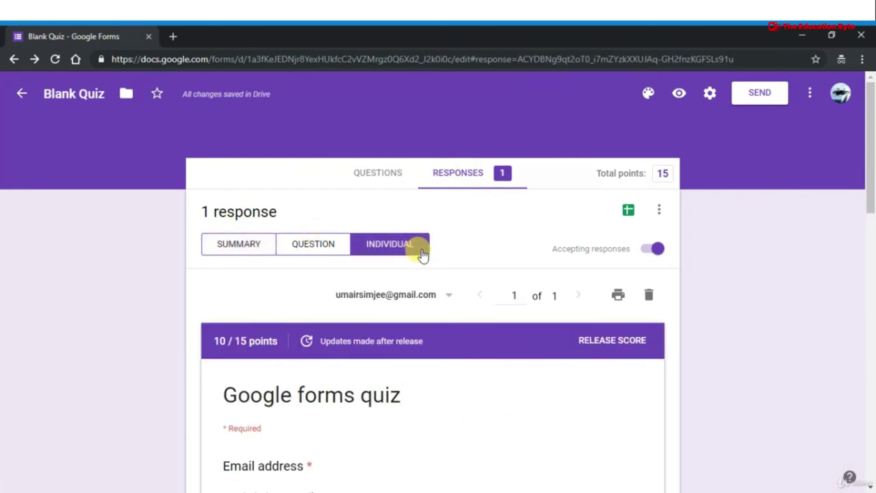
left_click(241, 247)
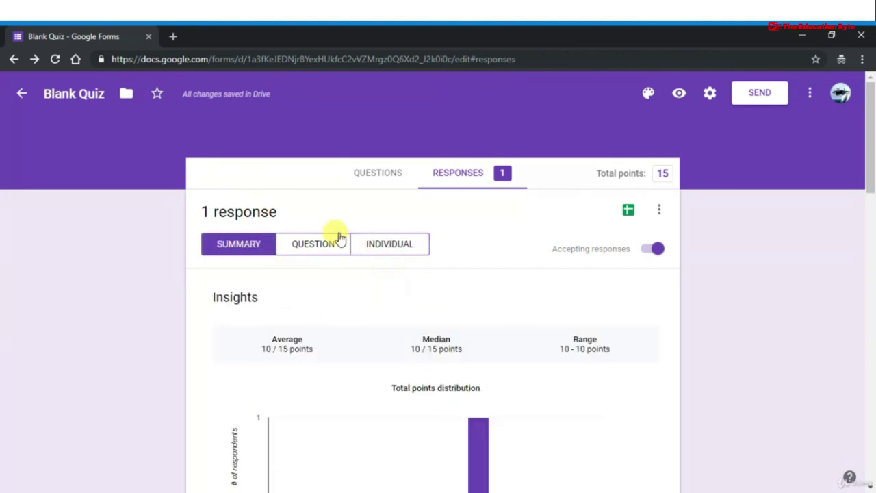
scroll(443, 352, "down", 5)
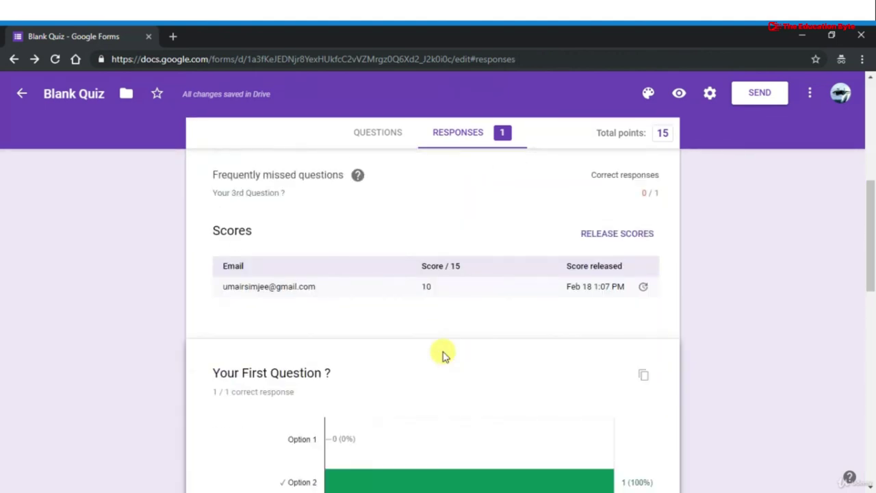
Release the score to the single respondent with the message 'thank you' and send emails
left_click(635, 234)
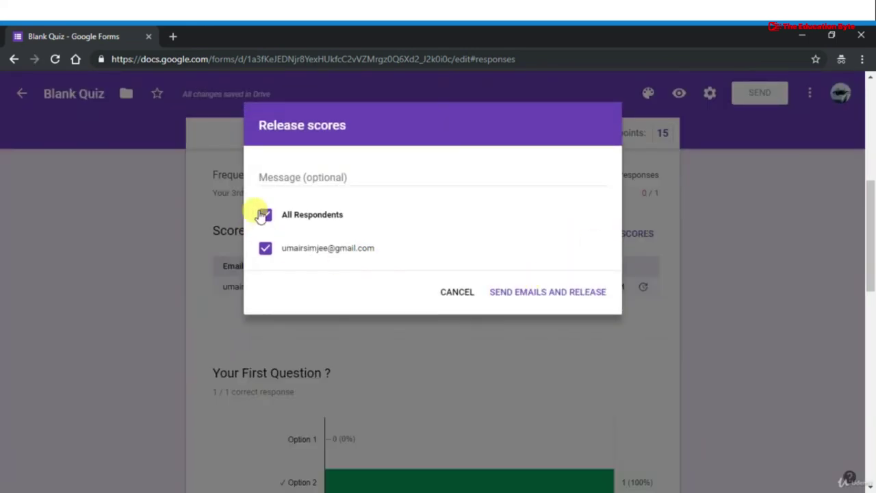
left_click(296, 175)
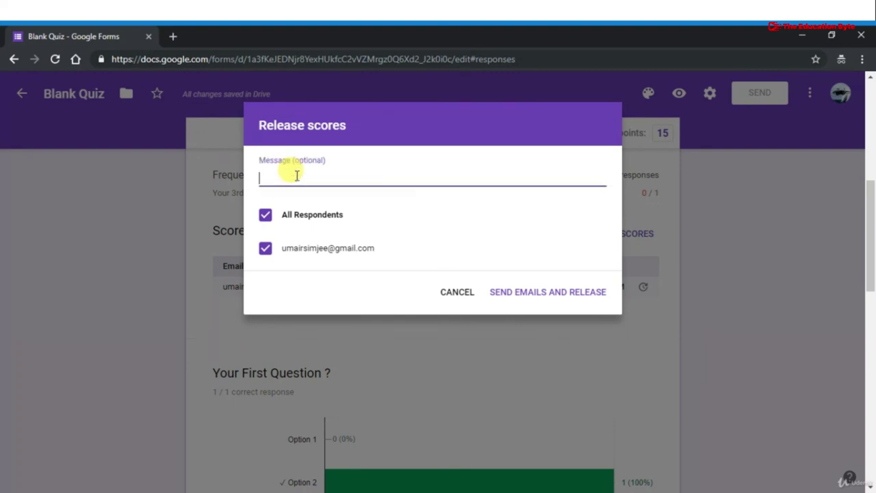
type("thank you")
left_click(271, 220)
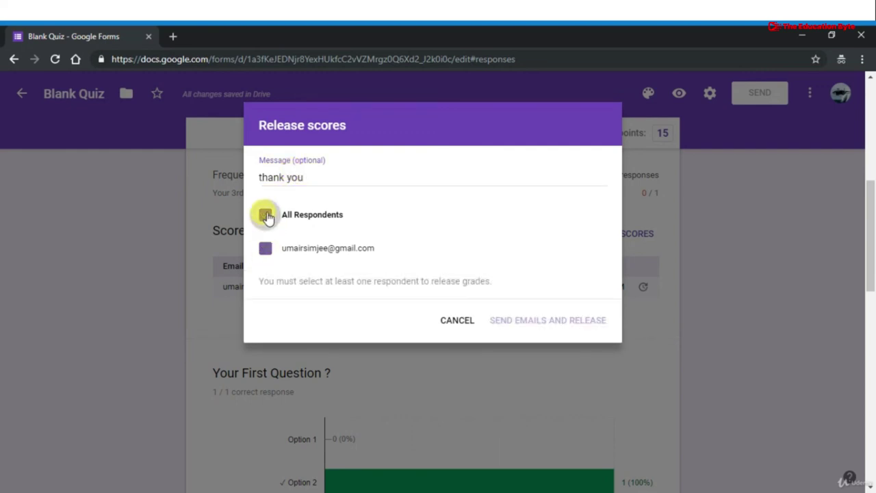
left_click(266, 249)
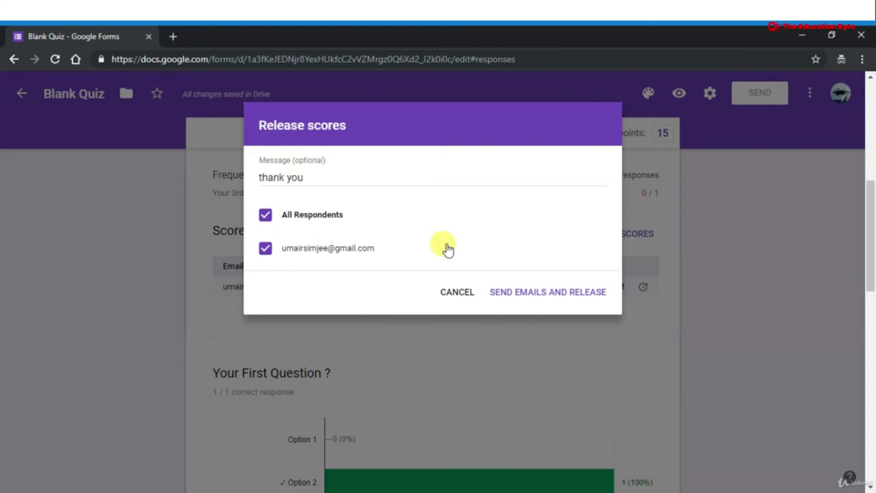
left_click(552, 293)
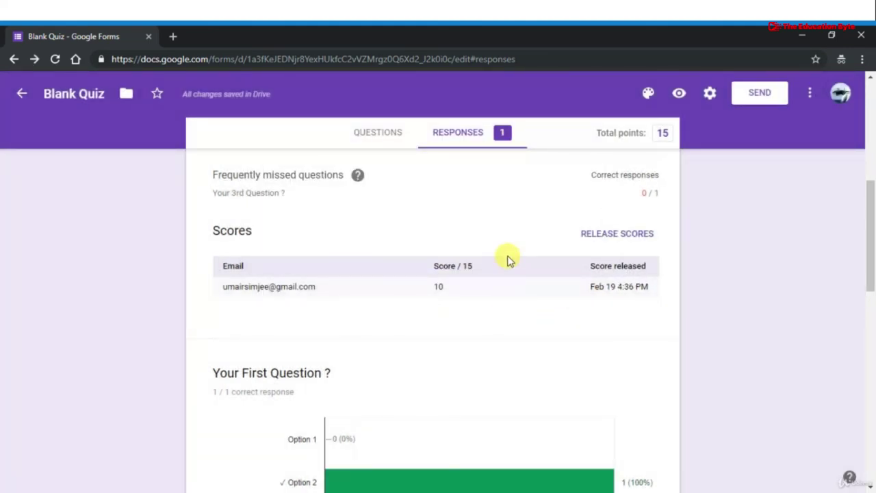
scroll(507, 259, "up", 3)
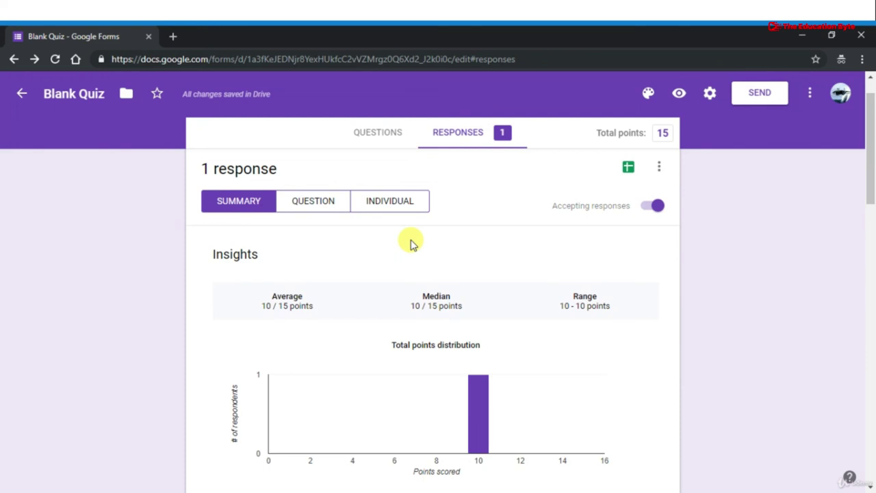
left_click(360, 142)
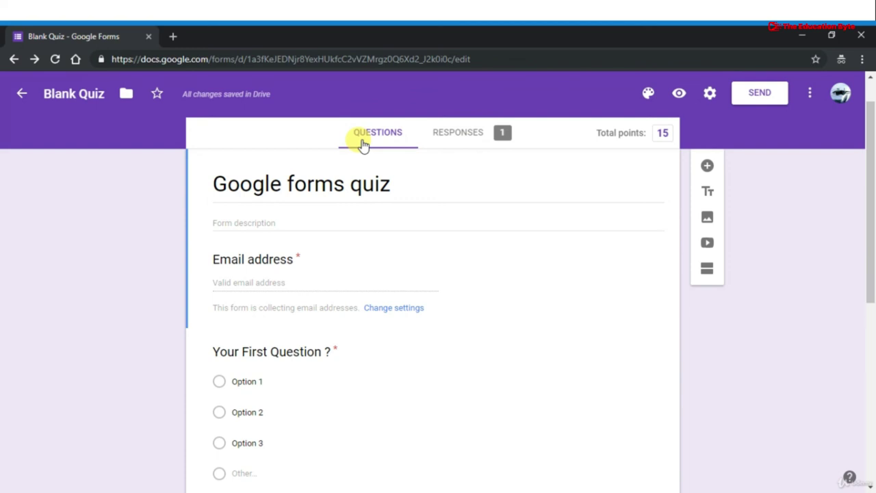
left_click(467, 136)
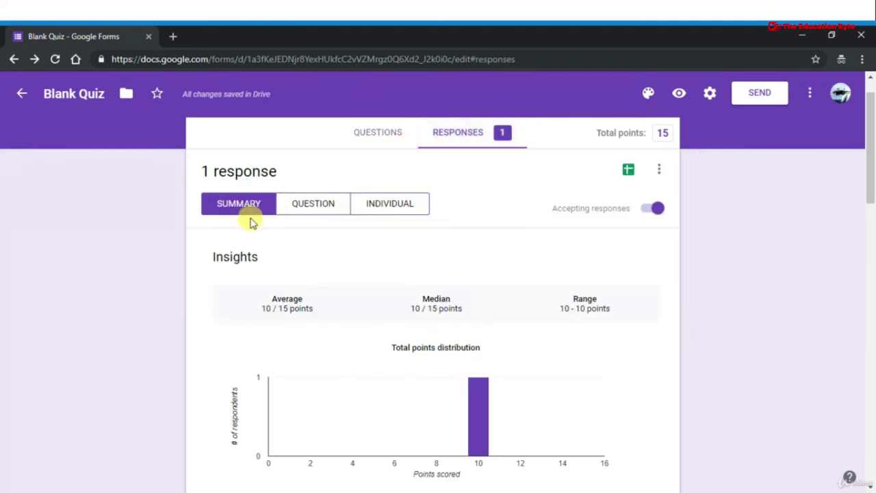
scroll(291, 239, "down", 2)
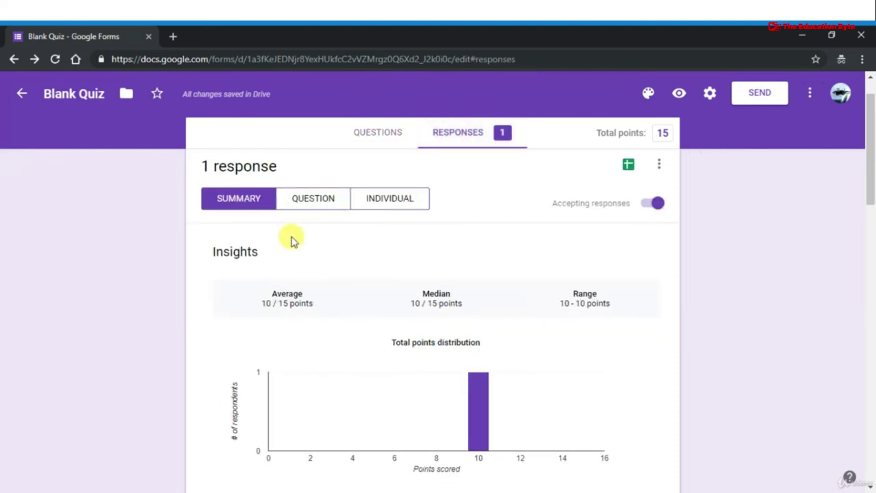
scroll(295, 239, "up", 2)
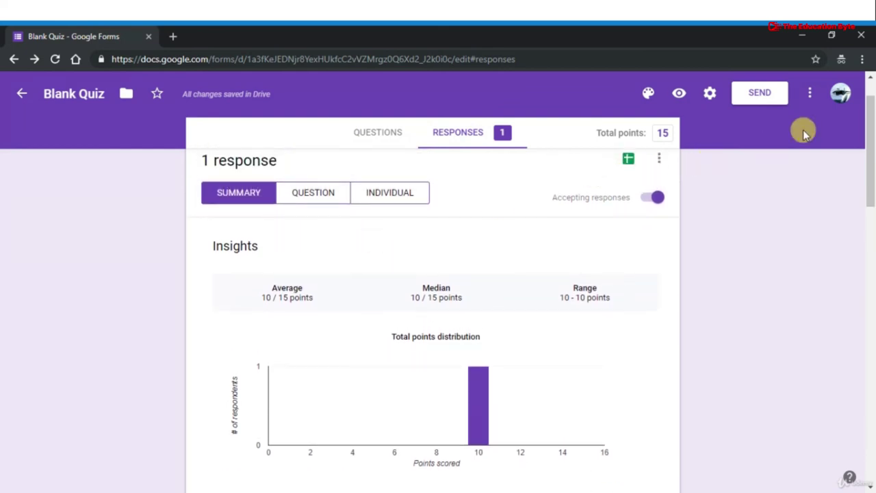
Open the printable response analytics for 'Google forms quiz', review the charts, then return to the editor
left_click(810, 94)
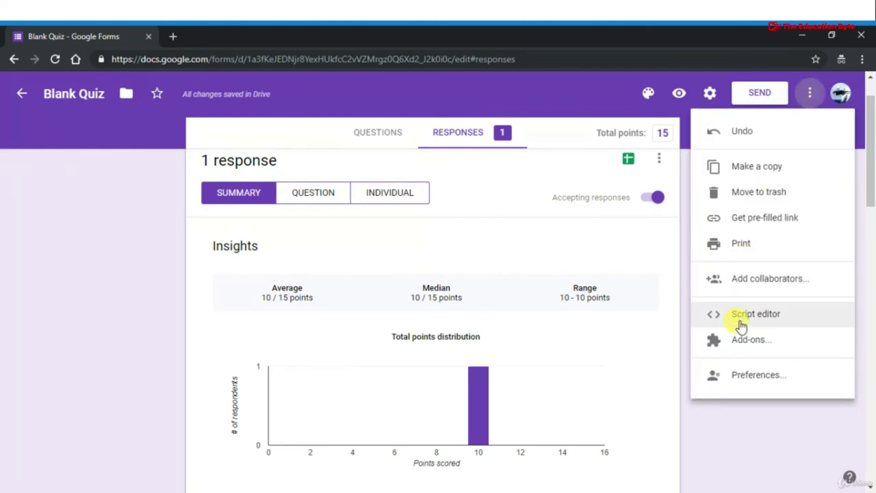
left_click(760, 245)
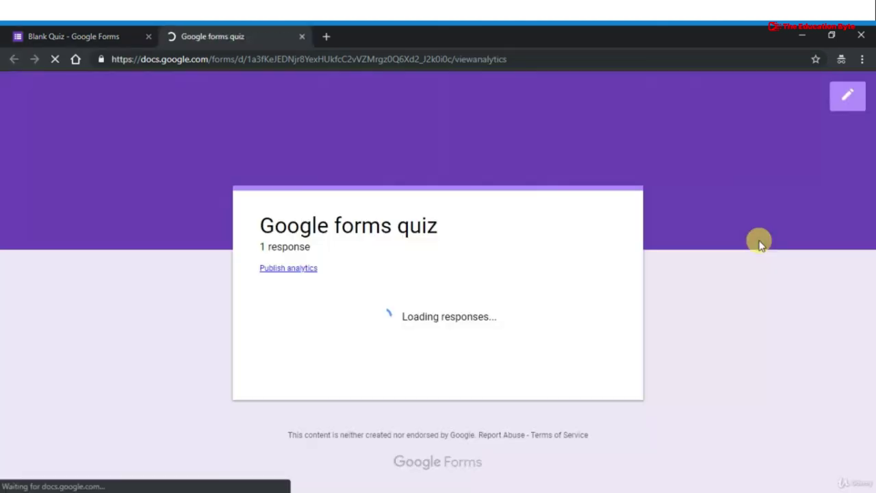
scroll(368, 293, "down", 5)
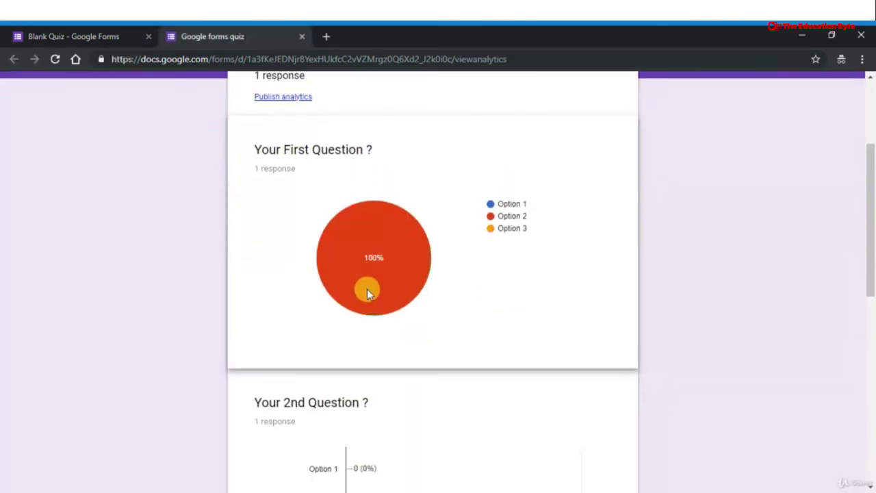
scroll(367, 293, "up", 2)
scroll(367, 293, "up", 3)
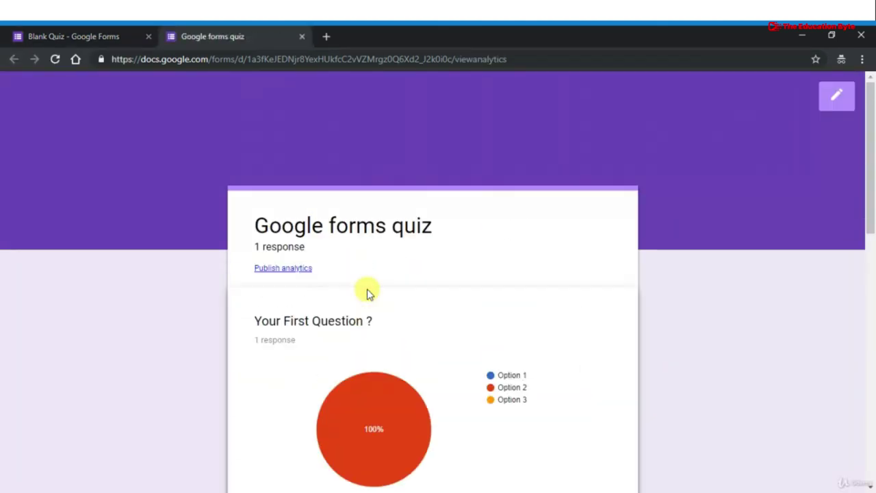
scroll(367, 291, "down", 10)
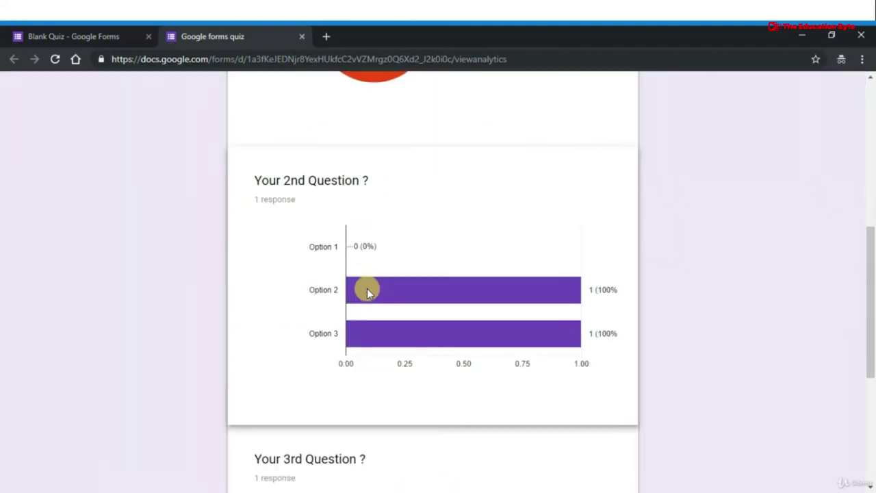
scroll(309, 254, "up", 6)
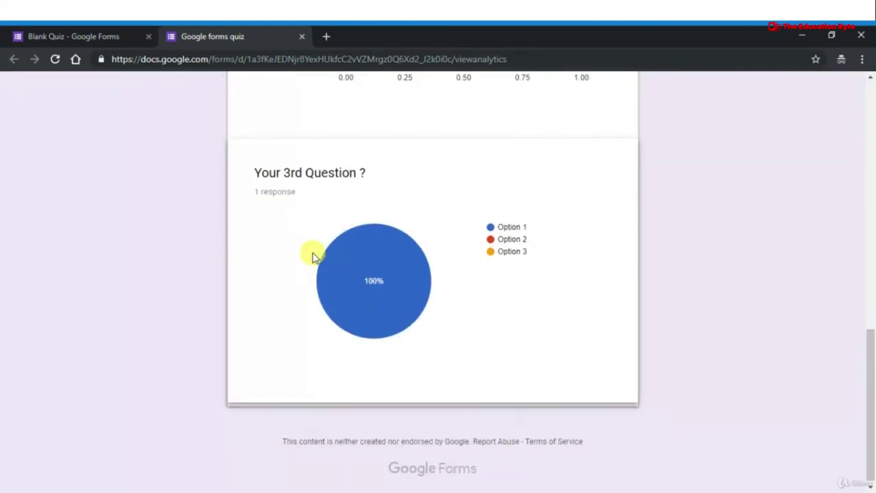
left_click(120, 38)
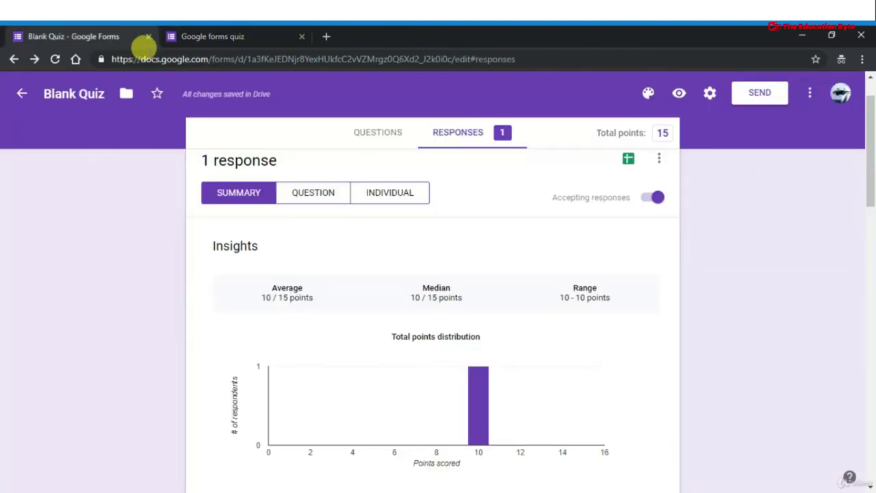
left_click(659, 161)
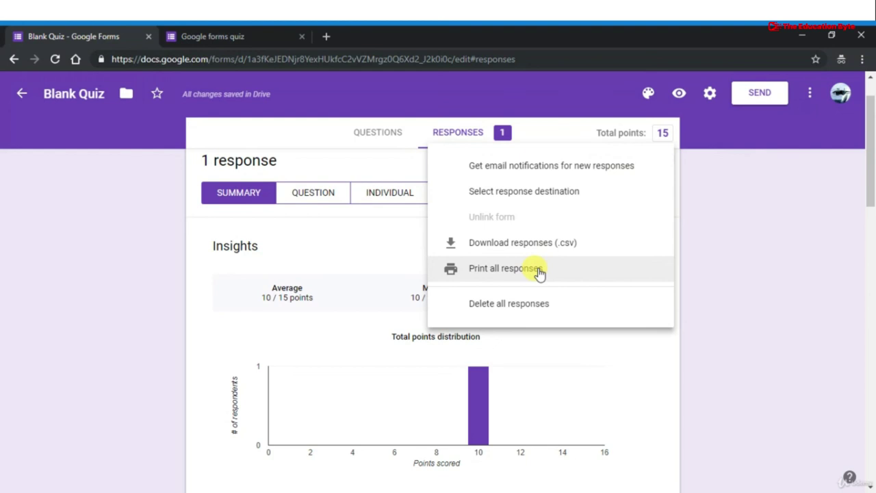
left_click(539, 270)
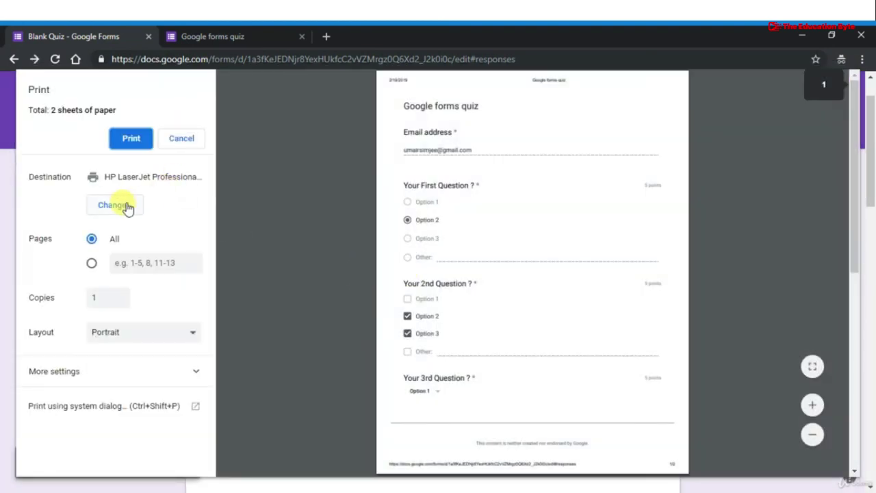
left_click(117, 205)
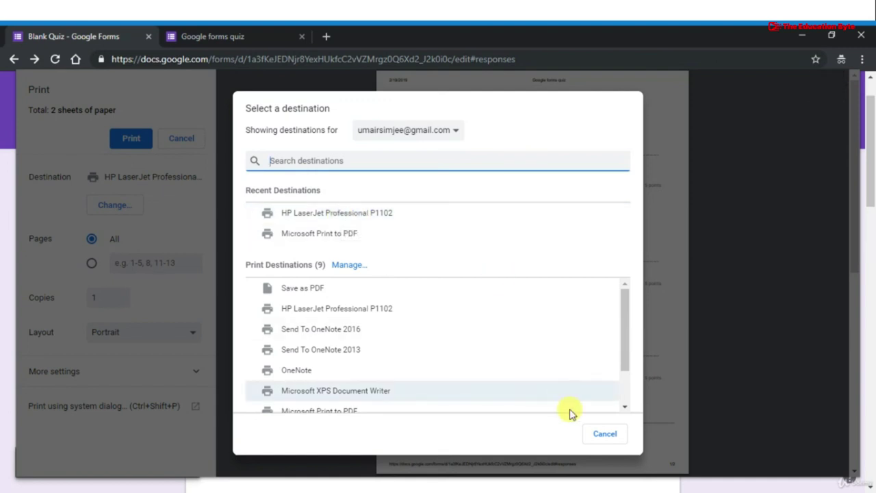
left_click(605, 439)
scroll(605, 444, "down", 3)
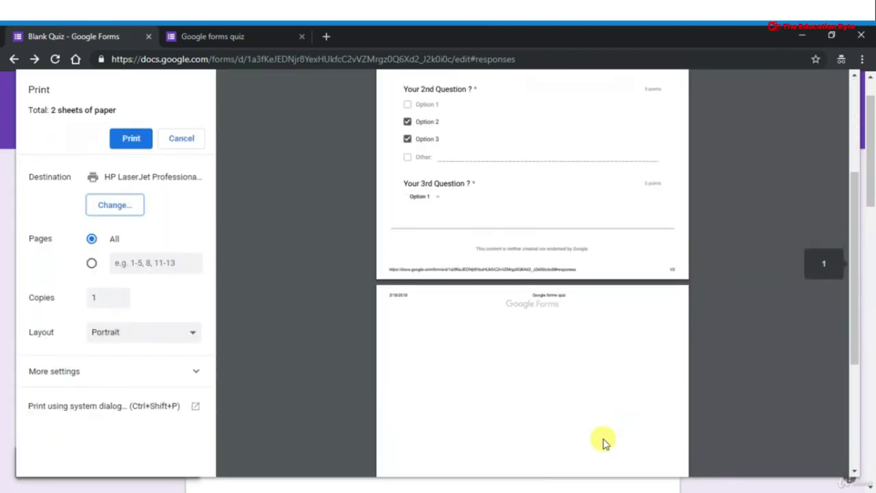
scroll(605, 444, "down", 3)
scroll(605, 442, "up", 6)
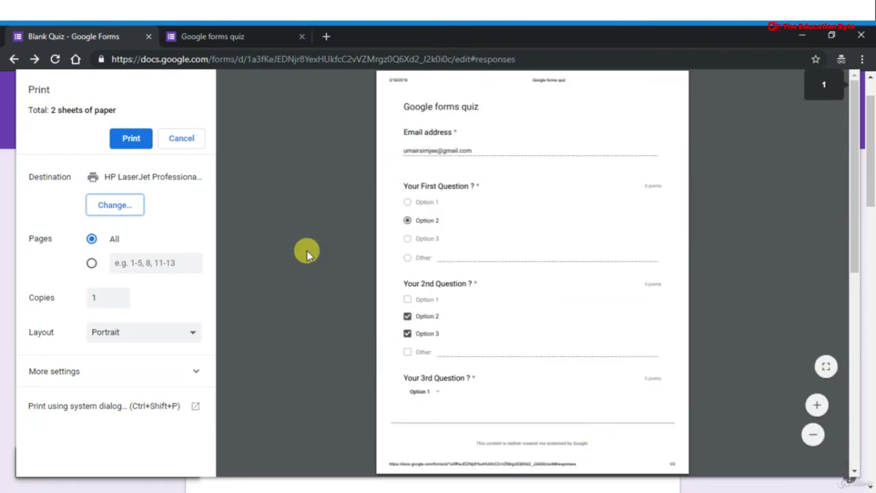
left_click(190, 147)
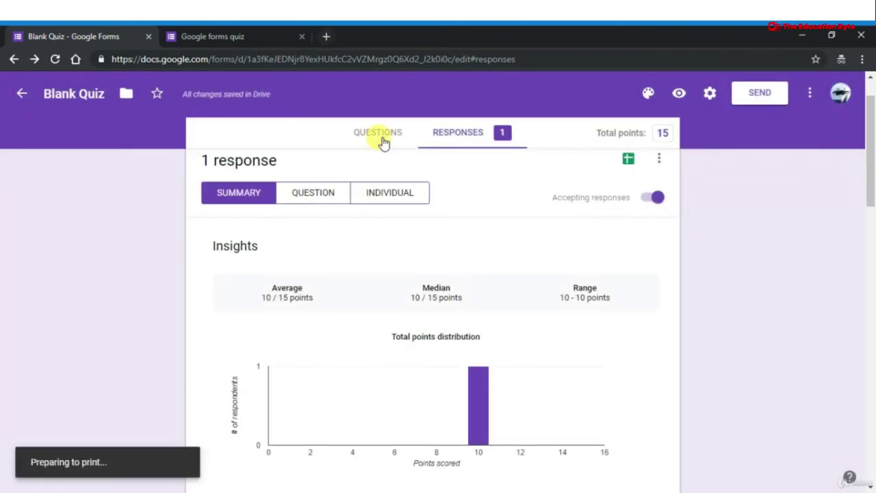